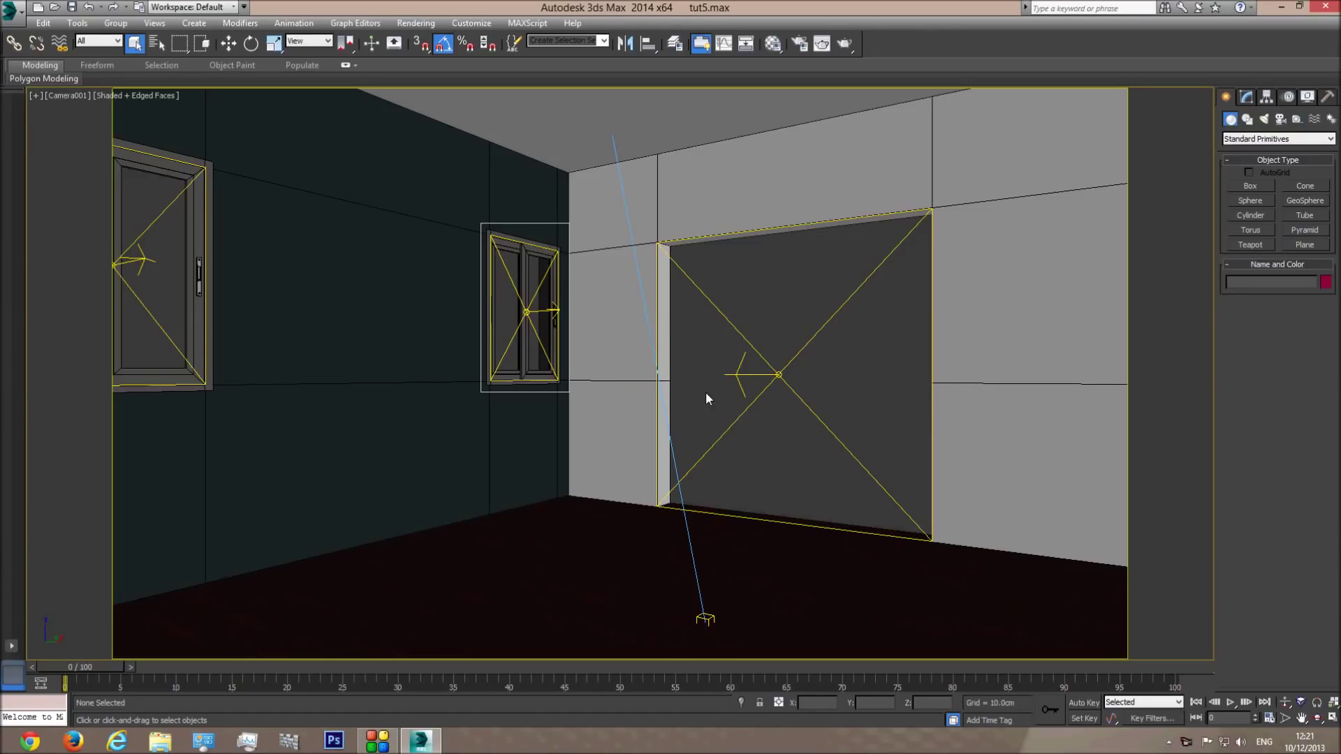
Step: Select the small sliding window near the room corner and show it in a wireframe top view
{"action": "left_click", "coordinate": [522, 257]}
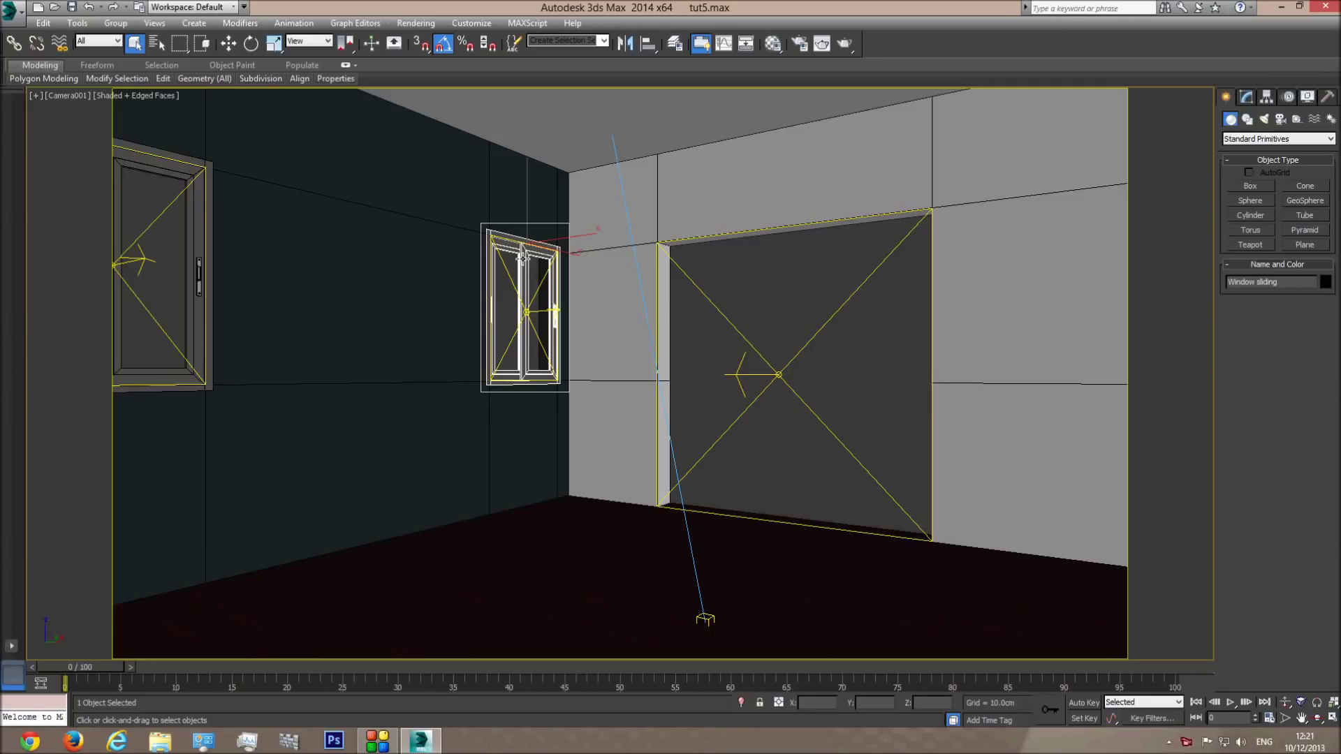
{"action": "left_click", "coordinate": [778, 315]}
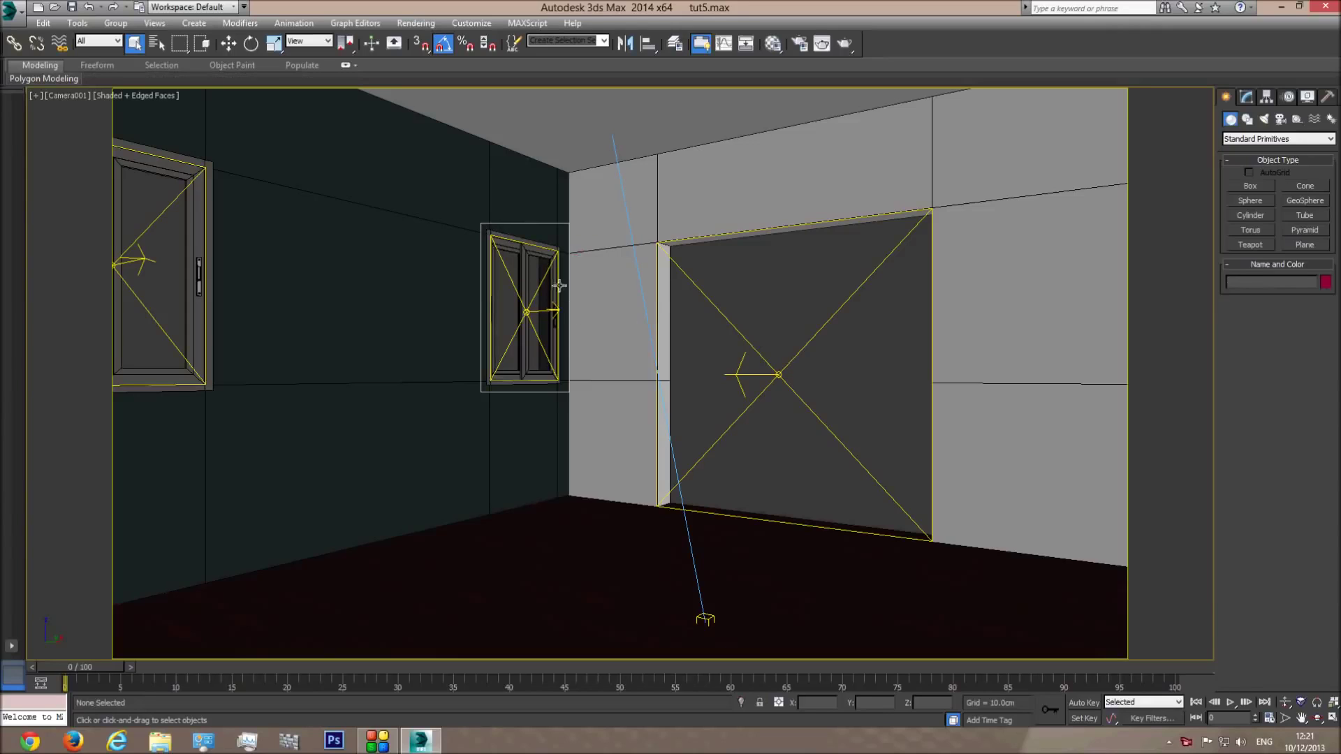
{"action": "left_click", "coordinate": [527, 266]}
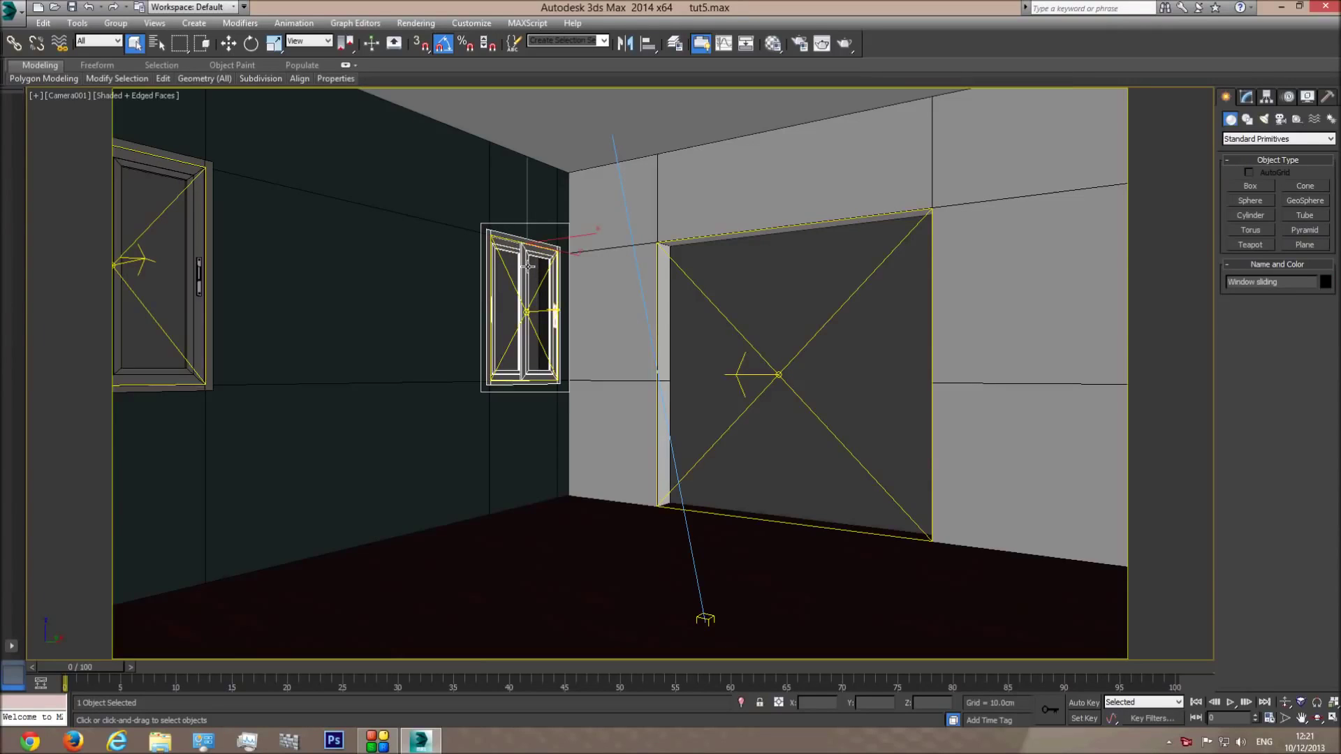
{"action": "key", "text": "t"}
{"action": "key", "text": "F3"}
{"action": "scroll", "coordinate": [513, 304], "scroll_direction": "down", "scroll_amount": 5}
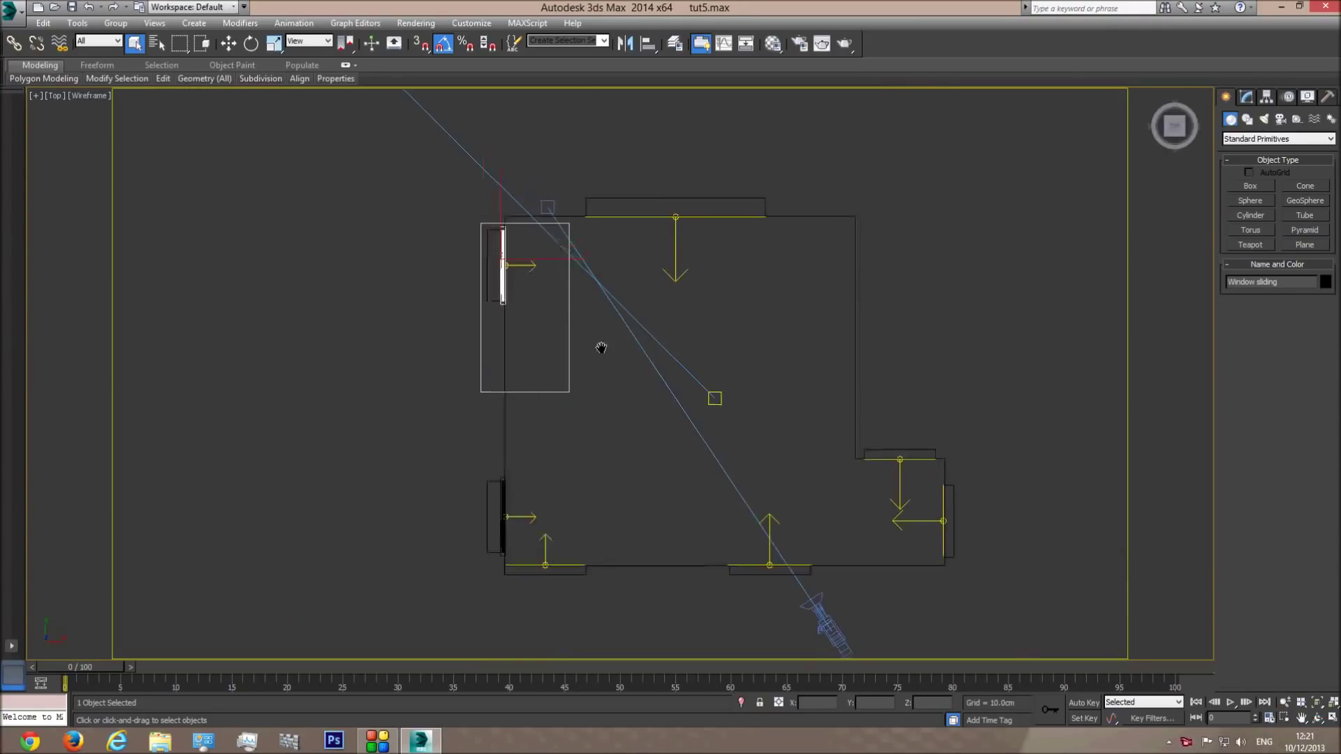
{"action": "scroll", "coordinate": [552, 344], "scroll_direction": "up", "scroll_amount": 2}
Step: Set the area to render to View in the rendered frame window and close that window
{"action": "left_click", "coordinate": [821, 45]}
{"action": "left_click", "coordinate": [186, 130]}
{"action": "left_click", "coordinate": [170, 142]}
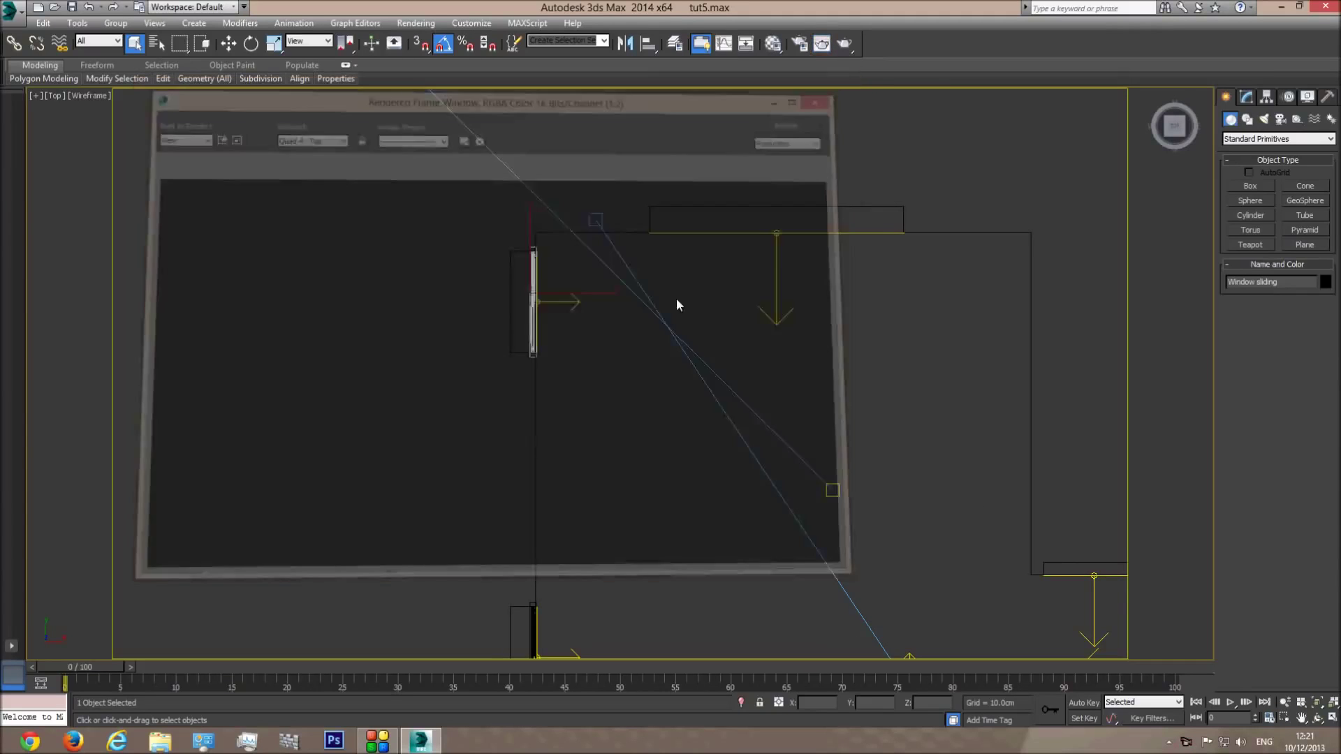
{"action": "left_click", "coordinate": [840, 85]}
Step: Unhide all objects in the scene around the sliding window
{"action": "scroll", "coordinate": [676, 299], "scroll_direction": "up", "scroll_amount": 5}
{"action": "middle_click_drag", "start_coordinate": [562, 321], "coordinate": [599, 334]}
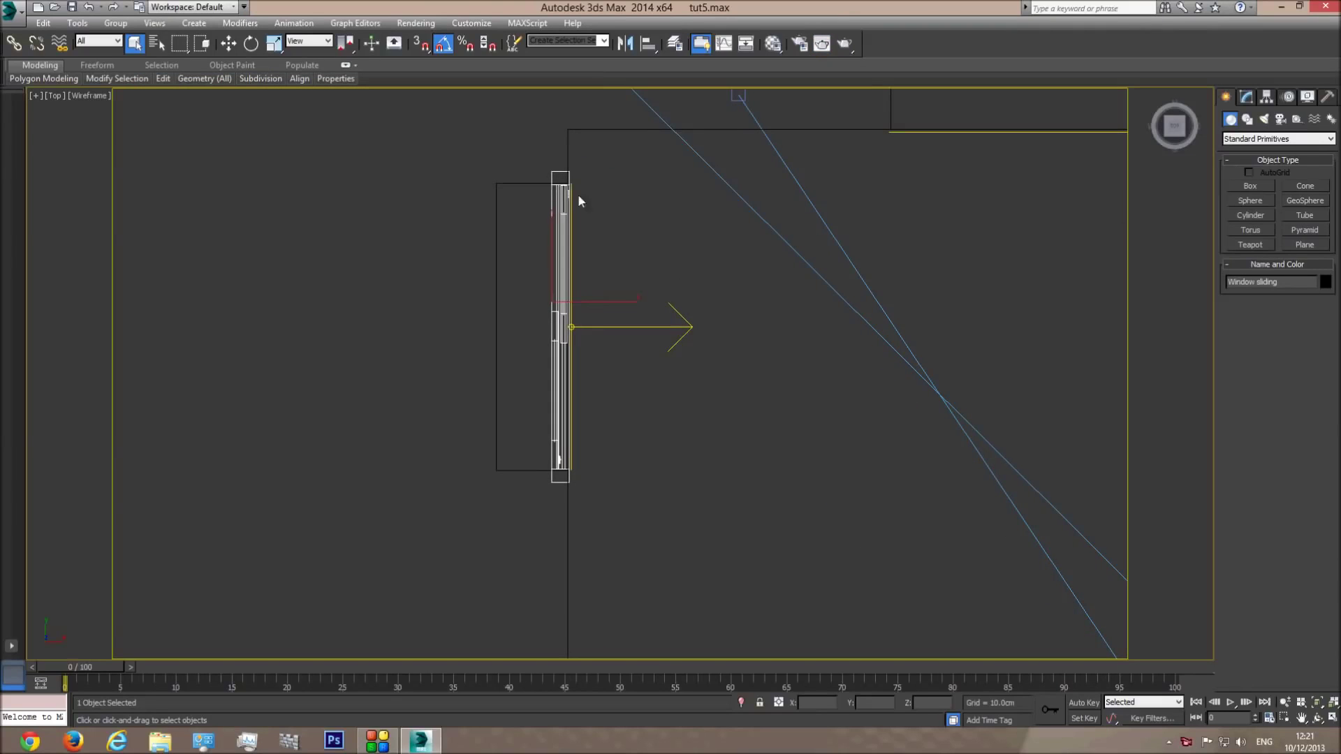
{"action": "right_click", "coordinate": [606, 208]}
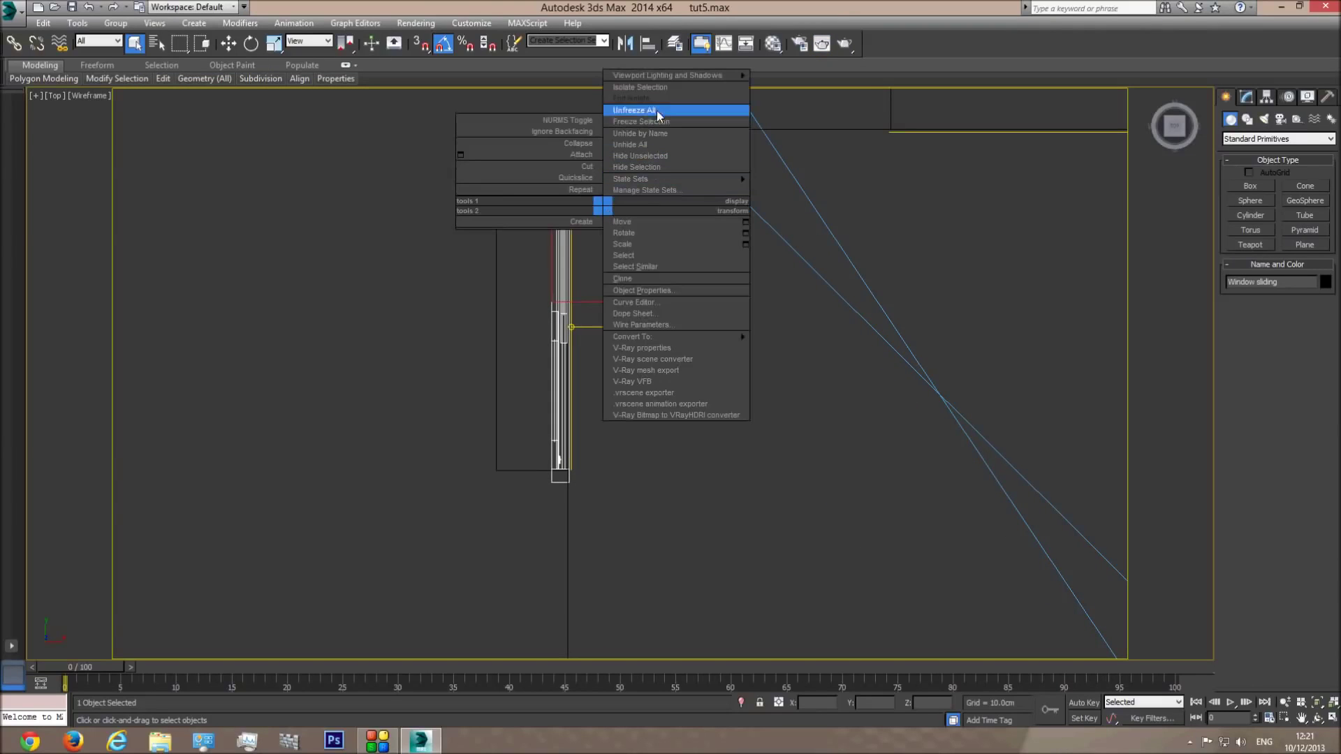
{"action": "left_click", "coordinate": [648, 143]}
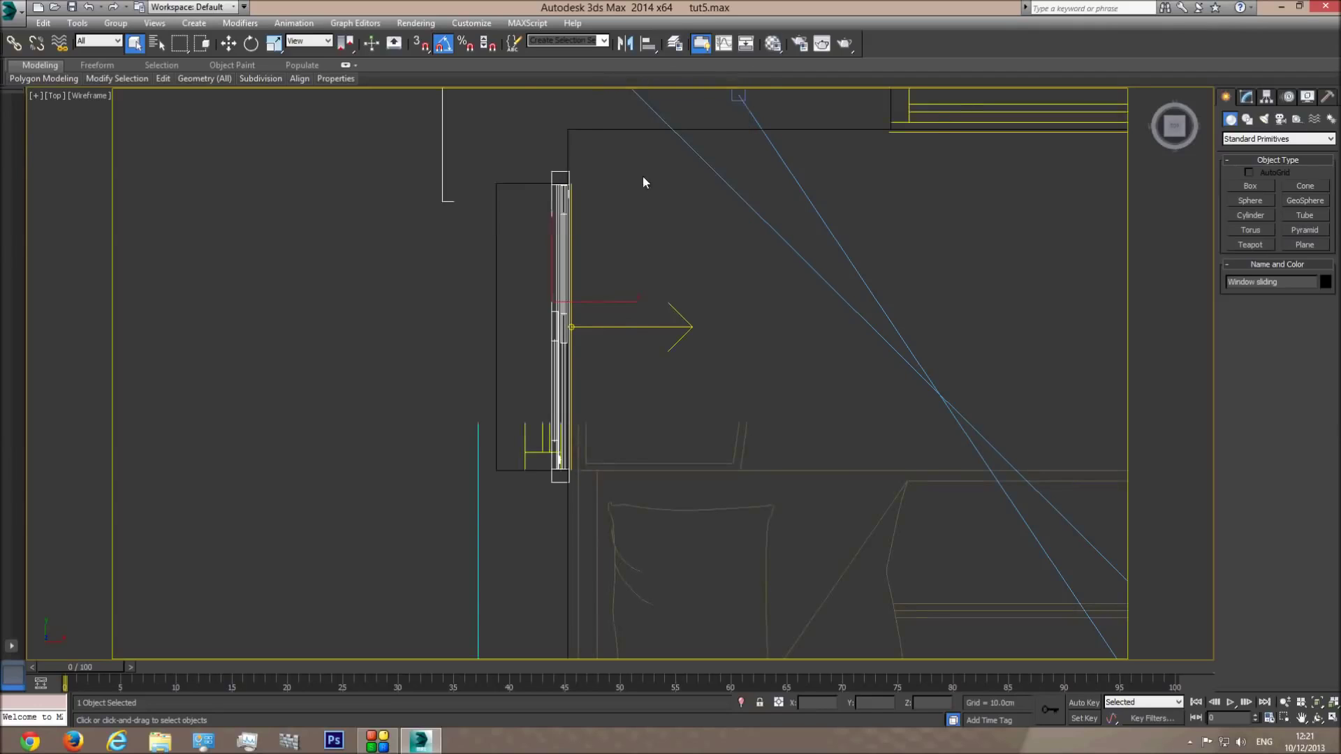
{"action": "scroll", "coordinate": [637, 284], "scroll_direction": "up", "scroll_amount": 4}
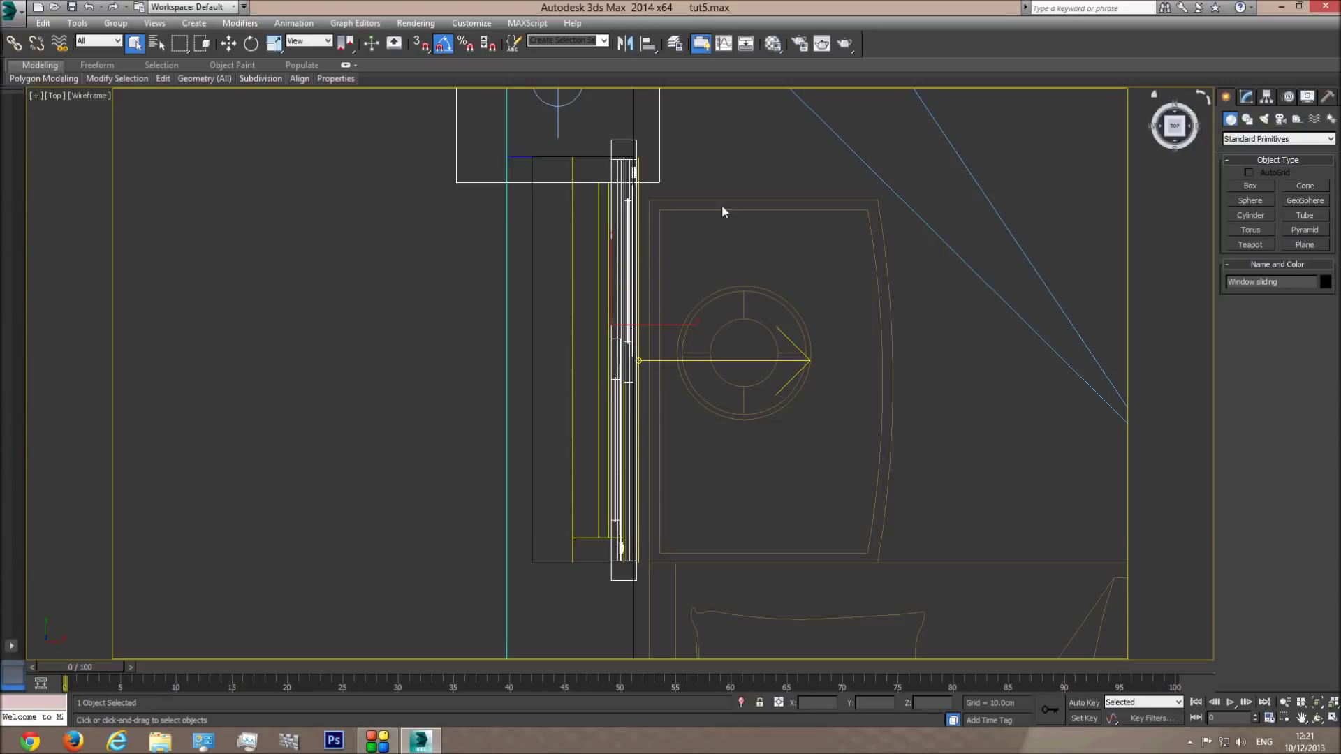
Step: Examine the sliding window's frame depth and handles in shaded perspective and in the wireframe top view
{"action": "key", "text": "p"}
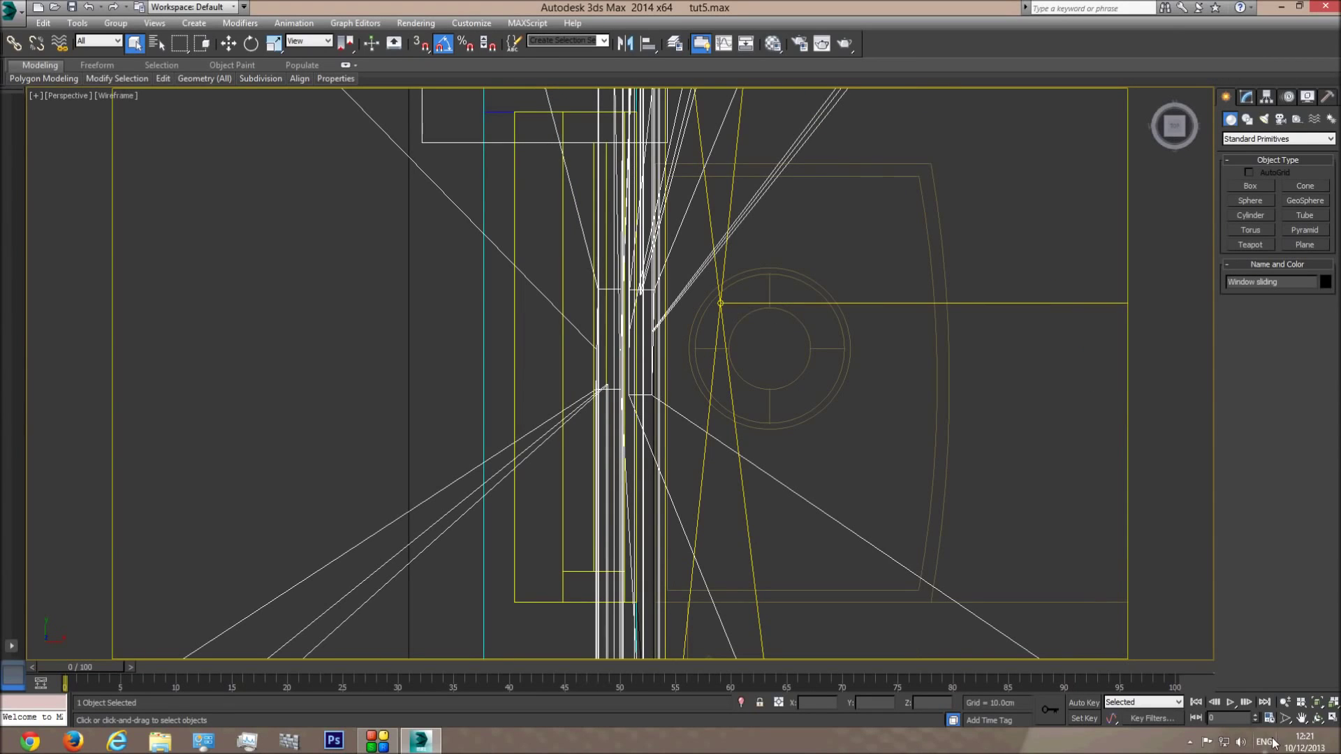
{"action": "left_click", "coordinate": [1317, 718]}
{"action": "mouse_move", "coordinate": [660, 391]}
{"action": "left_mouse_down"}
{"action": "mouse_move", "coordinate": [619, 344]}
{"action": "mouse_move", "coordinate": [613, 375]}
{"action": "mouse_move", "coordinate": [596, 362]}
{"action": "mouse_move", "coordinate": [591, 327]}
{"action": "mouse_move", "coordinate": [594, 351]}
{"action": "mouse_move", "coordinate": [690, 386]}
{"action": "left_mouse_up"}
{"action": "key", "text": "F3"}
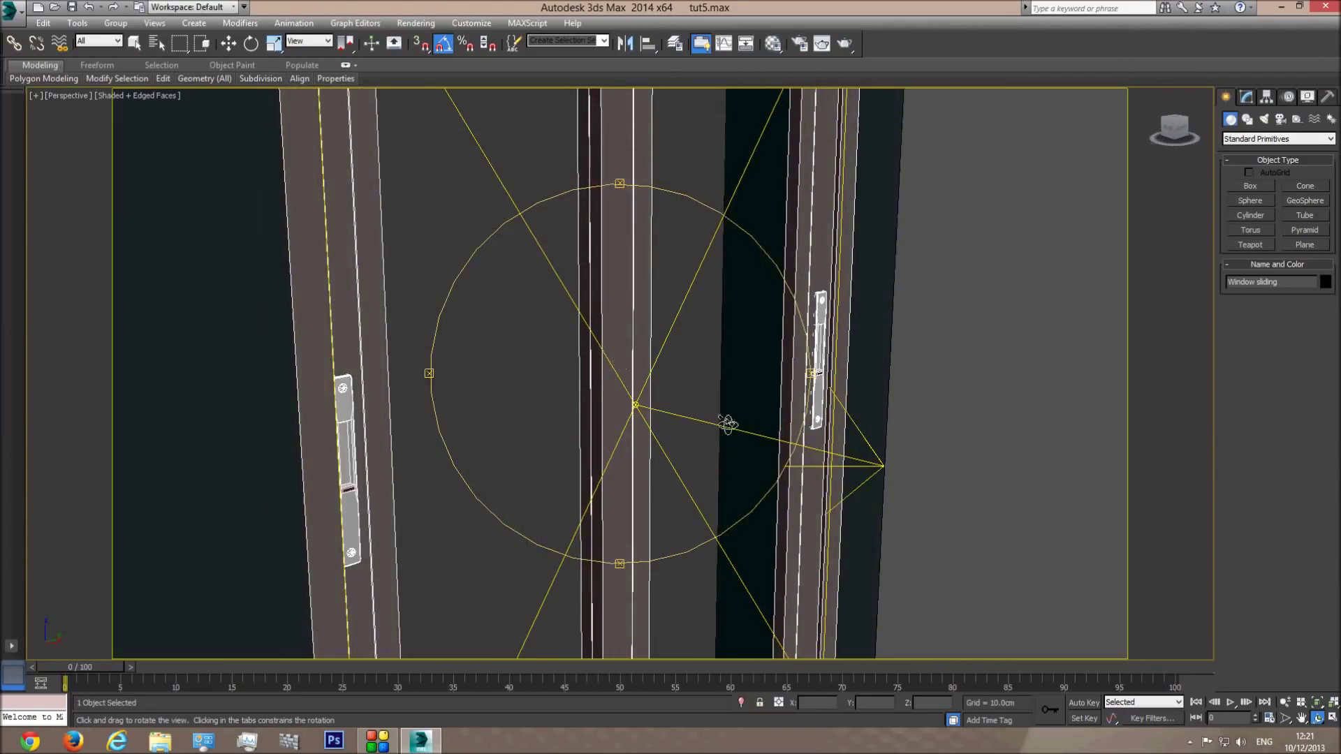
{"action": "key", "text": "t"}
{"action": "key", "text": "F3"}
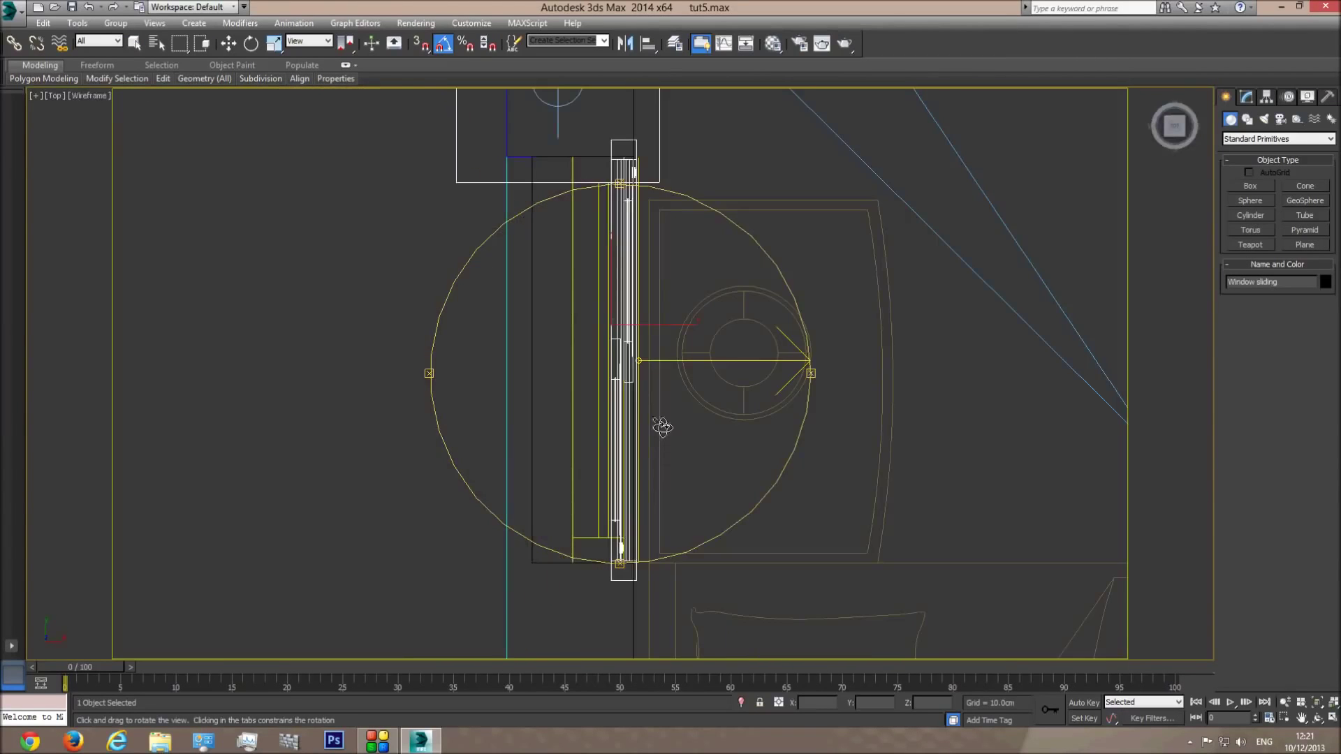
{"action": "scroll", "coordinate": [643, 370], "scroll_direction": "up", "scroll_amount": 2}
{"action": "scroll", "coordinate": [658, 351], "scroll_direction": "down", "scroll_amount": 2}
{"action": "middle_click_drag", "start_coordinate": [658, 351], "coordinate": [657, 383]}
{"action": "right_click", "coordinate": [651, 199]}
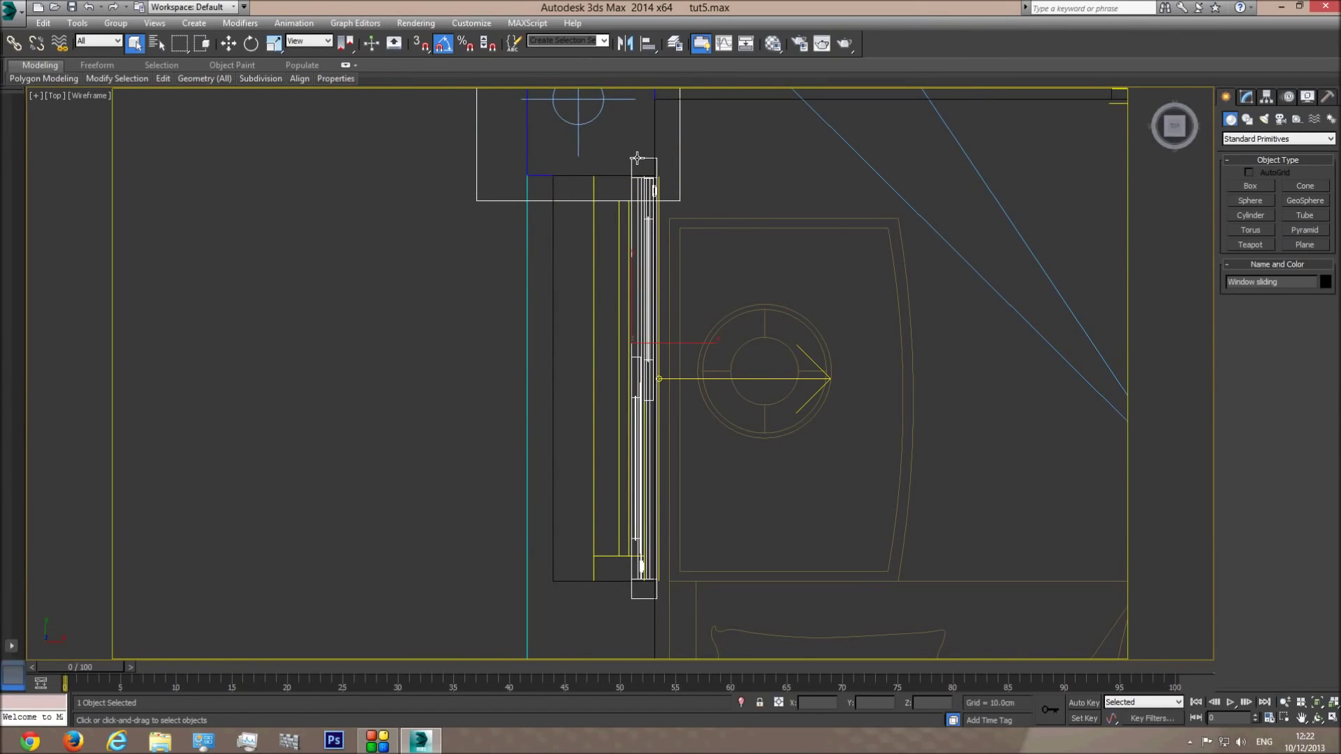
Step: Detach the four outer frame elements of the sliding window as a separate object
{"action": "key", "text": "p"}
{"action": "left_click", "coordinate": [1317, 719]}
{"action": "mouse_move", "coordinate": [745, 443]}
{"action": "left_mouse_down"}
{"action": "mouse_move", "coordinate": [656, 350]}
{"action": "mouse_move", "coordinate": [667, 365]}
{"action": "left_mouse_up"}
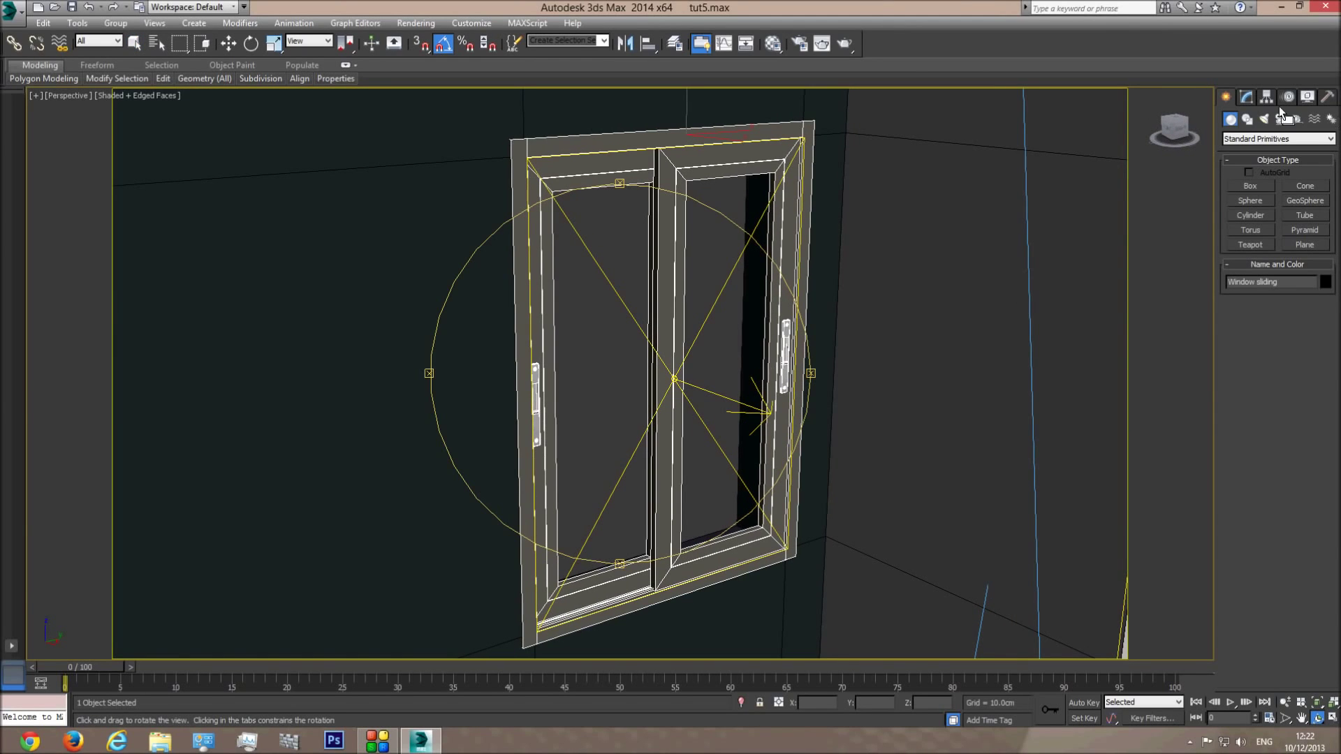
{"action": "left_click", "coordinate": [1249, 98]}
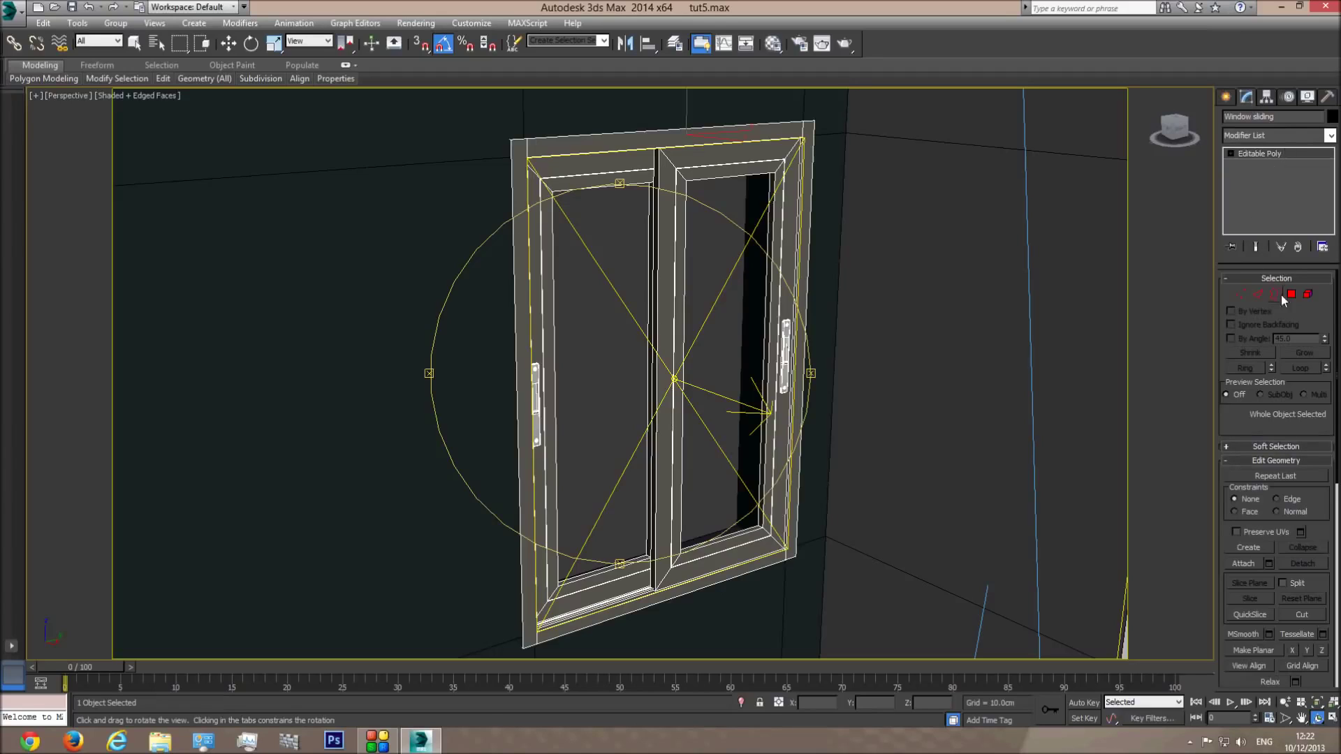
{"action": "left_click", "coordinate": [1308, 296]}
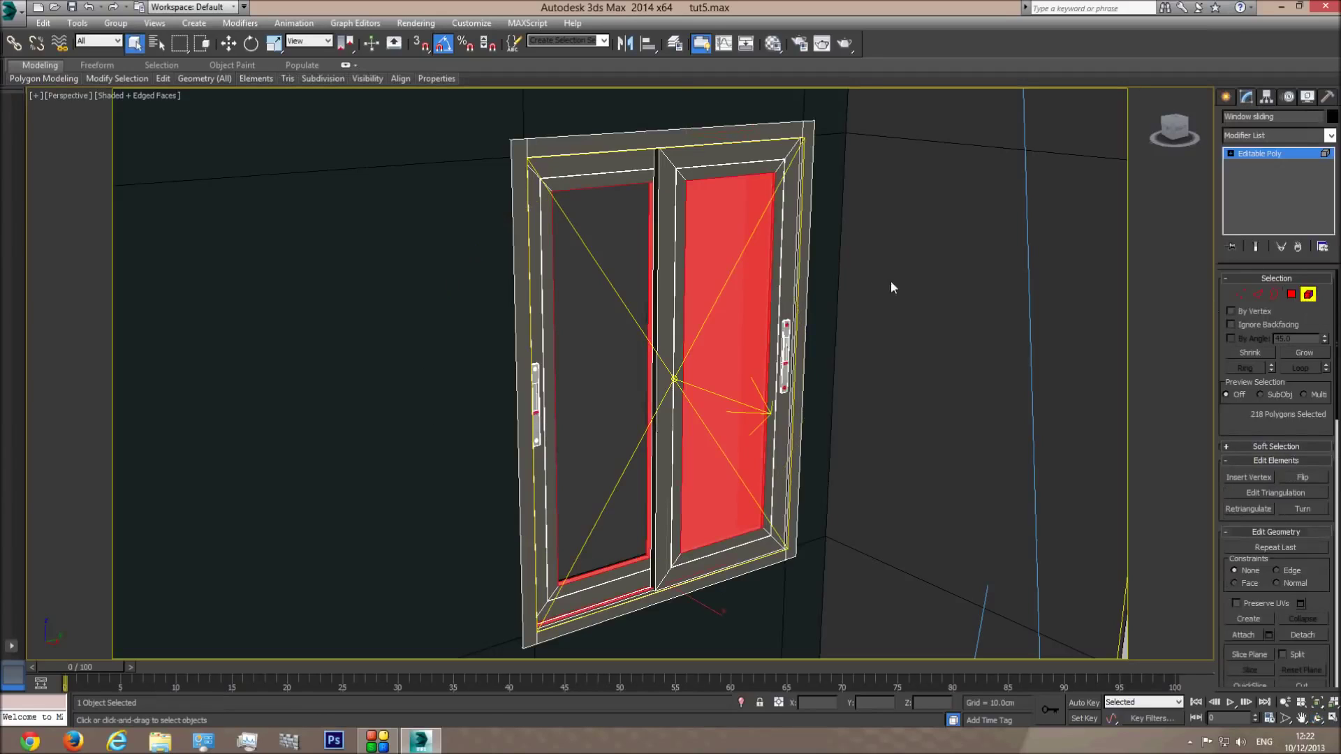
{"action": "left_click", "coordinate": [623, 141]}
{"action": "left_click", "coordinate": [517, 161], "text": "ctrl"}
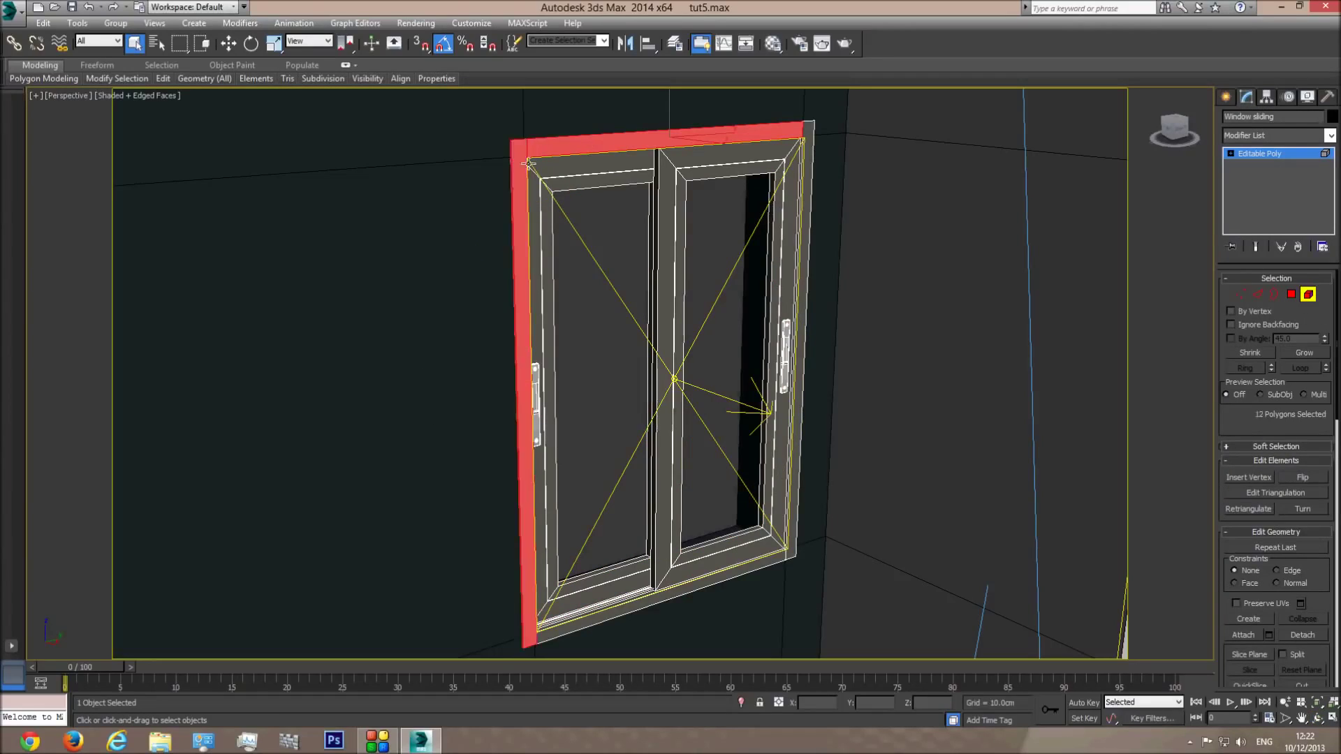
{"action": "left_click", "coordinate": [809, 168], "text": "ctrl"}
{"action": "left_click", "coordinate": [769, 564], "text": "ctrl"}
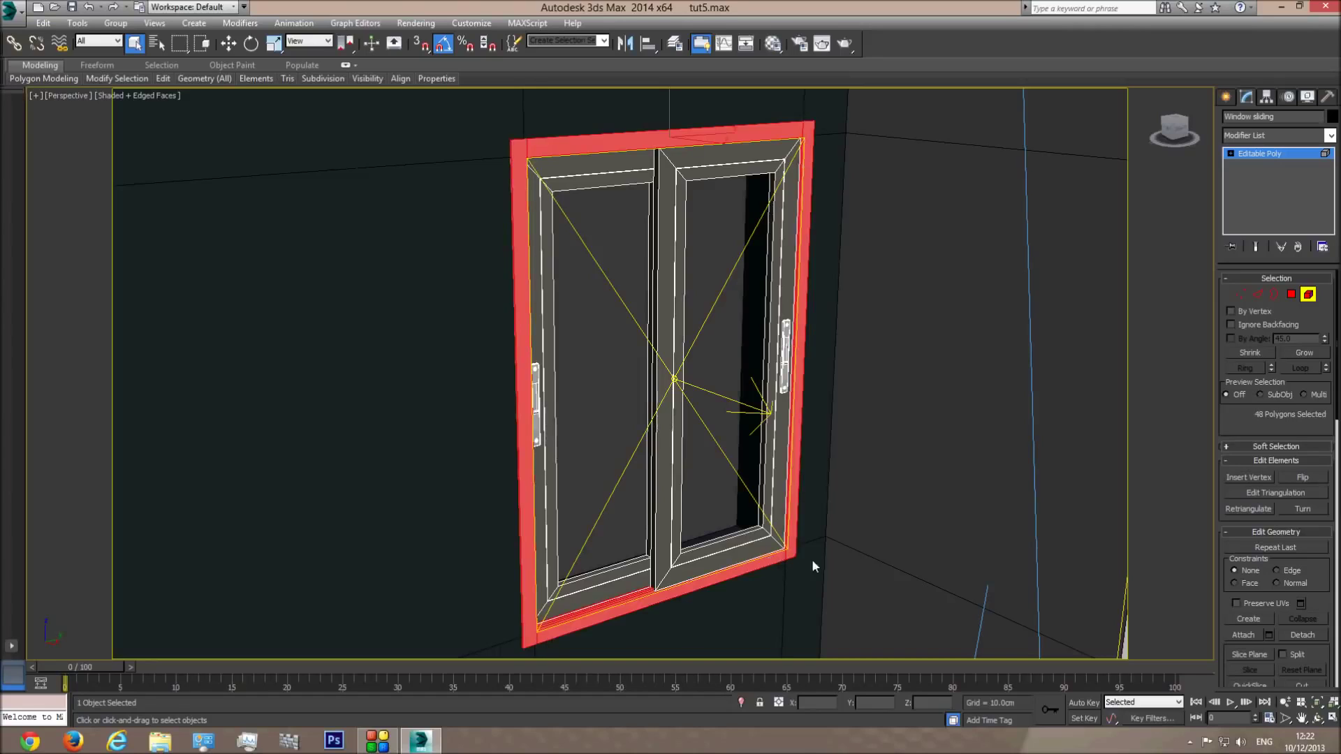
{"action": "left_click", "coordinate": [1300, 634]}
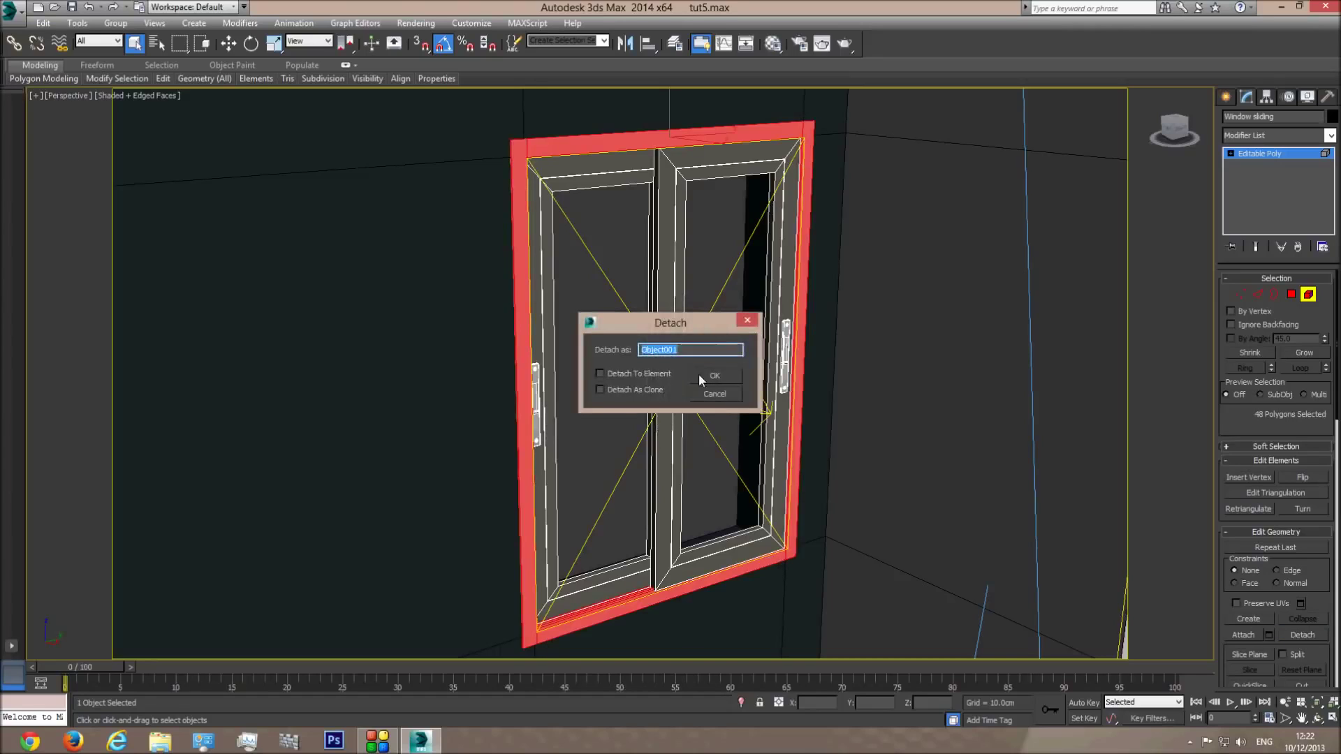
{"action": "left_click", "coordinate": [711, 372]}
{"action": "left_click", "coordinate": [1309, 296]}
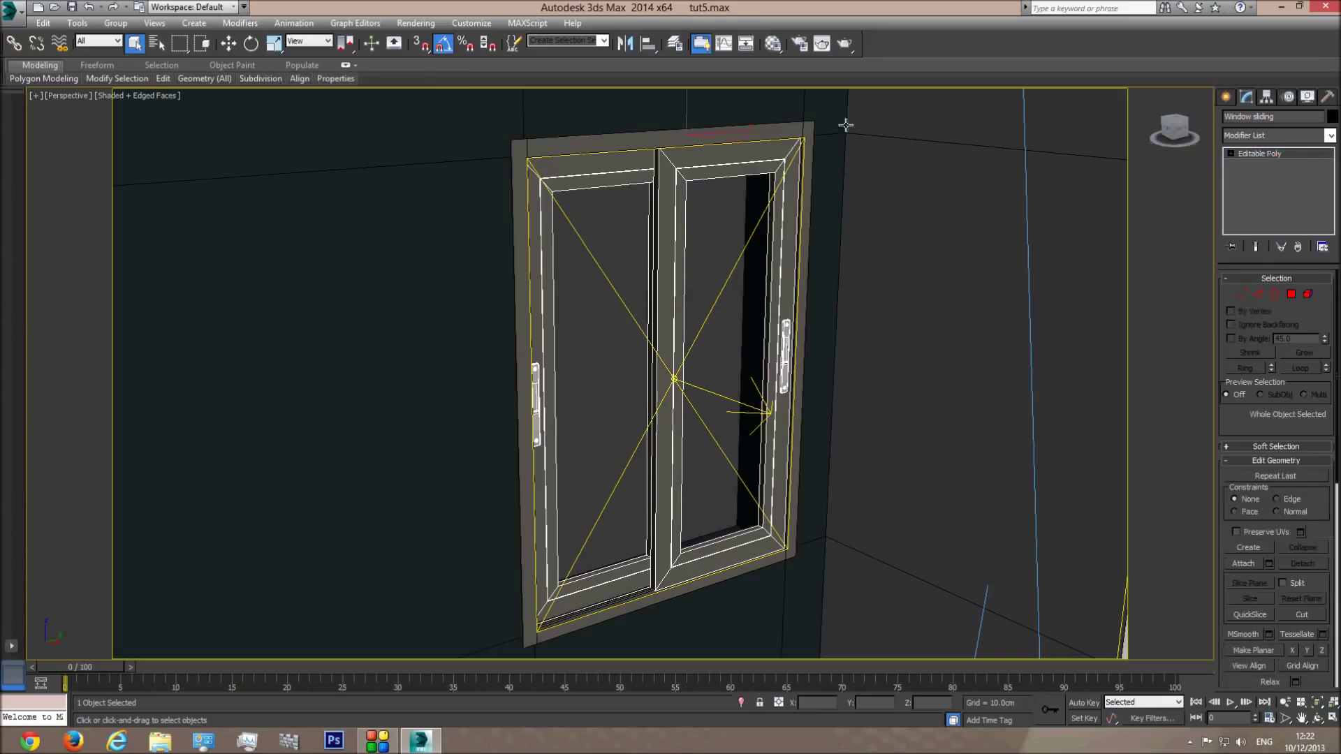
Step: Scale the detached outer frame deeper along X and move it back to line up with the wall's inner face
{"action": "left_click", "coordinate": [776, 133]}
{"action": "key", "text": "t"}
{"action": "key", "text": "F3"}
{"action": "left_click", "coordinate": [273, 44]}
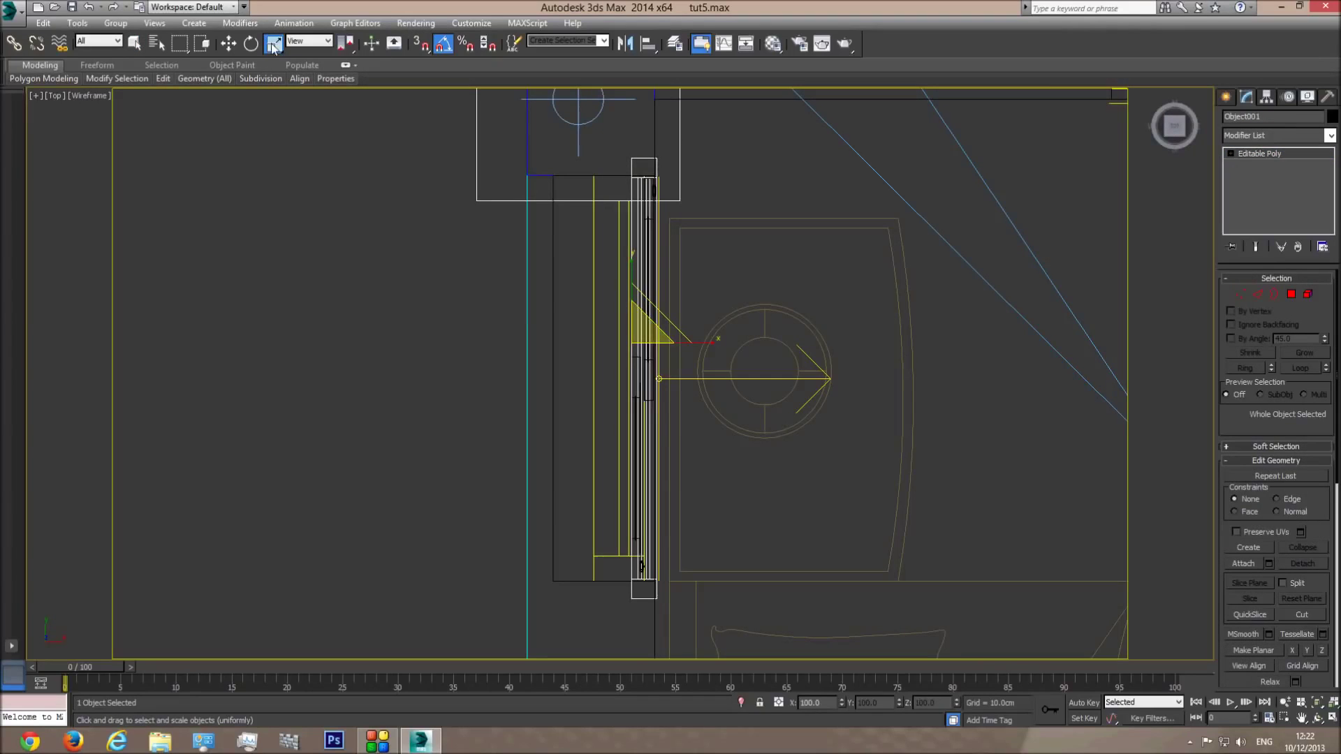
{"action": "left_click_drag", "start_coordinate": [709, 343], "coordinate": [675, 342]}
{"action": "key", "text": "w"}
{"action": "left_click", "coordinate": [273, 43]}
{"action": "left_click", "coordinate": [229, 43]}
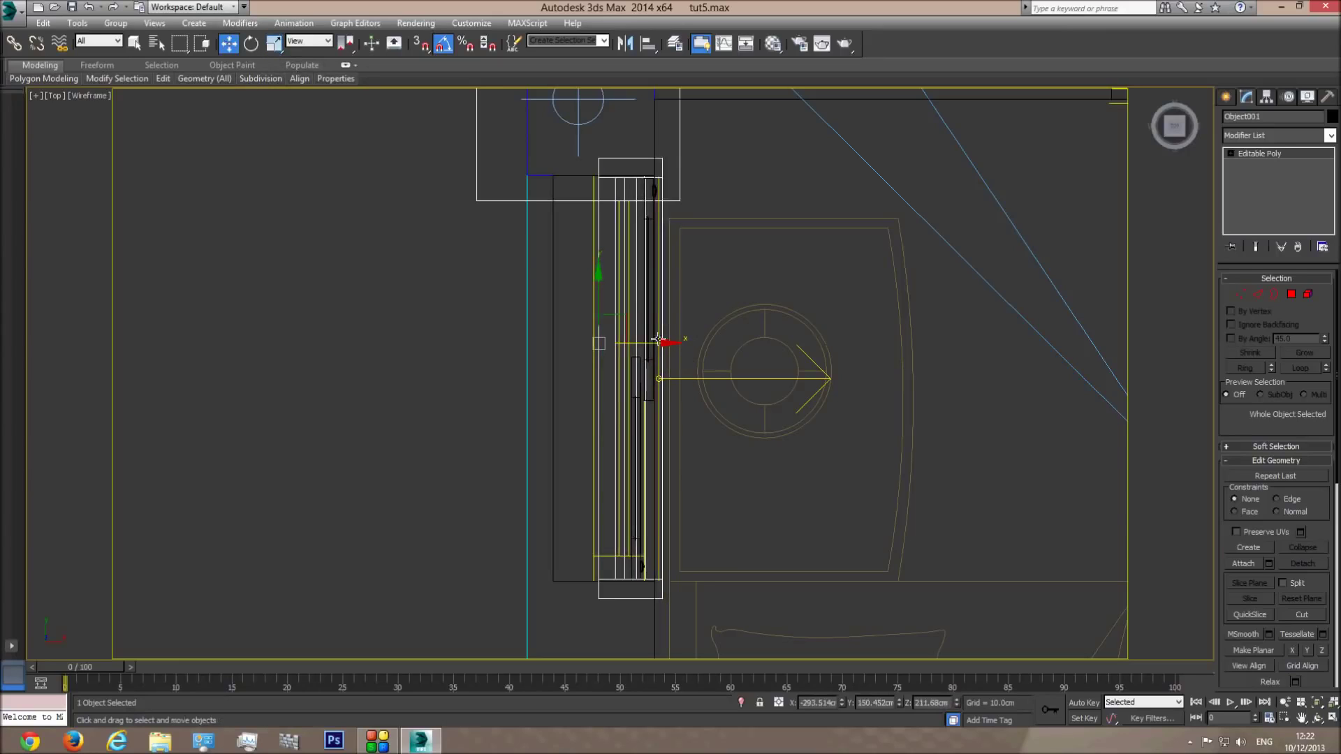
{"action": "left_click_drag", "start_coordinate": [657, 345], "coordinate": [653, 347]}
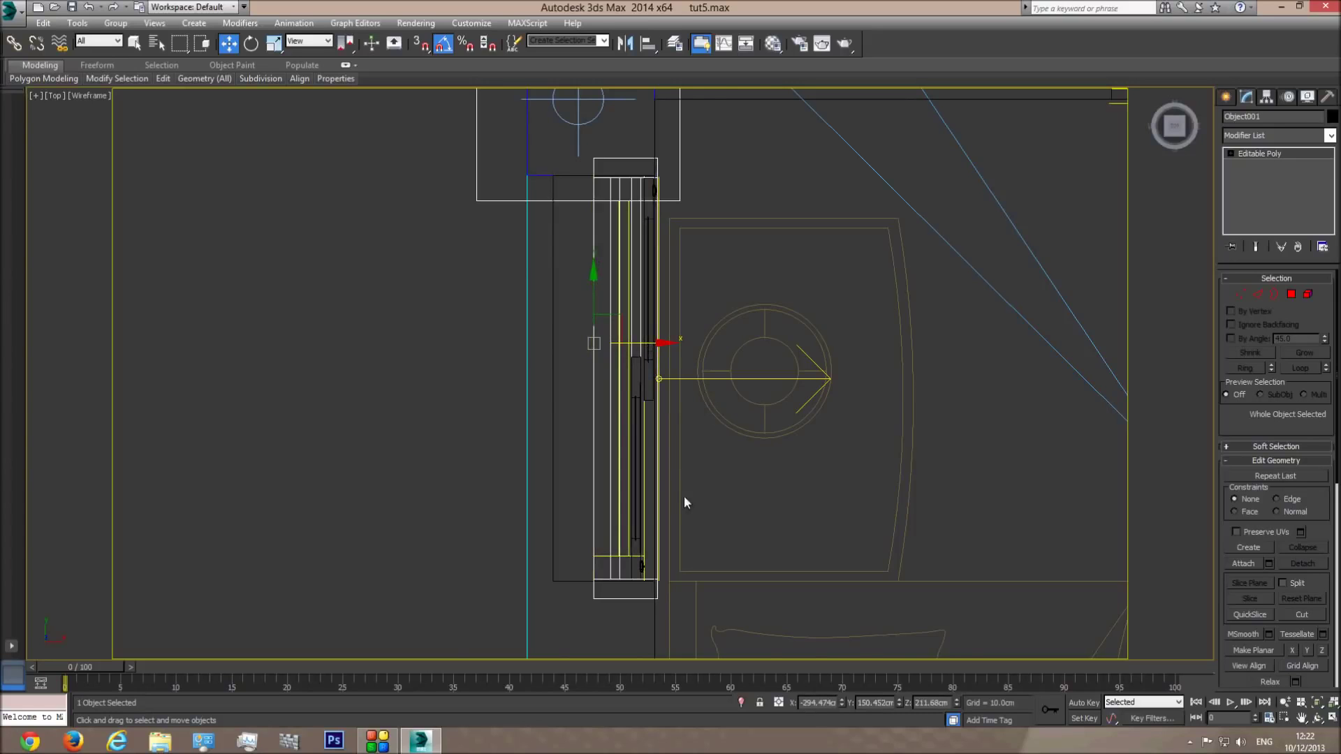
Step: Delete the left sash's frame and glass elements from the sliding window
{"action": "key", "text": "p"}
{"action": "key", "text": "F3"}
{"action": "left_click", "coordinate": [1318, 718]}
{"action": "mouse_move", "coordinate": [700, 426]}
{"action": "left_mouse_down"}
{"action": "mouse_move", "coordinate": [642, 357]}
{"action": "mouse_move", "coordinate": [640, 394]}
{"action": "mouse_move", "coordinate": [626, 400]}
{"action": "mouse_move", "coordinate": [639, 429]}
{"action": "mouse_move", "coordinate": [607, 271]}
{"action": "mouse_move", "coordinate": [610, 429]}
{"action": "left_mouse_up"}
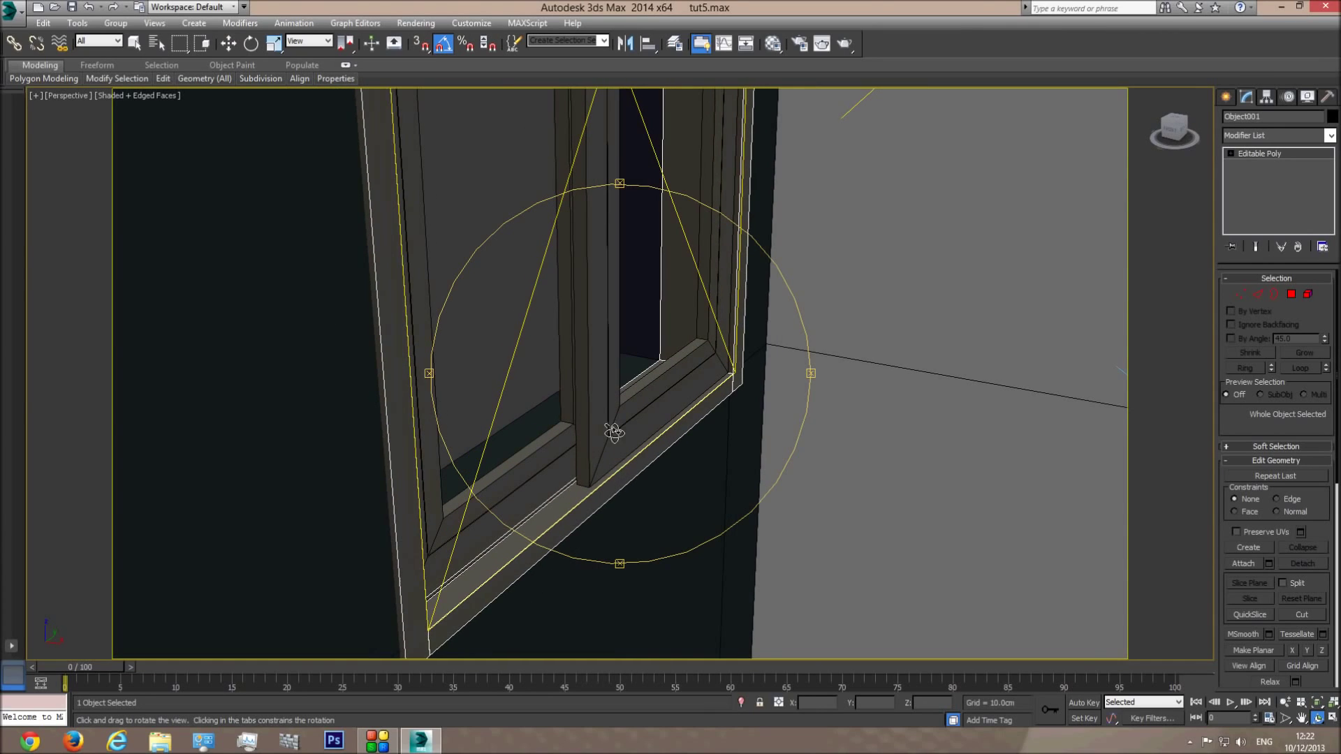
{"action": "key", "text": "w"}
{"action": "left_click", "coordinate": [597, 366]}
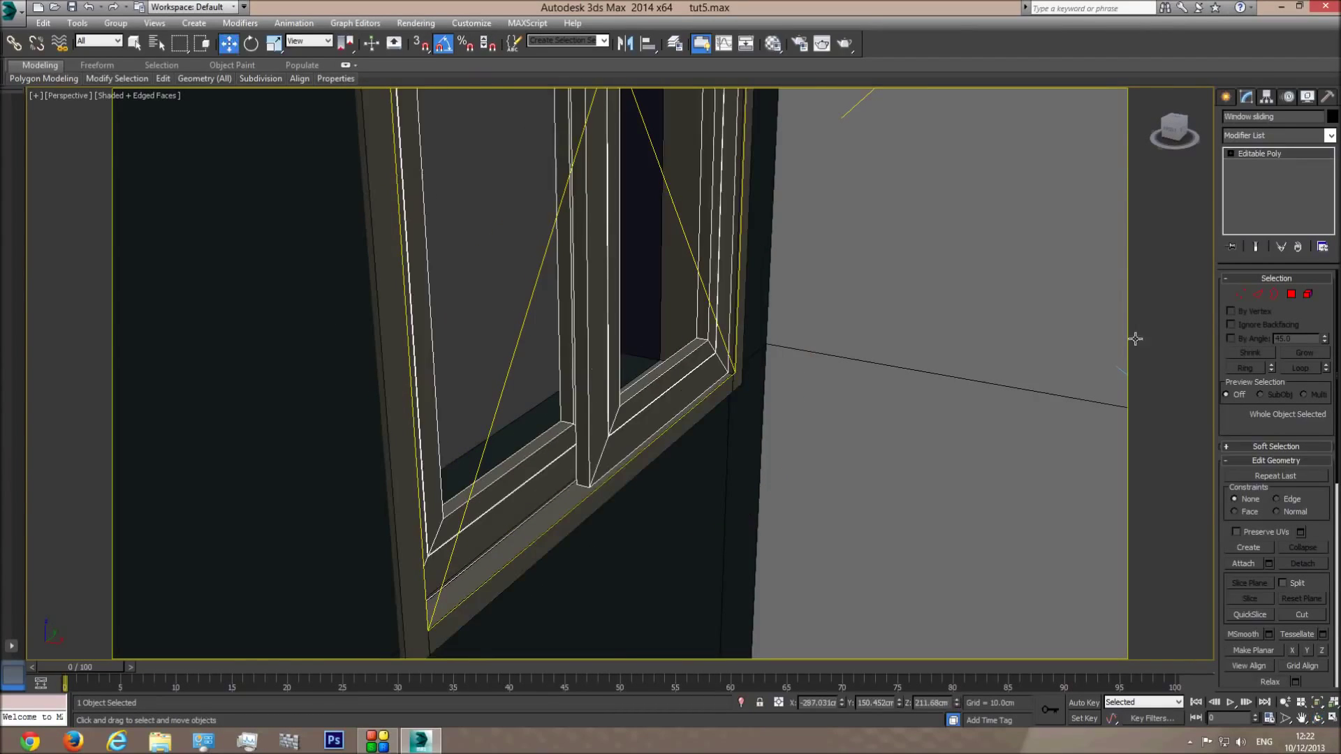
{"action": "left_click", "coordinate": [1308, 295]}
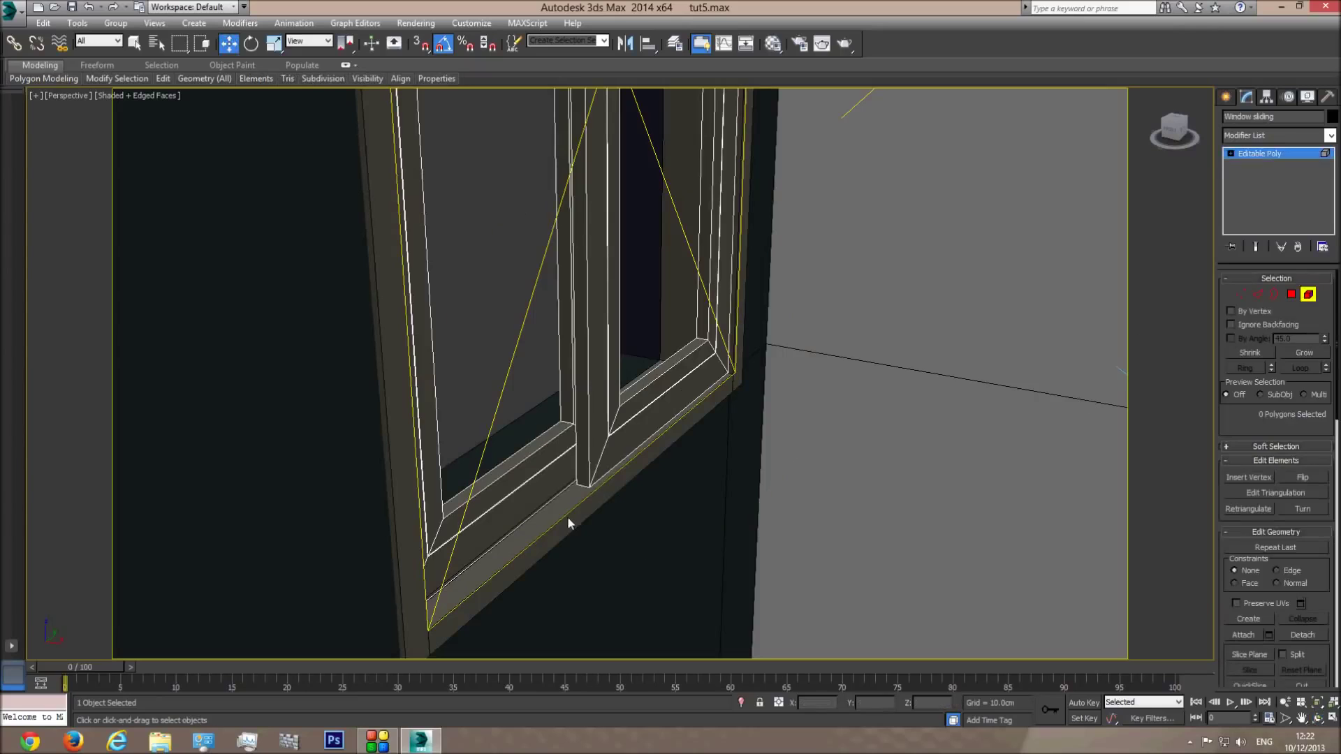
{"action": "left_click", "coordinate": [558, 436]}
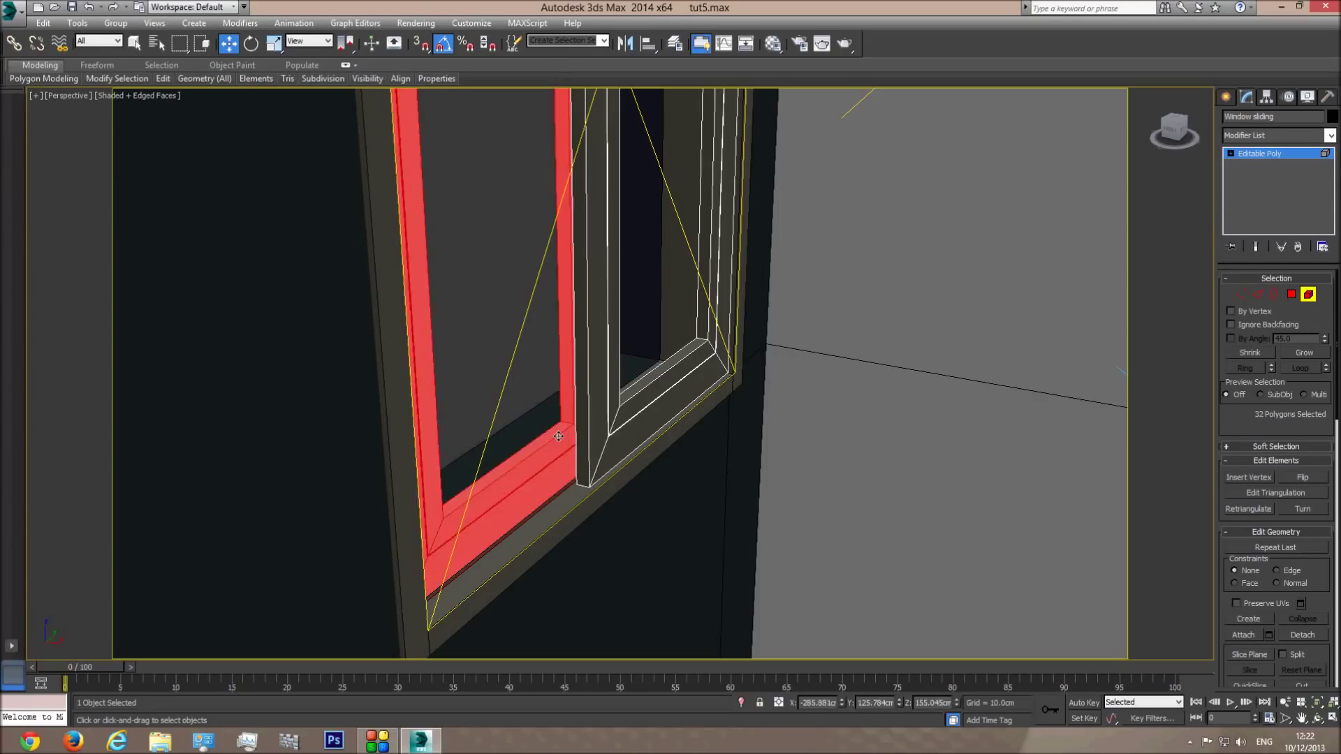
{"action": "key", "text": "Delete"}
{"action": "left_click", "coordinate": [538, 344]}
{"action": "key", "text": "Delete"}
{"action": "middle_click_drag", "start_coordinate": [643, 384], "coordinate": [634, 506]}
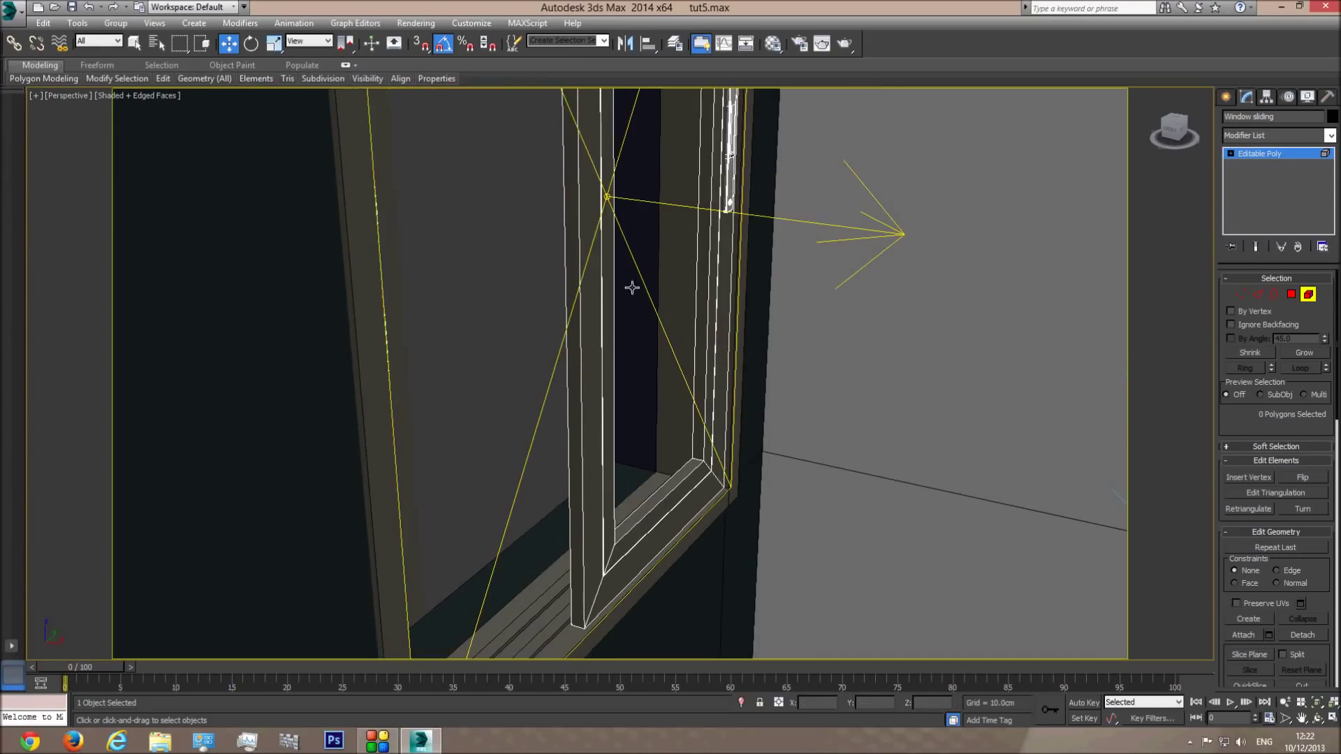
Step: Delete the leftover handle elements of the removed left sash
{"action": "middle_click_drag", "start_coordinate": [600, 401], "coordinate": [318, 290], "text": "alt"}
{"action": "left_click", "coordinate": [242, 159]}
{"action": "key", "text": "Delete"}
{"action": "left_click", "coordinate": [238, 139]}
{"action": "key", "text": "Delete"}
{"action": "left_click", "coordinate": [258, 287]}
{"action": "key", "text": "Delete"}
Step: Detach the remaining right sash's frame together with its glass pane as a separate object, leaving the handle out
{"action": "left_click", "coordinate": [564, 321]}
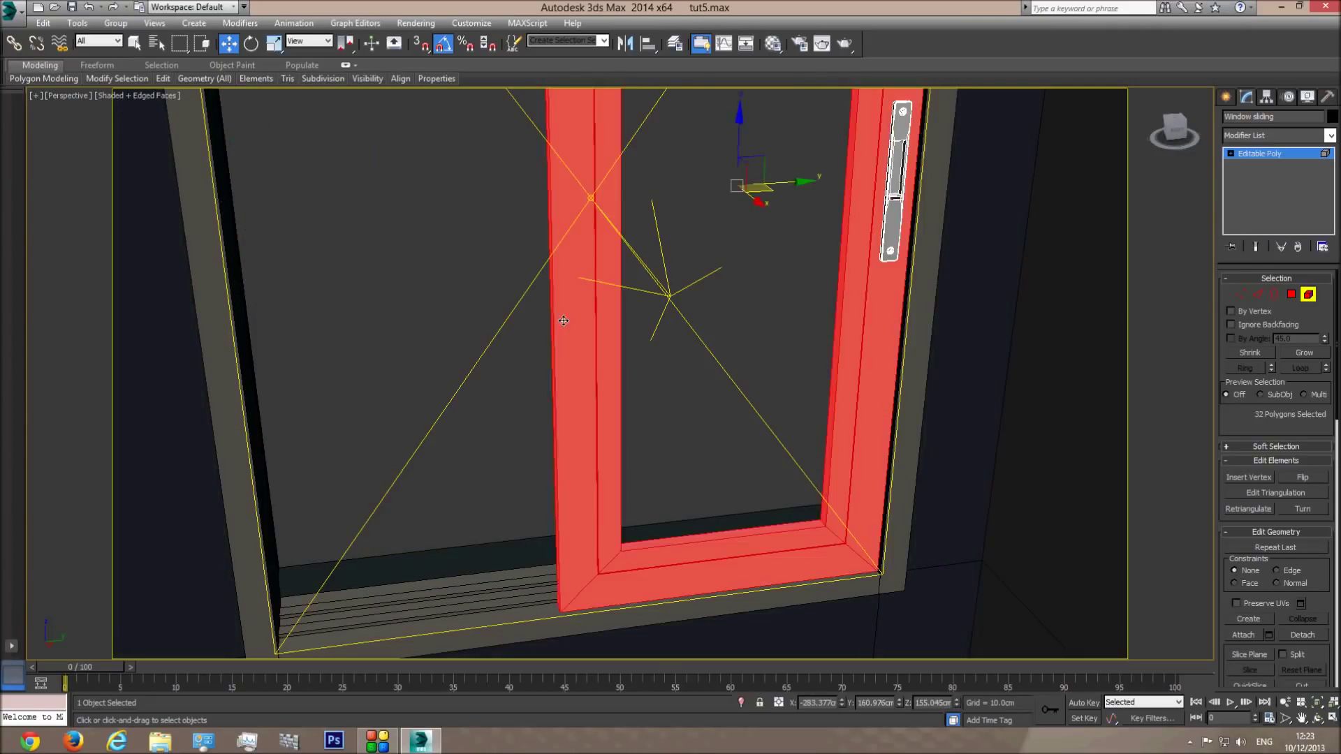
{"action": "key", "text": "t"}
{"action": "key", "text": "F3"}
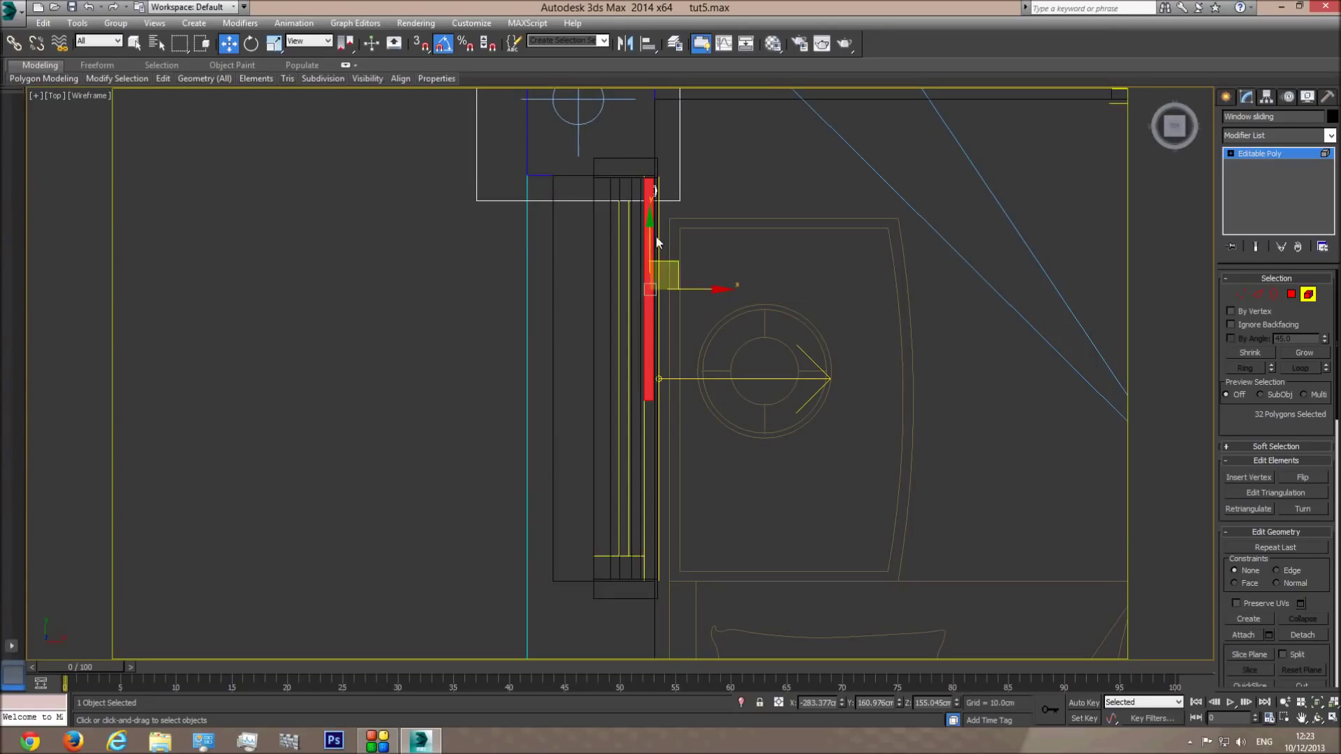
{"action": "left_click", "coordinate": [646, 261], "text": "ctrl"}
{"action": "key", "text": "p"}
{"action": "left_click", "coordinate": [1317, 704]}
{"action": "left_click", "coordinate": [1317, 718]}
{"action": "key", "text": "F3"}
{"action": "left_click_drag", "start_coordinate": [660, 418], "coordinate": [529, 258]}
{"action": "key", "text": "w"}
{"action": "key", "text": "ctrl+z"}
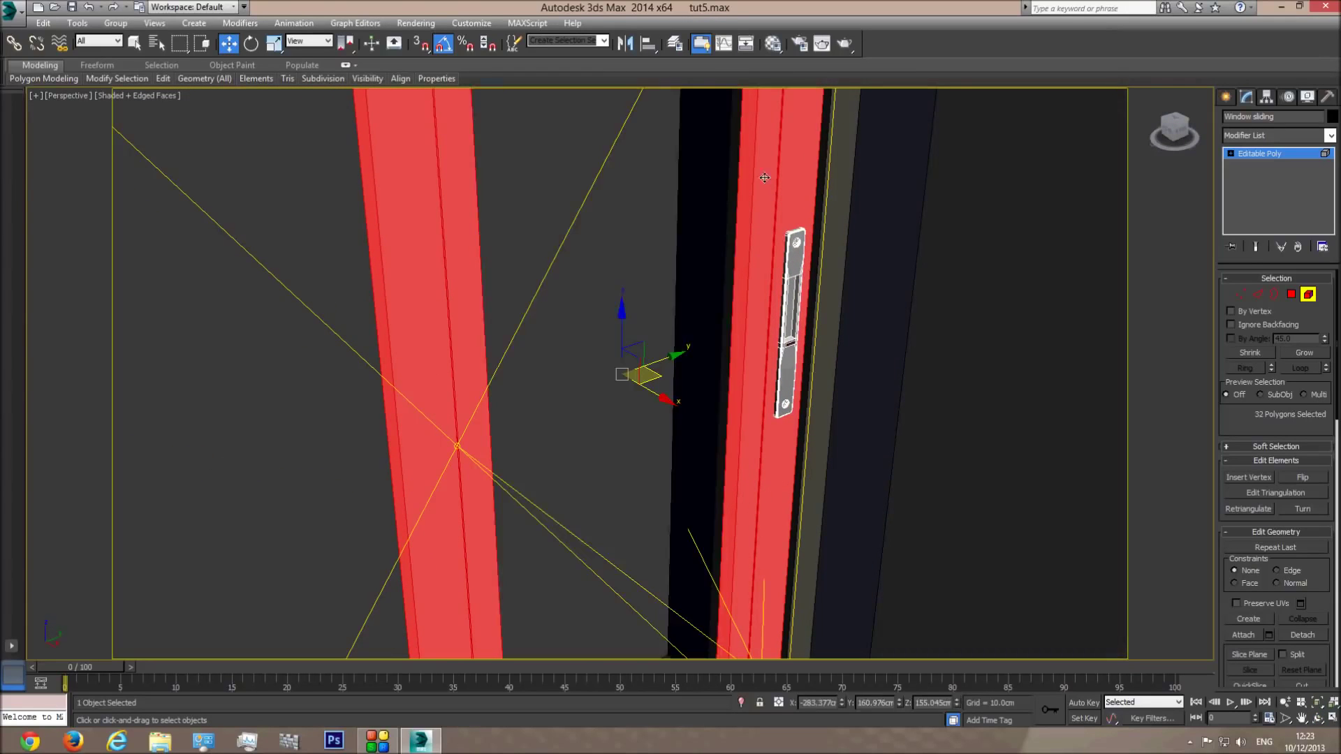
{"action": "left_click", "coordinate": [701, 218], "text": "ctrl"}
{"action": "scroll", "coordinate": [705, 351], "scroll_direction": "down", "scroll_amount": 2}
{"action": "middle_click_drag", "start_coordinate": [705, 351], "coordinate": [704, 259]}
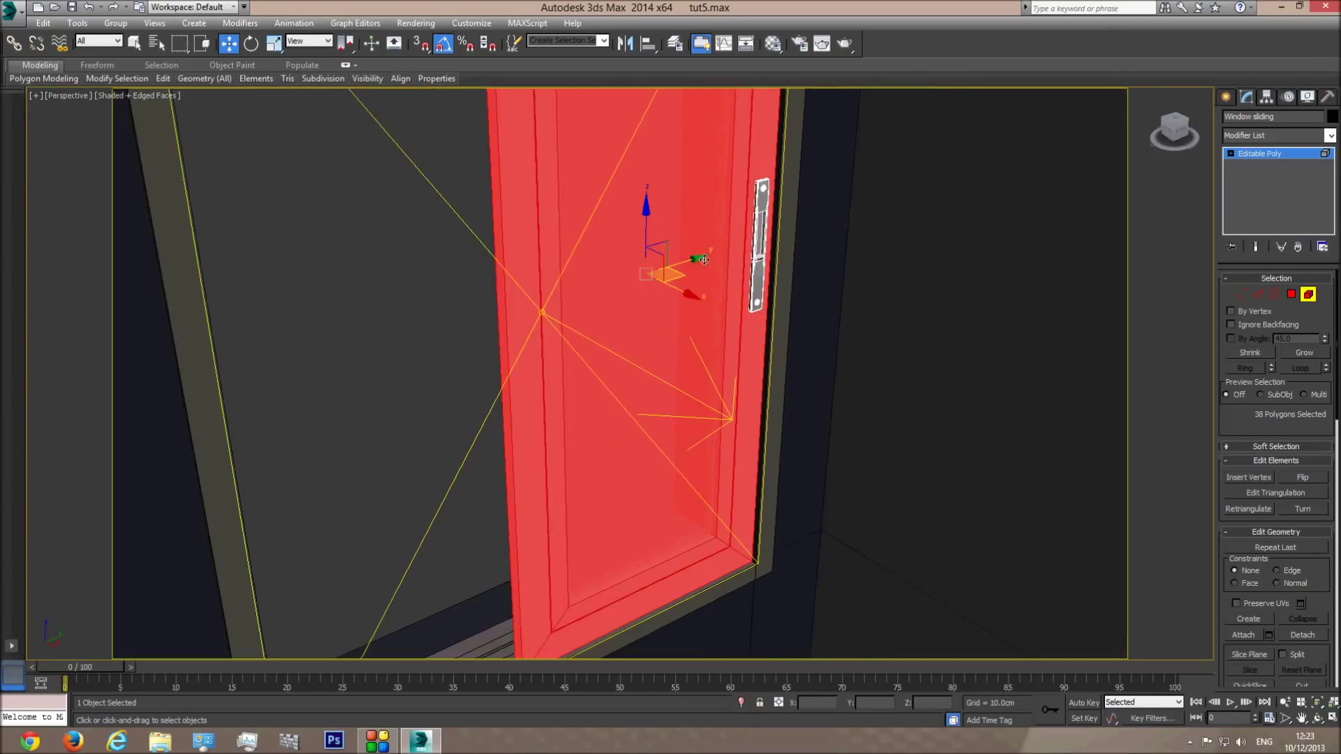
{"action": "left_click", "coordinate": [1285, 630]}
{"action": "left_click", "coordinate": [712, 370]}
{"action": "left_click", "coordinate": [1308, 294]}
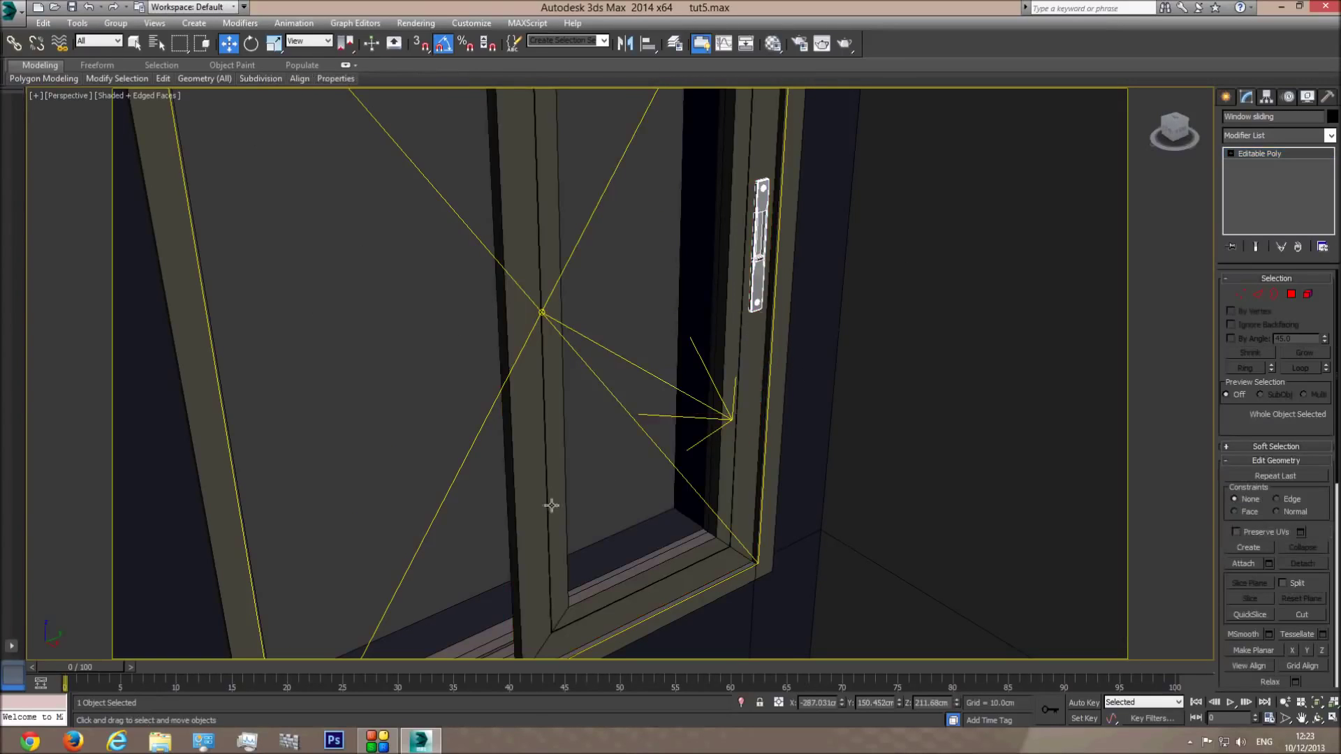
Step: Move the detached right sash about 2.3 cm along X toward the outside in a wireframe top view
{"action": "left_click", "coordinate": [608, 559]}
{"action": "key", "text": "t"}
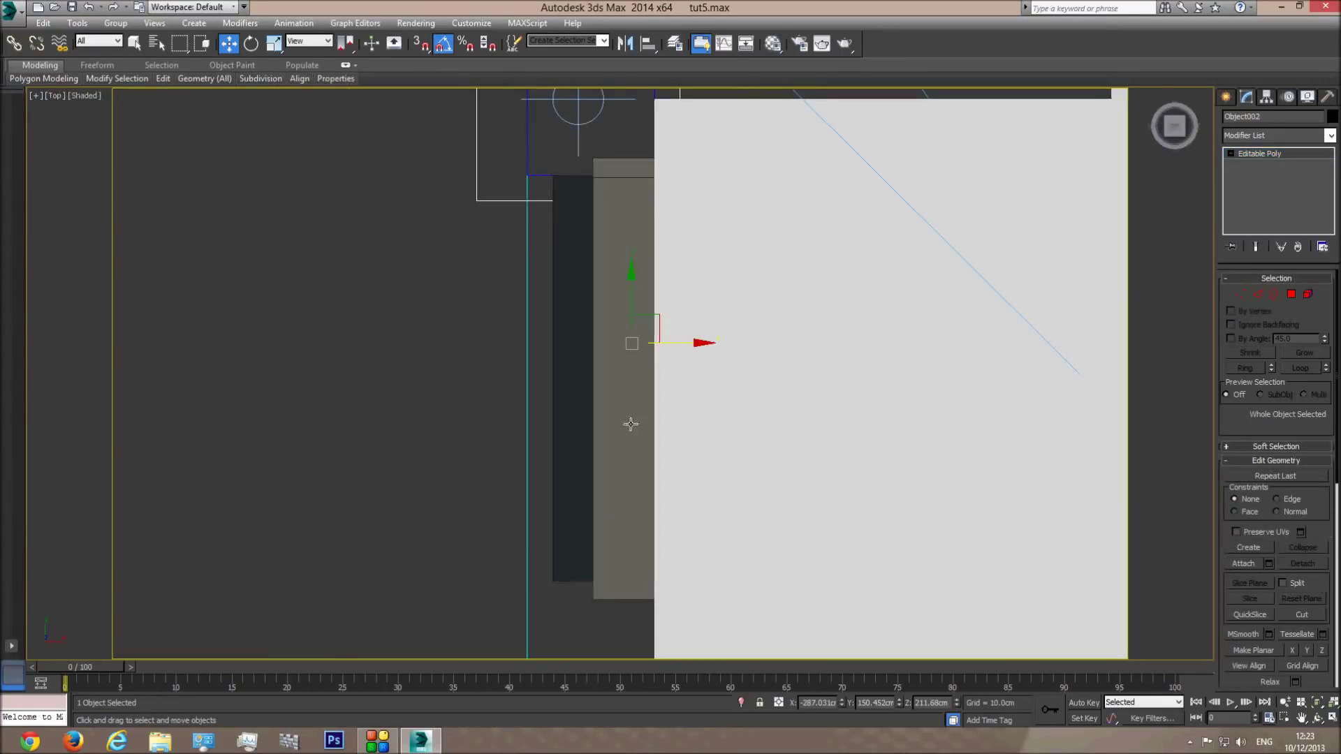
{"action": "key", "text": "F3"}
{"action": "scroll", "coordinate": [578, 243], "scroll_direction": "up", "scroll_amount": 3}
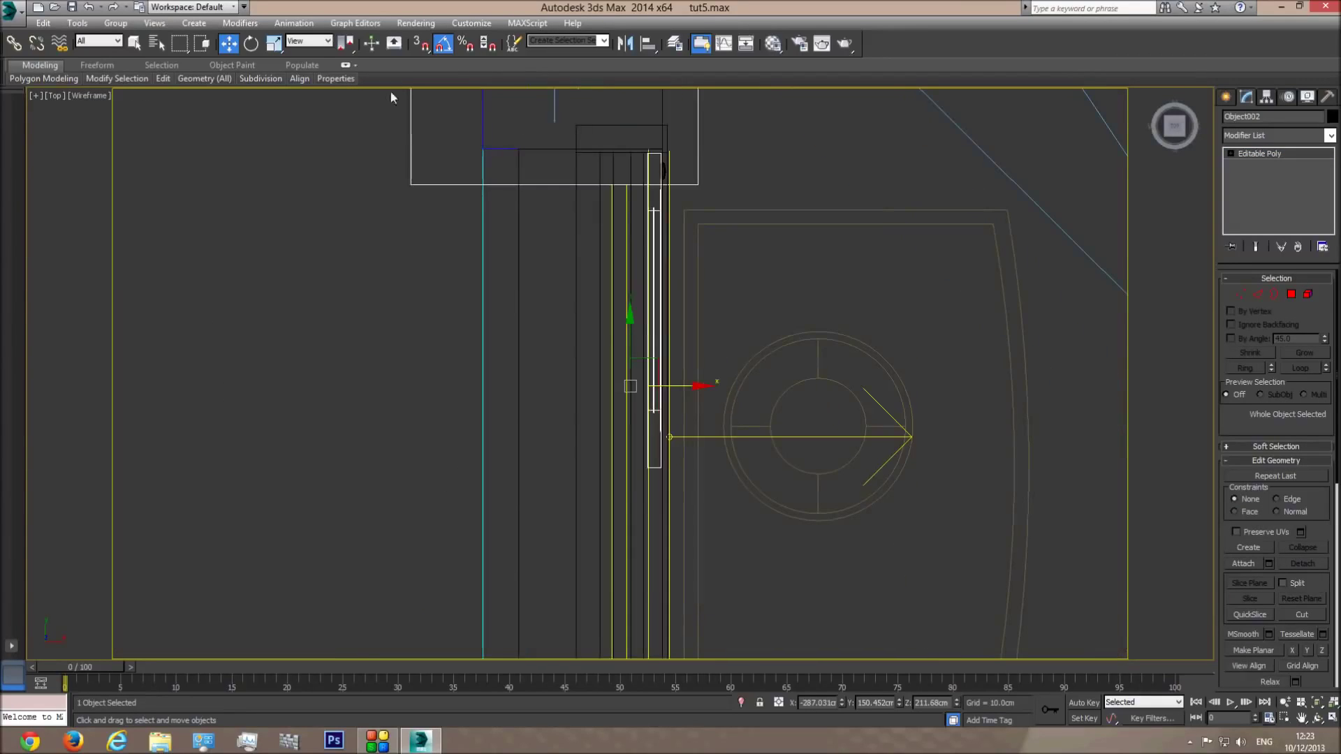
{"action": "left_click_drag", "start_coordinate": [678, 386], "coordinate": [662, 392]}
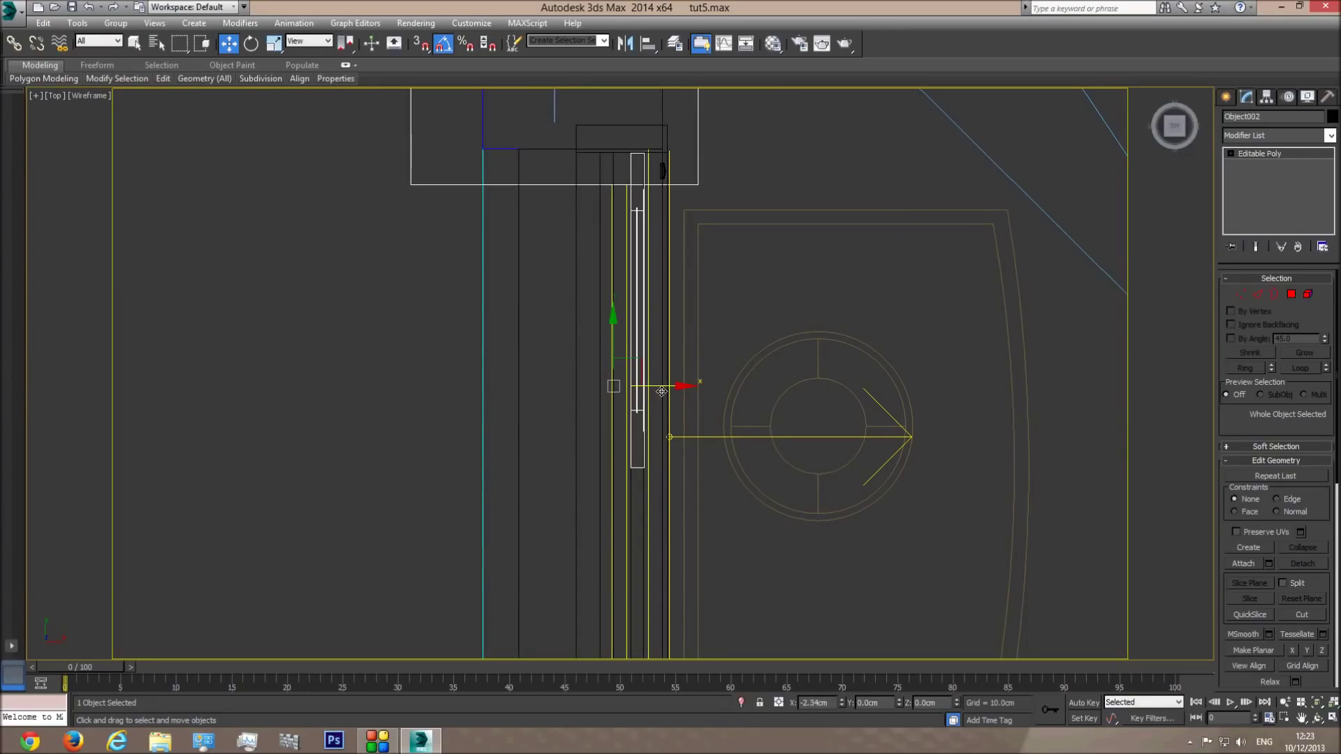
Step: Scale the right sash deeper along X and shift it along X to fit the inner track of the outer frame
{"action": "left_click", "coordinate": [274, 43]}
{"action": "mouse_move", "coordinate": [687, 386]}
{"action": "left_mouse_down"}
{"action": "mouse_move", "coordinate": [724, 389]}
{"action": "mouse_move", "coordinate": [654, 389]}
{"action": "mouse_move", "coordinate": [677, 386]}
{"action": "left_mouse_up"}
{"action": "left_click", "coordinate": [228, 43]}
{"action": "left_click", "coordinate": [274, 43]}
{"action": "left_click", "coordinate": [228, 43]}
{"action": "middle_click_drag", "start_coordinate": [676, 377], "coordinate": [650, 236]}
{"action": "left_click_drag", "start_coordinate": [636, 264], "coordinate": [633, 263]}
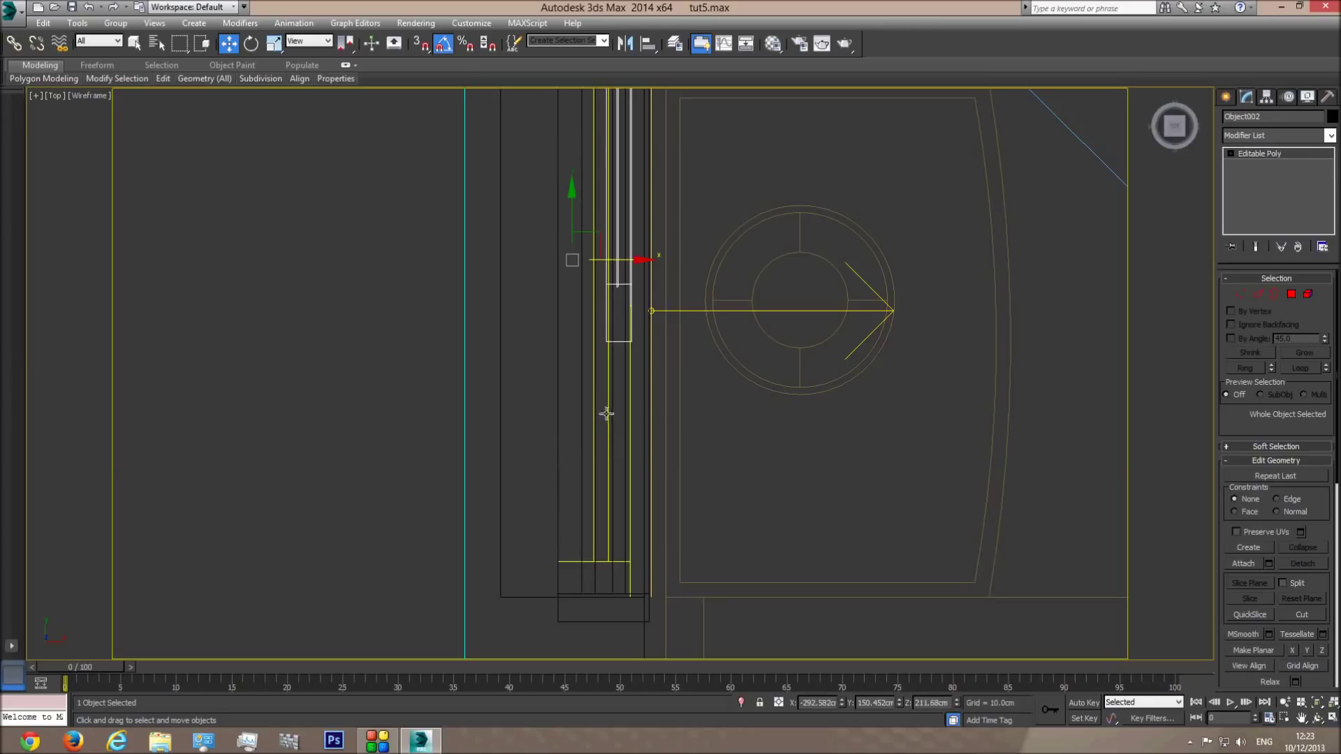
{"action": "left_click", "coordinate": [274, 43]}
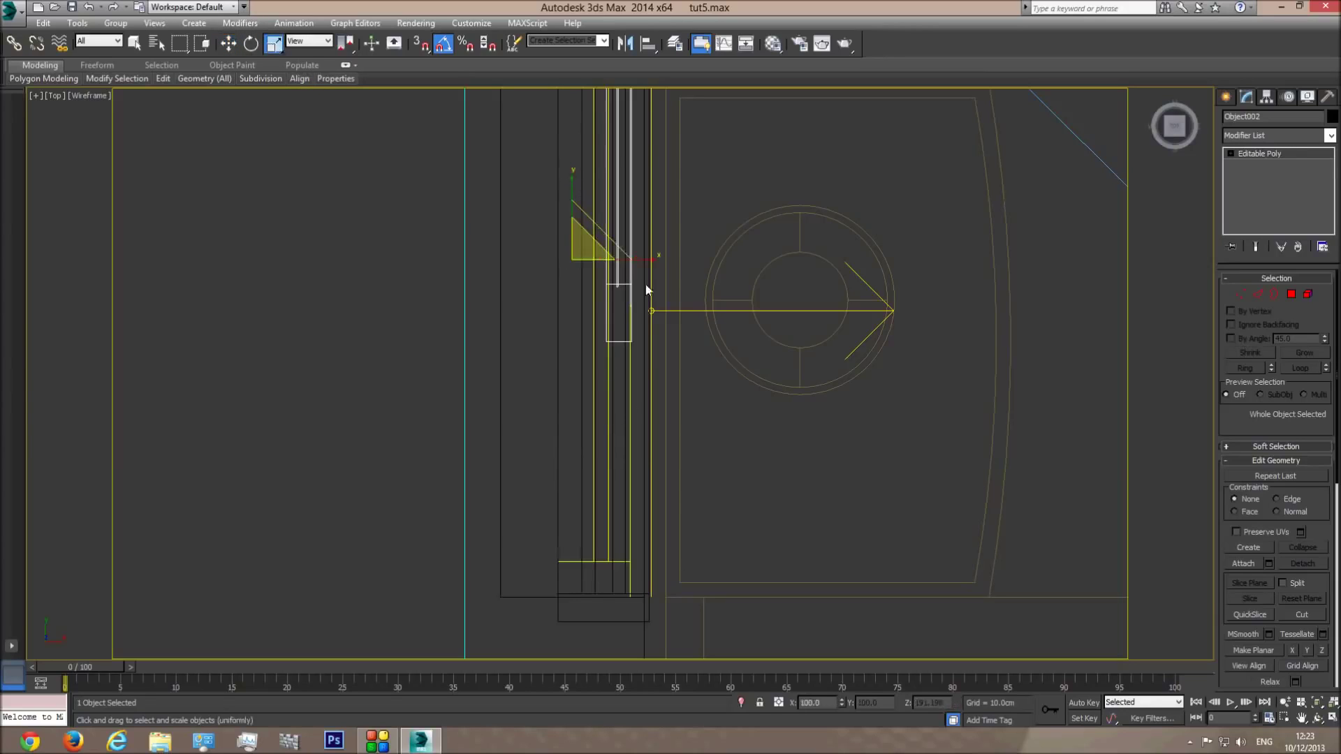
{"action": "left_click_drag", "start_coordinate": [649, 261], "coordinate": [626, 254]}
{"action": "key", "text": "w"}
{"action": "middle_click_drag", "start_coordinate": [664, 192], "coordinate": [655, 360]}
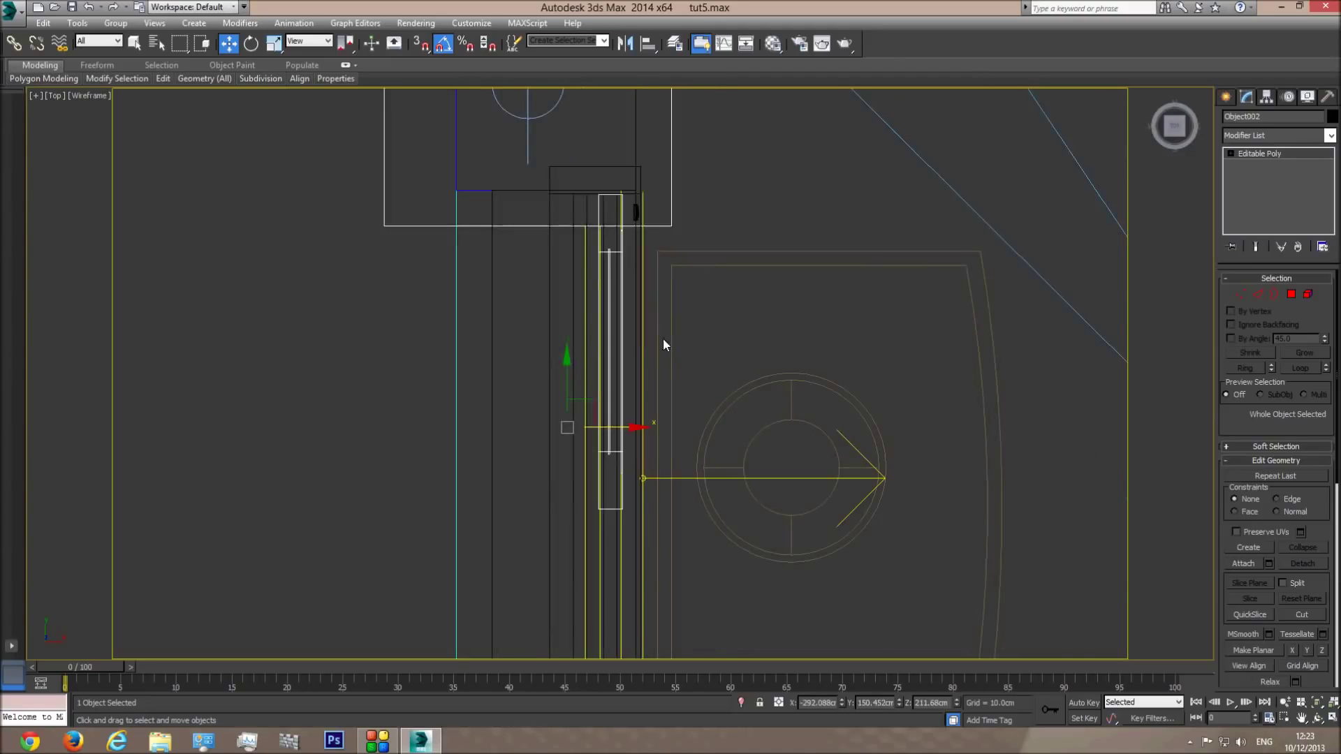
Step: Center the pivot of the right sash's separate handle on the handle itself
{"action": "key", "text": "p"}
{"action": "left_click", "coordinate": [1318, 703]}
{"action": "left_click", "coordinate": [1318, 718]}
{"action": "key", "text": "F3"}
{"action": "left_click_drag", "start_coordinate": [707, 382], "coordinate": [666, 278]}
{"action": "right_click", "coordinate": [668, 277]}
{"action": "left_click", "coordinate": [702, 228]}
{"action": "scroll", "coordinate": [700, 280], "scroll_direction": "up", "scroll_amount": 5}
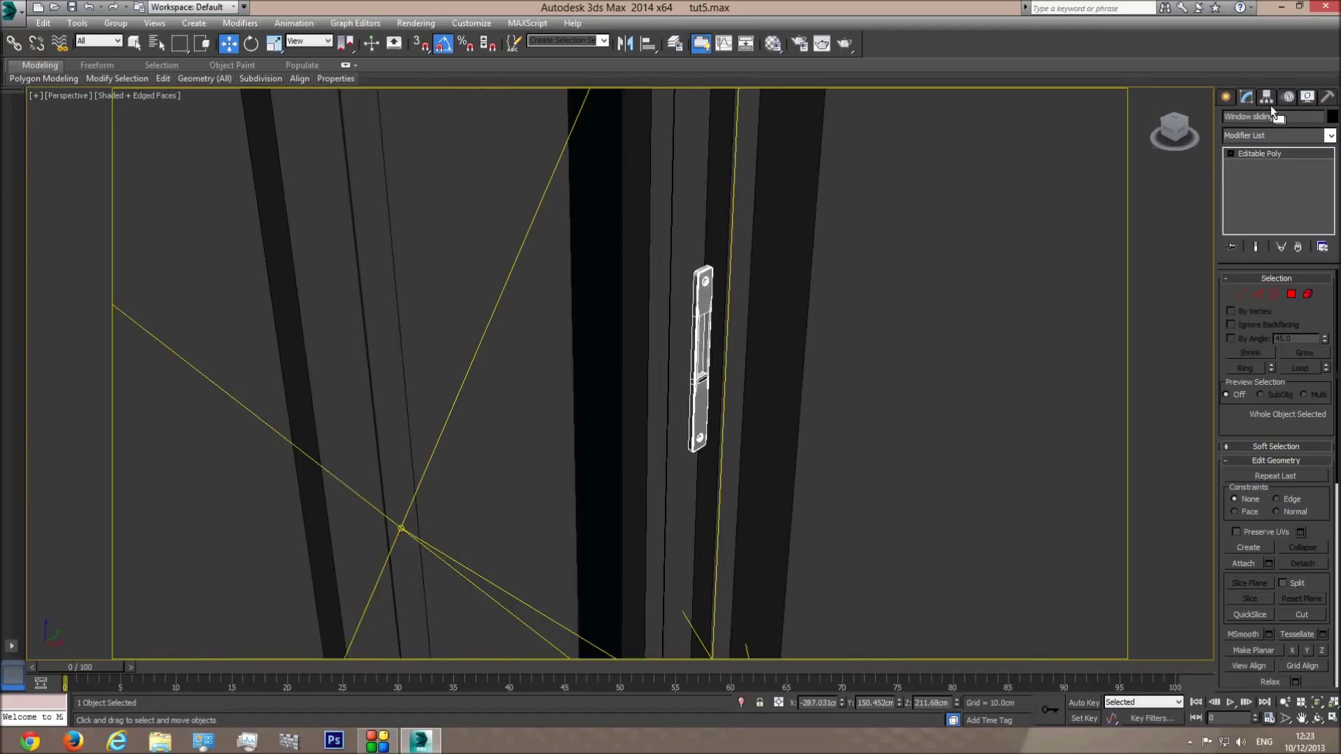
{"action": "scroll", "coordinate": [579, 281], "scroll_direction": "down", "scroll_amount": 3}
{"action": "middle_click_drag", "start_coordinate": [578, 358], "coordinate": [590, 540]}
{"action": "scroll", "coordinate": [569, 328], "scroll_direction": "up", "scroll_amount": 2}
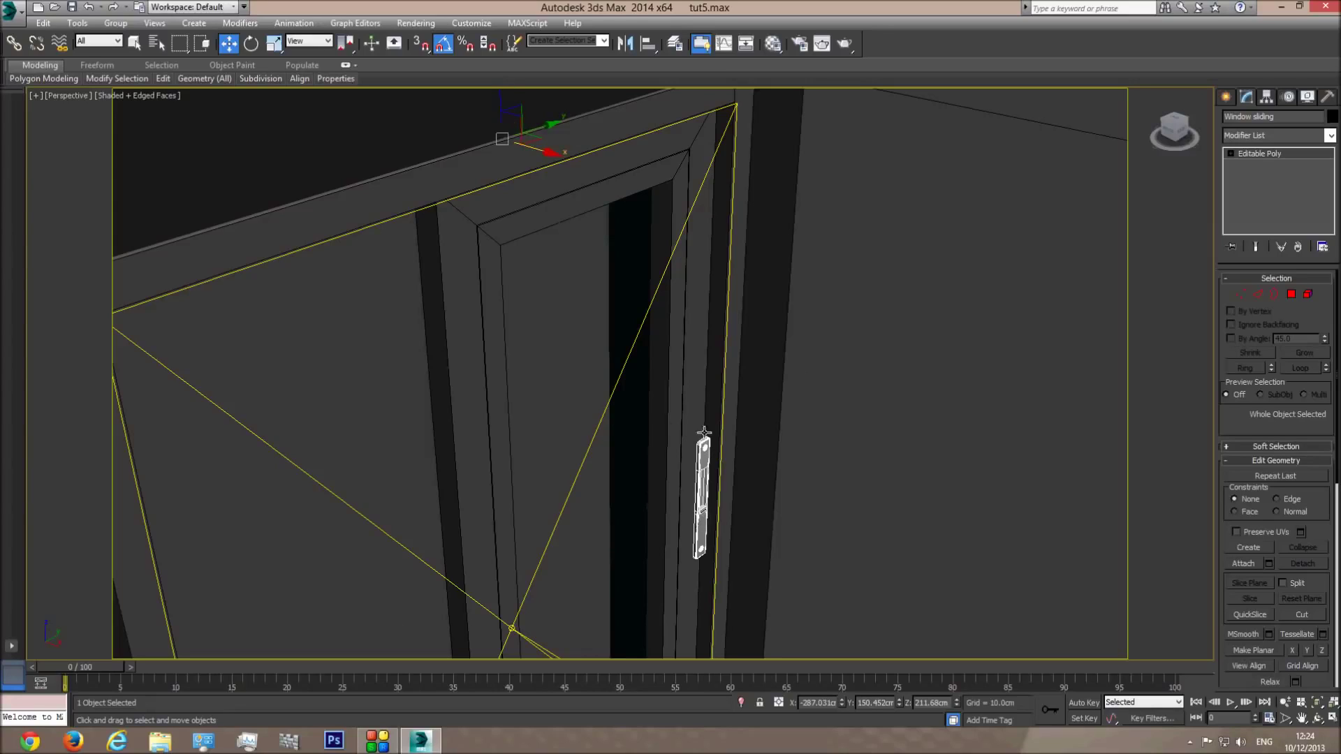
{"action": "left_click", "coordinate": [1266, 98]}
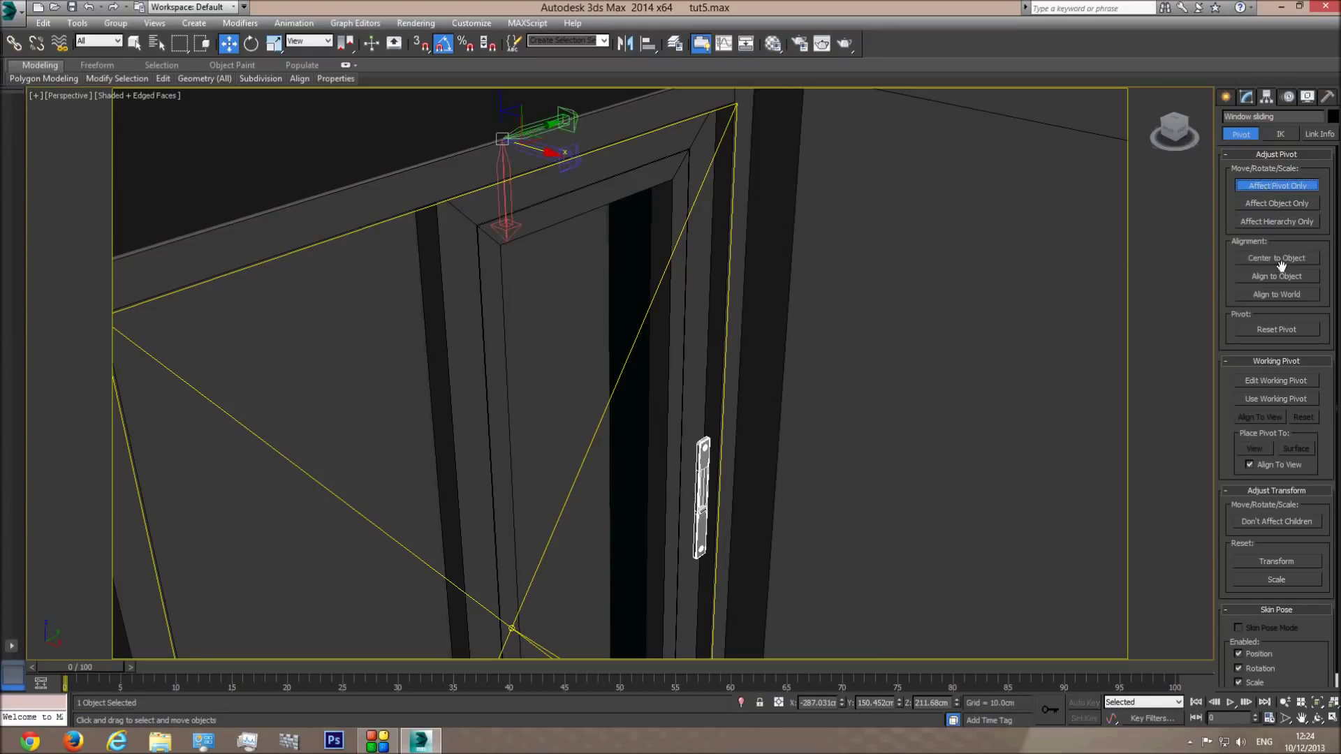
{"action": "left_click", "coordinate": [1277, 258]}
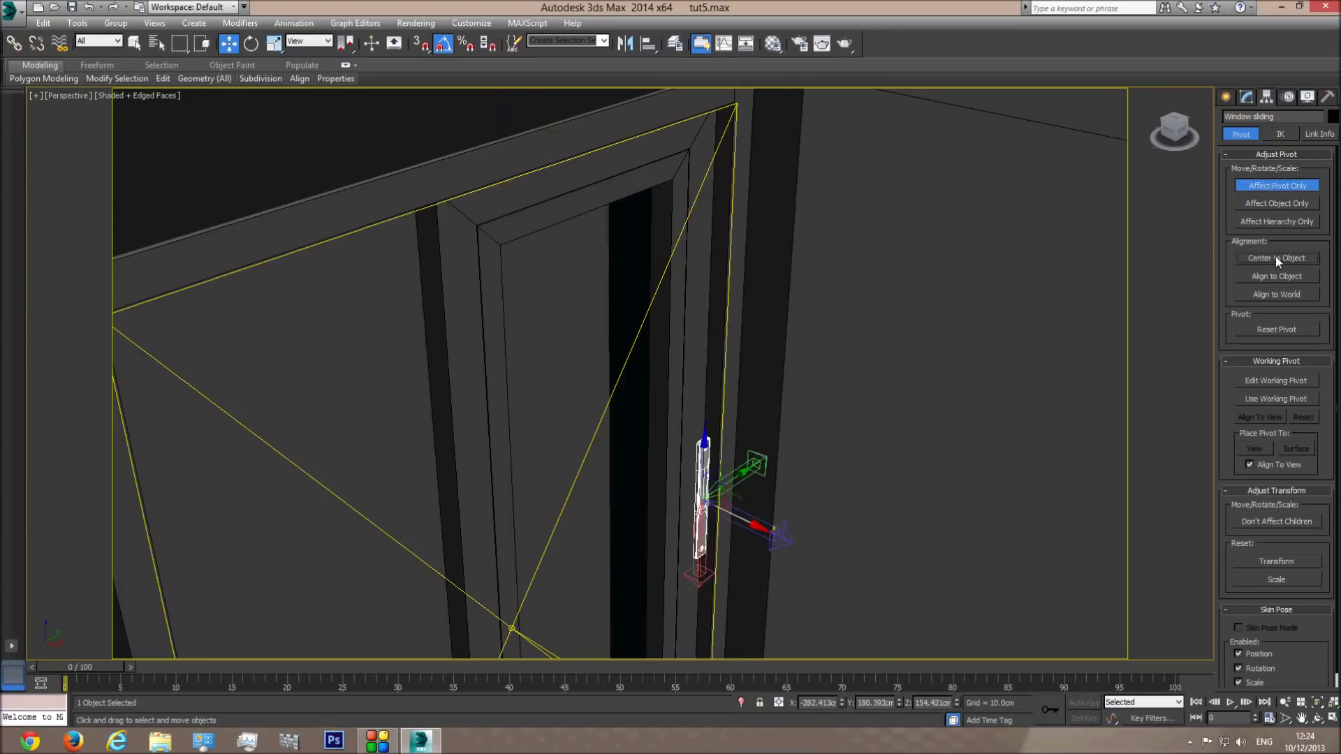
{"action": "left_click", "coordinate": [1268, 186]}
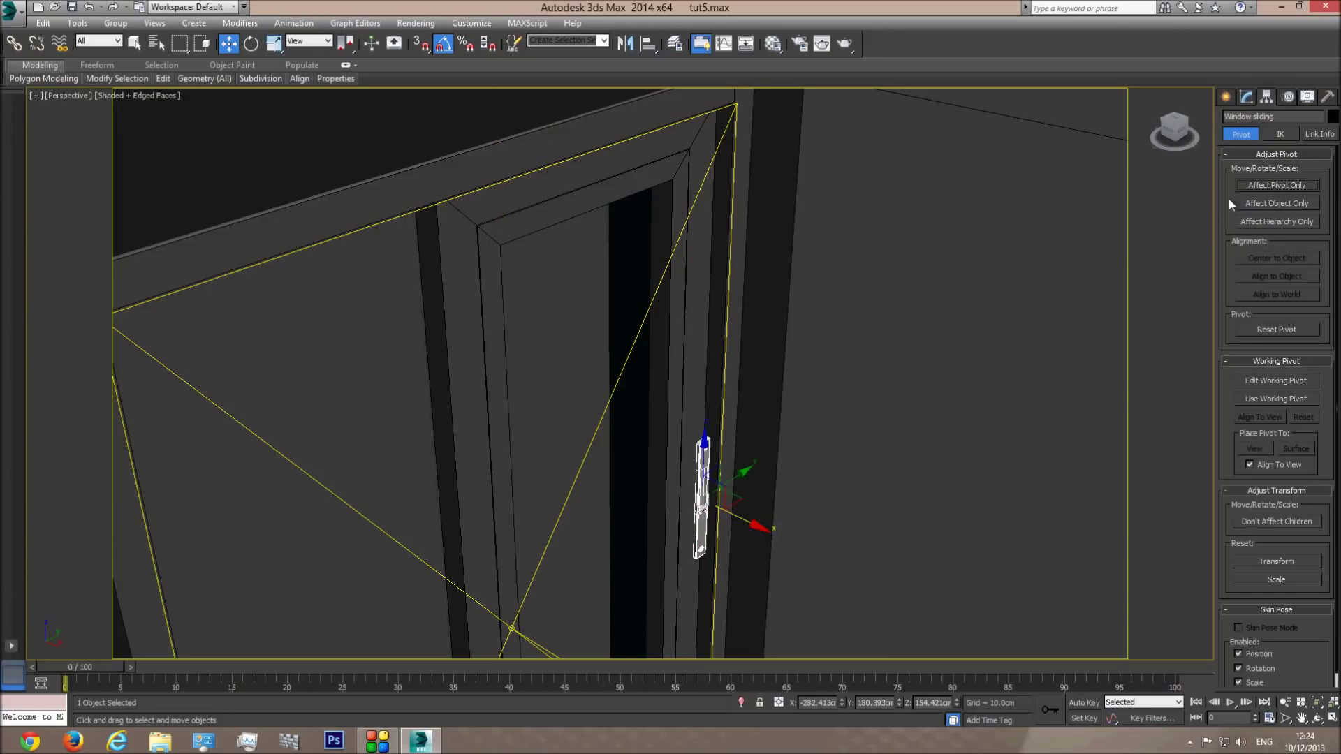
Step: Move the handle back along X until it sits against the right sash's frame
{"action": "scroll", "coordinate": [712, 517], "scroll_direction": "up", "scroll_amount": 4}
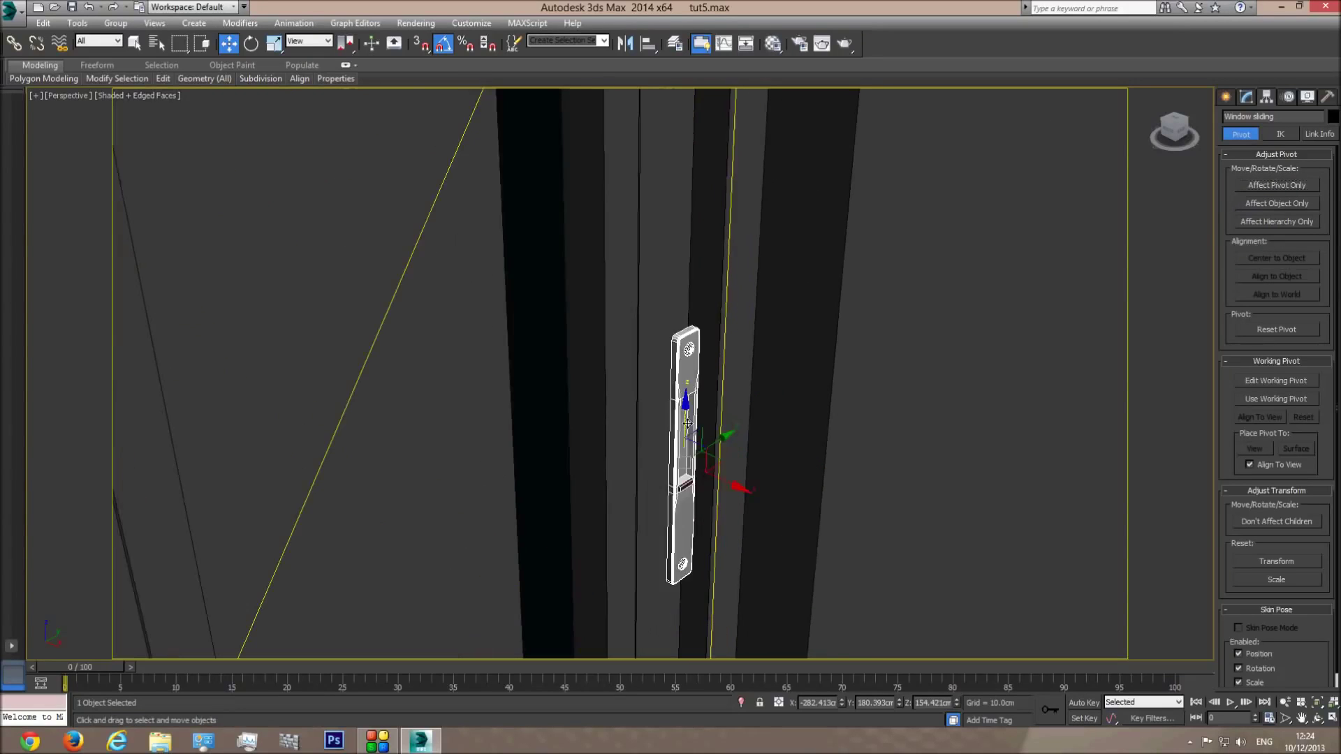
{"action": "left_click_drag", "start_coordinate": [735, 486], "coordinate": [715, 477]}
{"action": "middle_click_drag", "start_coordinate": [715, 478], "coordinate": [729, 446], "text": "alt"}
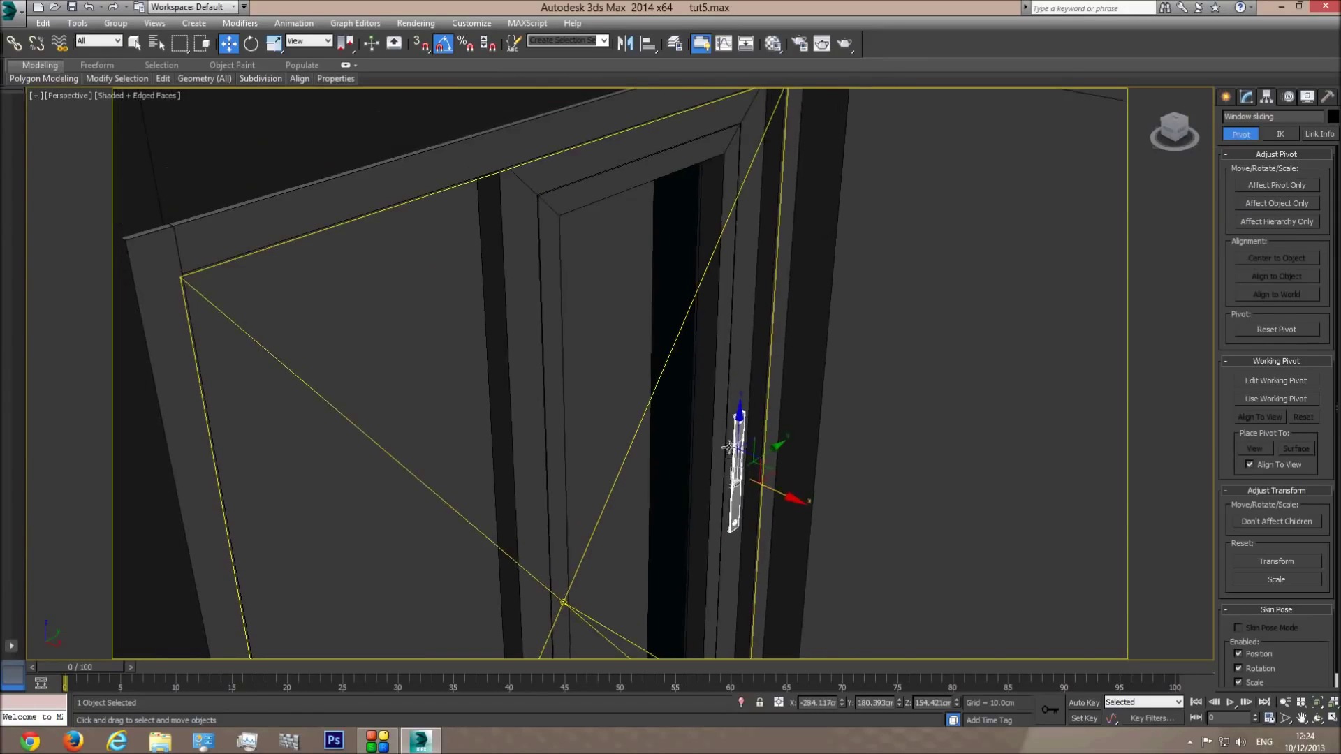
Step: Copy the right sash along Y to the other half of the window opening
{"action": "left_click", "coordinate": [734, 343]}
{"action": "key", "text": "t"}
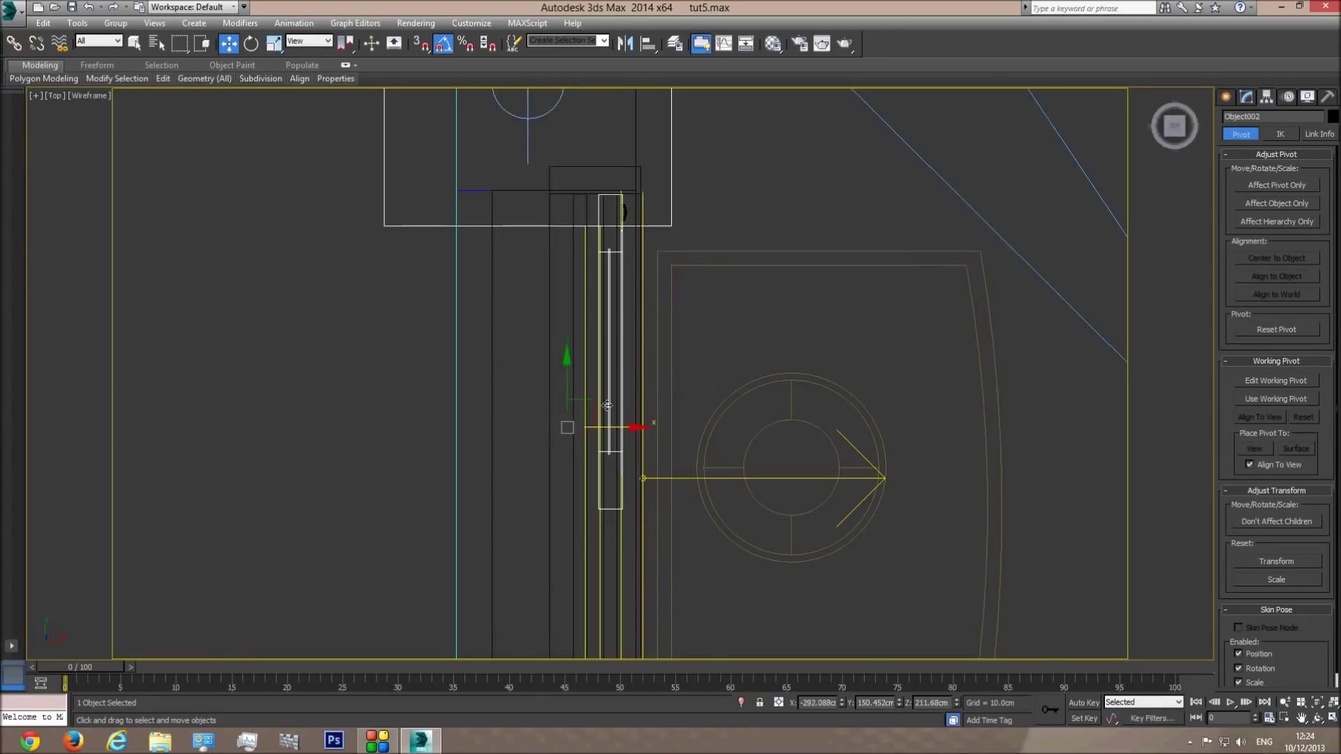
{"action": "left_click_drag", "start_coordinate": [569, 384], "coordinate": [552, 636], "text": "shift"}
{"action": "left_click", "coordinate": [673, 431]}
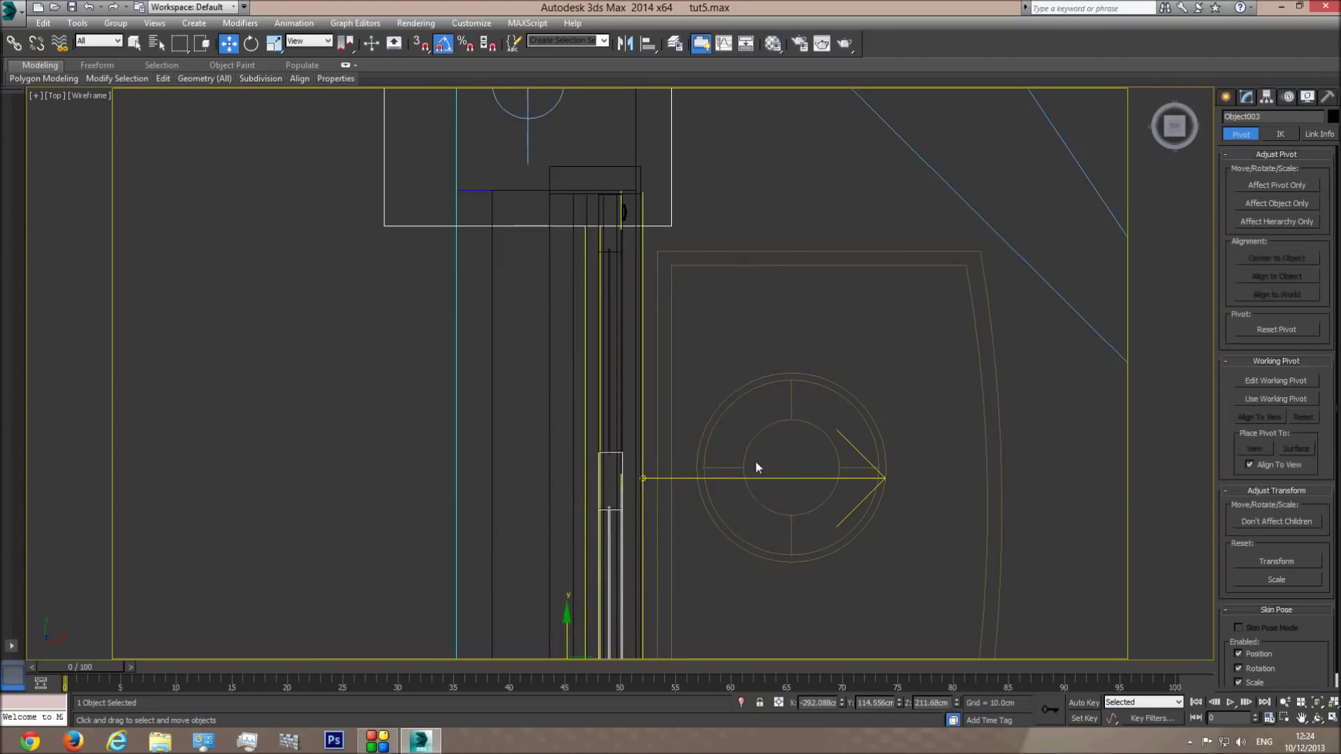
Step: Hide the object with the round outline beside the window in the top view
{"action": "left_click", "coordinate": [765, 427]}
{"action": "right_click", "coordinate": [765, 427]}
{"action": "left_click", "coordinate": [787, 389]}
Step: Move the copied sash about 4 cm along X into the outer track and nudge it along Y to fit the frame
{"action": "middle_click_drag", "start_coordinate": [647, 515], "coordinate": [611, 428]}
{"action": "left_click", "coordinate": [610, 427]}
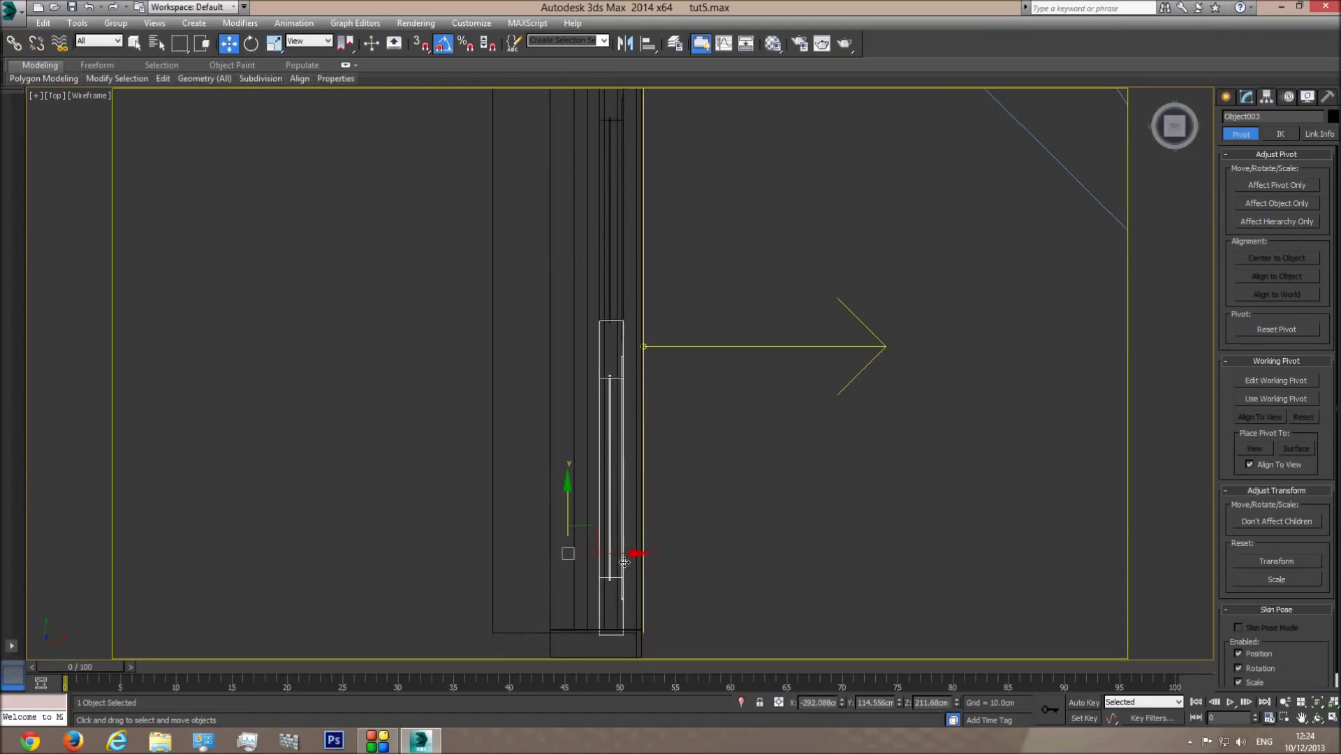
{"action": "left_click_drag", "start_coordinate": [623, 562], "coordinate": [588, 610]}
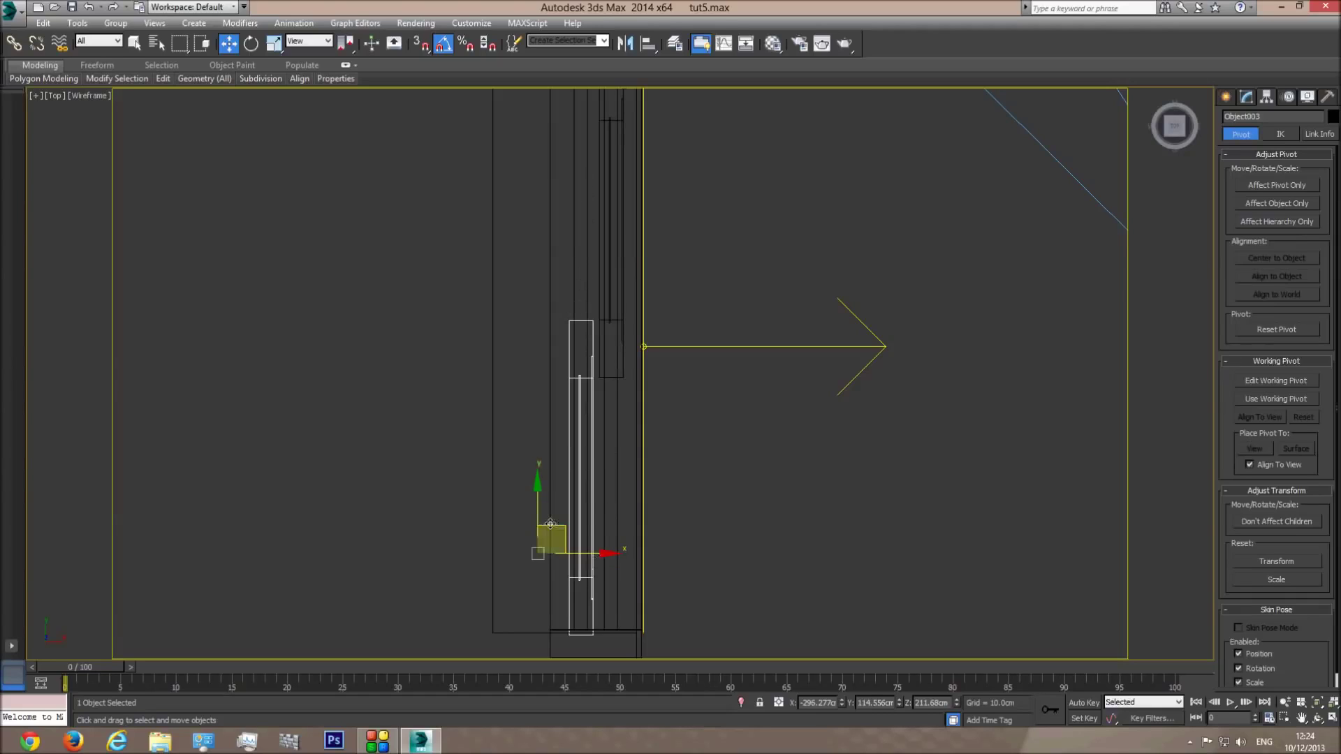
{"action": "left_click_drag", "start_coordinate": [556, 528], "coordinate": [558, 519]}
Step: Center the copied left sash's pivot on its own geometry
{"action": "key", "text": "p"}
{"action": "left_click", "coordinate": [1318, 706]}
{"action": "left_click", "coordinate": [1318, 718]}
{"action": "key", "text": "F3"}
{"action": "mouse_move", "coordinate": [698, 481]}
{"action": "left_mouse_down"}
{"action": "mouse_move", "coordinate": [589, 371]}
{"action": "mouse_move", "coordinate": [533, 337]}
{"action": "mouse_move", "coordinate": [565, 329]}
{"action": "left_mouse_up"}
{"action": "mouse_move", "coordinate": [565, 328]}
{"action": "middle_mouse_down"}
{"action": "mouse_move", "coordinate": [603, 289]}
{"action": "mouse_move", "coordinate": [602, 231]}
{"action": "middle_mouse_up"}
{"action": "middle_click_drag", "start_coordinate": [583, 384], "coordinate": [581, 314]}
{"action": "left_click", "coordinate": [229, 44]}
{"action": "mouse_move", "coordinate": [574, 196]}
{"action": "middle_mouse_down"}
{"action": "mouse_move", "coordinate": [605, 646]}
{"action": "mouse_move", "coordinate": [643, 577]}
{"action": "mouse_move", "coordinate": [641, 346]}
{"action": "middle_mouse_up"}
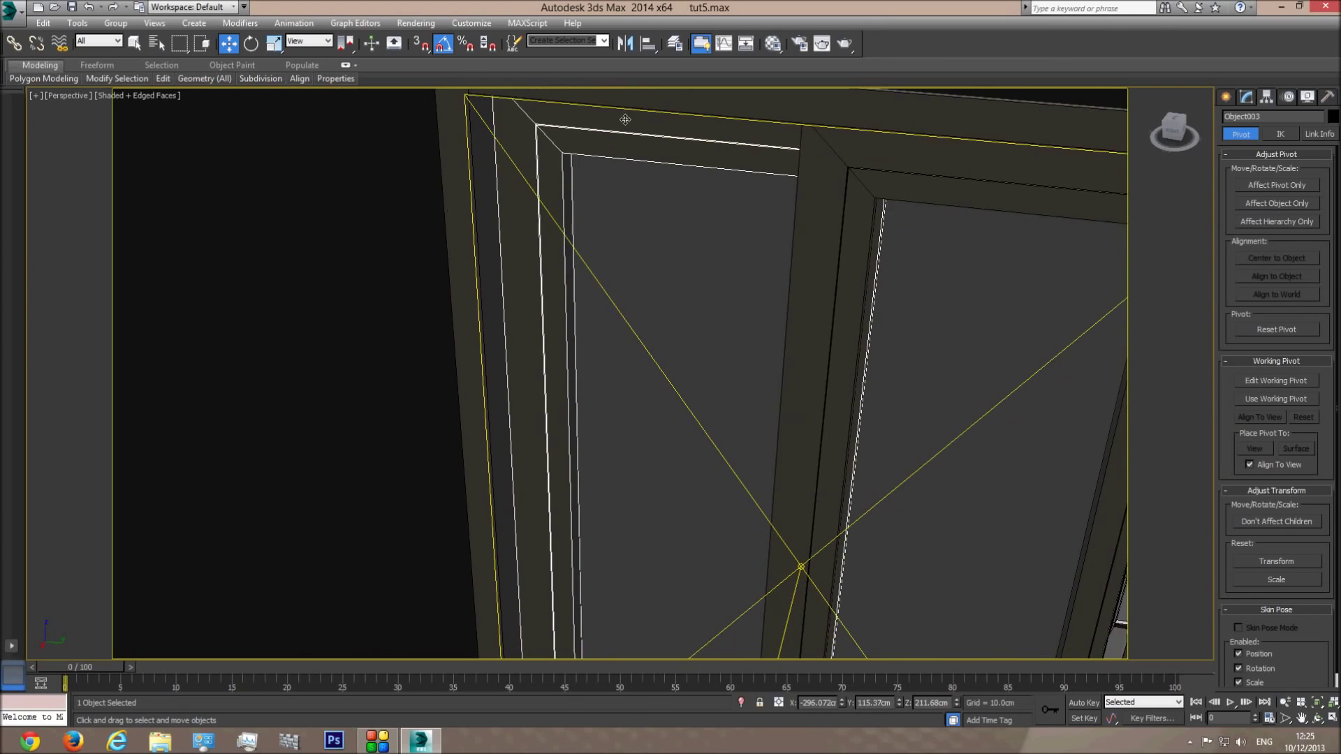
{"action": "middle_click_drag", "start_coordinate": [624, 118], "coordinate": [627, 187]}
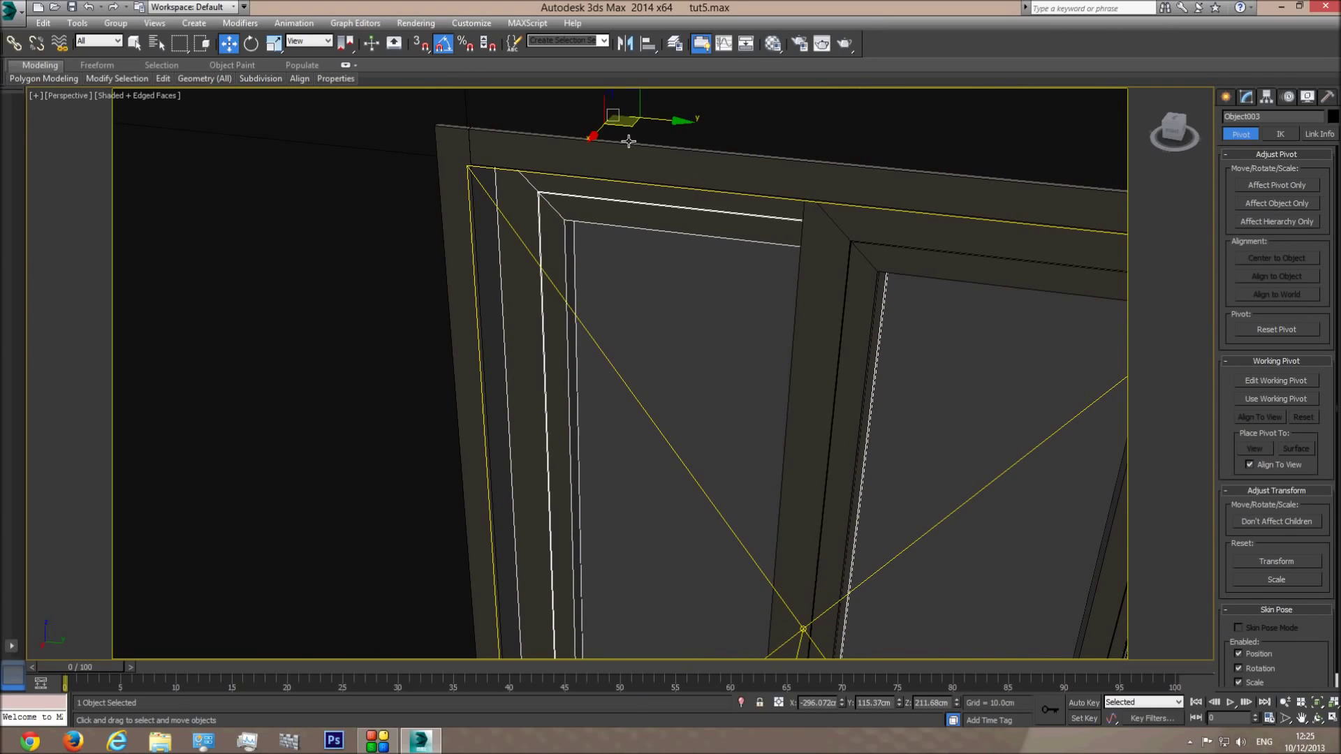
{"action": "left_click", "coordinate": [1272, 185]}
{"action": "left_click", "coordinate": [1271, 259]}
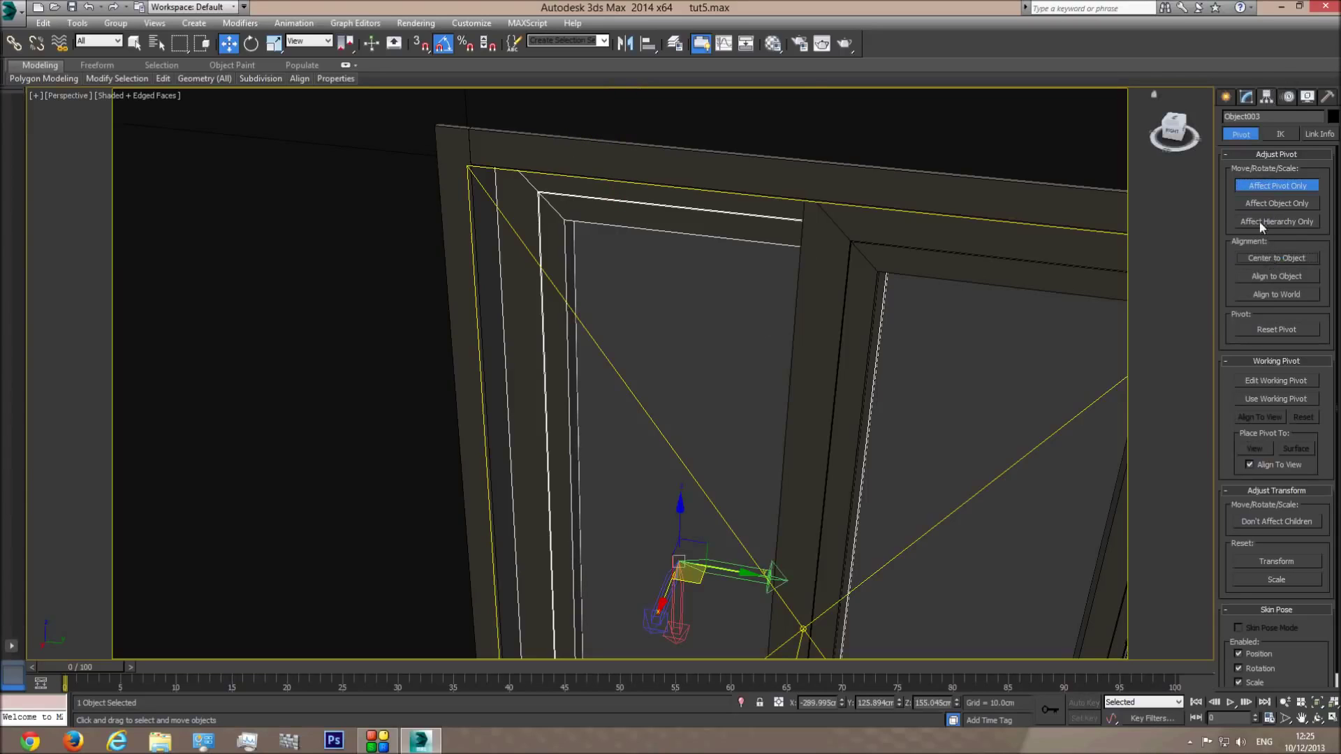
{"action": "left_click", "coordinate": [1265, 185]}
Step: Nudge the left sash slightly along Y to refine its fit inside the outer frame
{"action": "middle_click_drag", "start_coordinate": [717, 504], "coordinate": [716, 361]}
{"action": "left_click_drag", "start_coordinate": [724, 424], "coordinate": [723, 422]}
{"action": "middle_click_drag", "start_coordinate": [730, 393], "coordinate": [736, 311]}
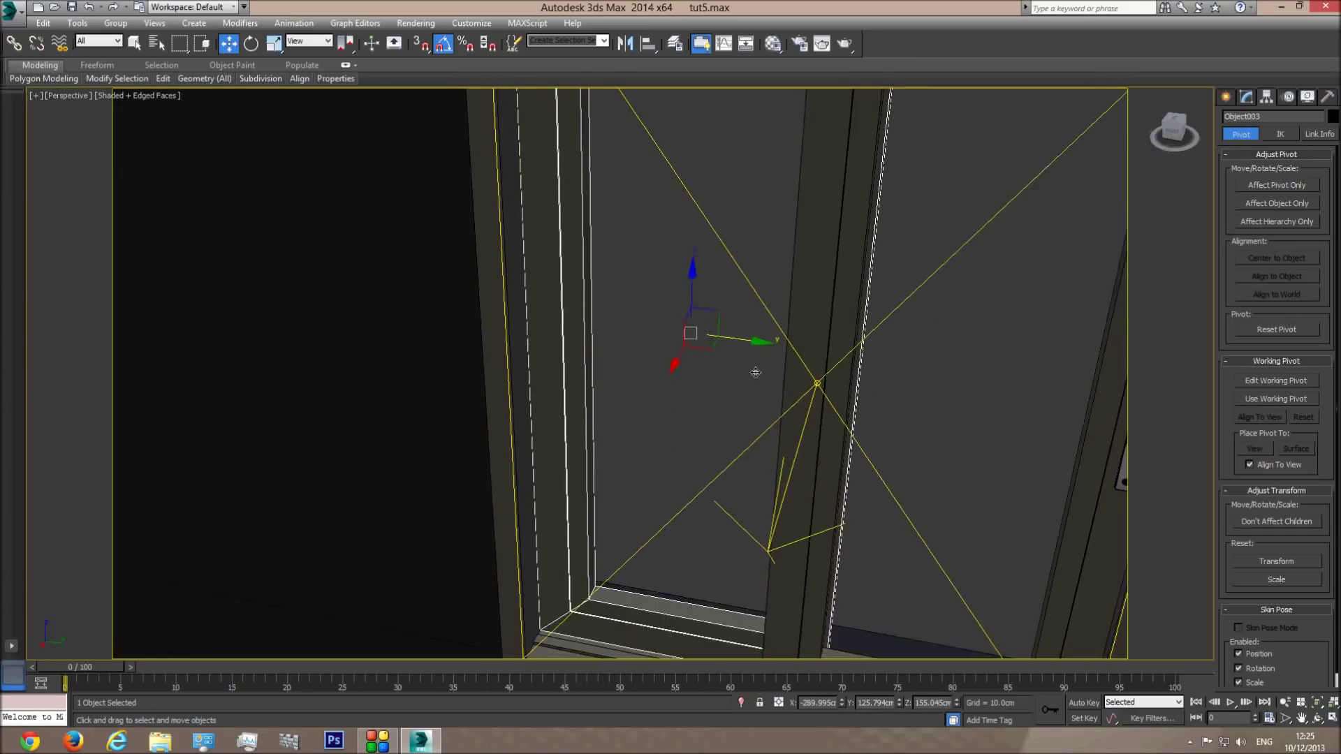
{"action": "middle_click_drag", "start_coordinate": [795, 475], "coordinate": [787, 426]}
Step: Copy the handle along Y and place the copy on the outer stile of the left sash
{"action": "key", "text": "t"}
{"action": "scroll", "coordinate": [597, 397], "scroll_direction": "up", "scroll_amount": 3}
{"action": "middle_click_drag", "start_coordinate": [597, 397], "coordinate": [596, 513]}
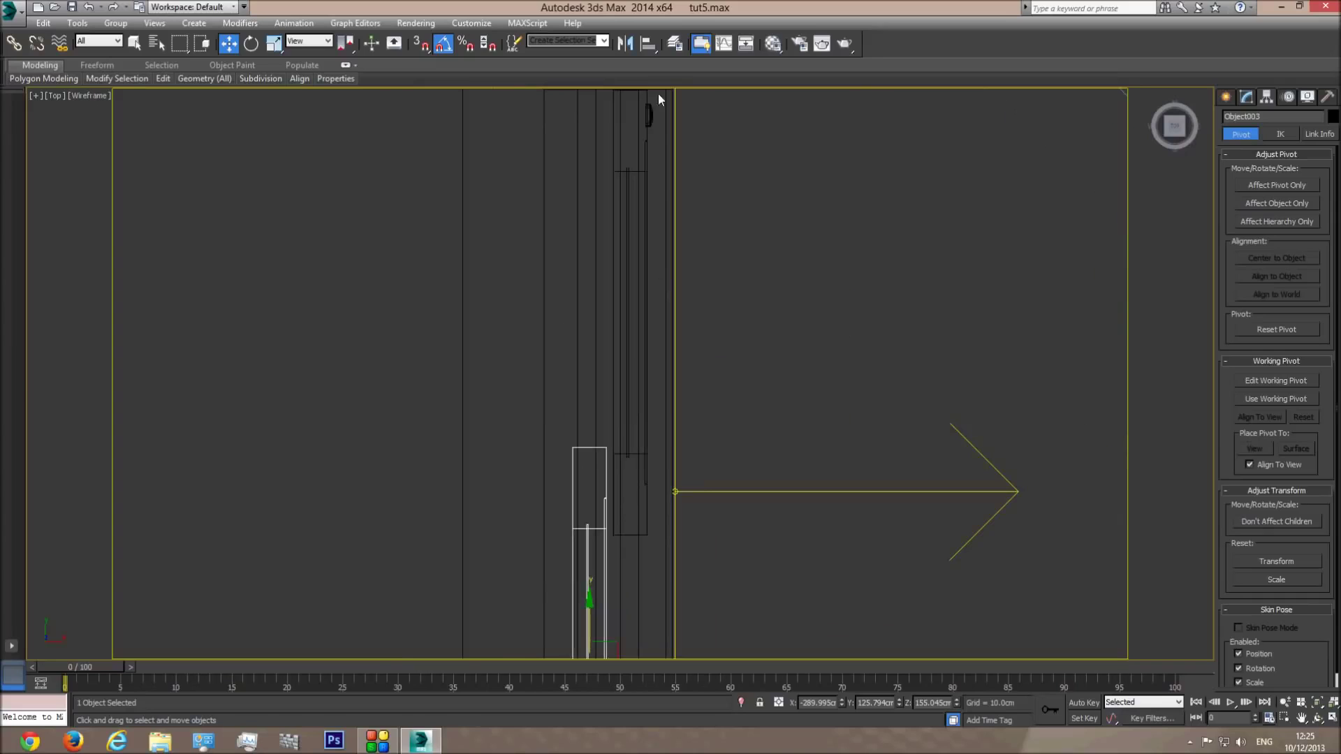
{"action": "left_click", "coordinate": [650, 119]}
{"action": "left_click_drag", "start_coordinate": [650, 115], "coordinate": [624, 652], "text": "shift"}
{"action": "left_click", "coordinate": [680, 426]}
{"action": "middle_click_drag", "start_coordinate": [694, 488], "coordinate": [706, 164]}
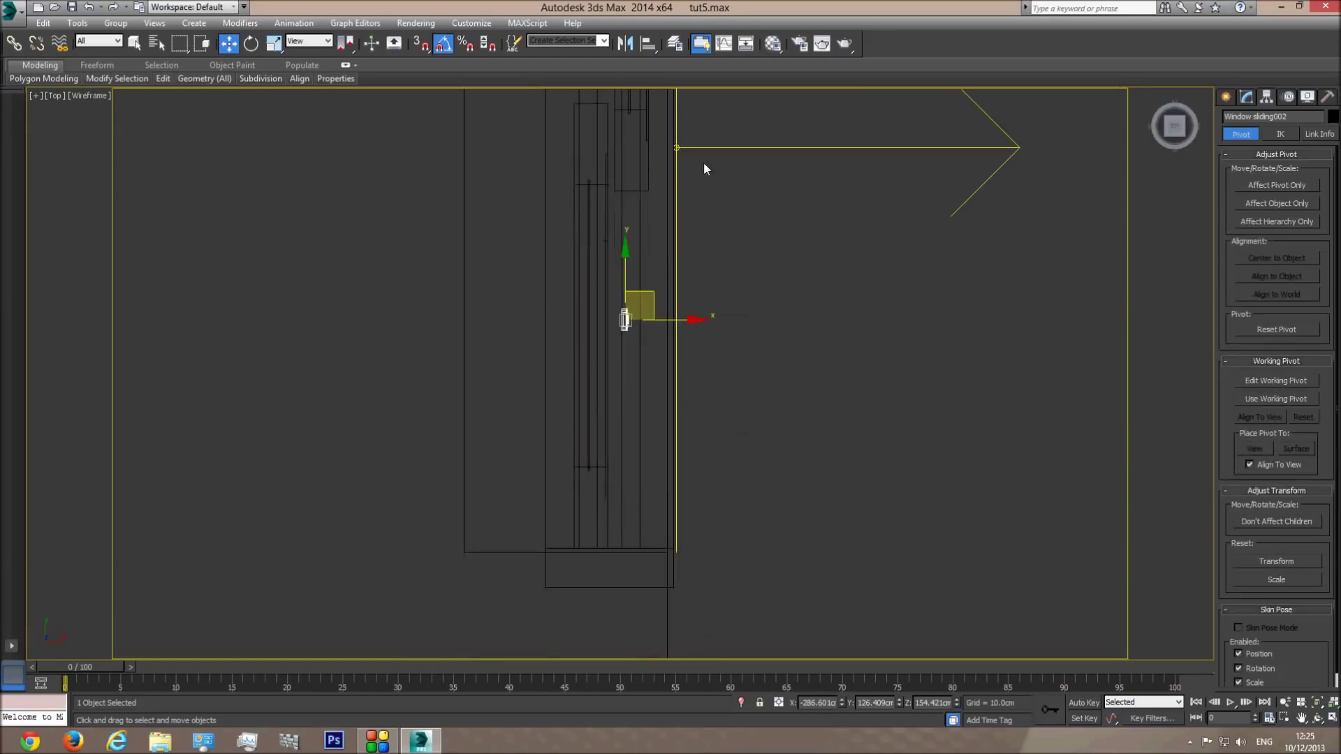
{"action": "left_click_drag", "start_coordinate": [653, 305], "coordinate": [640, 507]}
Step: Nudge the copied handle along X so it rests against the left sash's frame
{"action": "key", "text": "p"}
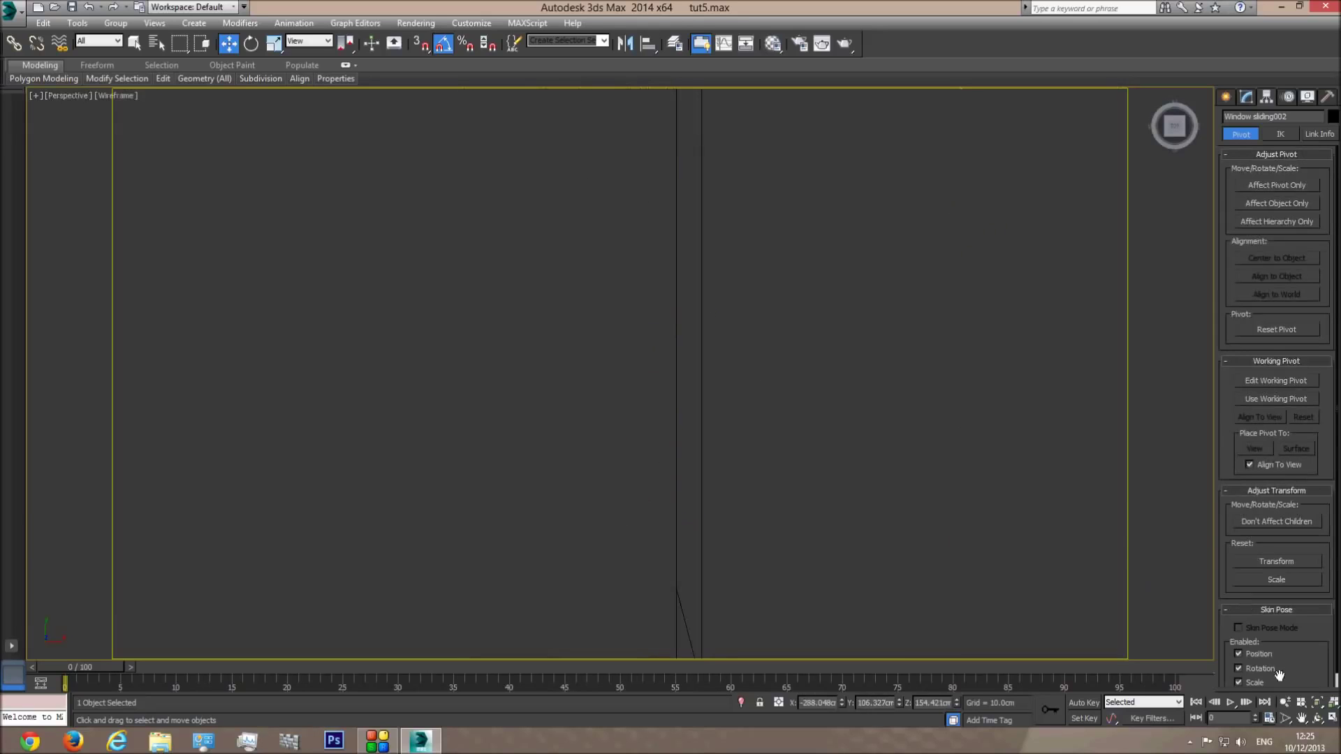
{"action": "left_click", "coordinate": [1317, 704]}
{"action": "left_click", "coordinate": [1317, 718]}
{"action": "mouse_move", "coordinate": [688, 458]}
{"action": "left_mouse_down"}
{"action": "mouse_move", "coordinate": [580, 387]}
{"action": "mouse_move", "coordinate": [479, 291]}
{"action": "left_mouse_up"}
{"action": "key", "text": "F3"}
{"action": "left_click", "coordinate": [229, 43]}
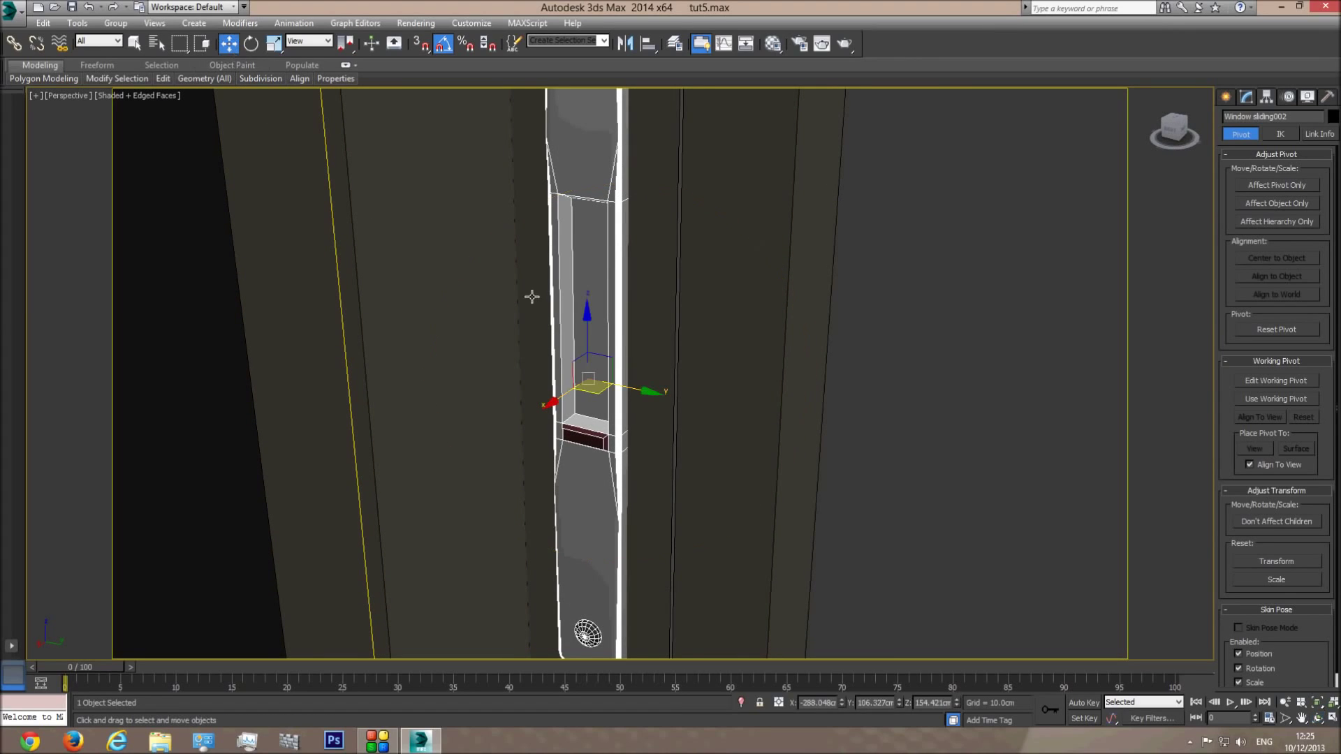
{"action": "left_click_drag", "start_coordinate": [561, 401], "coordinate": [559, 397]}
Step: Attach both sashes and both handles to the outer window frame as one editable poly
{"action": "middle_click_drag", "start_coordinate": [715, 395], "coordinate": [713, 453]}
{"action": "scroll", "coordinate": [712, 453], "scroll_direction": "down", "scroll_amount": 3}
{"action": "left_click", "coordinate": [1317, 718]}
{"action": "left_click_drag", "start_coordinate": [637, 383], "coordinate": [569, 318]}
{"action": "key", "text": "w"}
{"action": "left_click", "coordinate": [438, 204]}
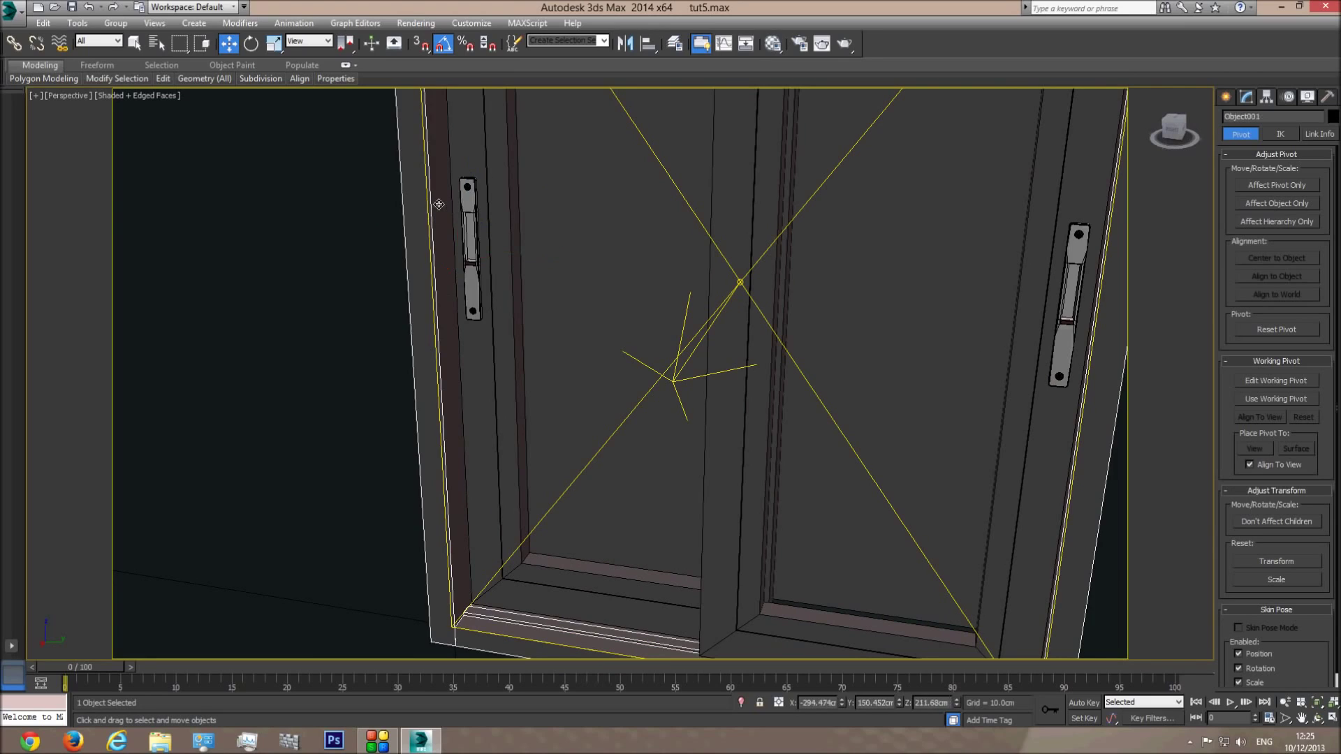
{"action": "left_click", "coordinate": [1246, 98]}
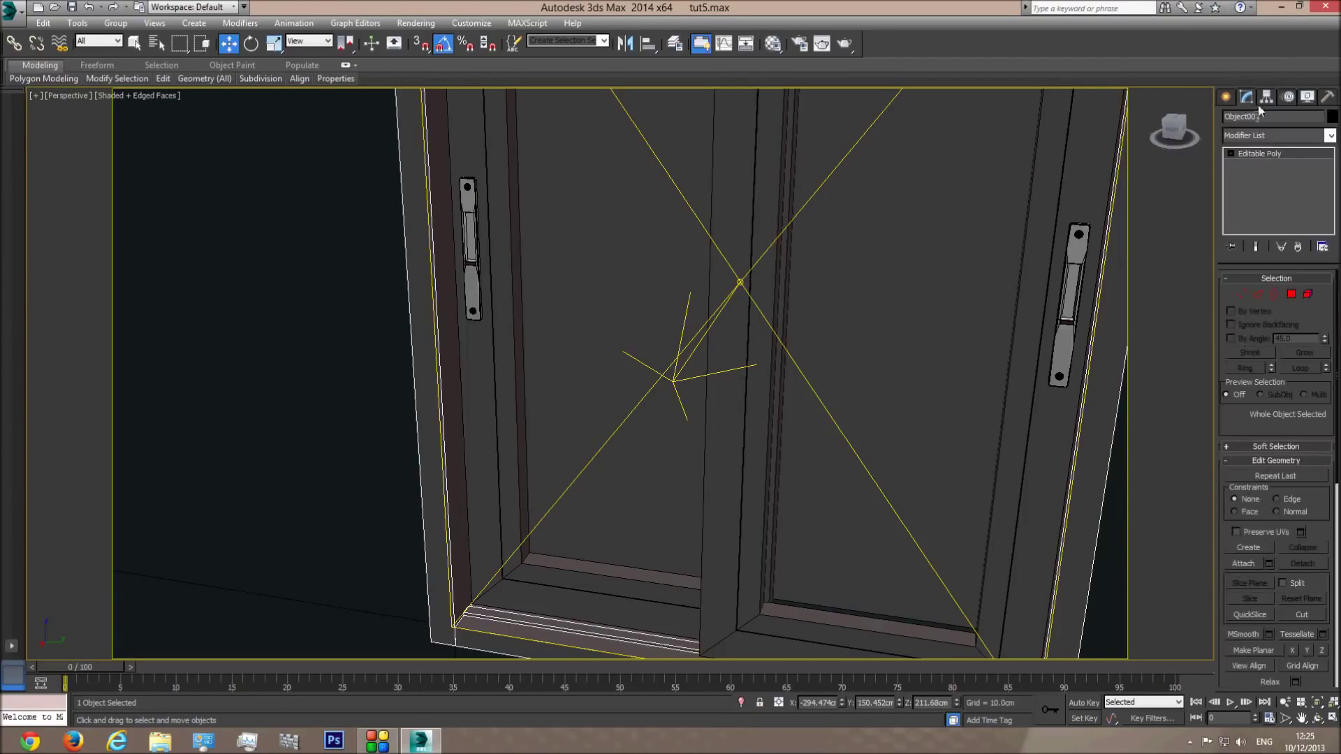
{"action": "left_click", "coordinate": [1243, 565]}
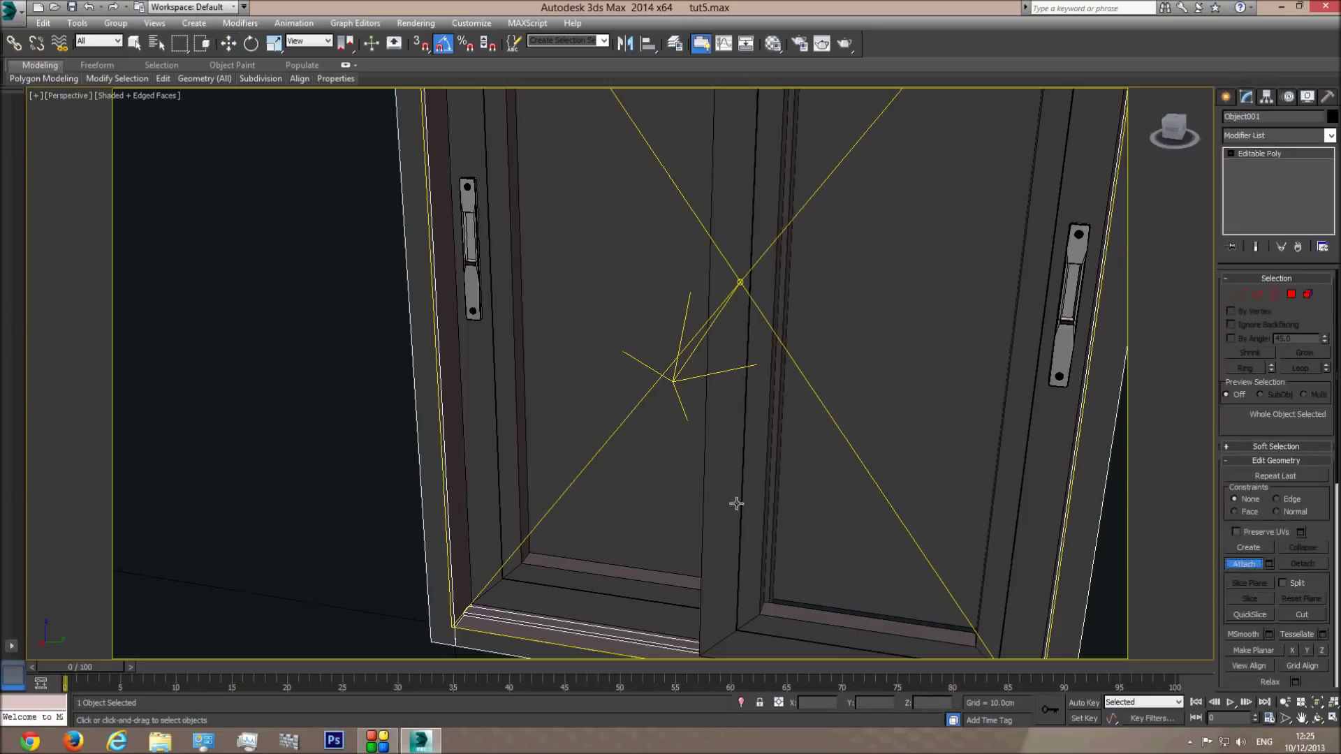
{"action": "left_click", "coordinate": [628, 593]}
{"action": "left_click", "coordinate": [474, 250]}
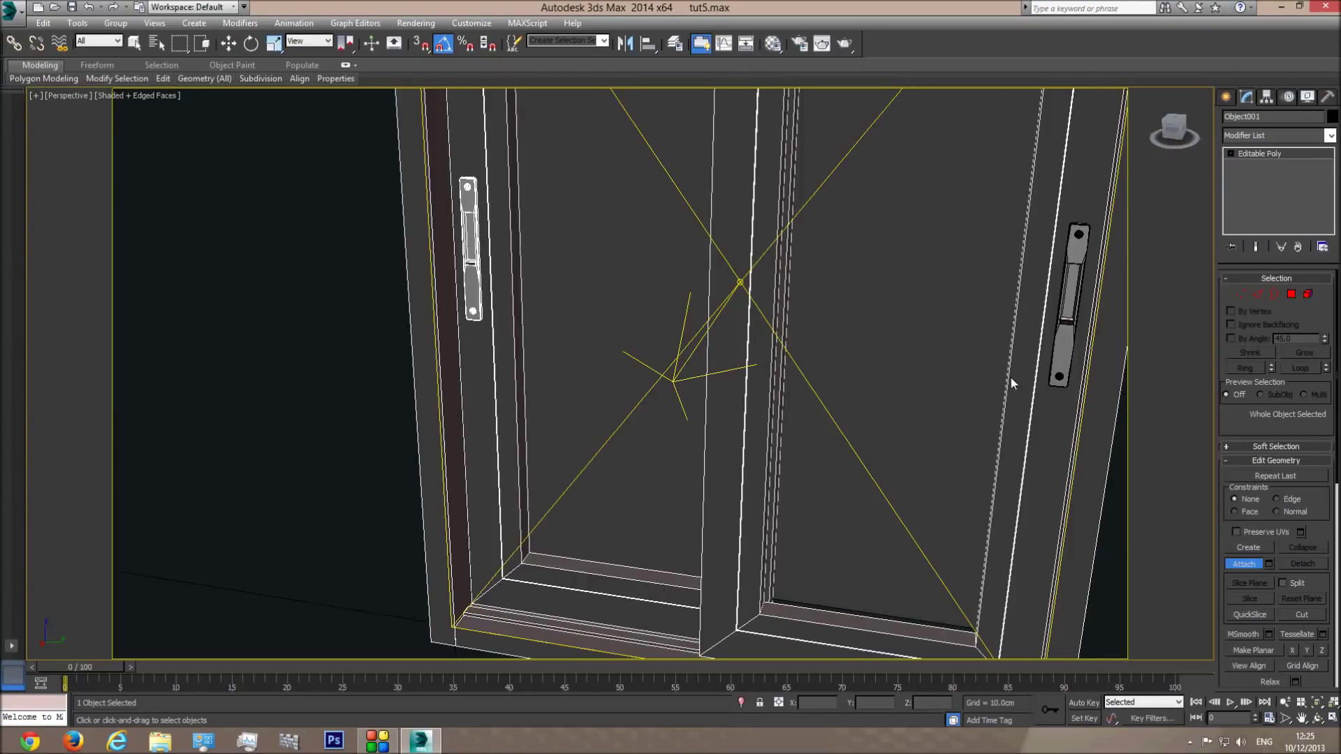
{"action": "left_click", "coordinate": [1070, 307]}
{"action": "right_click", "coordinate": [853, 386]}
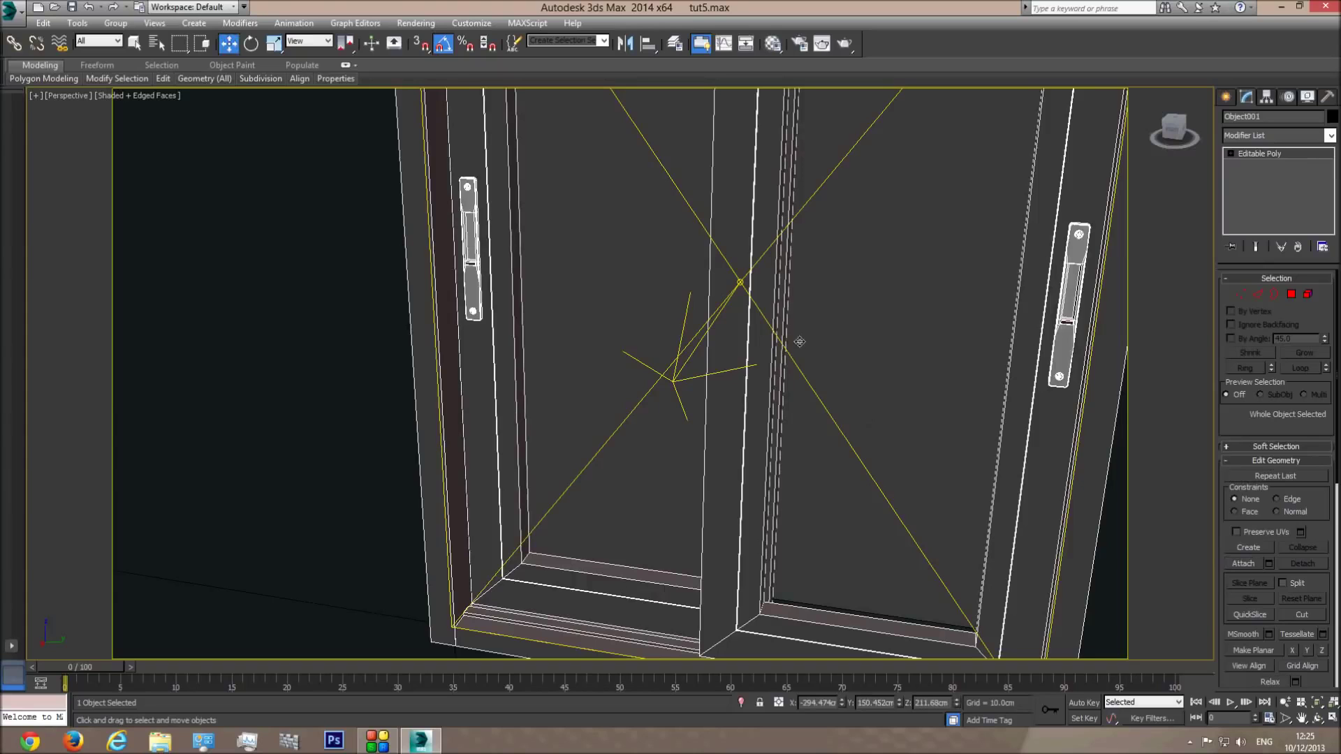
Step: Try moving the joined window along Y as one object, and undo the move
{"action": "middle_click_drag", "start_coordinate": [676, 355], "coordinate": [676, 368]}
{"action": "scroll", "coordinate": [677, 351], "scroll_direction": "down", "scroll_amount": 2}
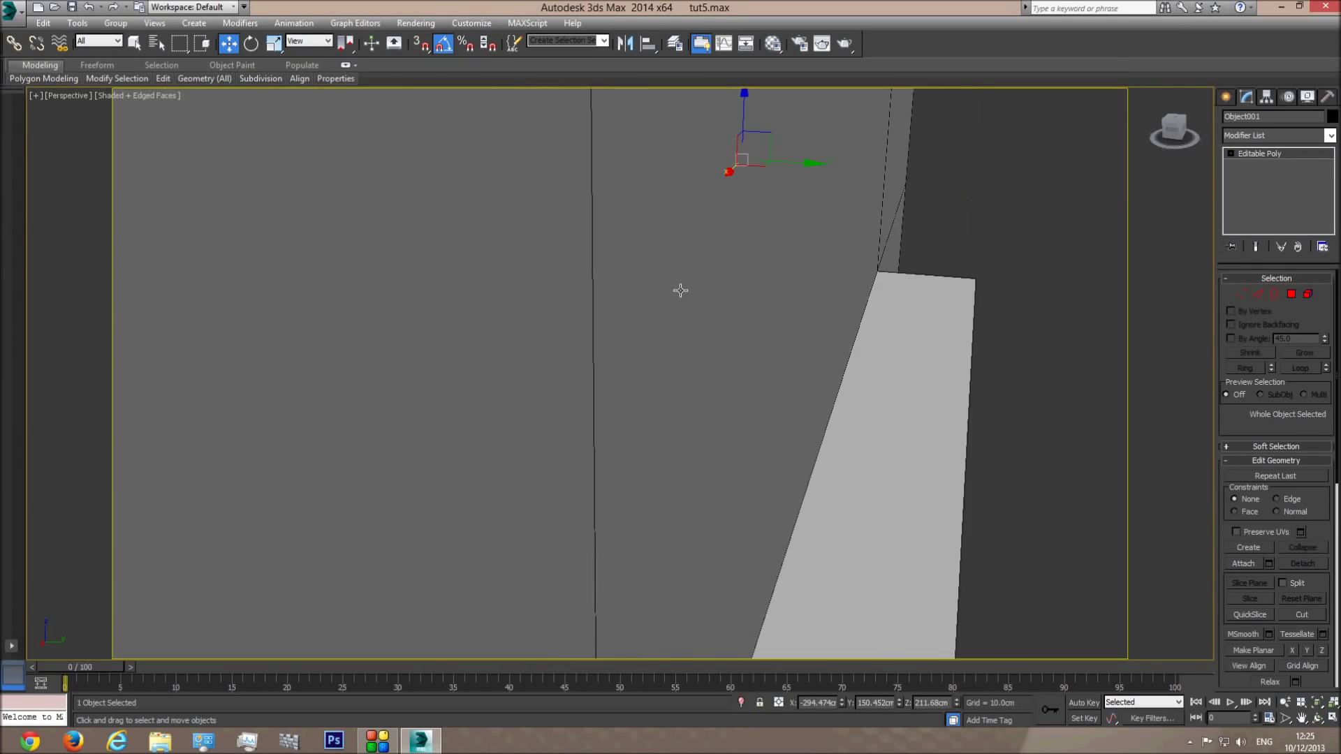
{"action": "scroll", "coordinate": [680, 290], "scroll_direction": "up", "scroll_amount": 1}
{"action": "middle_click_drag", "start_coordinate": [807, 143], "coordinate": [811, 170]}
{"action": "left_click_drag", "start_coordinate": [818, 162], "coordinate": [359, 180]}
{"action": "key", "text": "ctrl+z"}
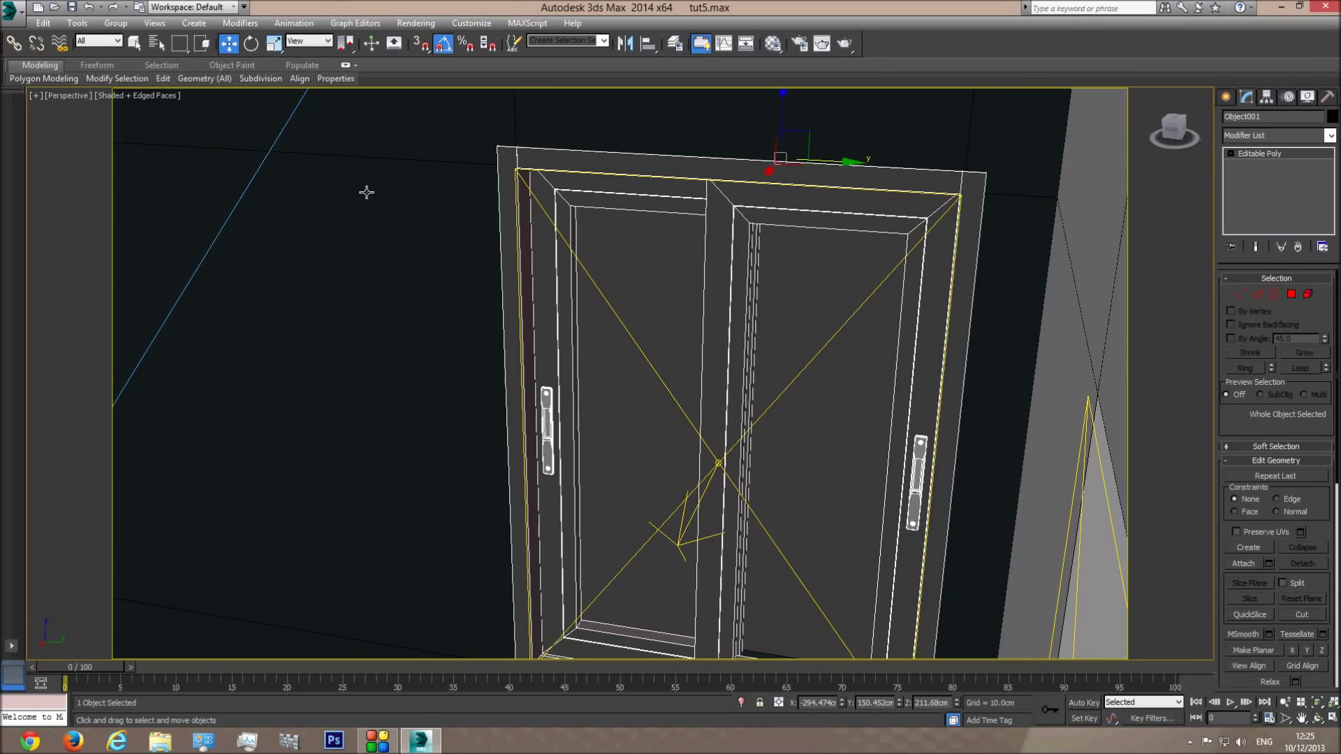
Step: Render only a region around the small sliding window from the Camera001 view, and close the rendered image
{"action": "left_click", "coordinate": [1318, 718]}
{"action": "mouse_move", "coordinate": [670, 410]}
{"action": "left_mouse_down"}
{"action": "mouse_move", "coordinate": [700, 413]}
{"action": "mouse_move", "coordinate": [651, 341]}
{"action": "mouse_move", "coordinate": [646, 370]}
{"action": "mouse_move", "coordinate": [662, 373]}
{"action": "mouse_move", "coordinate": [677, 412]}
{"action": "left_mouse_up"}
{"action": "key", "text": "c"}
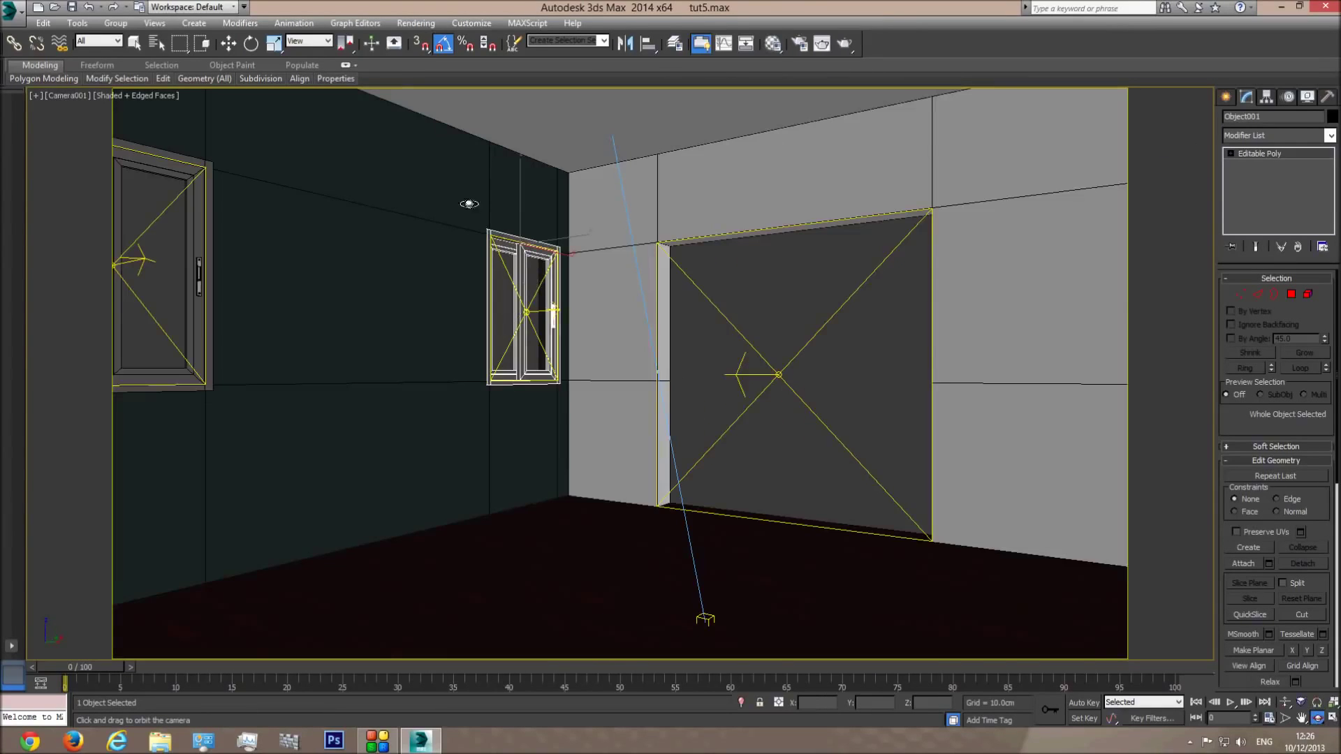
{"action": "left_click", "coordinate": [822, 43]}
{"action": "left_click", "coordinate": [173, 131]}
{"action": "left_click", "coordinate": [178, 156]}
{"action": "left_click_drag", "start_coordinate": [420, 91], "coordinate": [584, 584]}
{"action": "left_click_drag", "start_coordinate": [690, 588], "coordinate": [819, 269]}
{"action": "left_click", "coordinate": [1089, 283]}
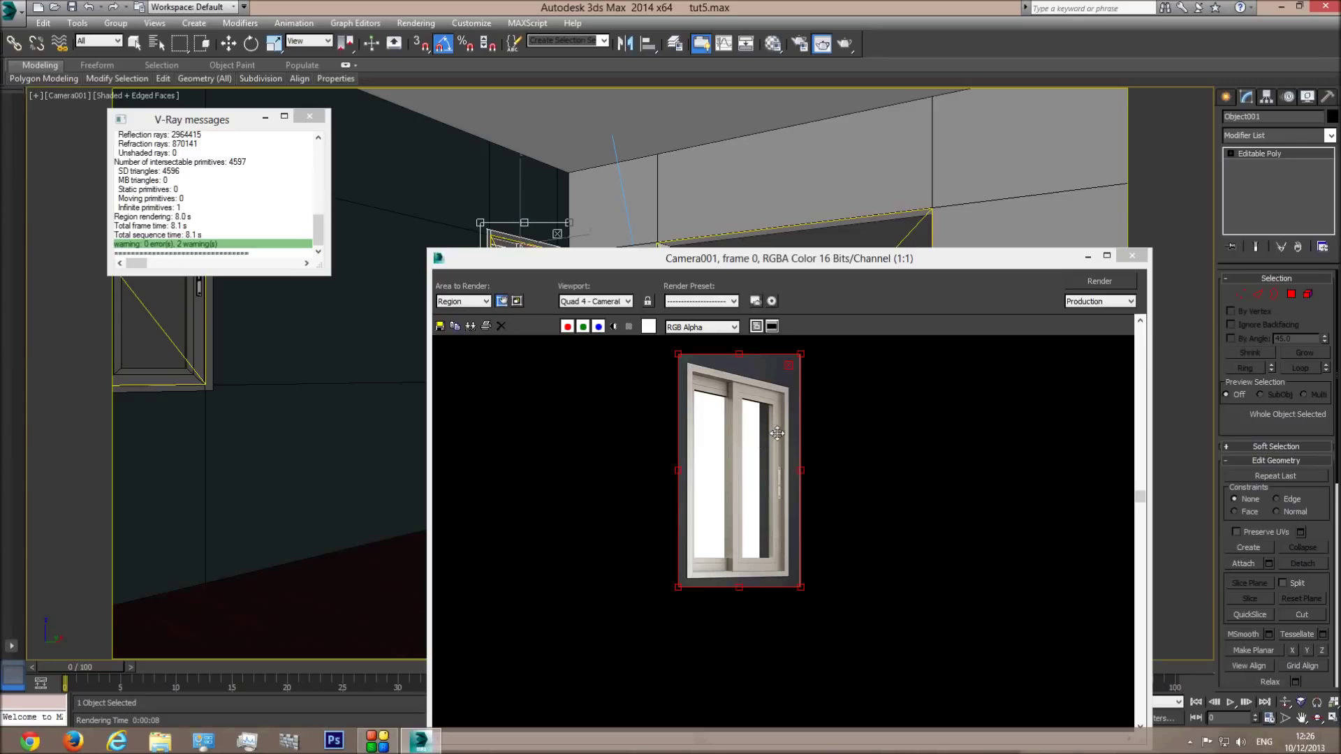
{"action": "left_click", "coordinate": [1132, 256]}
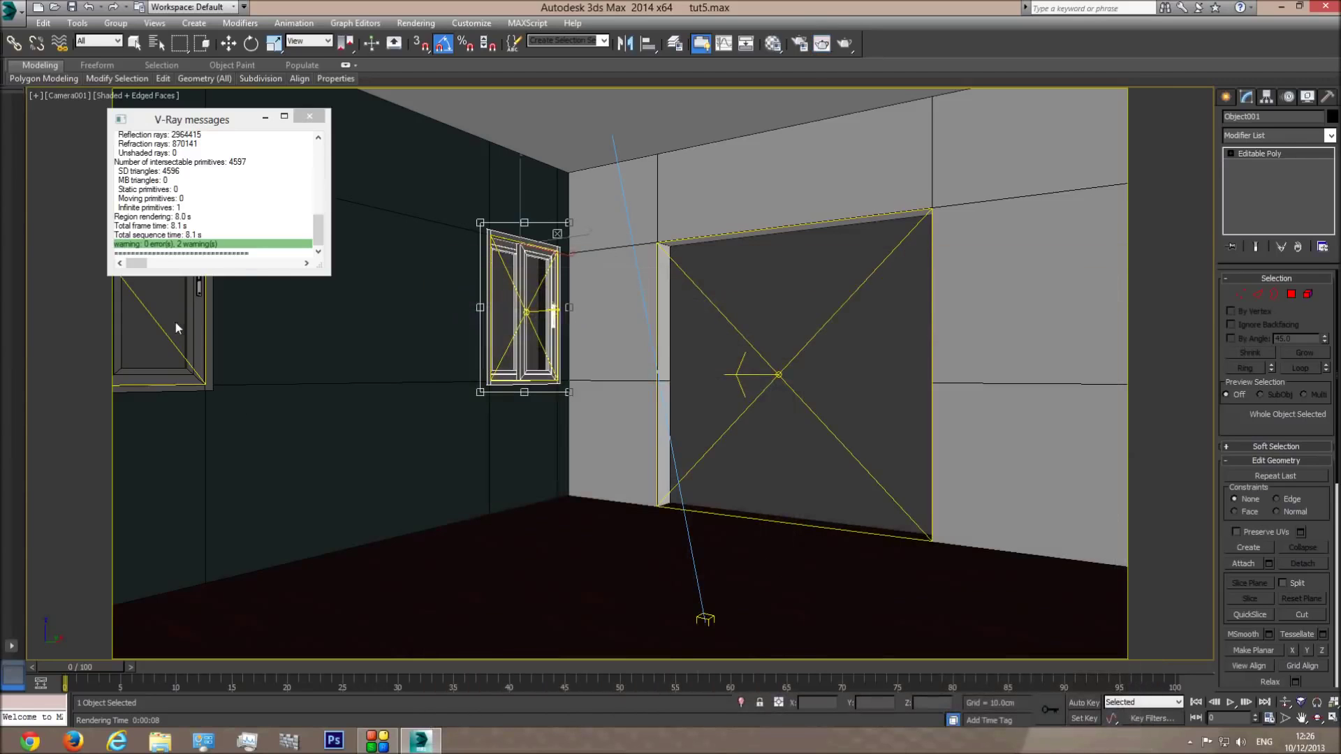
Step: Dismiss the V-Ray messages and delete the old window in the near opening of the dark wall
{"action": "left_click", "coordinate": [310, 116]}
{"action": "key", "text": "w"}
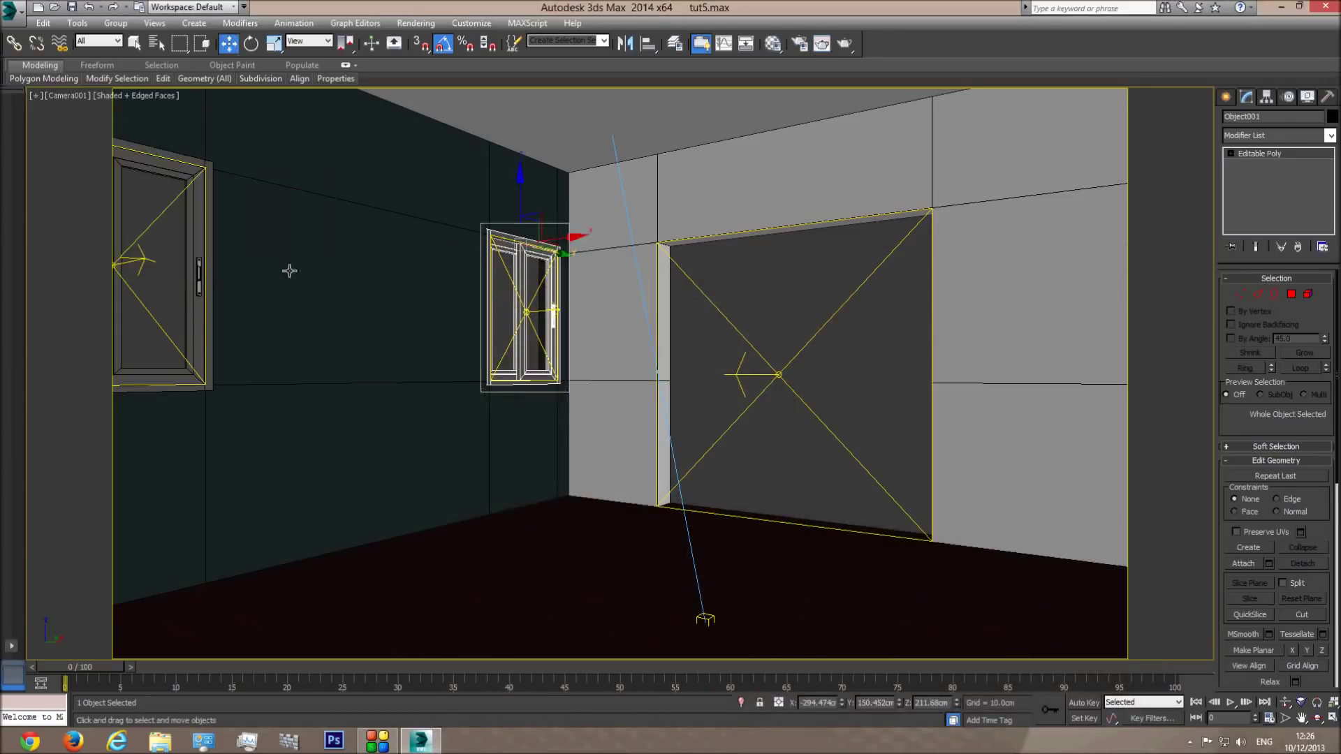
{"action": "left_click", "coordinate": [186, 258]}
{"action": "key", "text": "Delete"}
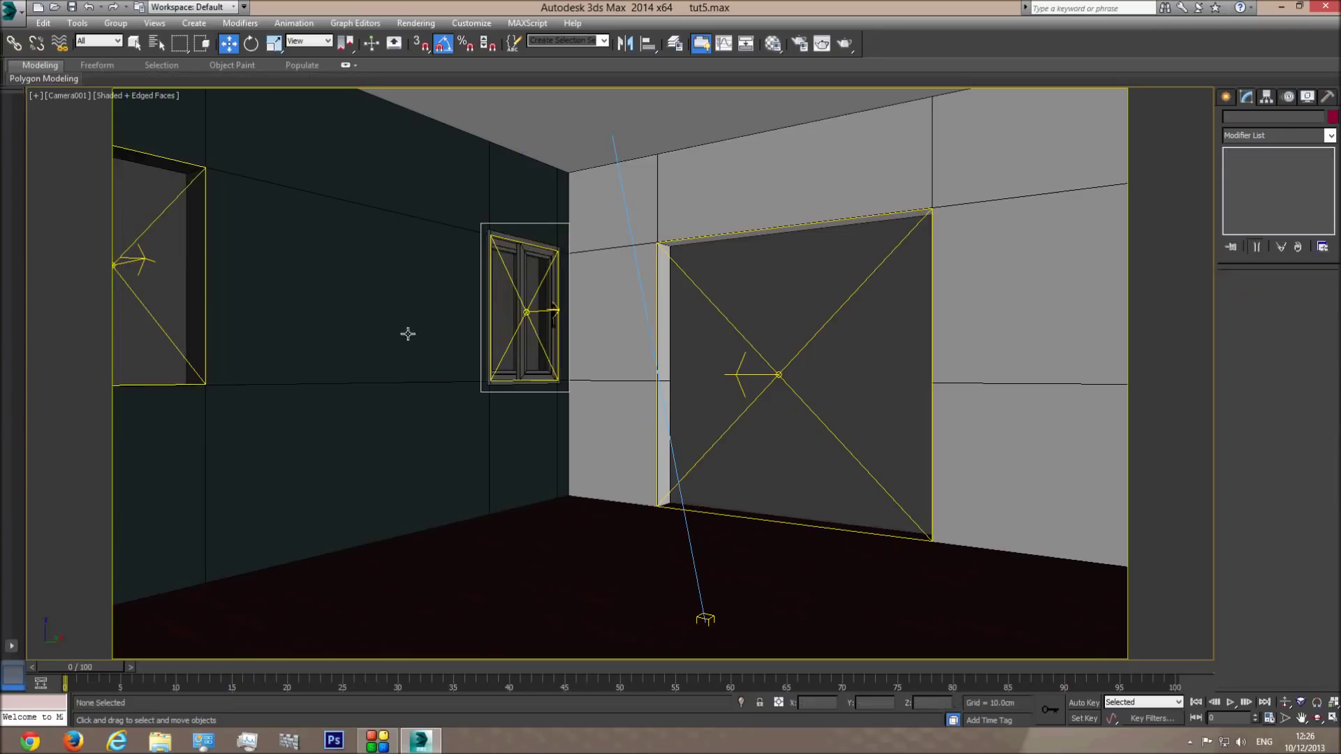
Step: Copy the joined window along Y in the Top view to the dark wall's other opening
{"action": "left_click", "coordinate": [504, 303]}
{"action": "key", "text": "t"}
{"action": "scroll", "coordinate": [523, 416], "scroll_direction": "down", "scroll_amount": 5}
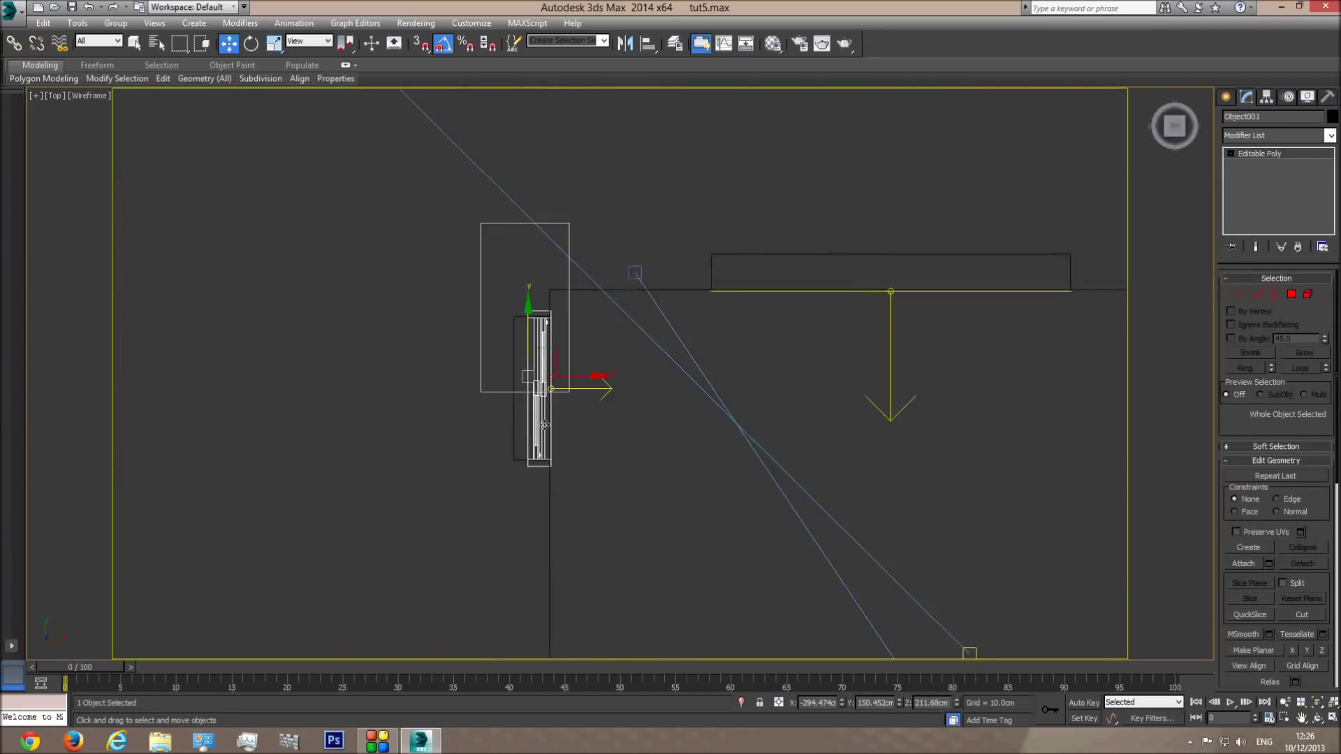
{"action": "middle_click_drag", "start_coordinate": [545, 425], "coordinate": [539, 234]}
{"action": "scroll", "coordinate": [539, 235], "scroll_direction": "down", "scroll_amount": 2}
{"action": "left_click_drag", "start_coordinate": [521, 148], "coordinate": [524, 511], "text": "shift"}
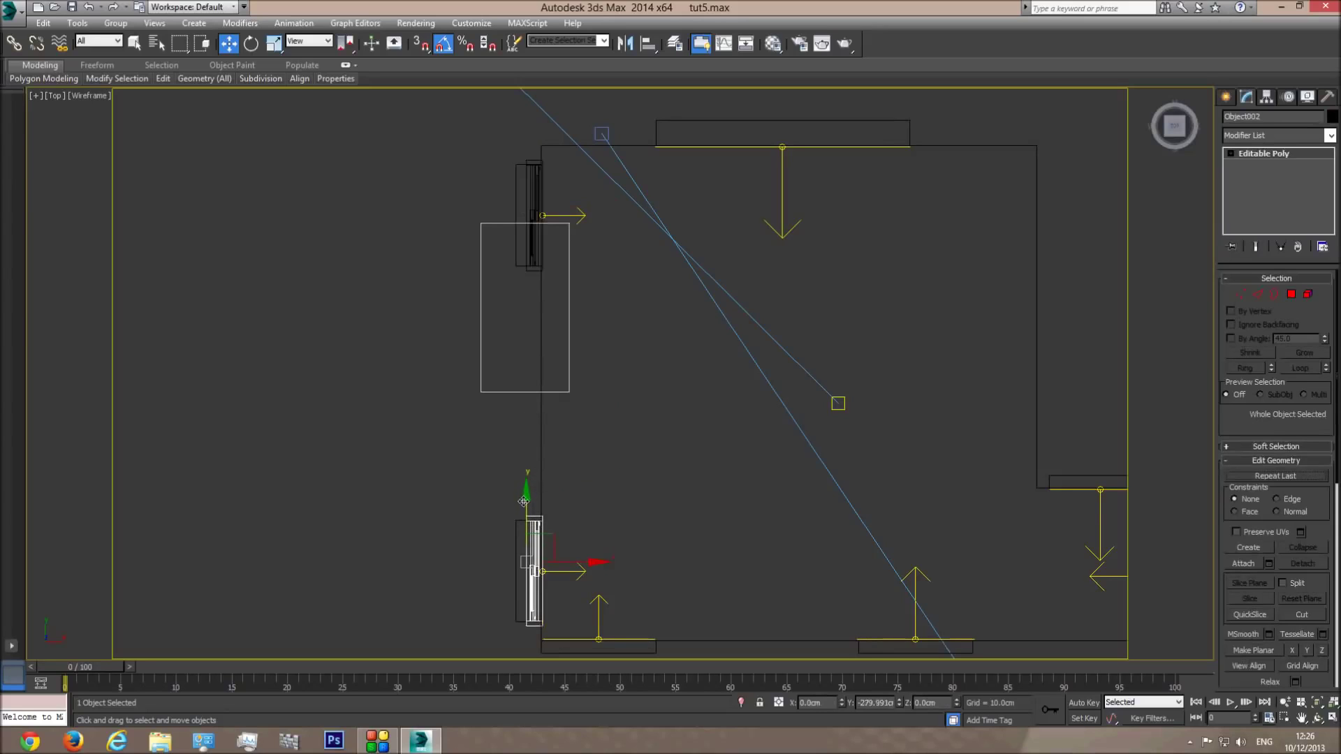
{"action": "key", "text": "Return"}
Step: Fine-tune the copied window along Y to fit its opening, return to the Camera001 view and deselect it
{"action": "middle_click_drag", "start_coordinate": [528, 590], "coordinate": [552, 469]}
{"action": "scroll", "coordinate": [552, 470], "scroll_direction": "up", "scroll_amount": 5}
{"action": "middle_click_drag", "start_coordinate": [553, 334], "coordinate": [551, 364]}
{"action": "left_click_drag", "start_coordinate": [541, 335], "coordinate": [541, 333]}
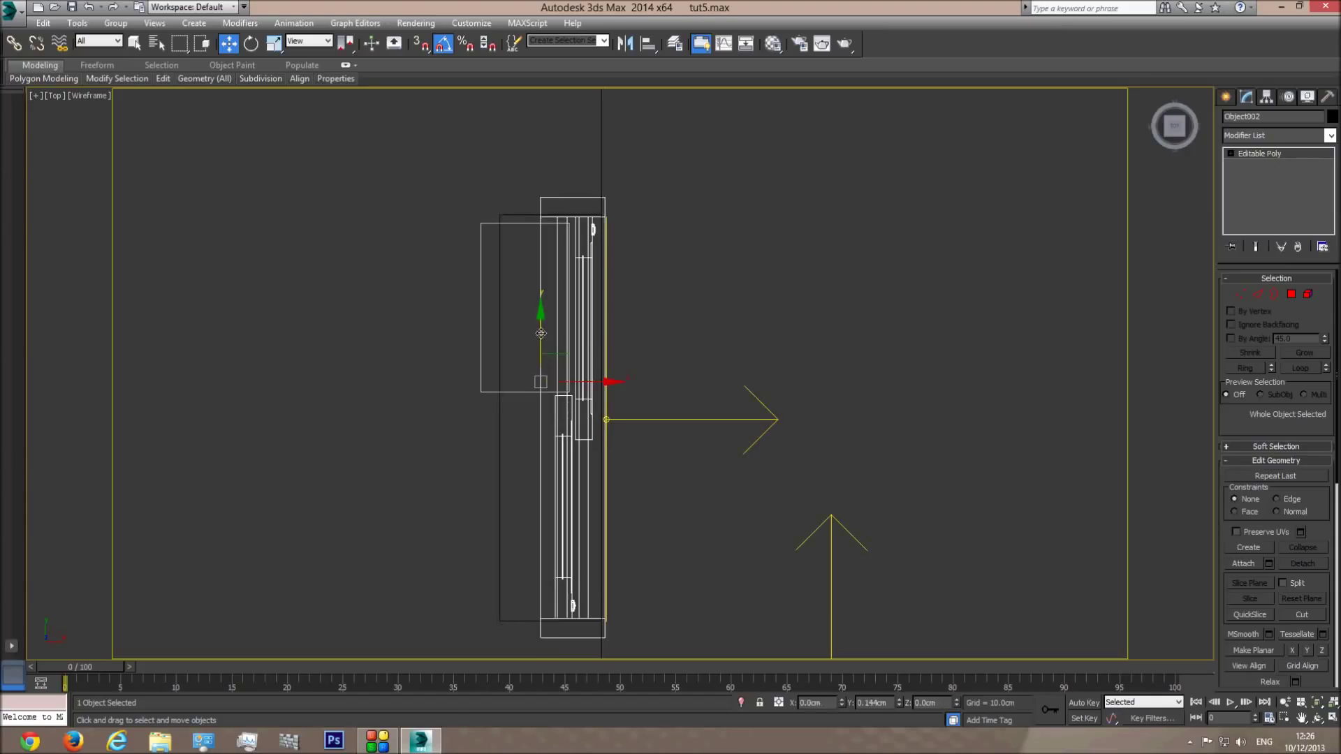
{"action": "middle_click_drag", "start_coordinate": [607, 372], "coordinate": [578, 377]}
{"action": "scroll", "coordinate": [578, 378], "scroll_direction": "down", "scroll_amount": 4}
{"action": "key", "text": "c"}
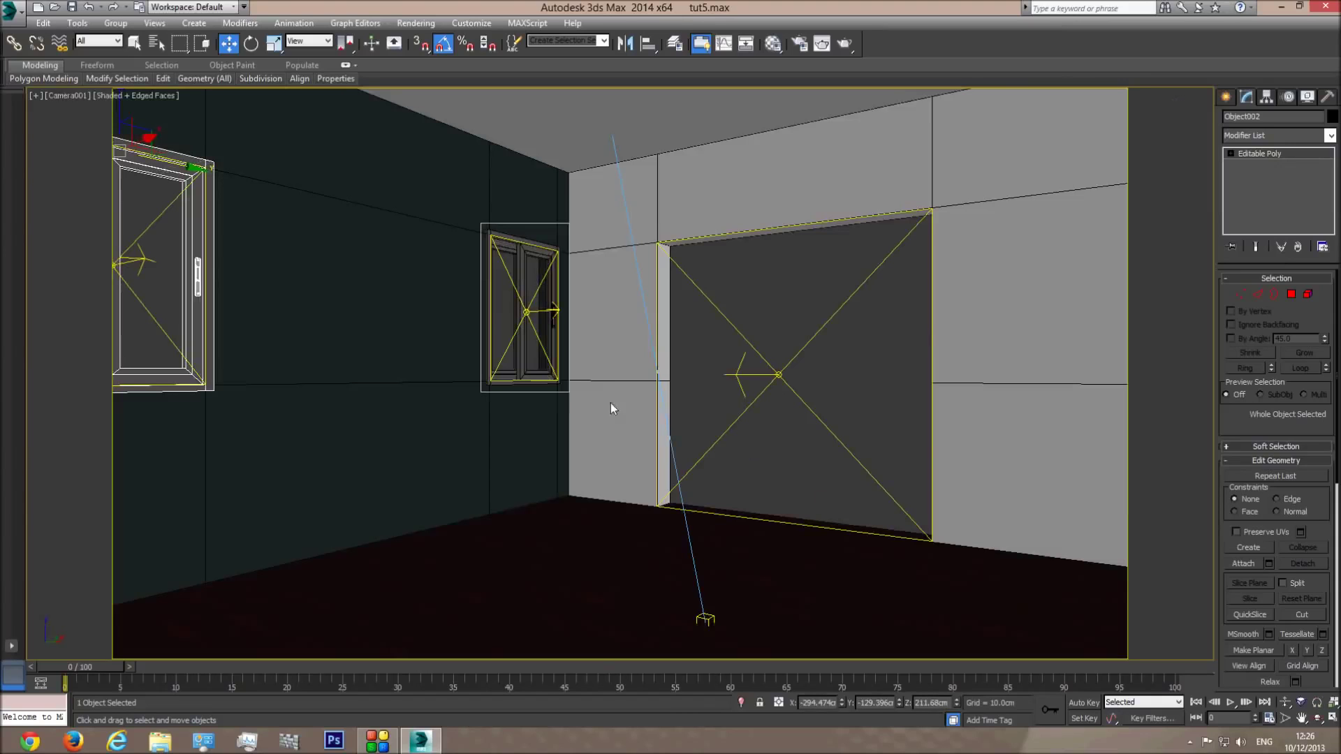
{"action": "left_click", "coordinate": [774, 279]}
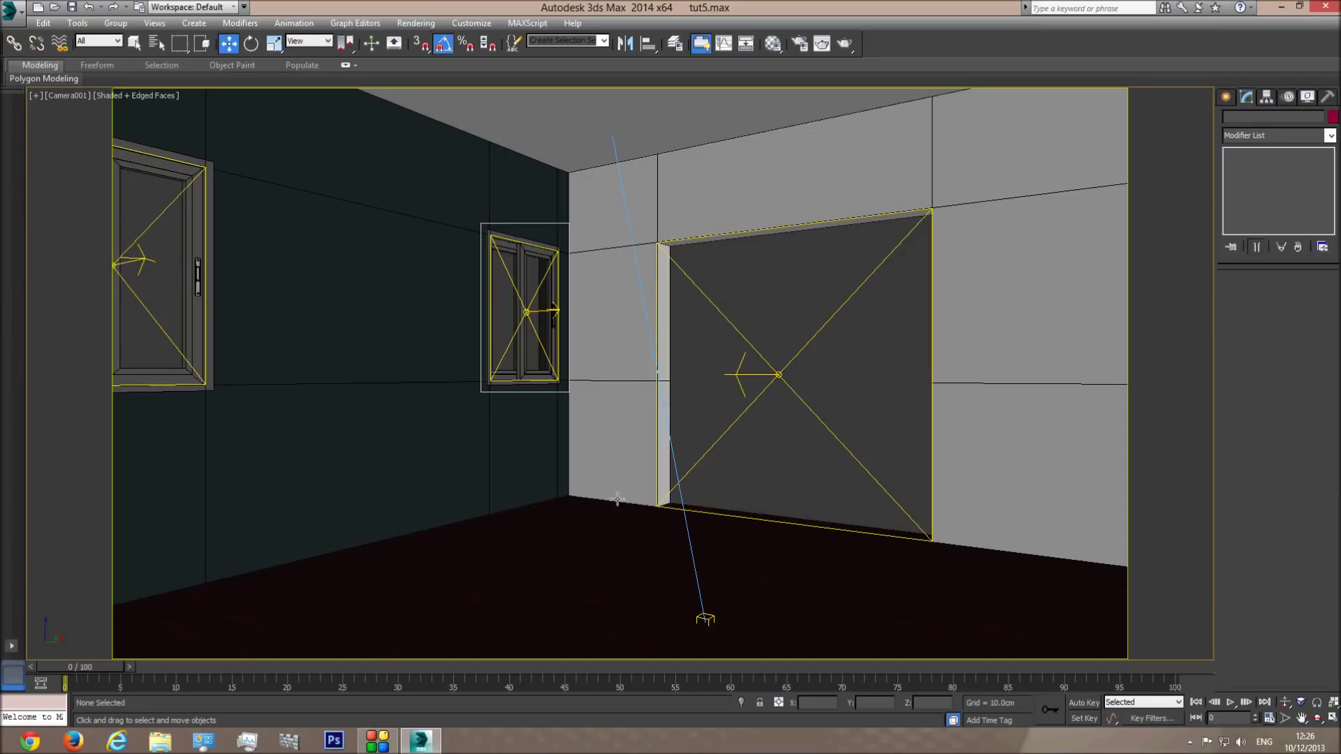
Step: Make a copy of the small window rotated 90 degrees and move it along X toward the light wall's large opening
{"action": "left_click", "coordinate": [524, 268]}
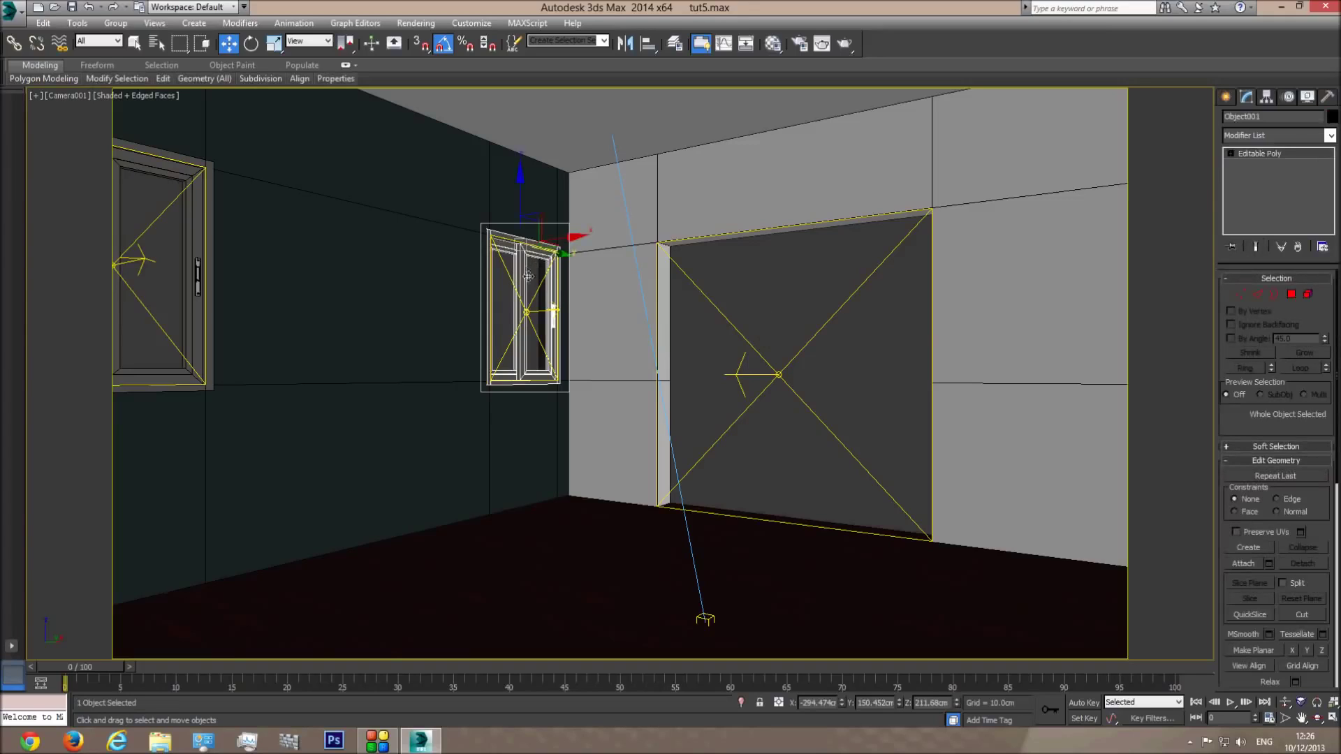
{"action": "left_click", "coordinate": [251, 44]}
{"action": "left_click_drag", "start_coordinate": [530, 231], "coordinate": [466, 234], "text": "shift"}
{"action": "left_click", "coordinate": [657, 429]}
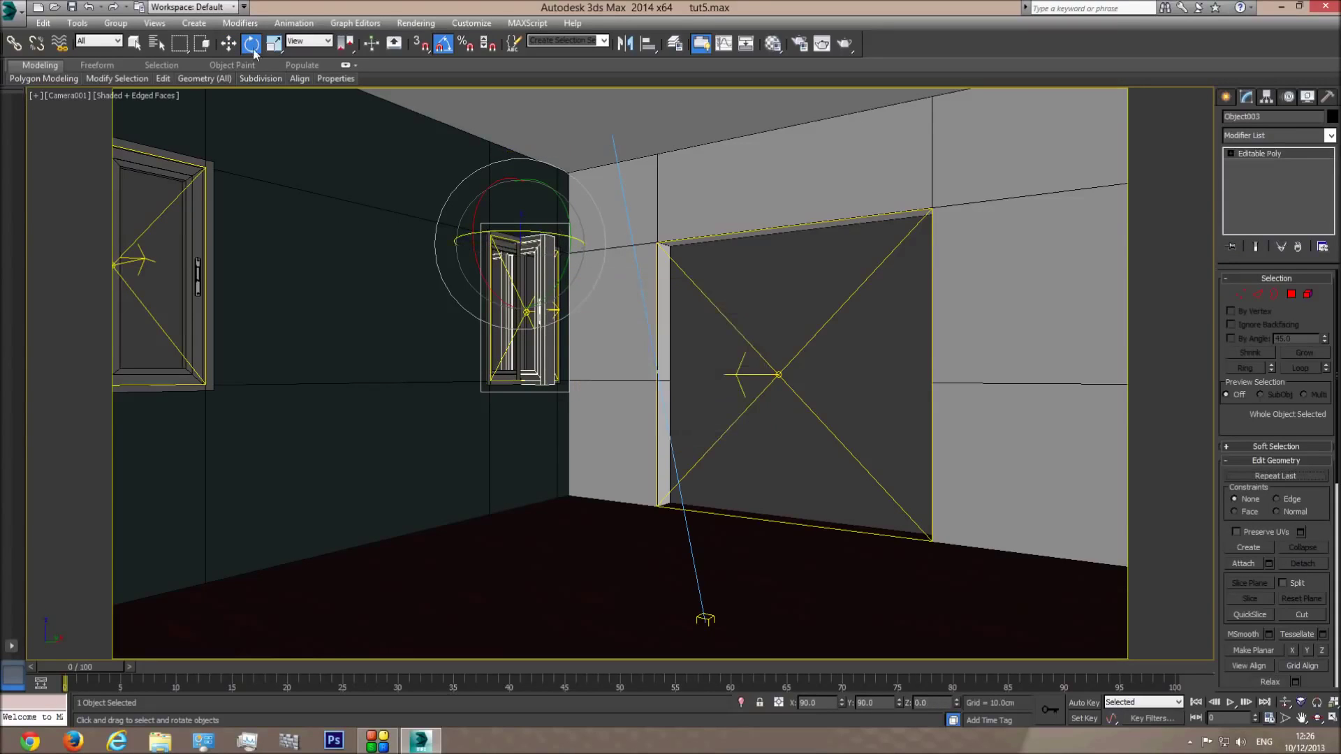
{"action": "left_click", "coordinate": [229, 43]}
{"action": "left_click_drag", "start_coordinate": [583, 244], "coordinate": [832, 247]}
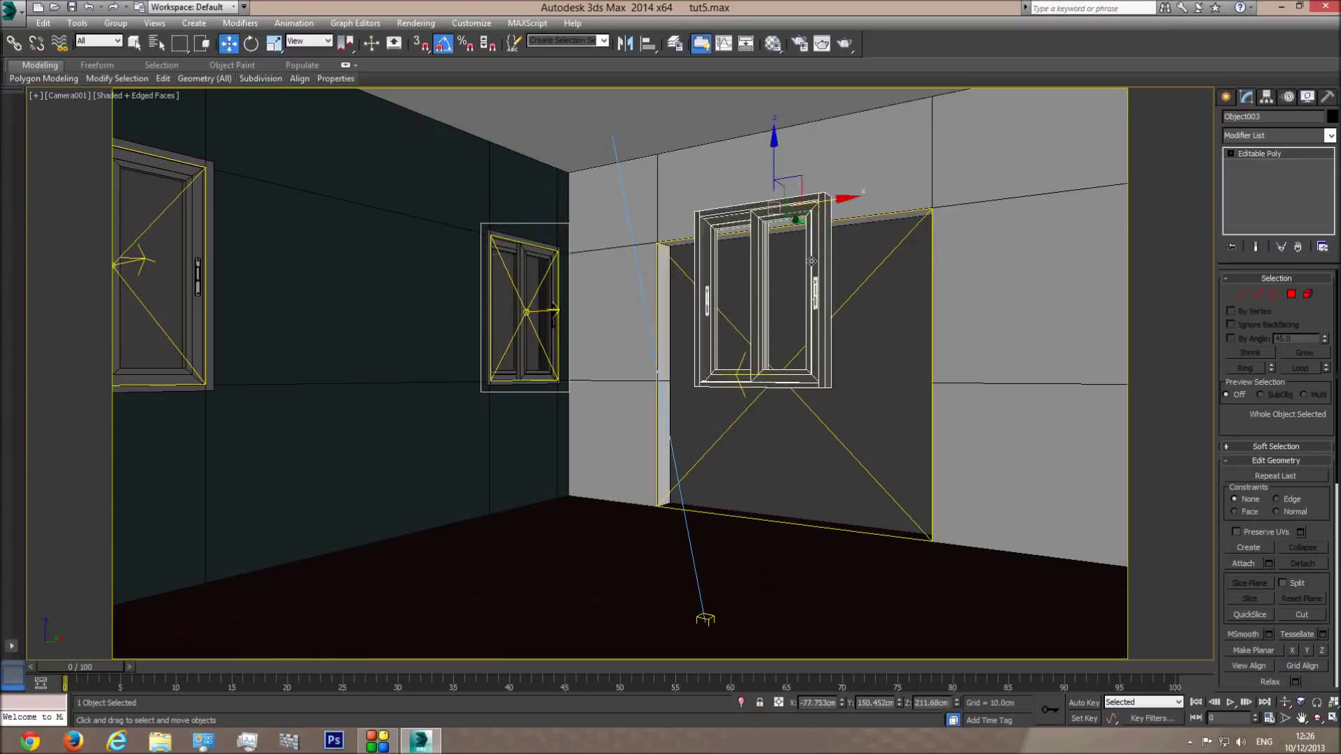
Step: Position the rotated window in the Top view within the wall thickness, with one end at the large opening's right edge
{"action": "key", "text": "t"}
{"action": "middle_click_drag", "start_coordinate": [757, 305], "coordinate": [733, 404]}
{"action": "scroll", "coordinate": [732, 405], "scroll_direction": "down", "scroll_amount": 3}
{"action": "scroll", "coordinate": [897, 262], "scroll_direction": "down", "scroll_amount": 2}
{"action": "middle_click_drag", "start_coordinate": [898, 262], "coordinate": [541, 312]}
{"action": "key", "text": "F3"}
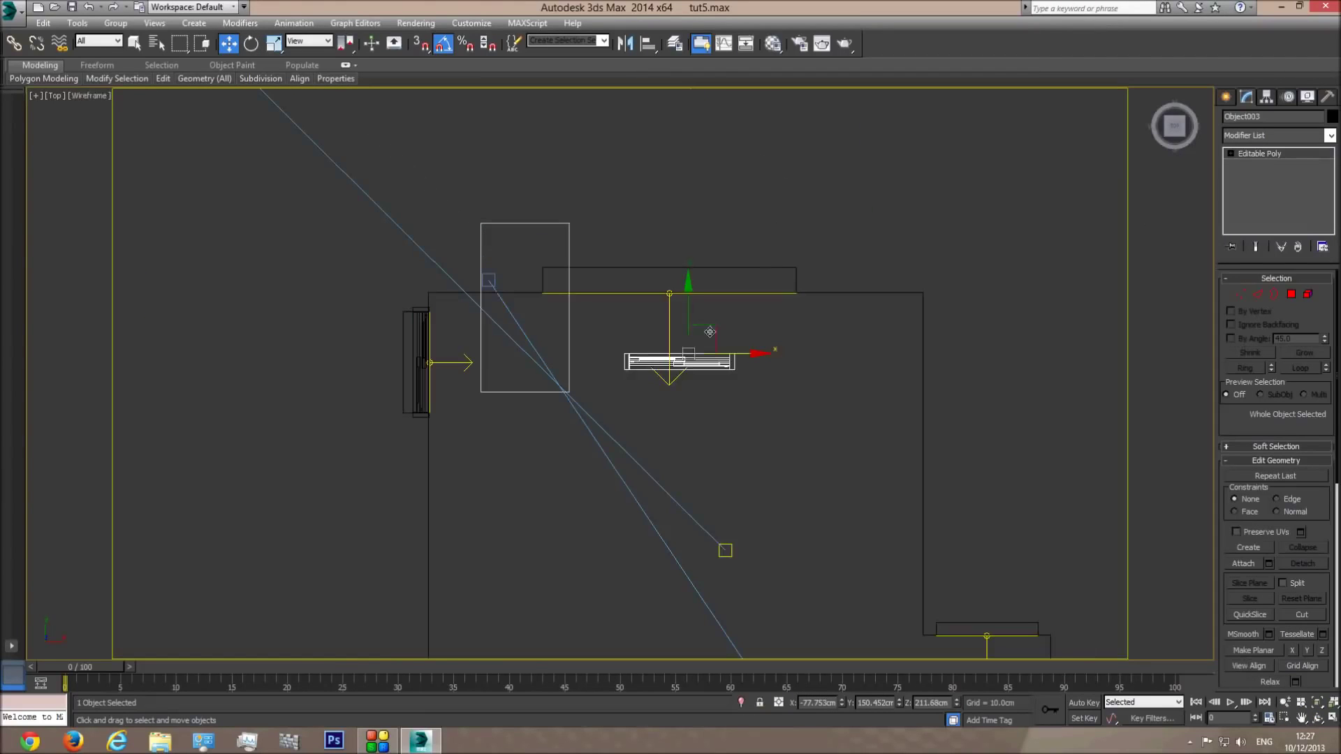
{"action": "left_click_drag", "start_coordinate": [717, 324], "coordinate": [779, 254]}
{"action": "scroll", "coordinate": [778, 254], "scroll_direction": "up", "scroll_amount": 6}
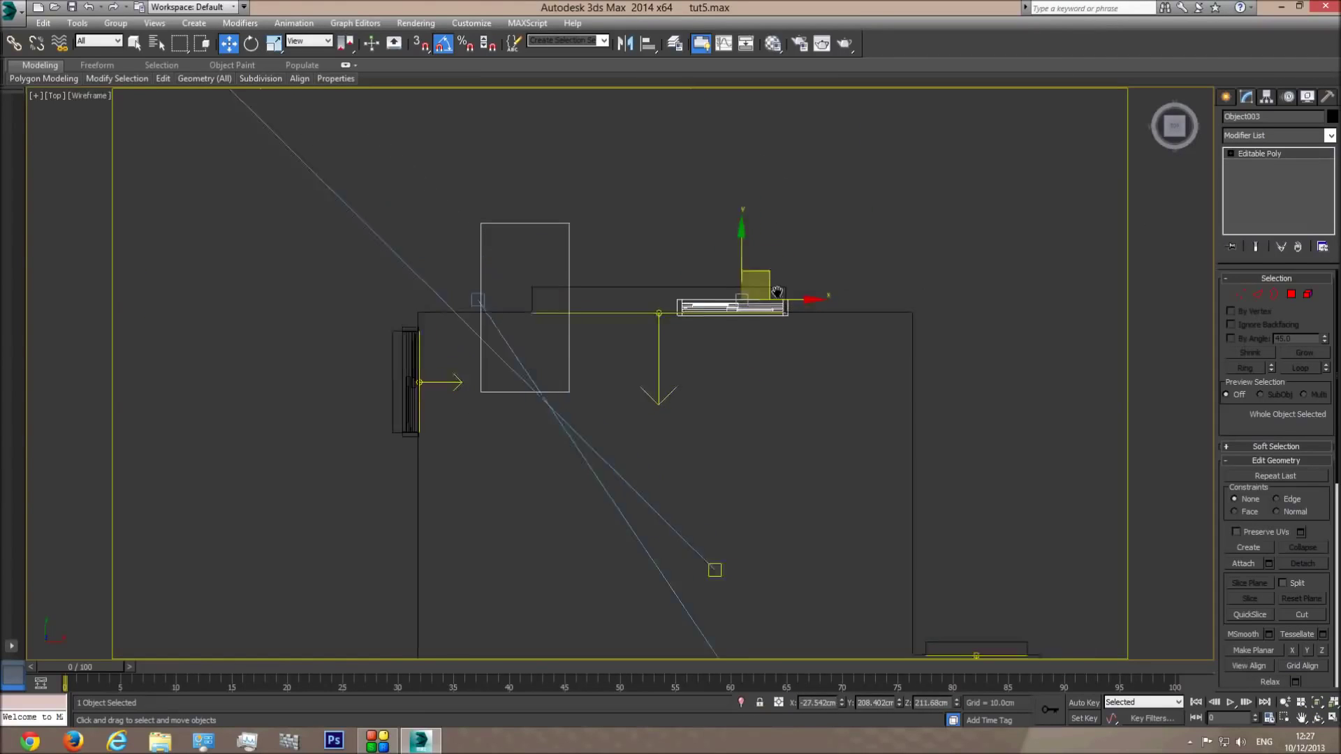
{"action": "left_click_drag", "start_coordinate": [645, 324], "coordinate": [657, 315]}
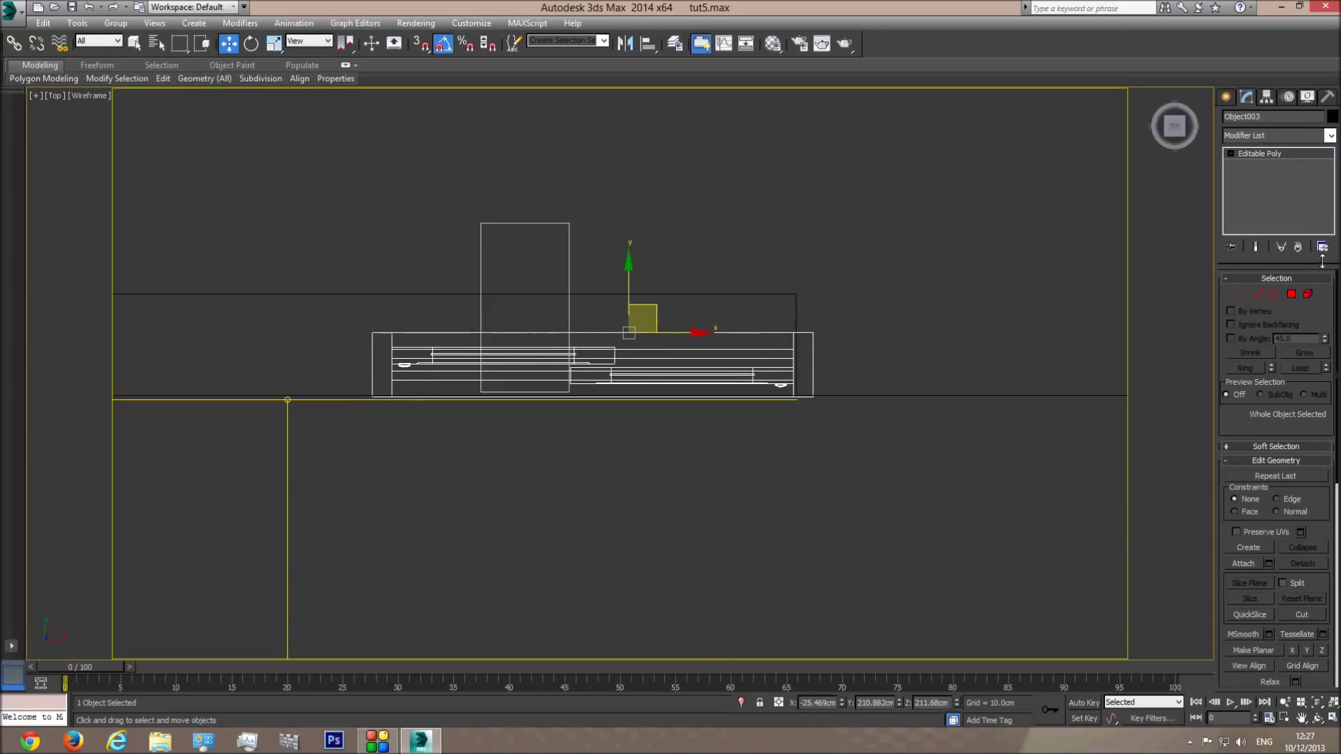
Step: Stretch the rotated window across the large opening by moving its left-end vertices along X to the opening's left edge
{"action": "left_click", "coordinate": [1243, 296]}
{"action": "middle_click_drag", "start_coordinate": [506, 303], "coordinate": [640, 309]}
{"action": "left_click_drag", "start_coordinate": [416, 280], "coordinate": [650, 492]}
{"action": "middle_click_drag", "start_coordinate": [562, 439], "coordinate": [717, 449]}
{"action": "scroll", "coordinate": [717, 449], "scroll_direction": "down", "scroll_amount": 3}
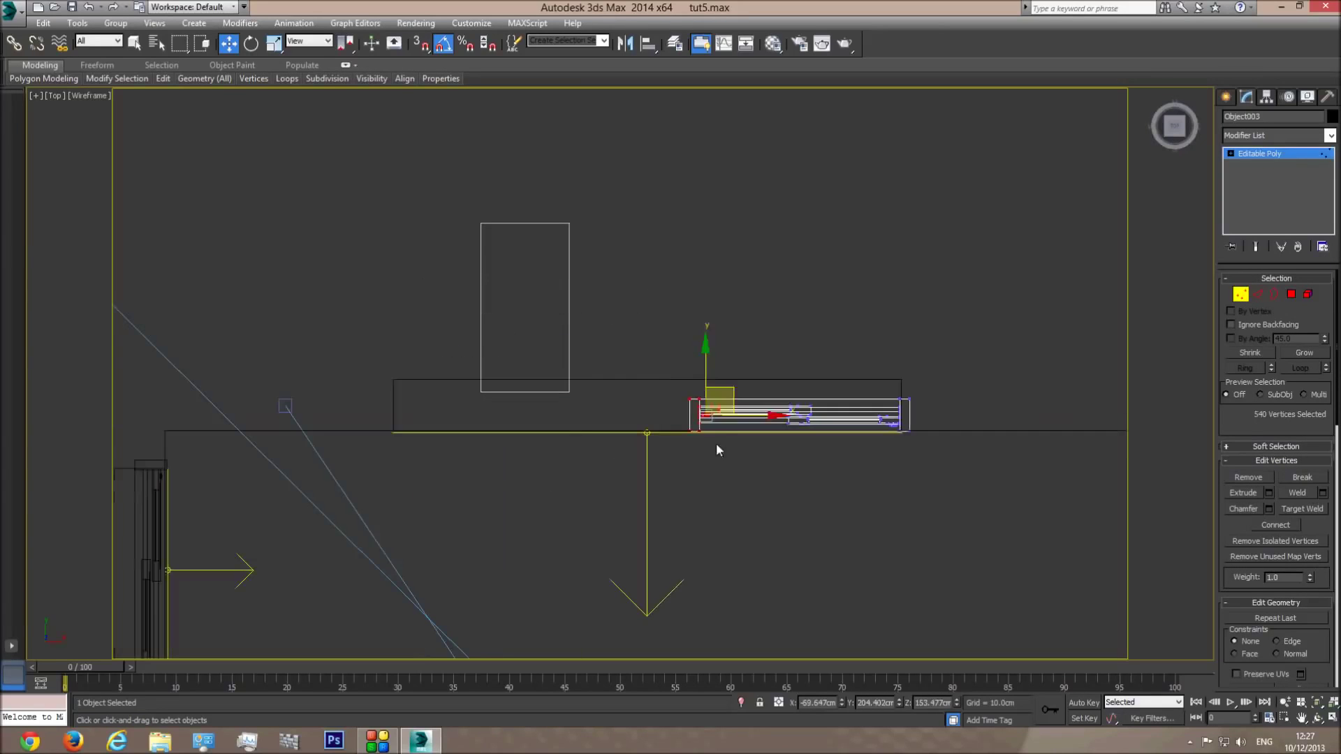
{"action": "left_click_drag", "start_coordinate": [754, 414], "coordinate": [450, 422]}
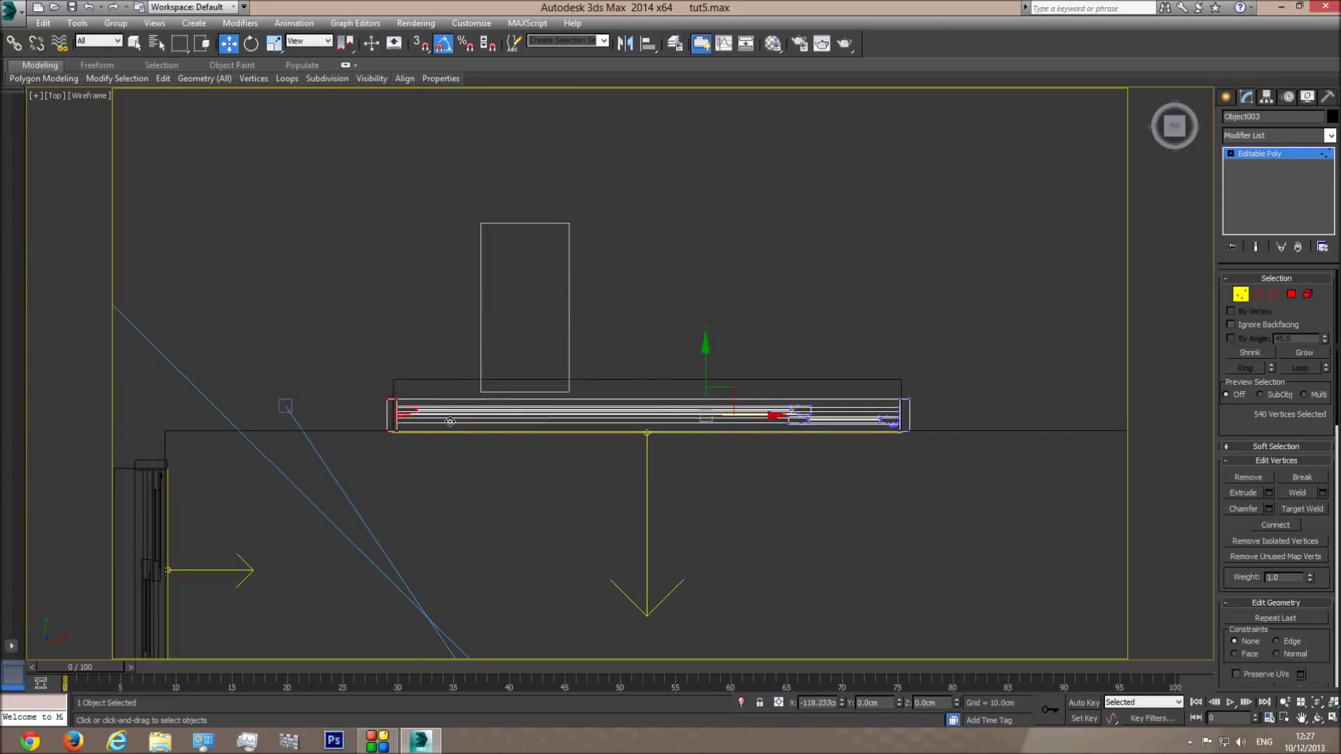
{"action": "middle_click_drag", "start_coordinate": [449, 421], "coordinate": [618, 406]}
{"action": "scroll", "coordinate": [576, 396], "scroll_direction": "up", "scroll_amount": 5}
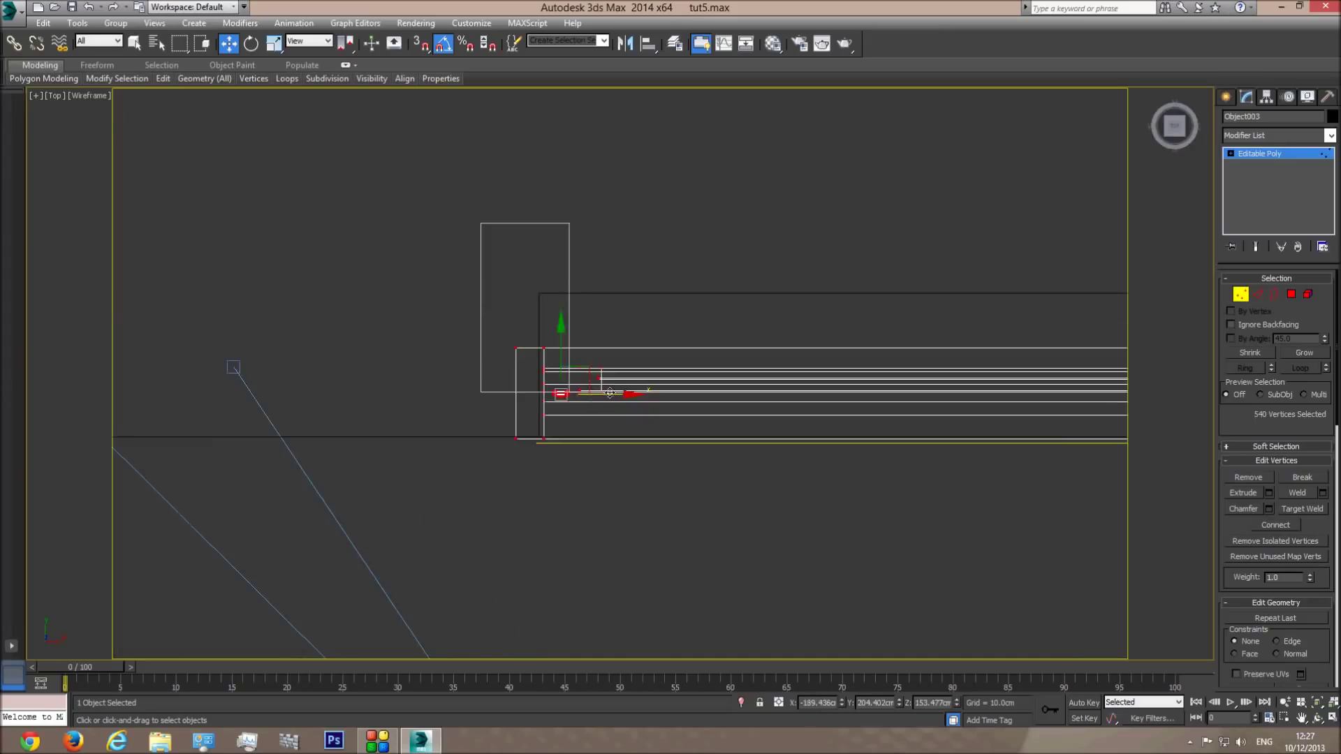
Step: Move the vertices where the two sashes meet along X to the middle of the widened window
{"action": "scroll", "coordinate": [877, 392], "scroll_direction": "down", "scroll_amount": 3}
{"action": "middle_click_drag", "start_coordinate": [877, 392], "coordinate": [659, 337]}
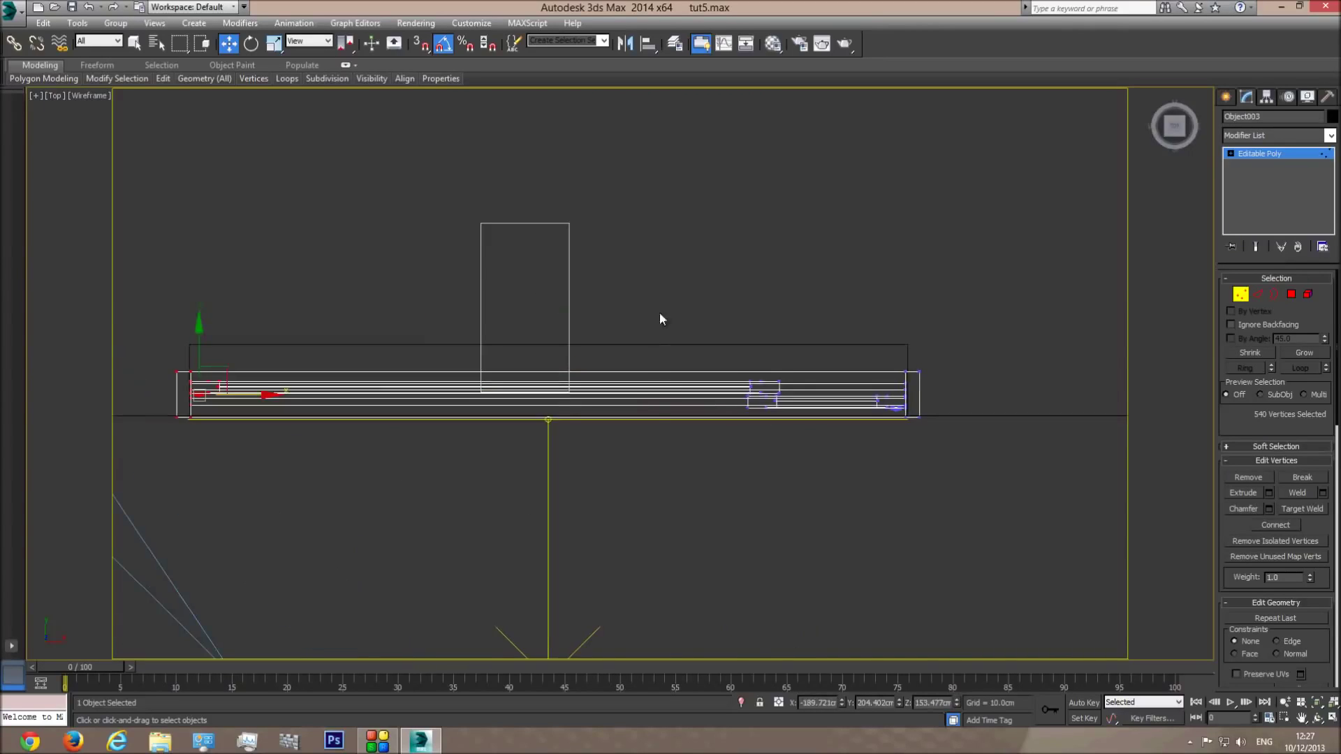
{"action": "left_click_drag", "start_coordinate": [869, 535], "coordinate": [869, 535]}
{"action": "left_click_drag", "start_coordinate": [803, 399], "coordinate": [596, 400]}
Step: Lower the widened window's bottom vertices in the Front view to the base of the opening and check the result from Camera001
{"action": "key", "text": "f"}
{"action": "scroll", "coordinate": [840, 418], "scroll_direction": "down", "scroll_amount": 4}
{"action": "middle_click_drag", "start_coordinate": [601, 411], "coordinate": [691, 408]}
{"action": "scroll", "coordinate": [690, 405], "scroll_direction": "up", "scroll_amount": 2}
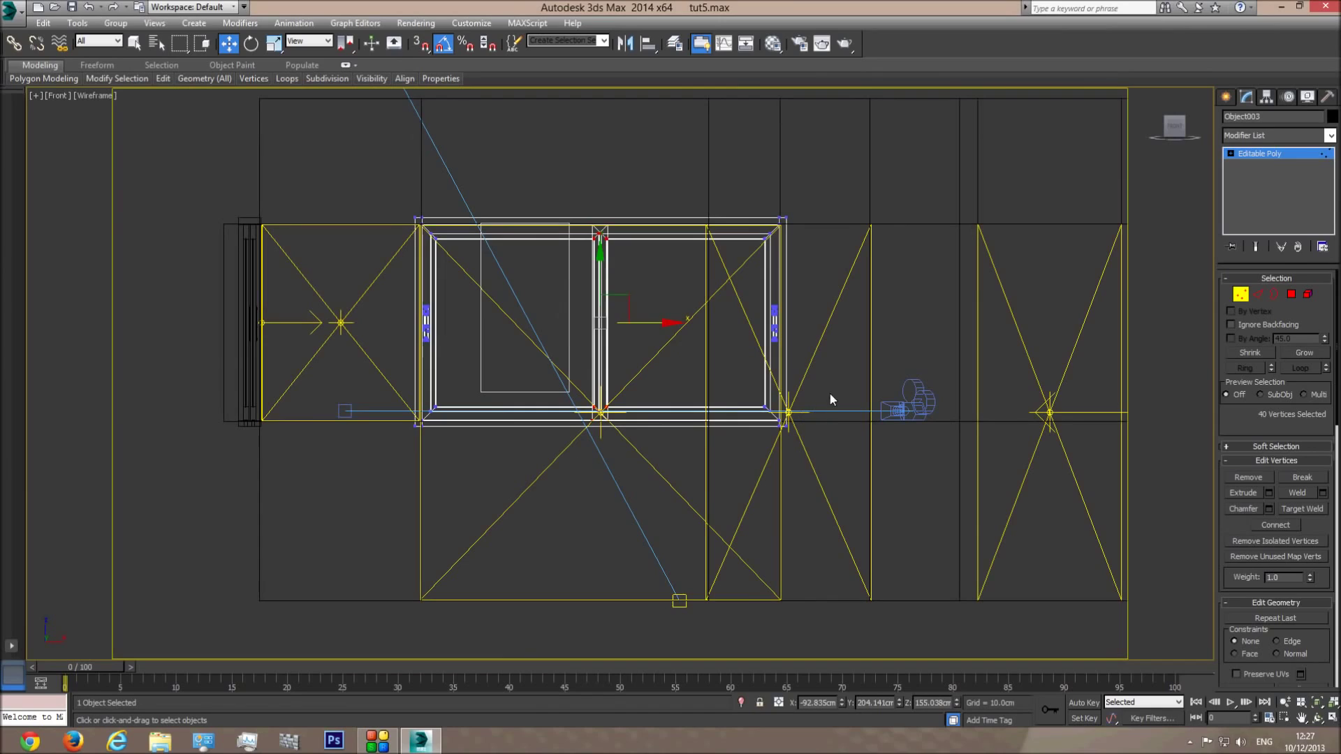
{"action": "left_click_drag", "start_coordinate": [309, 490], "coordinate": [309, 491]}
{"action": "left_click_drag", "start_coordinate": [599, 362], "coordinate": [587, 538]}
{"action": "middle_click_drag", "start_coordinate": [605, 568], "coordinate": [595, 365]}
{"action": "scroll", "coordinate": [598, 366], "scroll_direction": "up", "scroll_amount": 3}
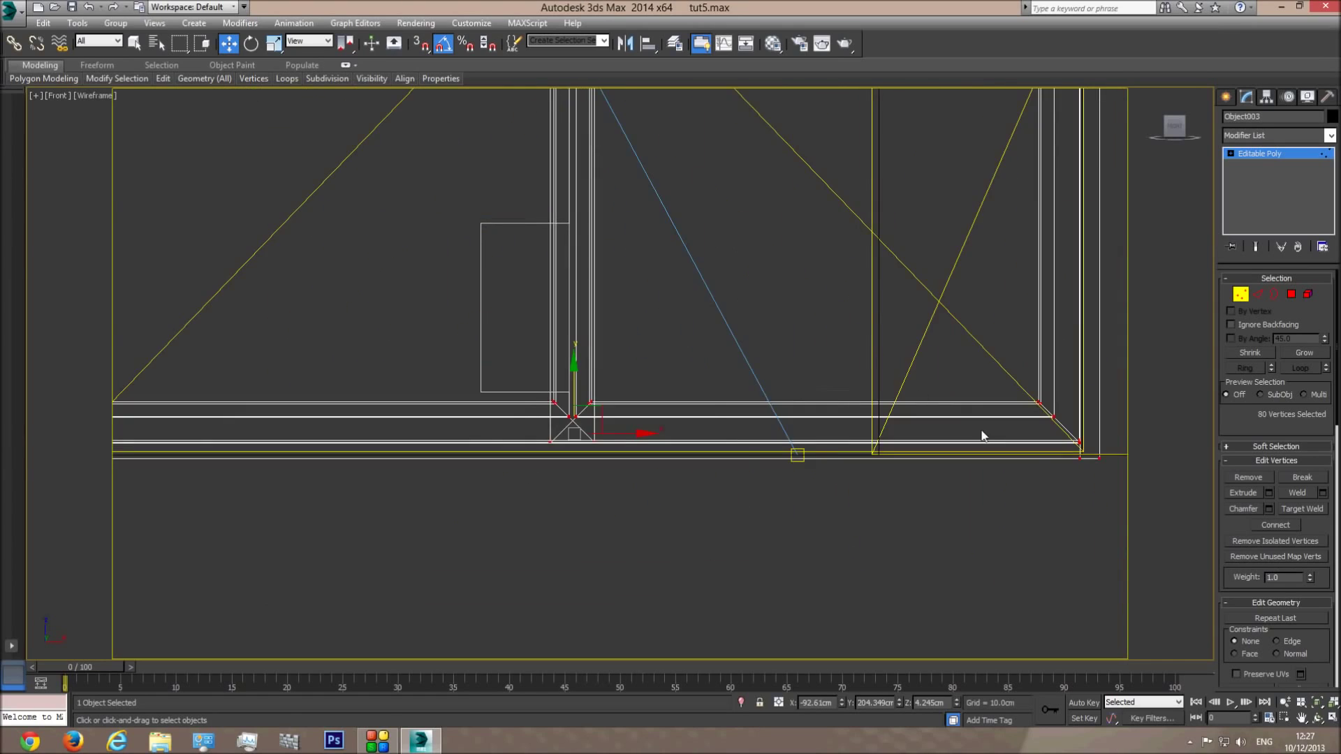
{"action": "middle_click_drag", "start_coordinate": [821, 427], "coordinate": [643, 423]}
{"action": "key", "text": "c"}
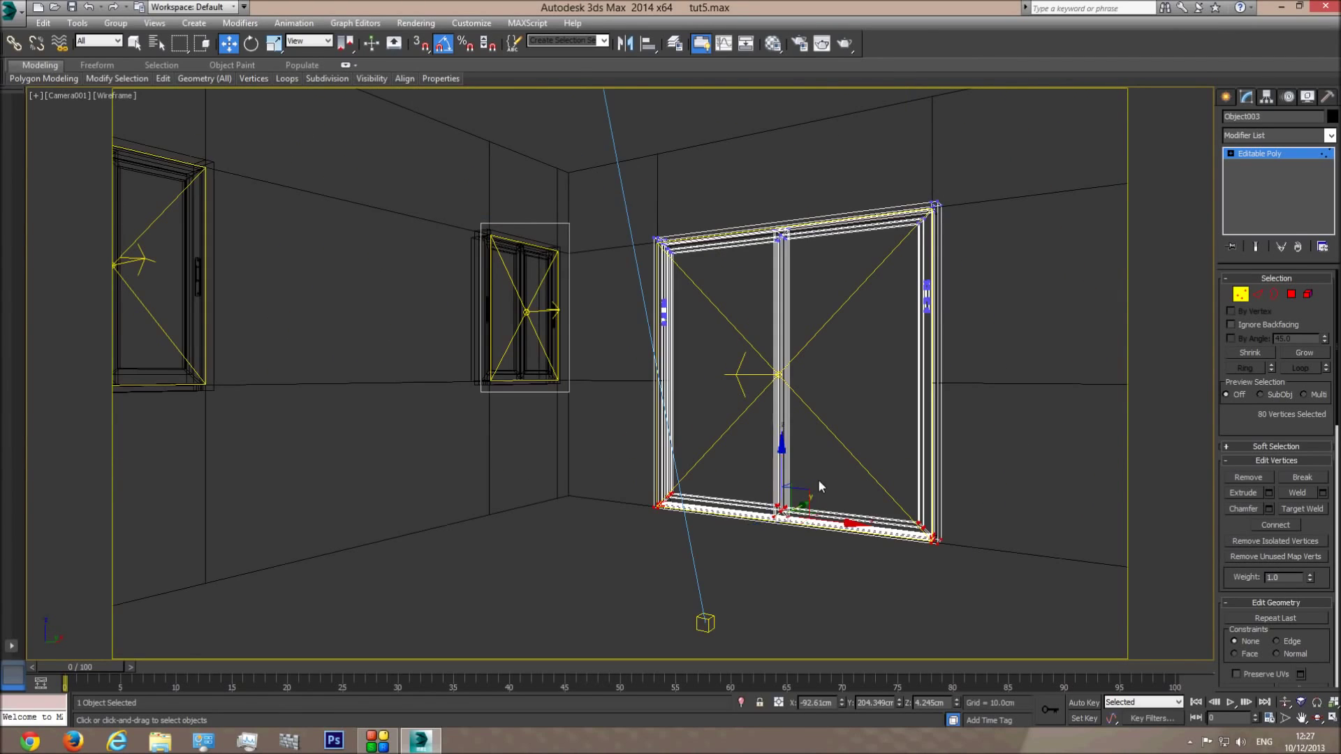
{"action": "key", "text": "F3"}
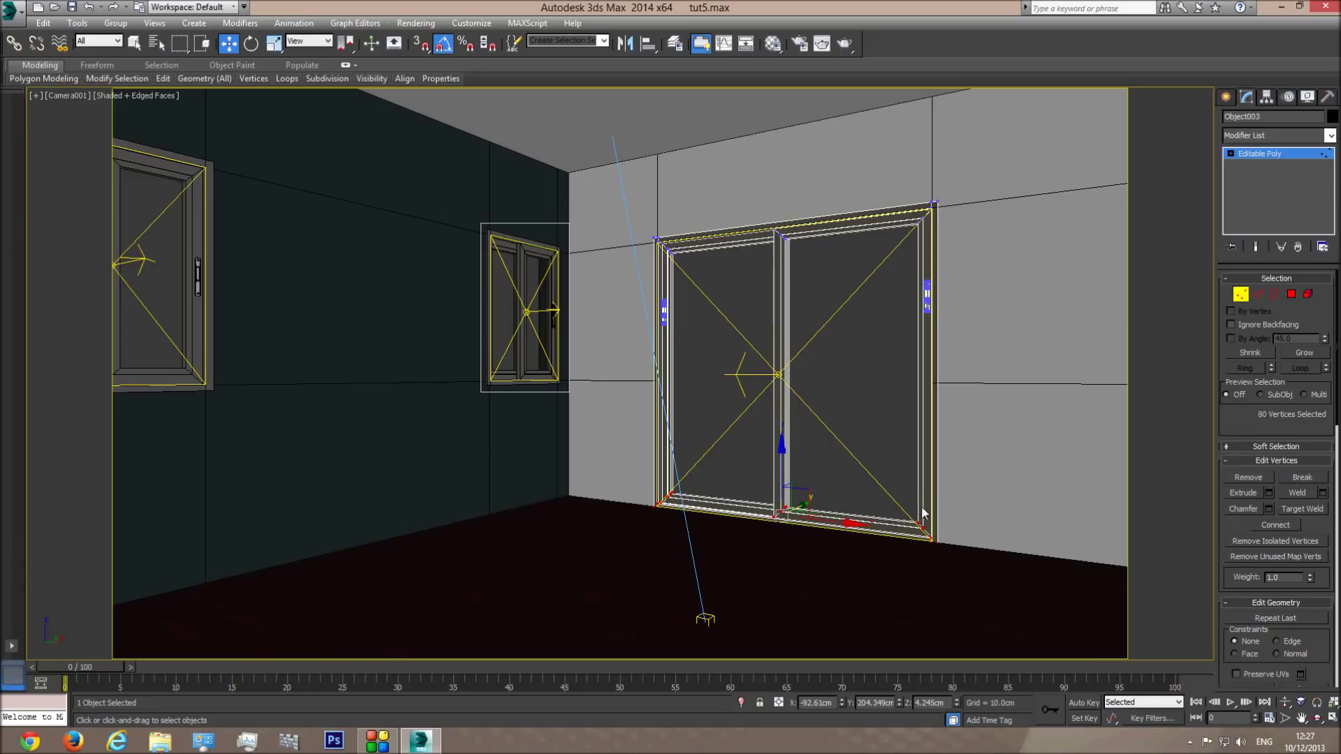
Step: Fine-tune the bottom frame vertices along Z in the Perspective view so the lower frame sits at floor level
{"action": "key", "text": "p"}
{"action": "middle_click_drag", "start_coordinate": [889, 524], "coordinate": [745, 515]}
{"action": "scroll", "coordinate": [820, 492], "scroll_direction": "up", "scroll_amount": 5}
{"action": "scroll", "coordinate": [744, 516], "scroll_direction": "up", "scroll_amount": 3}
{"action": "middle_click_drag", "start_coordinate": [525, 516], "coordinate": [693, 490]}
{"action": "left_click_drag", "start_coordinate": [589, 399], "coordinate": [589, 428]}
{"action": "left_click", "coordinate": [1317, 718]}
{"action": "left_click_drag", "start_coordinate": [682, 442], "coordinate": [389, 440]}
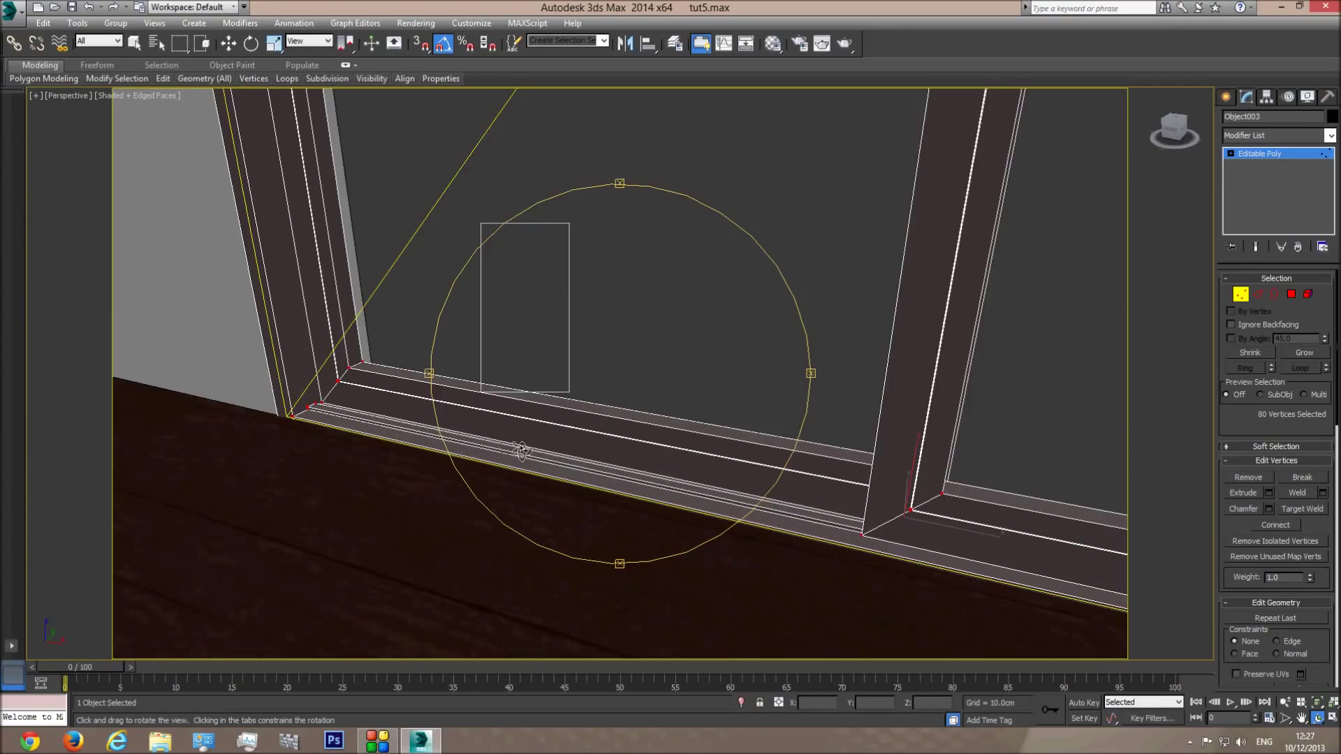
{"action": "left_click_drag", "start_coordinate": [734, 493], "coordinate": [608, 402]}
{"action": "left_click", "coordinate": [229, 44]}
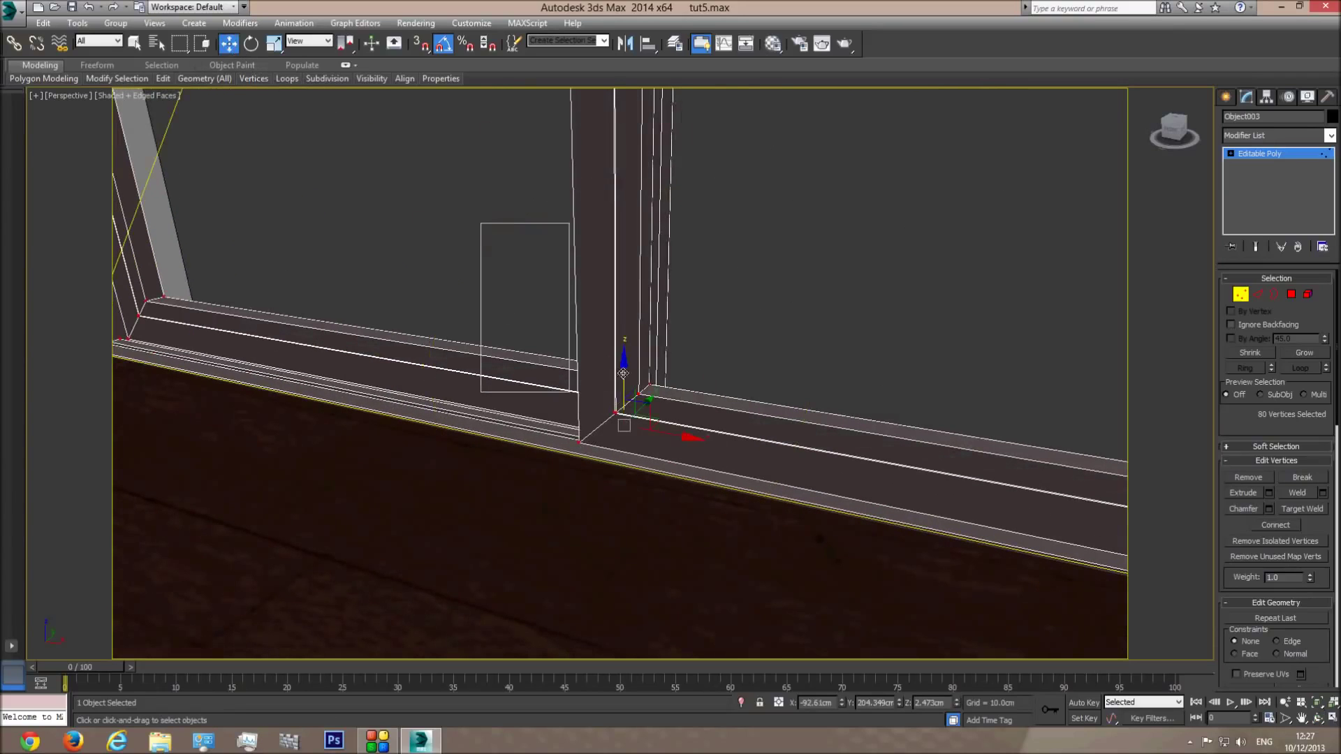
{"action": "left_click_drag", "start_coordinate": [623, 373], "coordinate": [618, 374]}
{"action": "middle_click_drag", "start_coordinate": [602, 412], "coordinate": [304, 346]}
{"action": "middle_click_drag", "start_coordinate": [420, 358], "coordinate": [808, 443]}
Step: Select both handles of the large window with their screws as elements and lower them along Z
{"action": "scroll", "coordinate": [559, 377], "scroll_direction": "down", "scroll_amount": 3}
{"action": "middle_click_drag", "start_coordinate": [546, 347], "coordinate": [552, 438]}
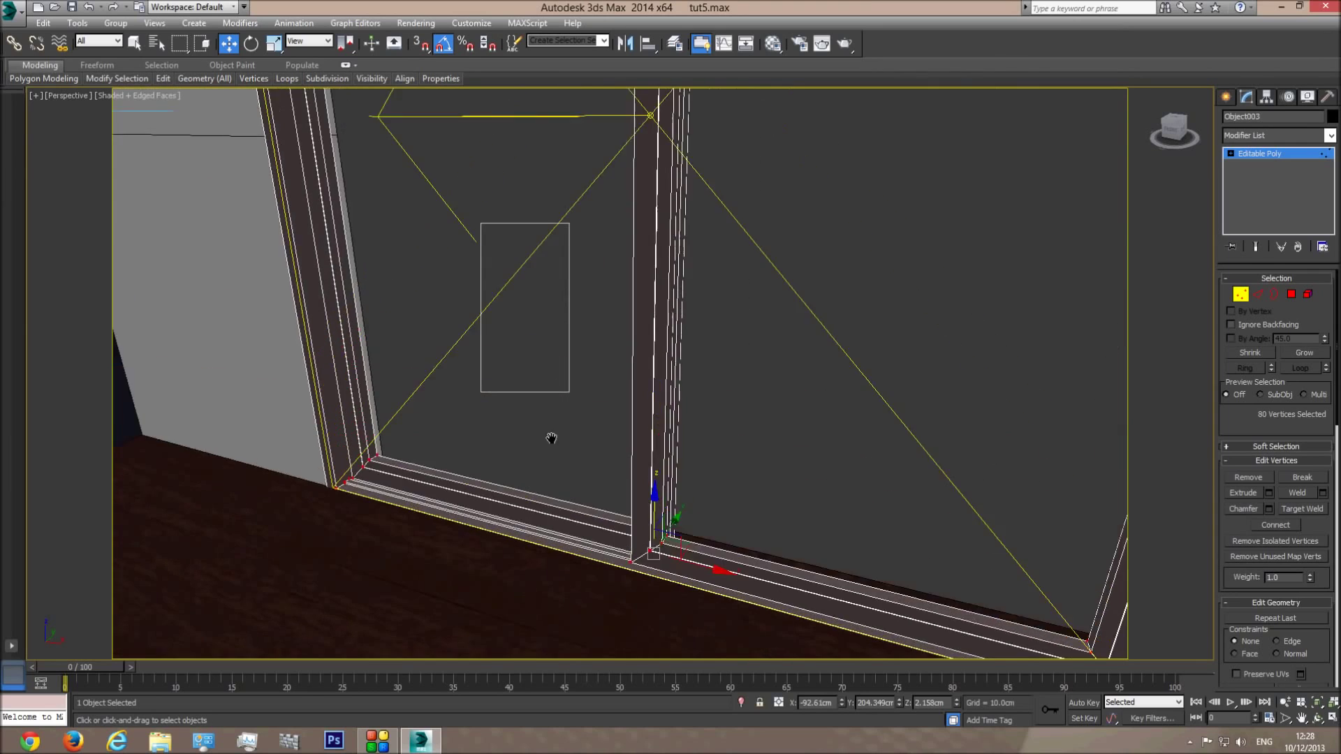
{"action": "scroll", "coordinate": [548, 391], "scroll_direction": "down", "scroll_amount": 3}
{"action": "left_click", "coordinate": [1308, 294]}
{"action": "left_click", "coordinate": [889, 191]}
{"action": "left_click", "coordinate": [906, 185]}
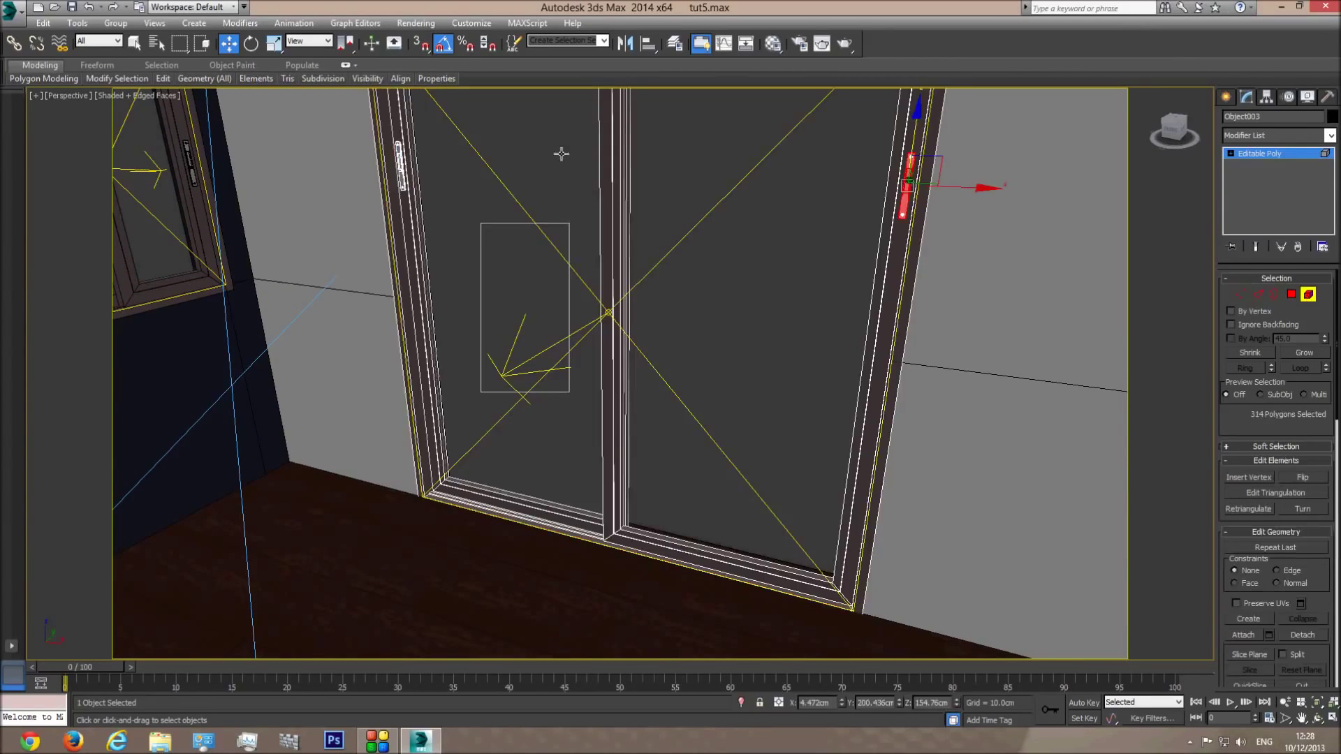
{"action": "left_click", "coordinate": [401, 168], "text": "ctrl"}
{"action": "middle_click_drag", "start_coordinate": [716, 212], "coordinate": [700, 257]}
{"action": "scroll", "coordinate": [746, 245], "scroll_direction": "up", "scroll_amount": 4}
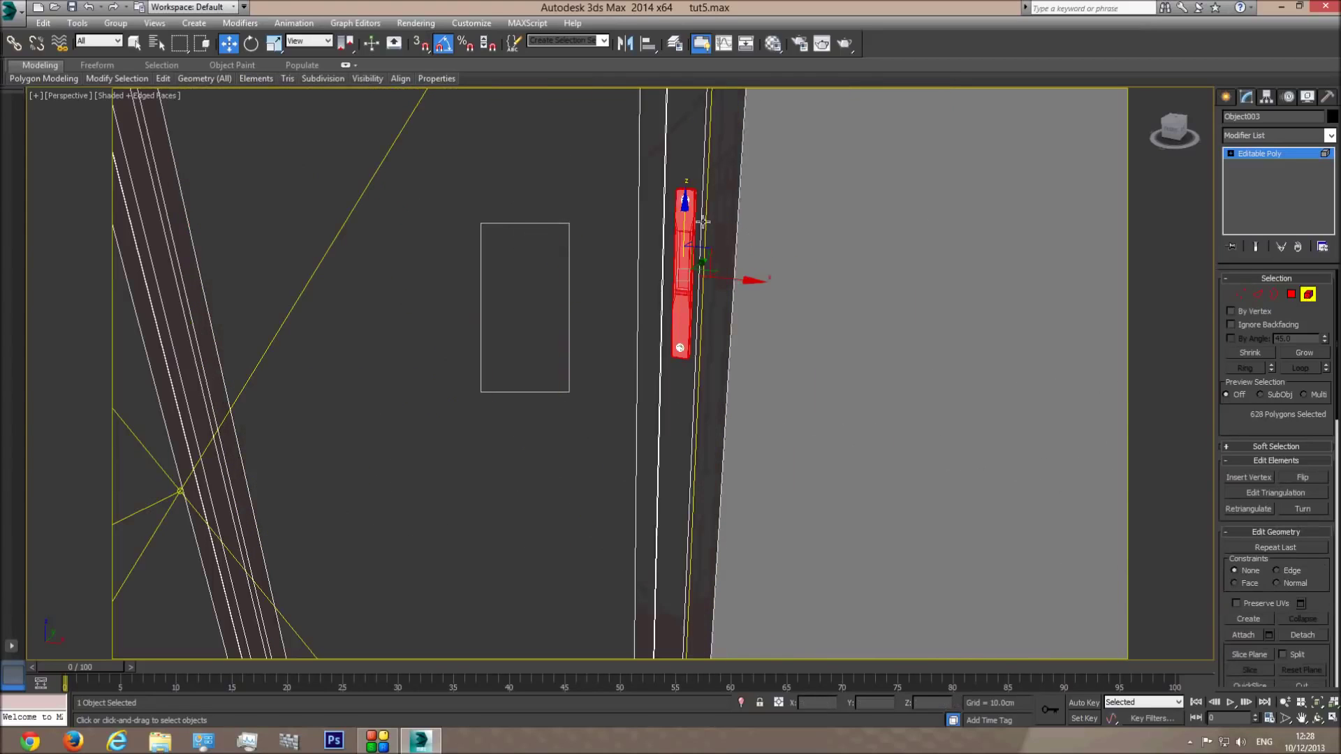
{"action": "left_click", "coordinate": [684, 201], "text": "ctrl"}
{"action": "left_click", "coordinate": [678, 348], "text": "ctrl"}
{"action": "middle_click_drag", "start_coordinate": [412, 344], "coordinate": [726, 373]}
{"action": "middle_click_drag", "start_coordinate": [332, 202], "coordinate": [573, 232]}
{"action": "scroll", "coordinate": [572, 232], "scroll_direction": "up", "scroll_amount": 4}
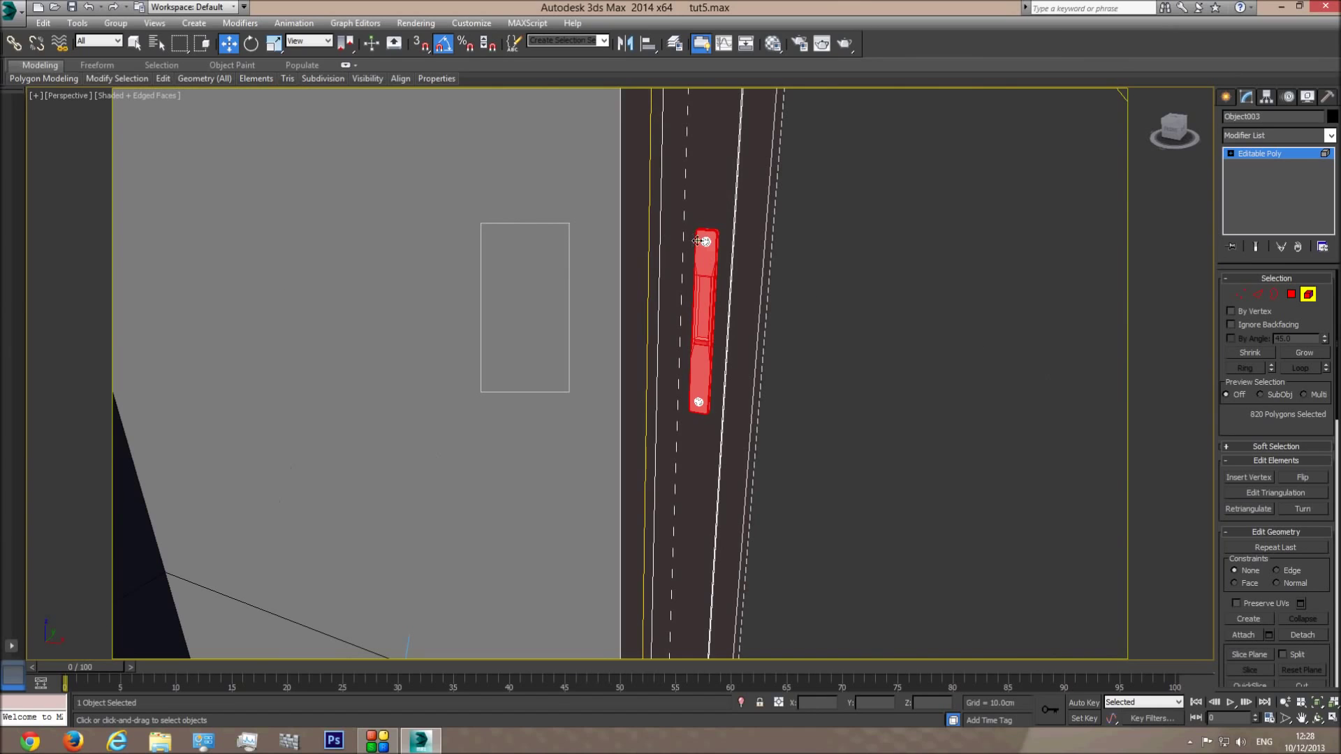
{"action": "left_click", "coordinate": [699, 402], "text": "ctrl"}
{"action": "scroll", "coordinate": [694, 350], "scroll_direction": "down", "scroll_amount": 5}
{"action": "middle_click_drag", "start_coordinate": [694, 350], "coordinate": [644, 319]}
{"action": "left_click_drag", "start_coordinate": [472, 182], "coordinate": [476, 313]}
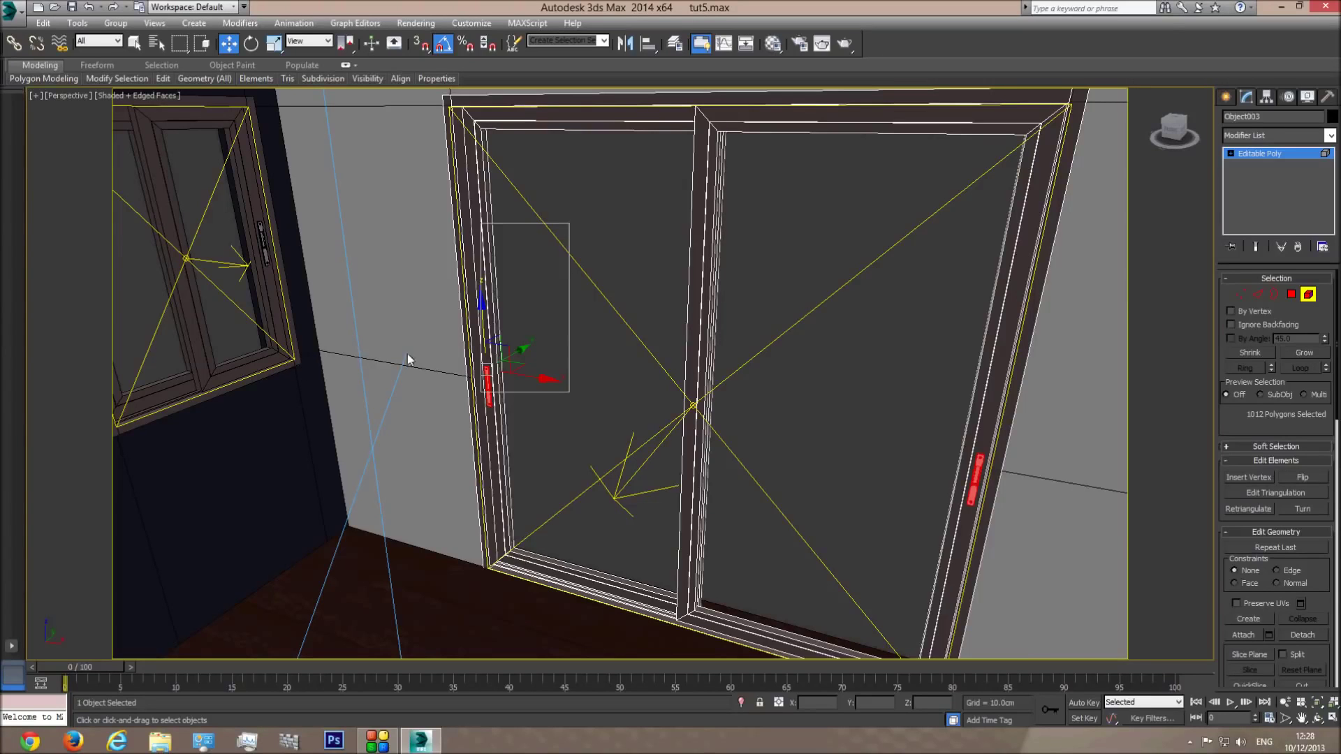
Step: Raise the selected handles slightly along Z, then leave element editing in the Camera001 view
{"action": "scroll", "coordinate": [489, 351], "scroll_direction": "up", "scroll_amount": 5}
{"action": "left_click_drag", "start_coordinate": [632, 346], "coordinate": [634, 315]}
{"action": "left_click", "coordinate": [1319, 721]}
{"action": "left_click_drag", "start_coordinate": [626, 383], "coordinate": [647, 403]}
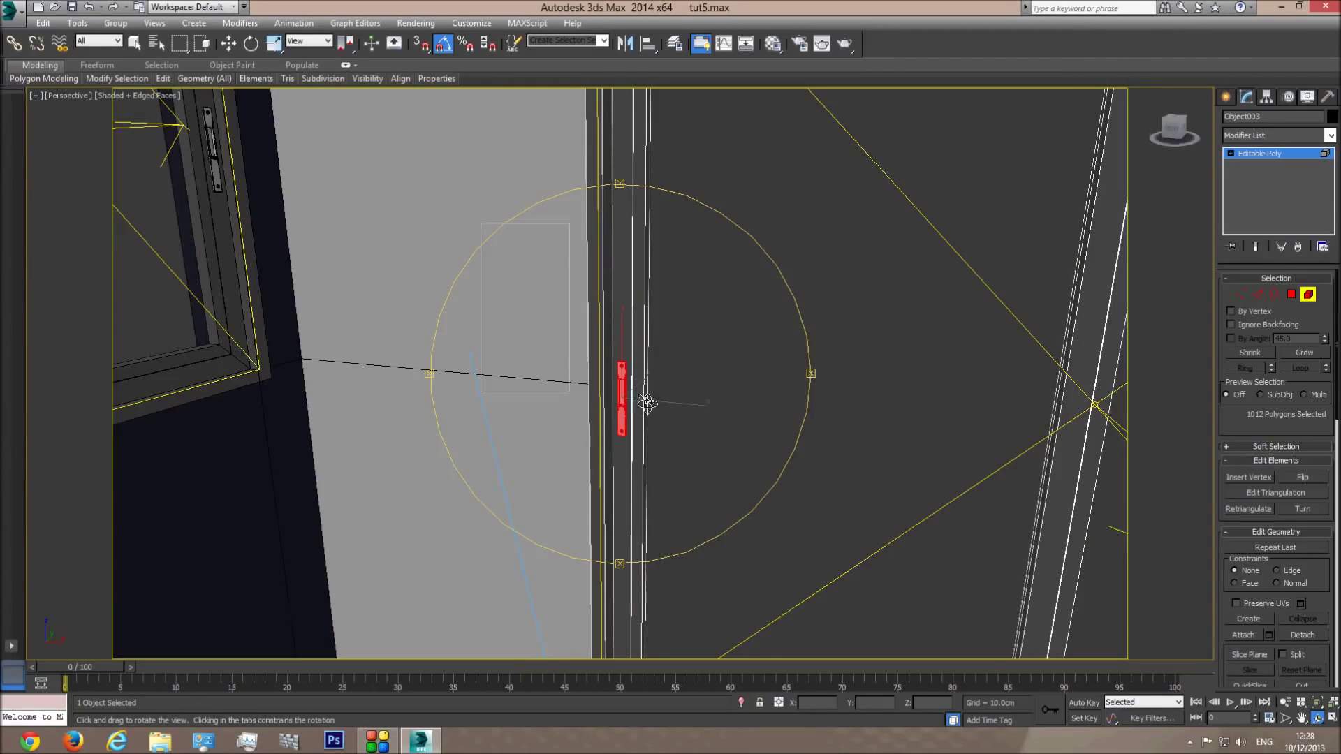
{"action": "key", "text": "c"}
{"action": "key", "text": "ctrl+b"}
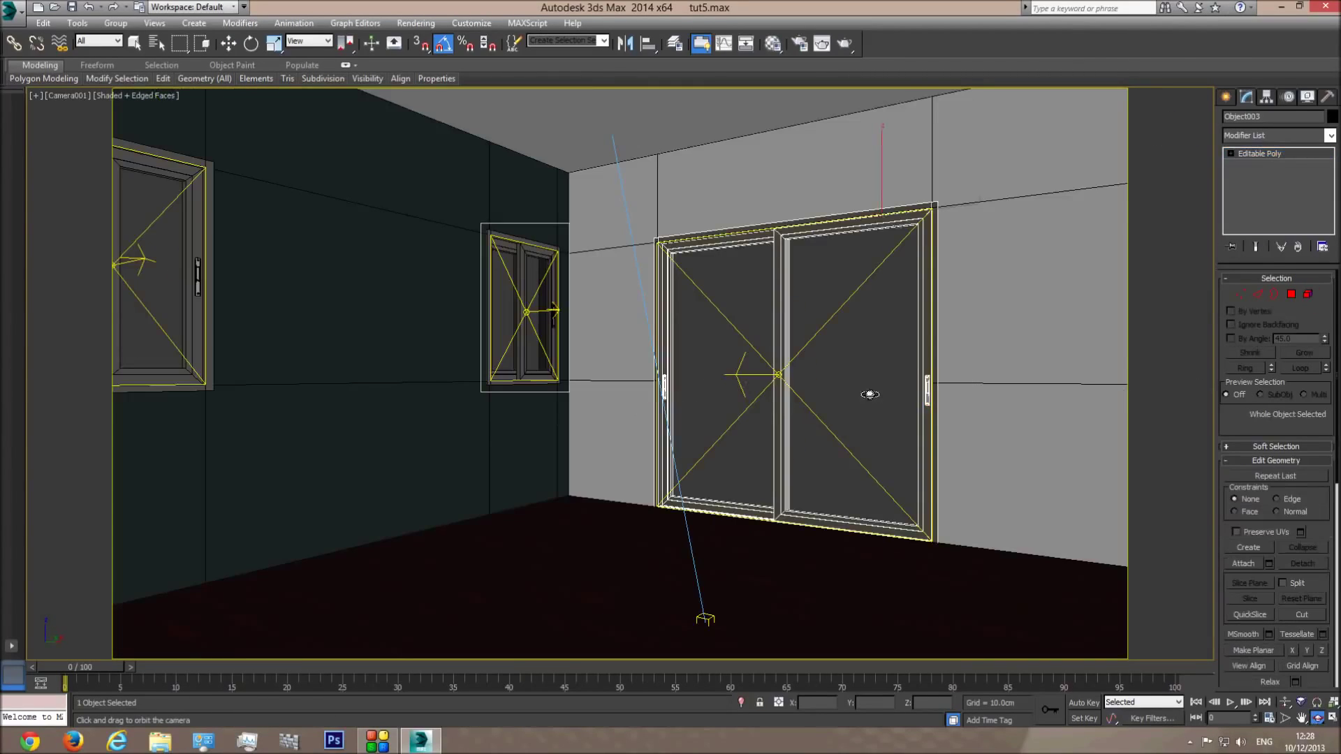
{"action": "key", "text": "w"}
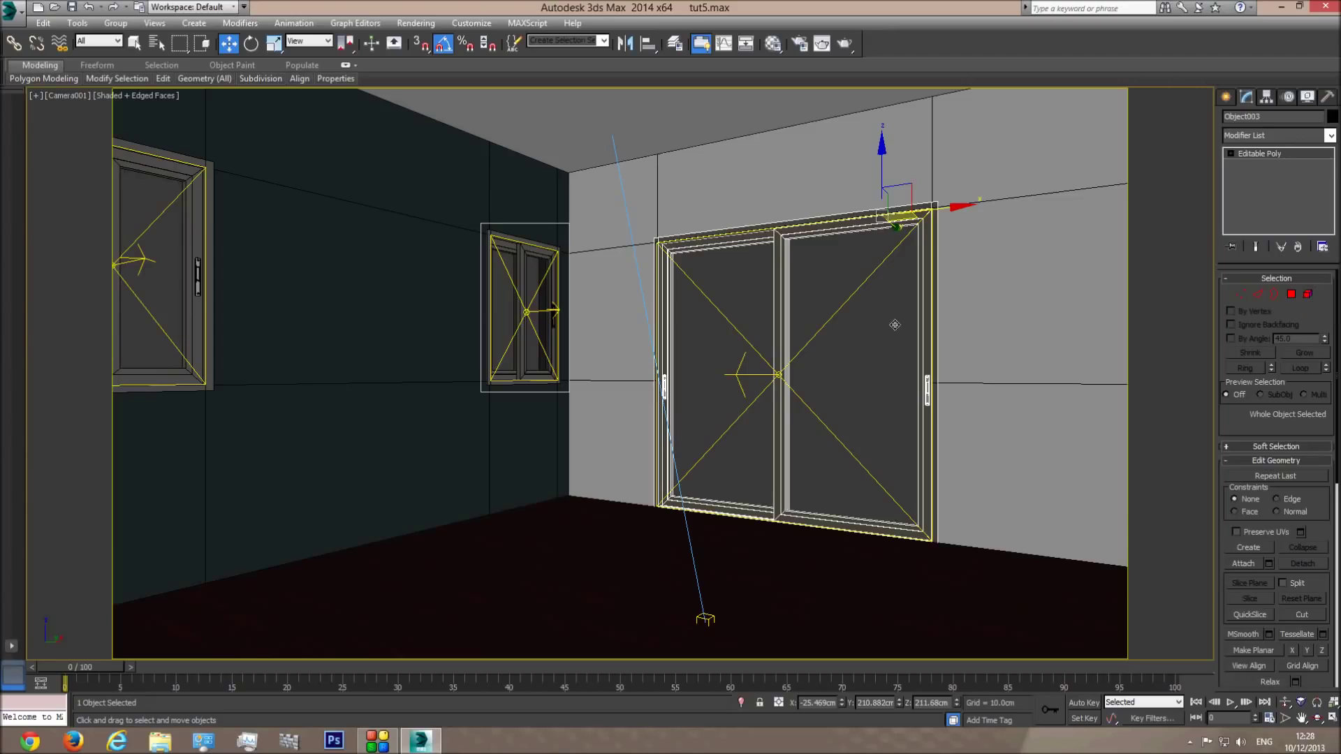
Step: Unhide the floor plan by name and select the plan group over the large window in the Top view
{"action": "key", "text": "t"}
{"action": "key", "text": "F3"}
{"action": "scroll", "coordinate": [719, 359], "scroll_direction": "down", "scroll_amount": 2}
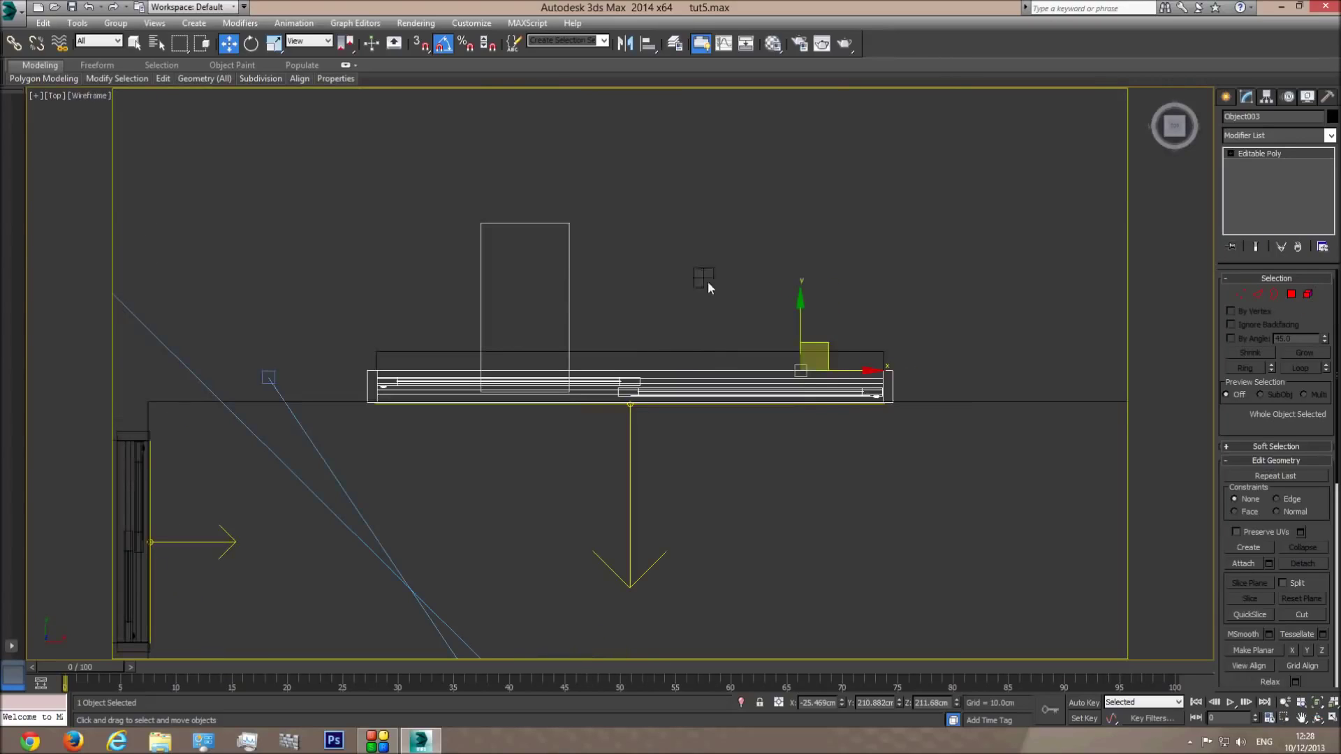
{"action": "right_click", "coordinate": [706, 280]}
{"action": "left_click", "coordinate": [741, 206]}
{"action": "left_click", "coordinate": [155, 171]}
{"action": "double_click", "coordinate": [155, 168]}
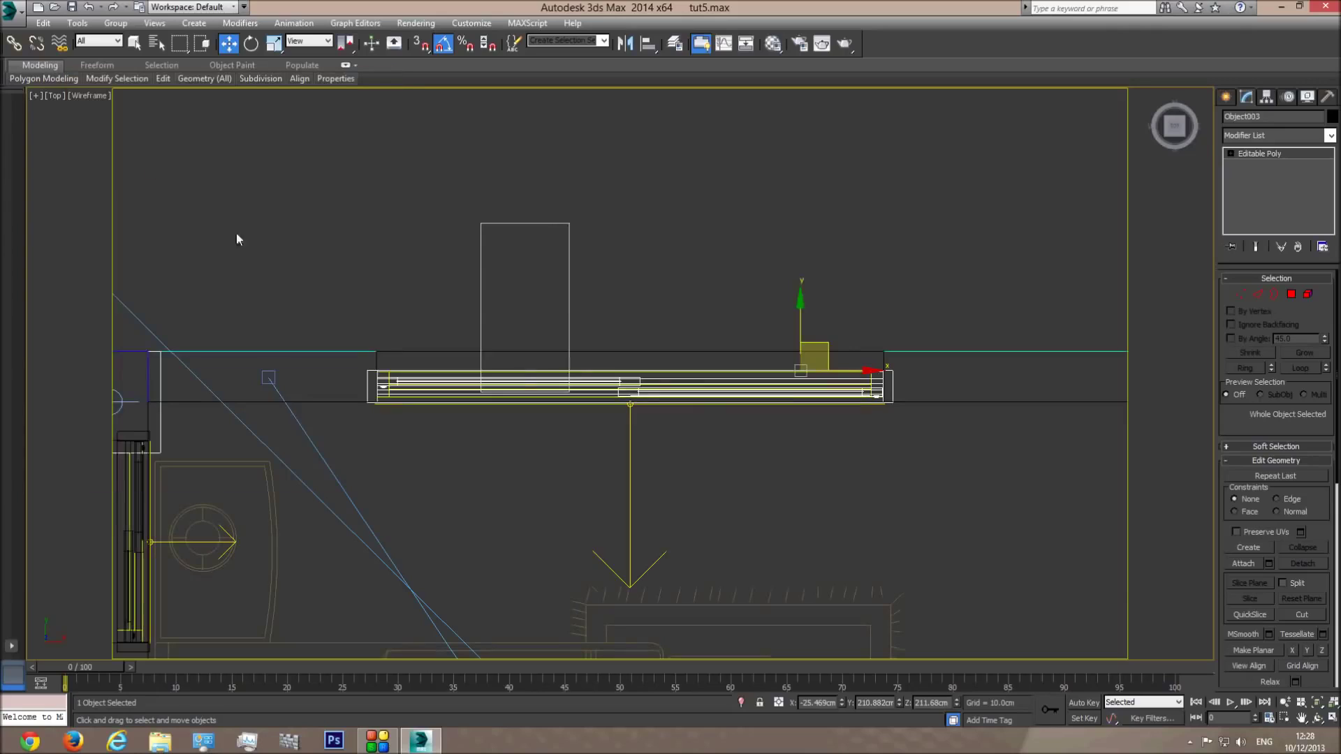
{"action": "left_click", "coordinate": [746, 371]}
{"action": "right_click", "coordinate": [748, 372]}
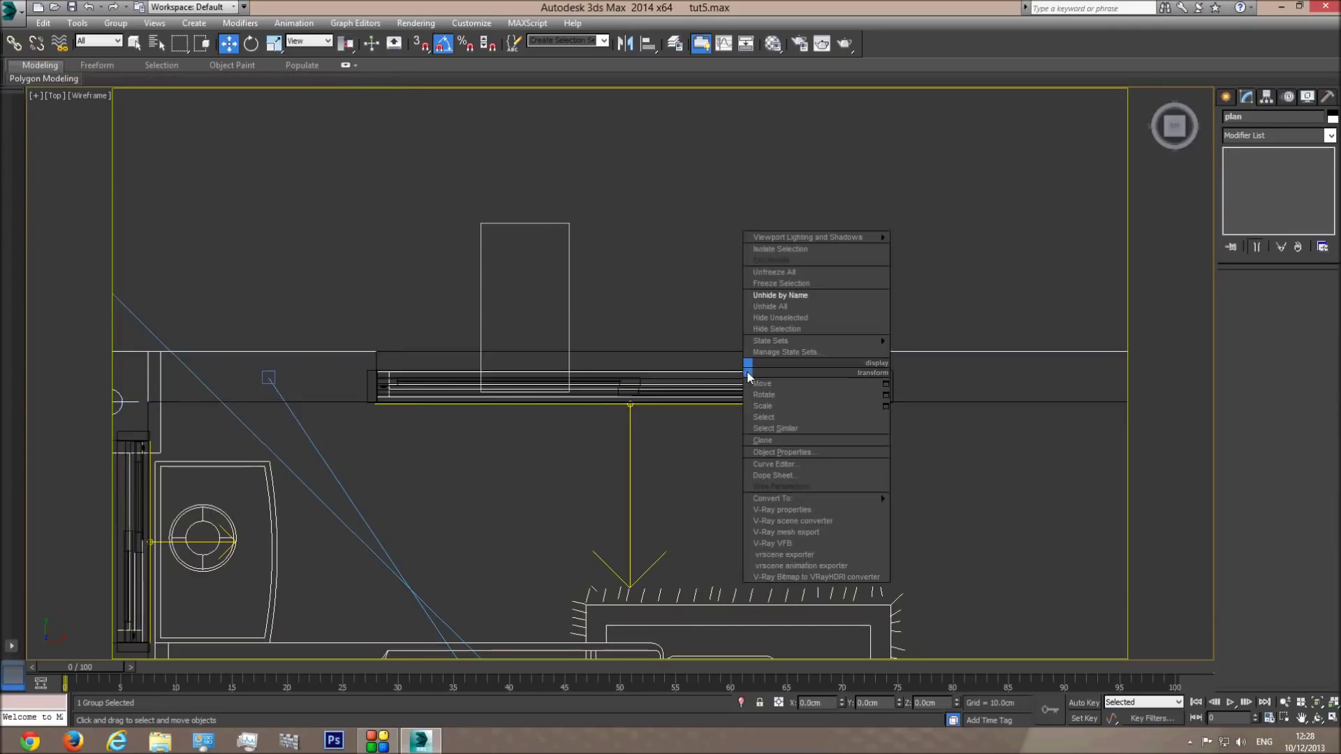
{"action": "left_click", "coordinate": [661, 370]}
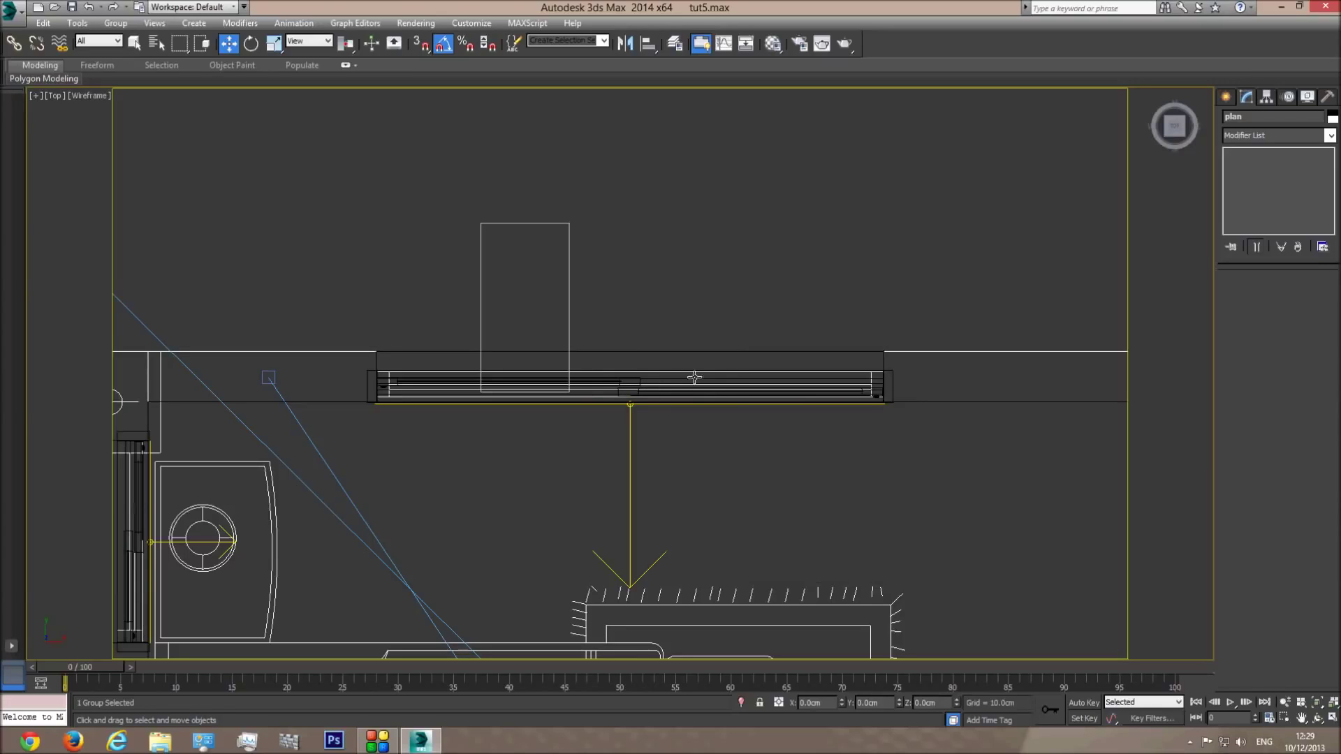
Step: Hide the selected floor plan group in the Top view
{"action": "right_click", "coordinate": [691, 375]}
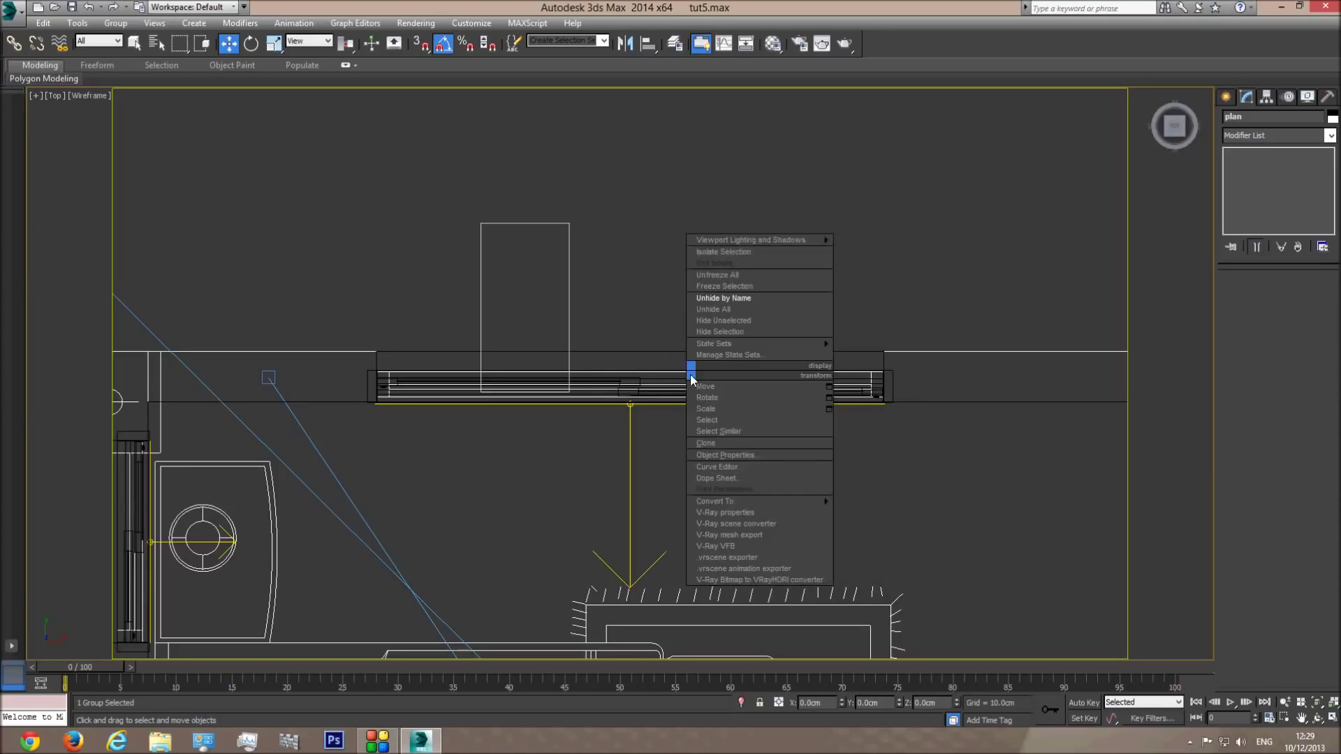
{"action": "left_click", "coordinate": [727, 334]}
{"action": "left_click", "coordinate": [1226, 96]}
{"action": "left_click", "coordinate": [1250, 185]}
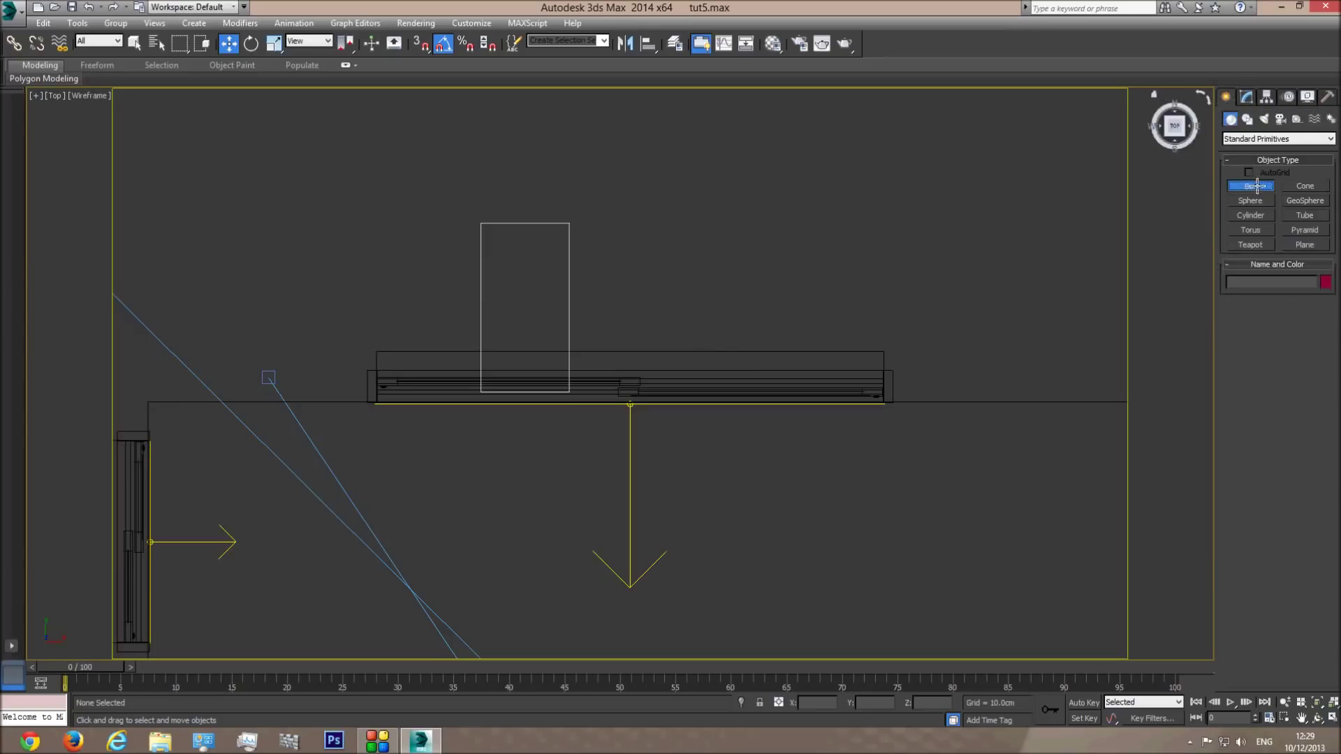
{"action": "left_click_drag", "start_coordinate": [885, 388], "coordinate": [619, 345]}
{"action": "right_click", "coordinate": [619, 345]}
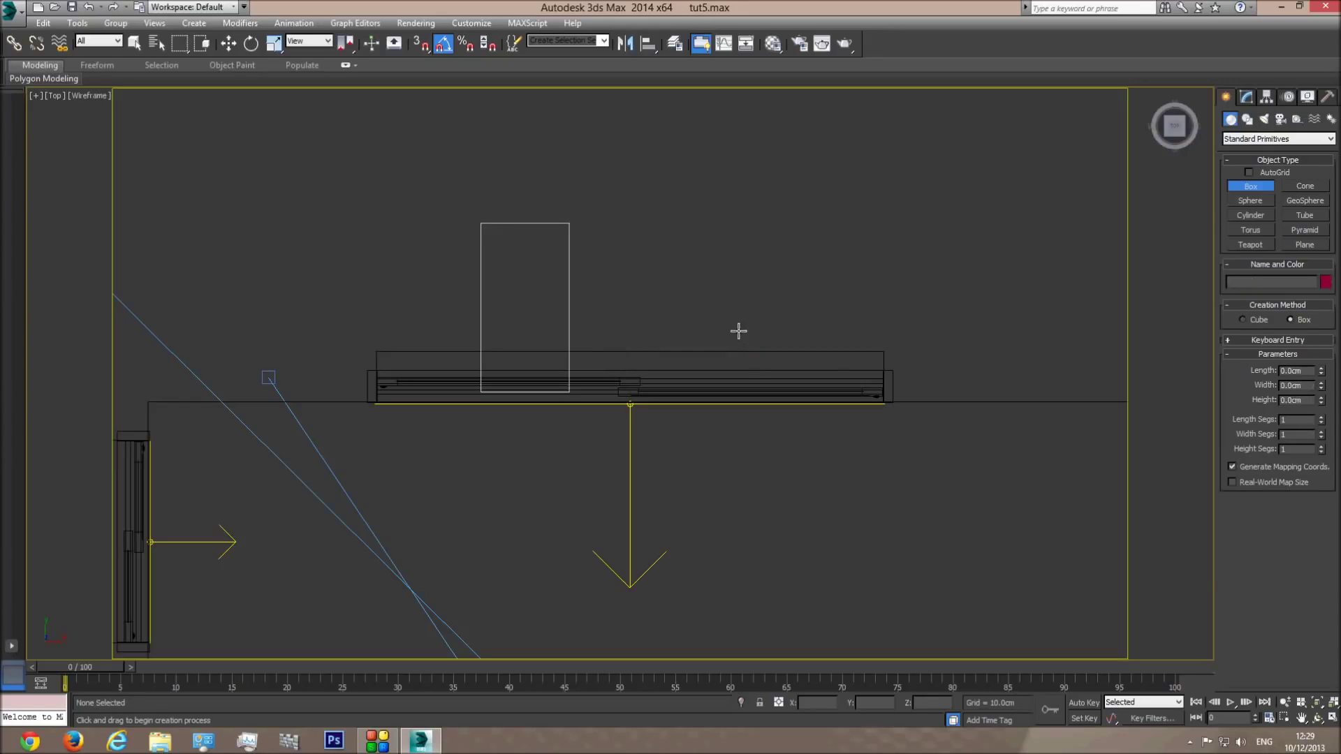
{"action": "left_click_drag", "start_coordinate": [880, 371], "coordinate": [375, 294]}
{"action": "right_click", "coordinate": [376, 294]}
Step: Open the calculator, work out a division by 3, and close it again
{"action": "key", "text": "XF86Calculator"}
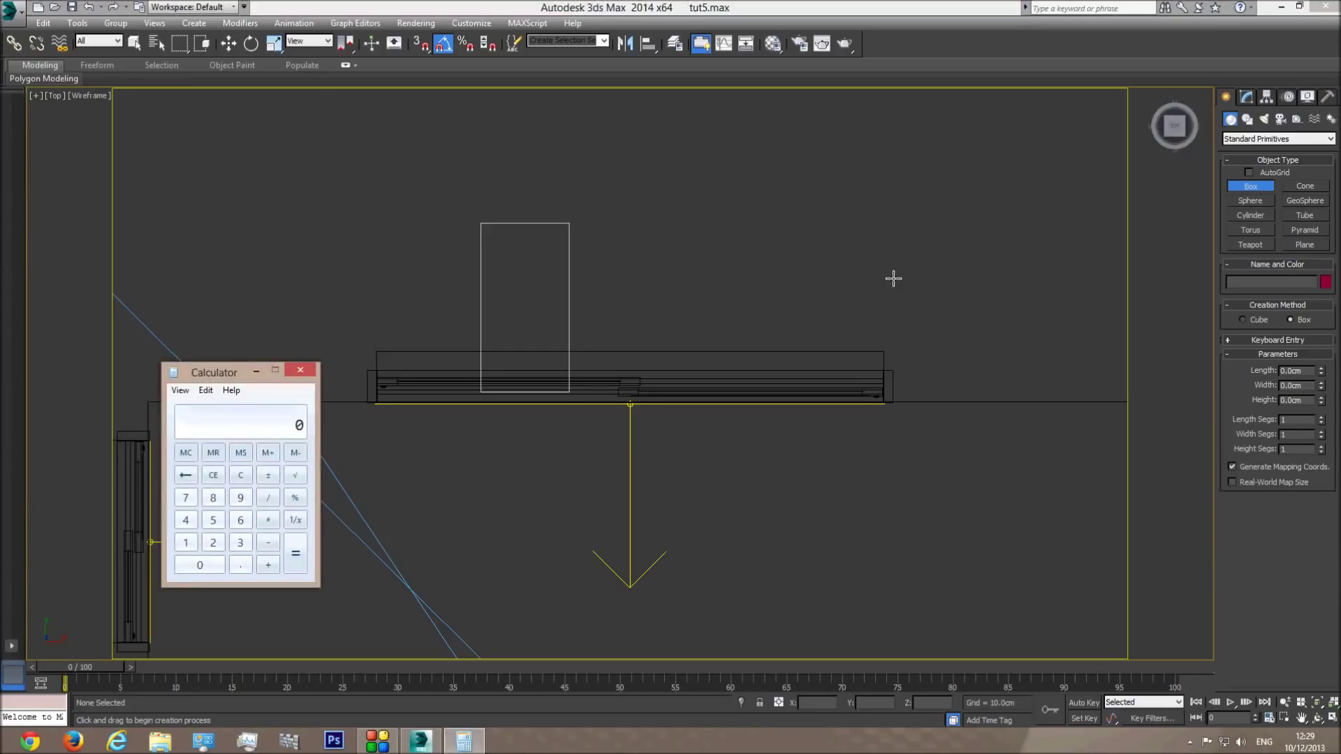
{"action": "type", "text": "3"}
{"action": "key", "text": "Return"}
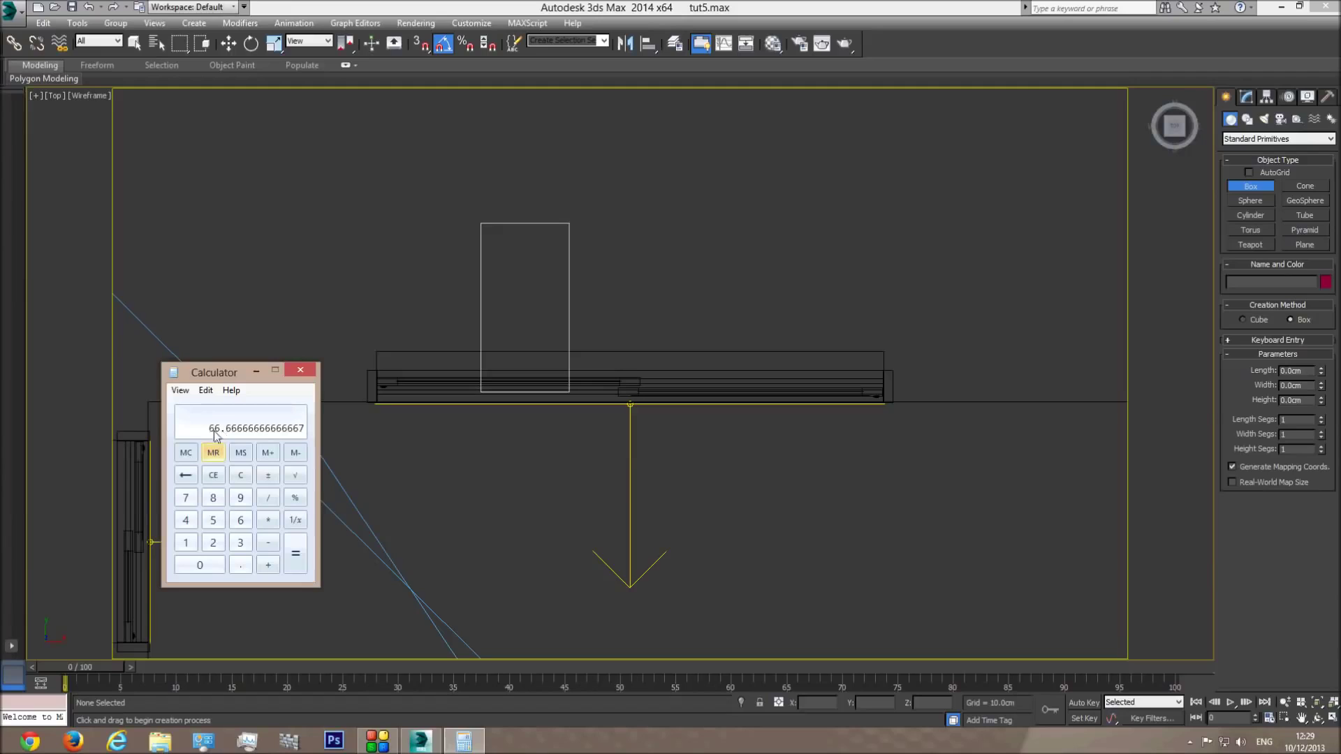
{"action": "left_click", "coordinate": [304, 375]}
Step: Return to the shaded Camera001 view and open the large sliding door for element editing
{"action": "key", "text": "c"}
{"action": "key", "text": "F3"}
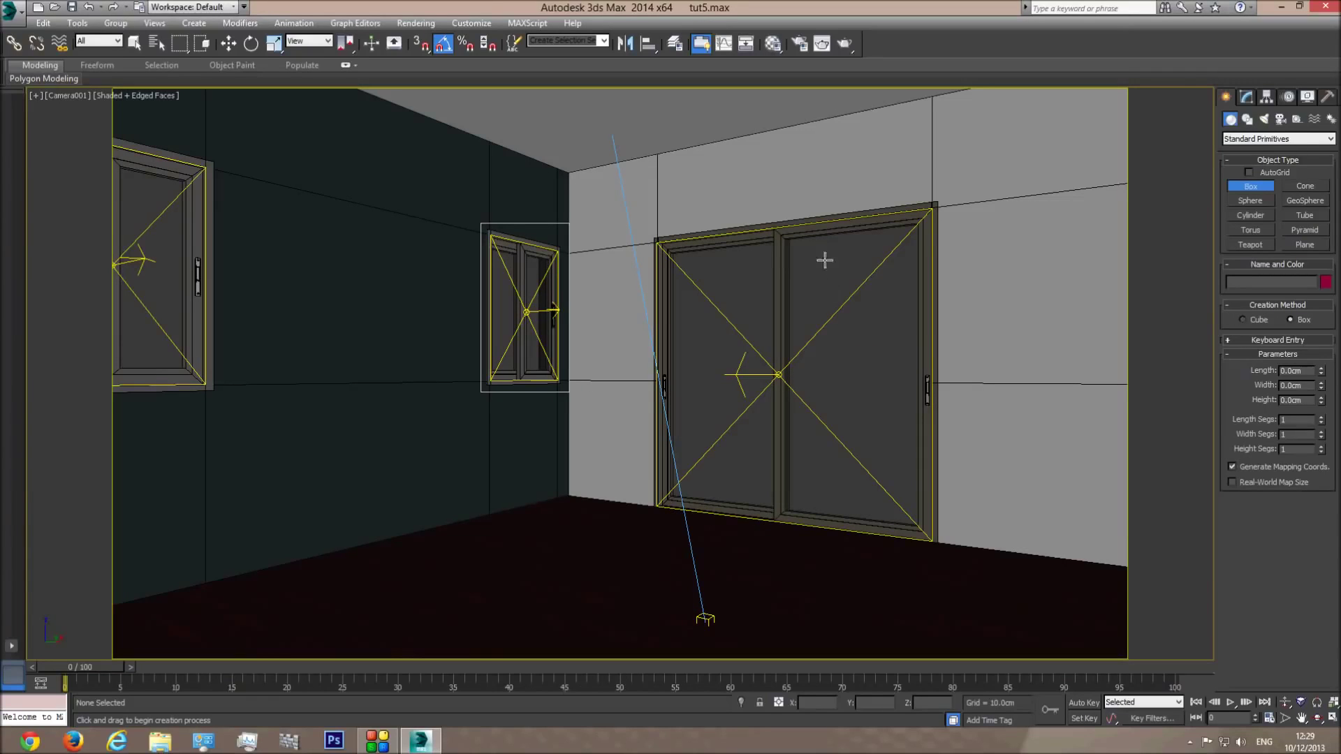
{"action": "key", "text": "w"}
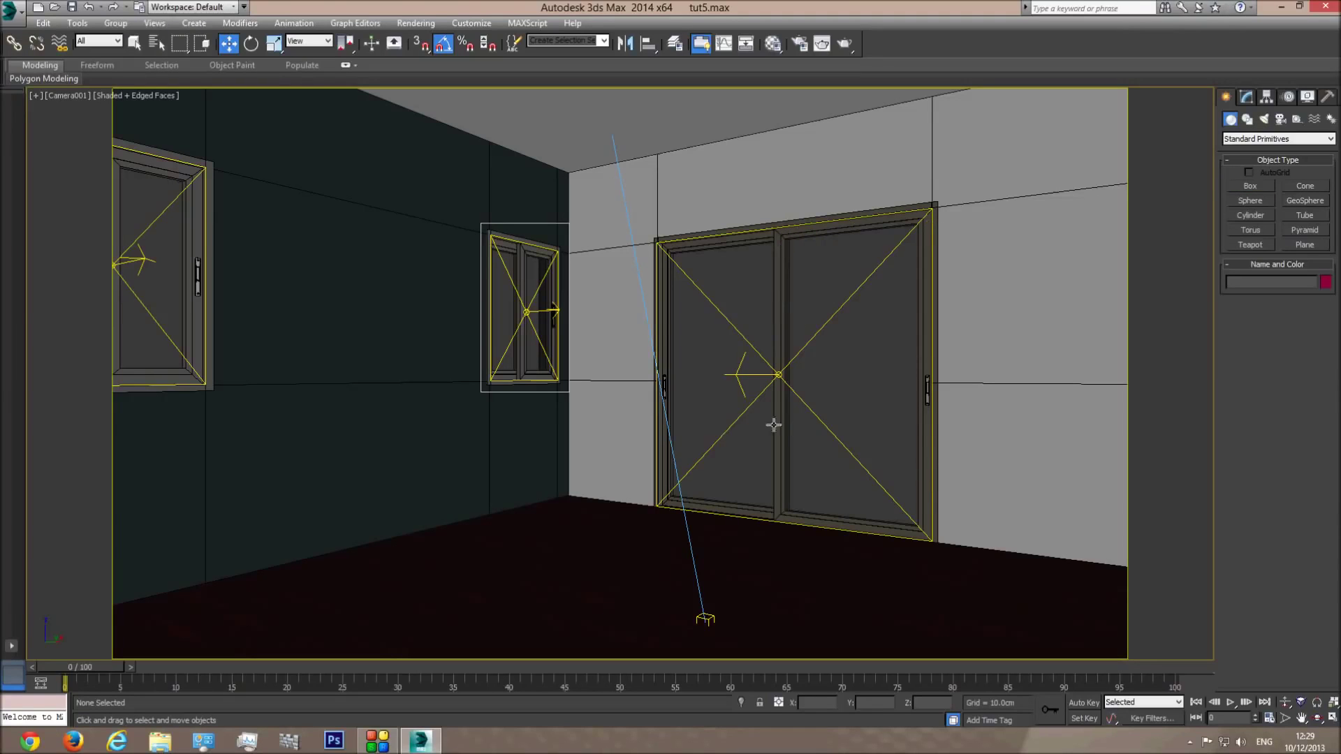
{"action": "left_click", "coordinate": [784, 229]}
{"action": "left_click", "coordinate": [1243, 103]}
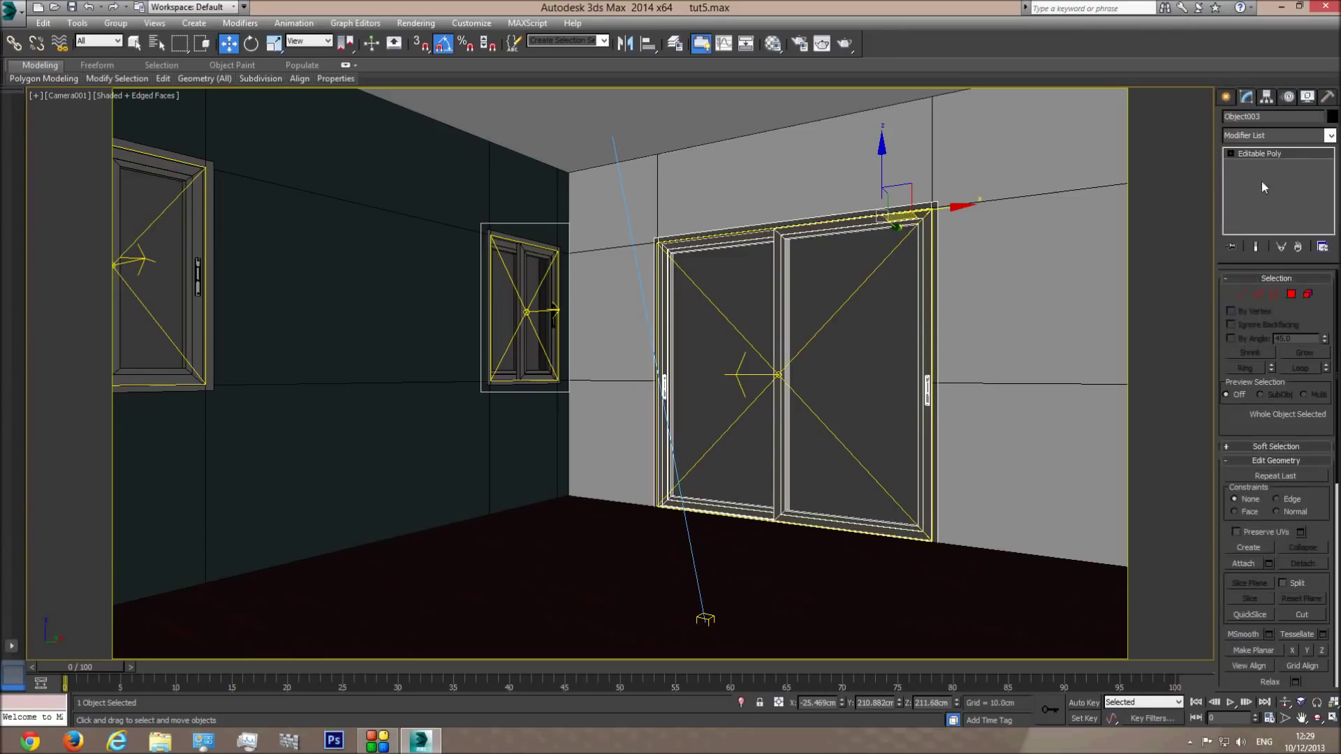
{"action": "left_click", "coordinate": [1307, 296]}
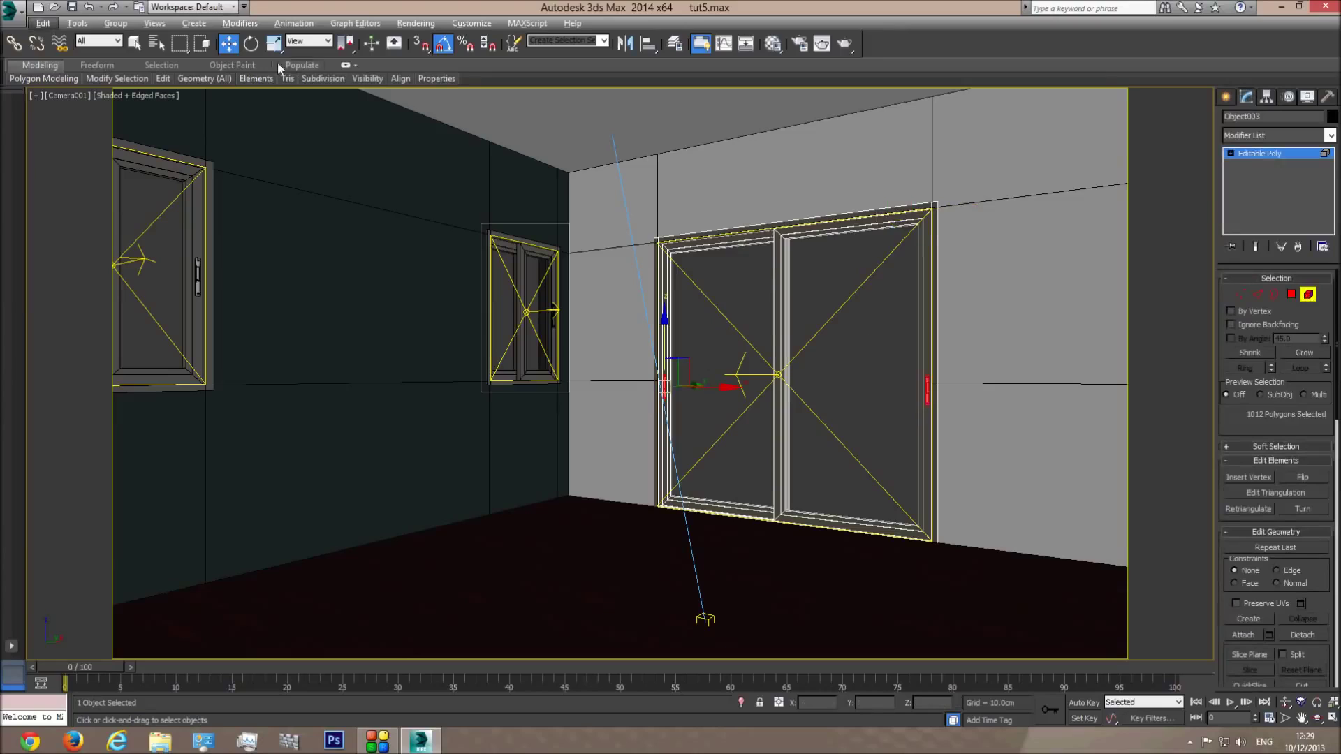
Step: Deselect the right handle, add the left sash to the left handle, slide them about 40 cm along X, and leave element editing
{"action": "left_click", "coordinate": [135, 43]}
{"action": "left_click_drag", "start_coordinate": [1040, 504], "coordinate": [1039, 506], "text": "alt"}
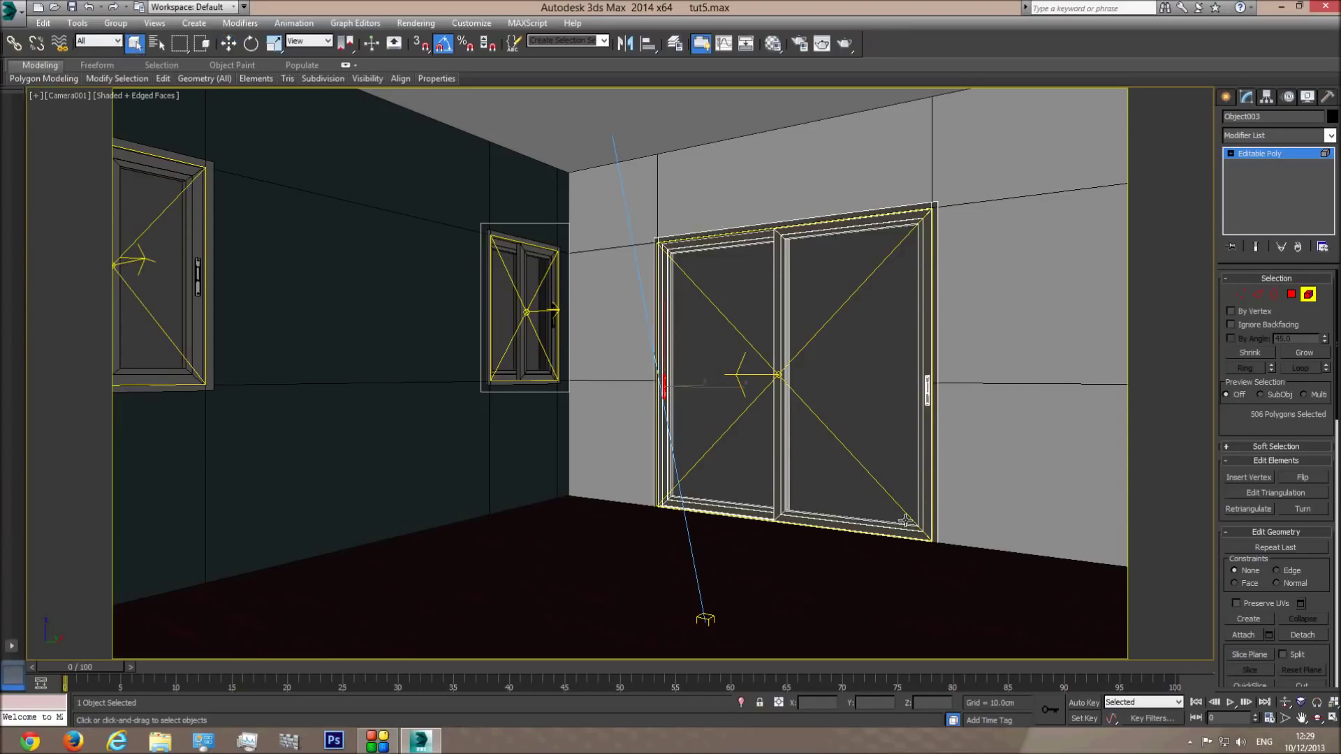
{"action": "left_click", "coordinate": [737, 279]}
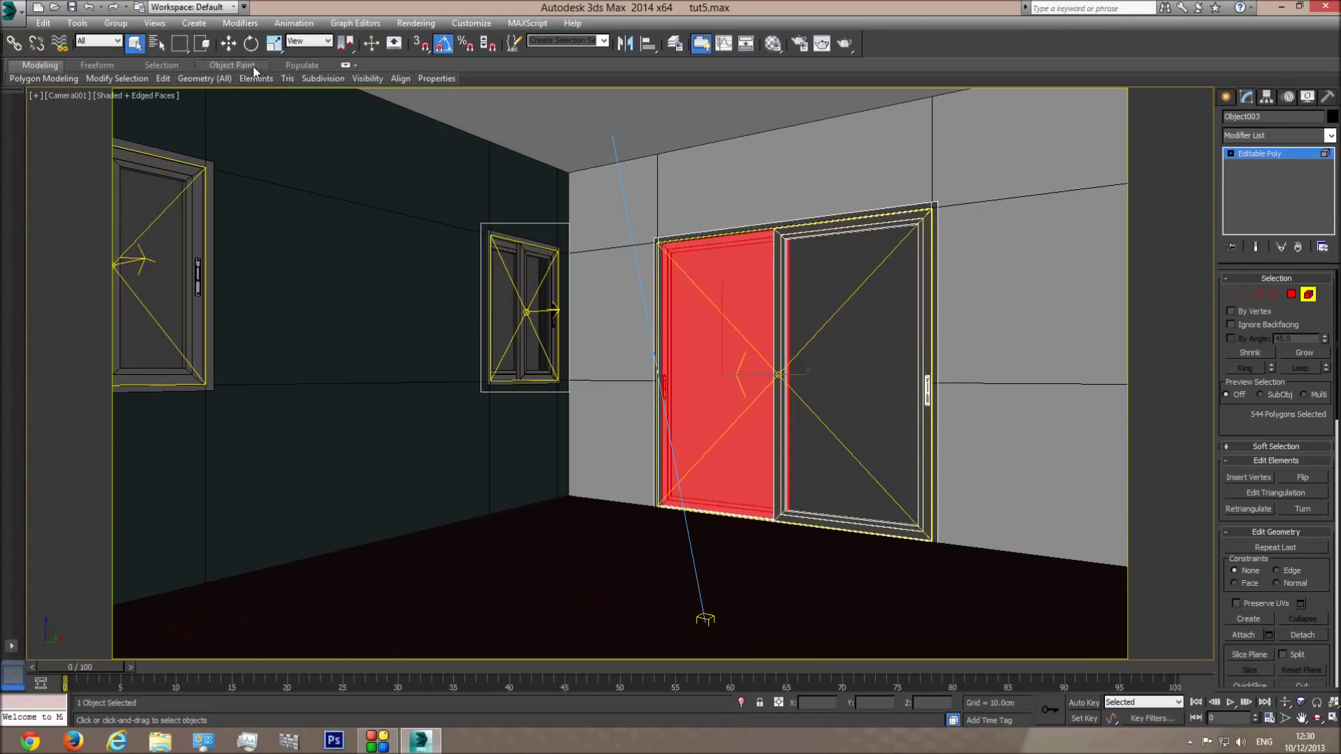
{"action": "left_click", "coordinate": [229, 43]}
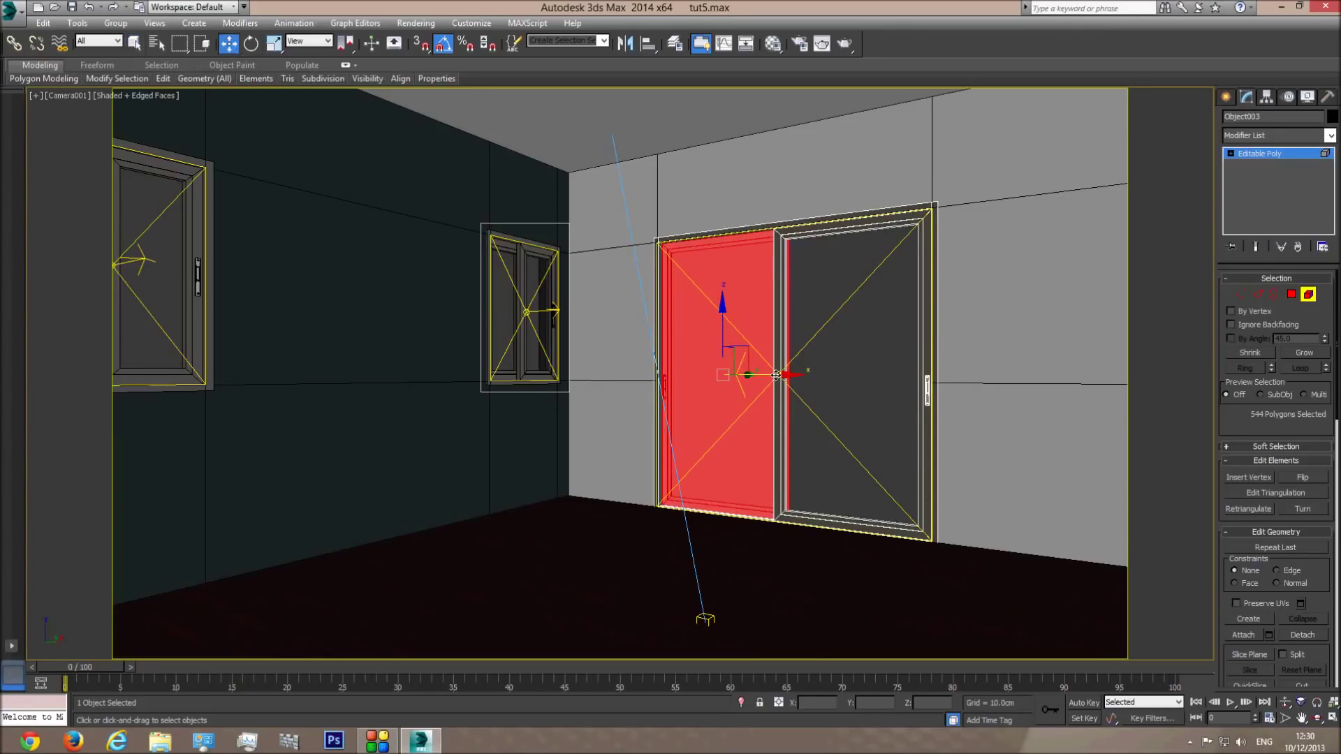
{"action": "left_click_drag", "start_coordinate": [779, 375], "coordinate": [825, 392]}
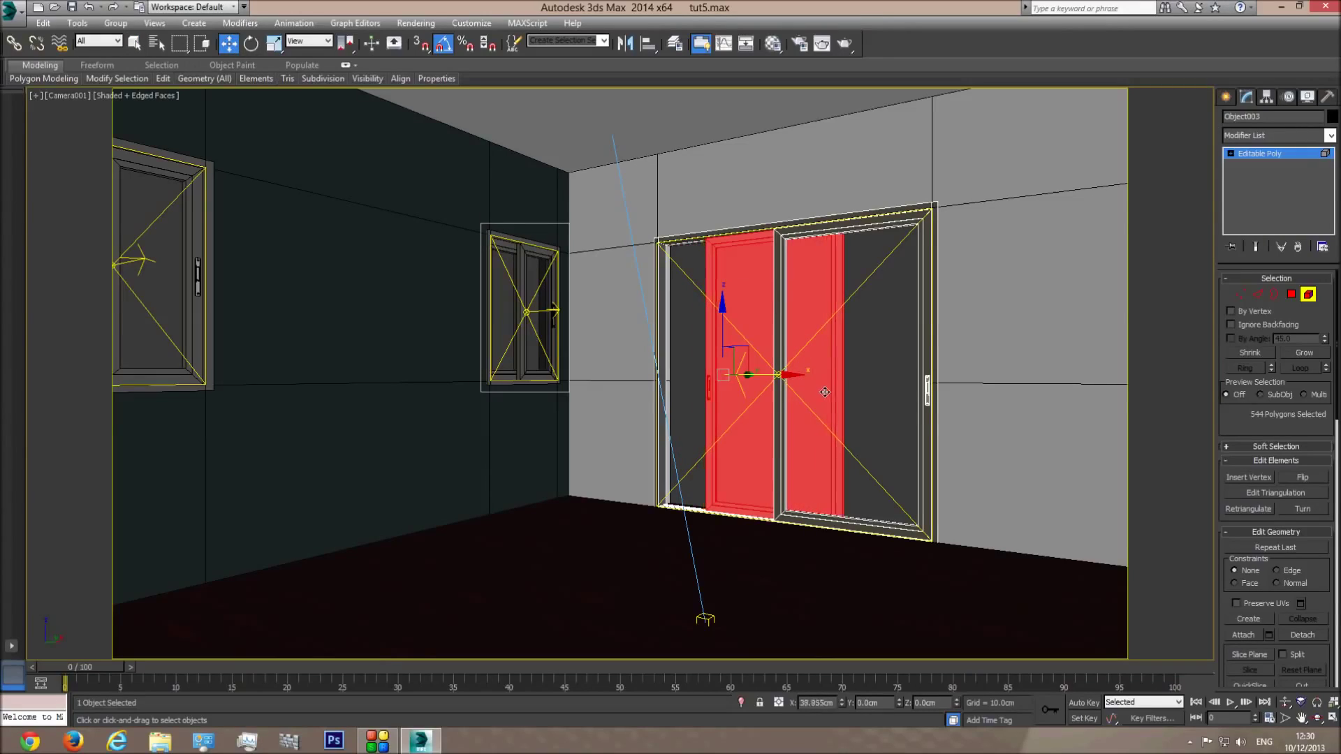
{"action": "left_click", "coordinate": [1308, 298]}
{"action": "left_click", "coordinate": [686, 334]}
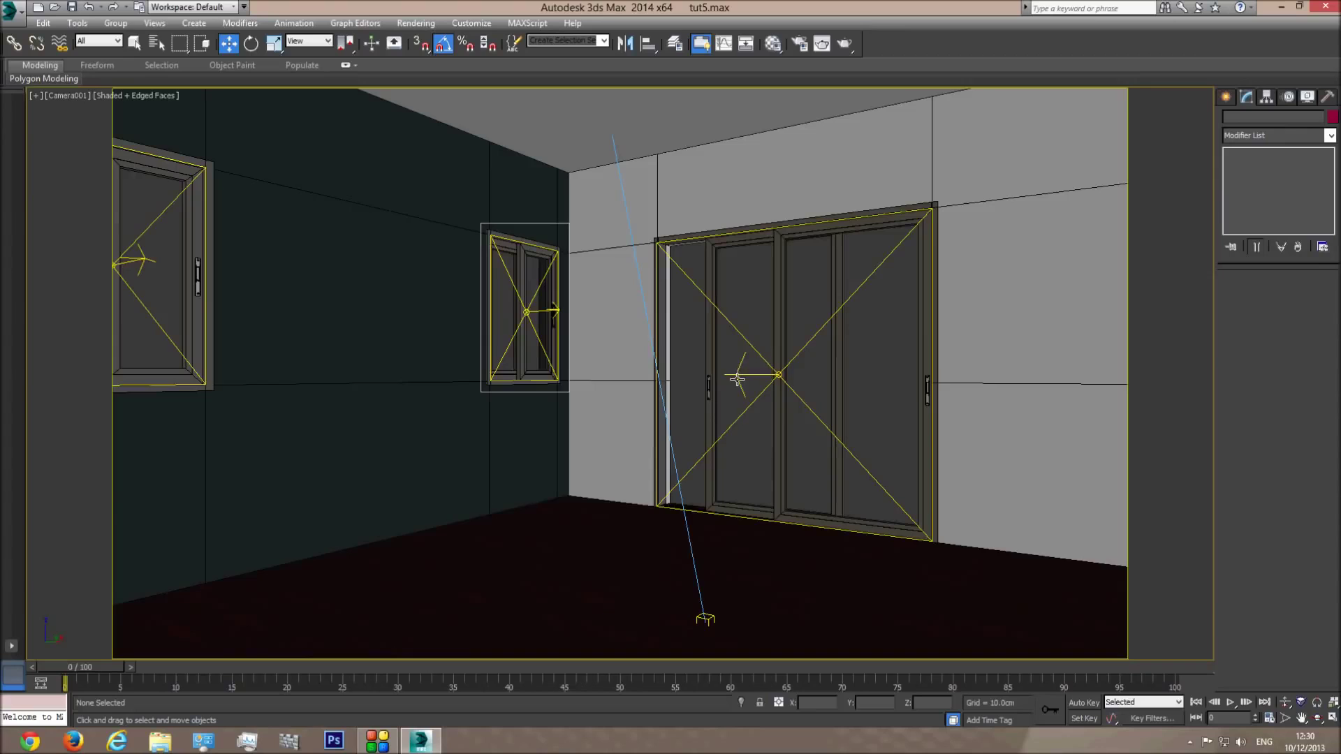
Step: Render the Camera001 view with the area set to Region, framing the region around the whole large sliding door
{"action": "key", "text": "t"}
{"action": "key", "text": "c"}
{"action": "left_click", "coordinate": [821, 45]}
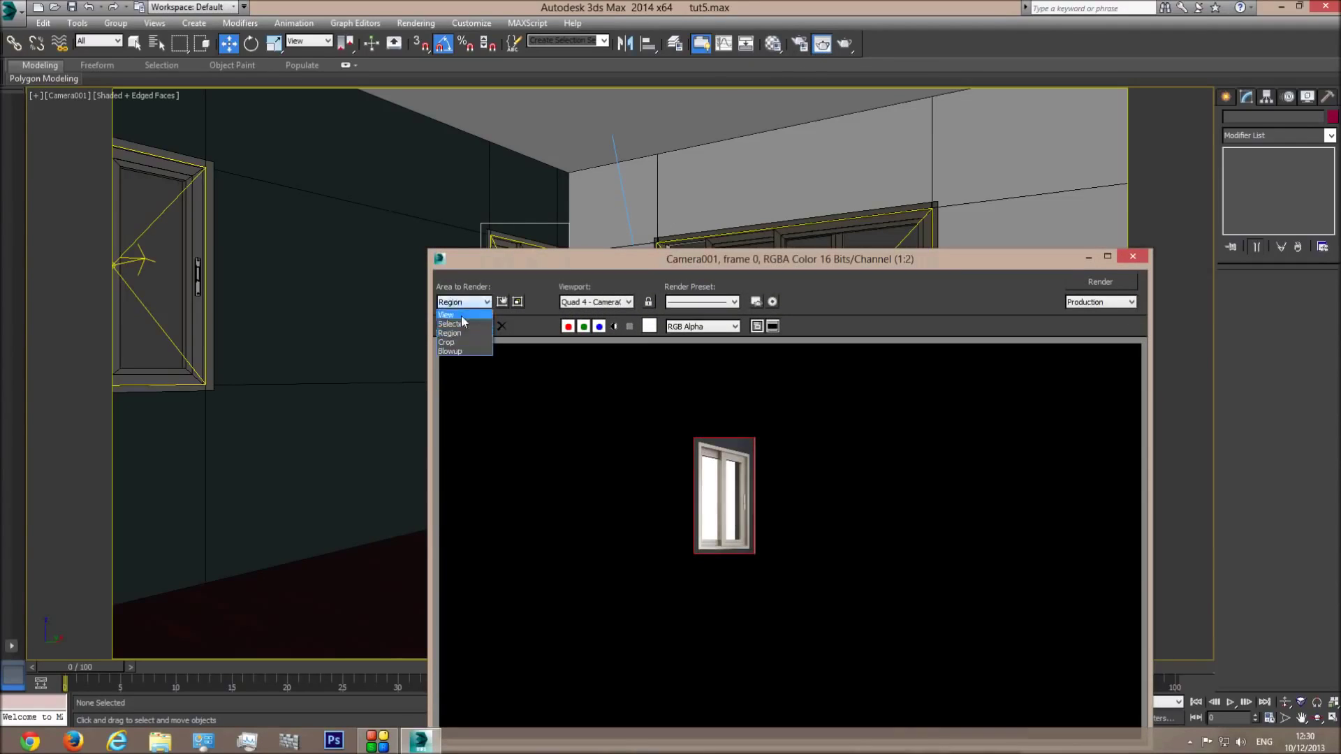
{"action": "left_click", "coordinate": [468, 332]}
{"action": "left_click_drag", "start_coordinate": [780, 262], "coordinate": [745, 610]}
{"action": "left_click_drag", "start_coordinate": [544, 341], "coordinate": [731, 406]}
{"action": "left_click_drag", "start_coordinate": [737, 342], "coordinate": [943, 192]}
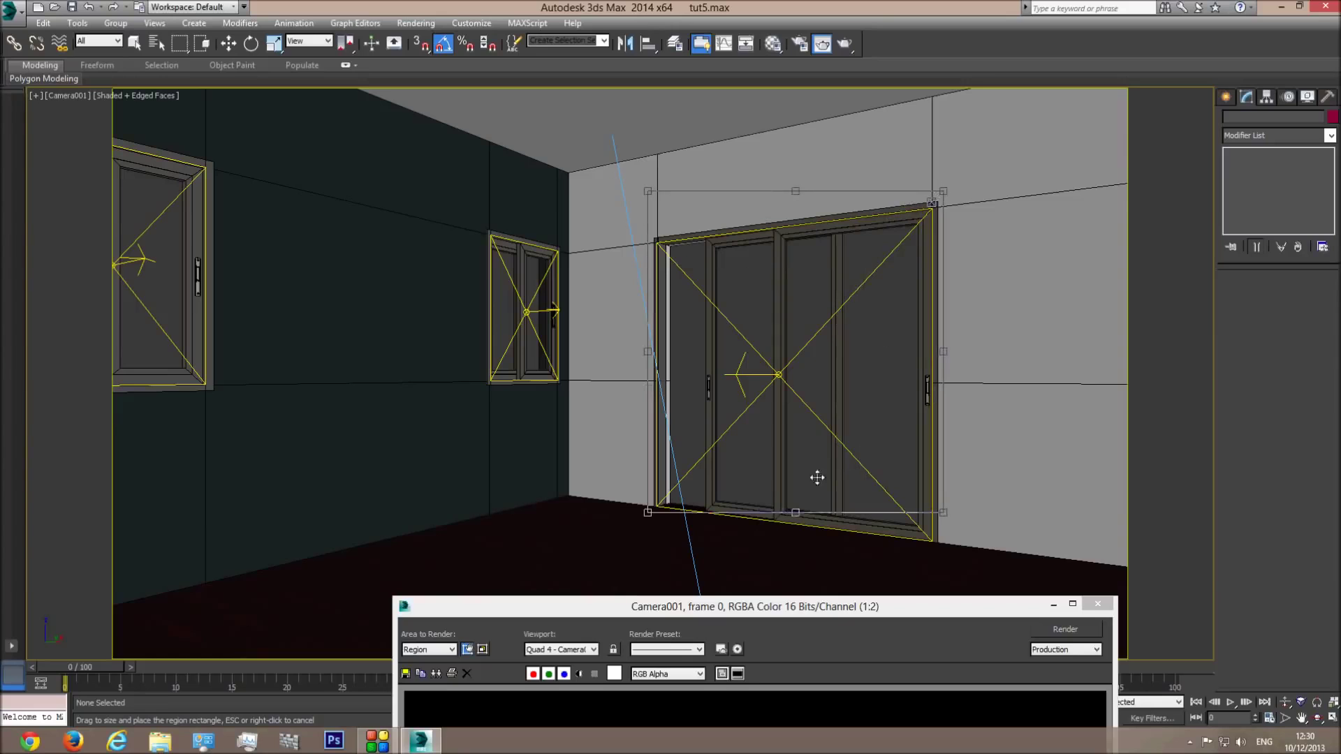
{"action": "left_click_drag", "start_coordinate": [796, 514], "coordinate": [795, 562]}
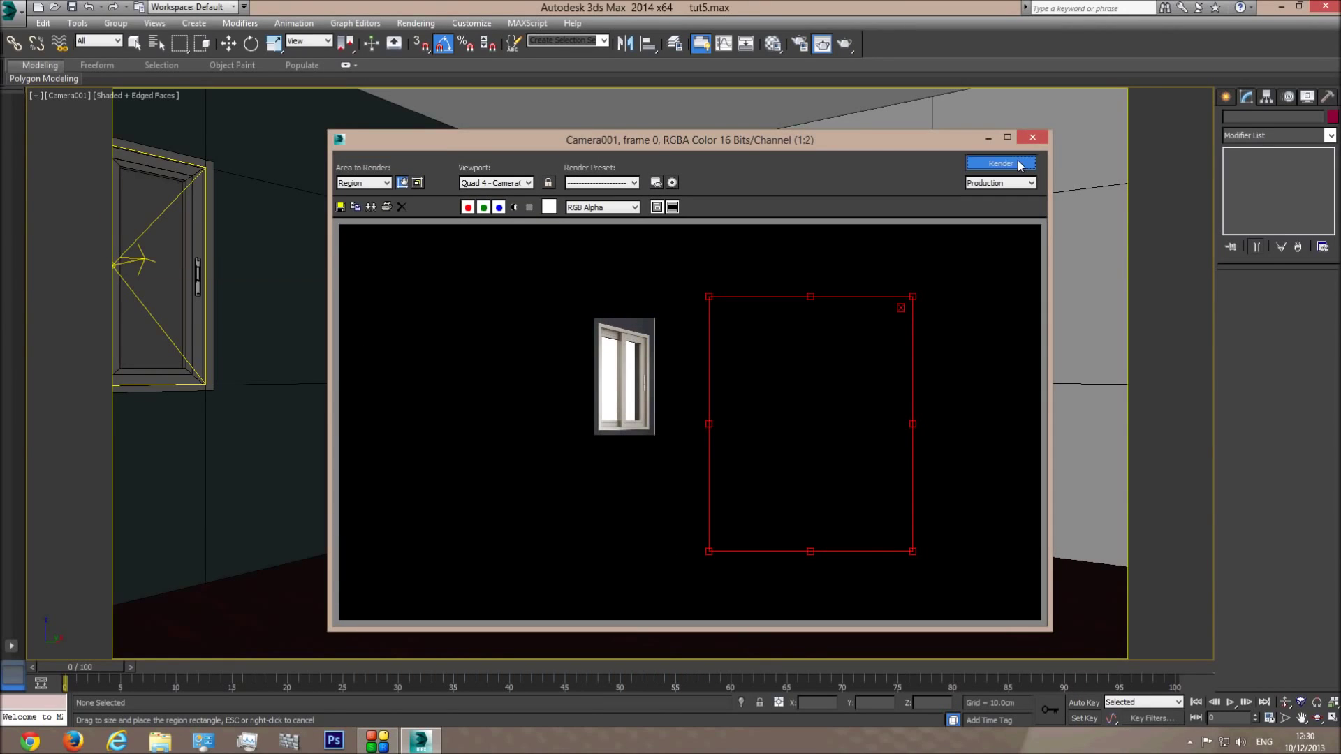
{"action": "left_click", "coordinate": [1000, 162]}
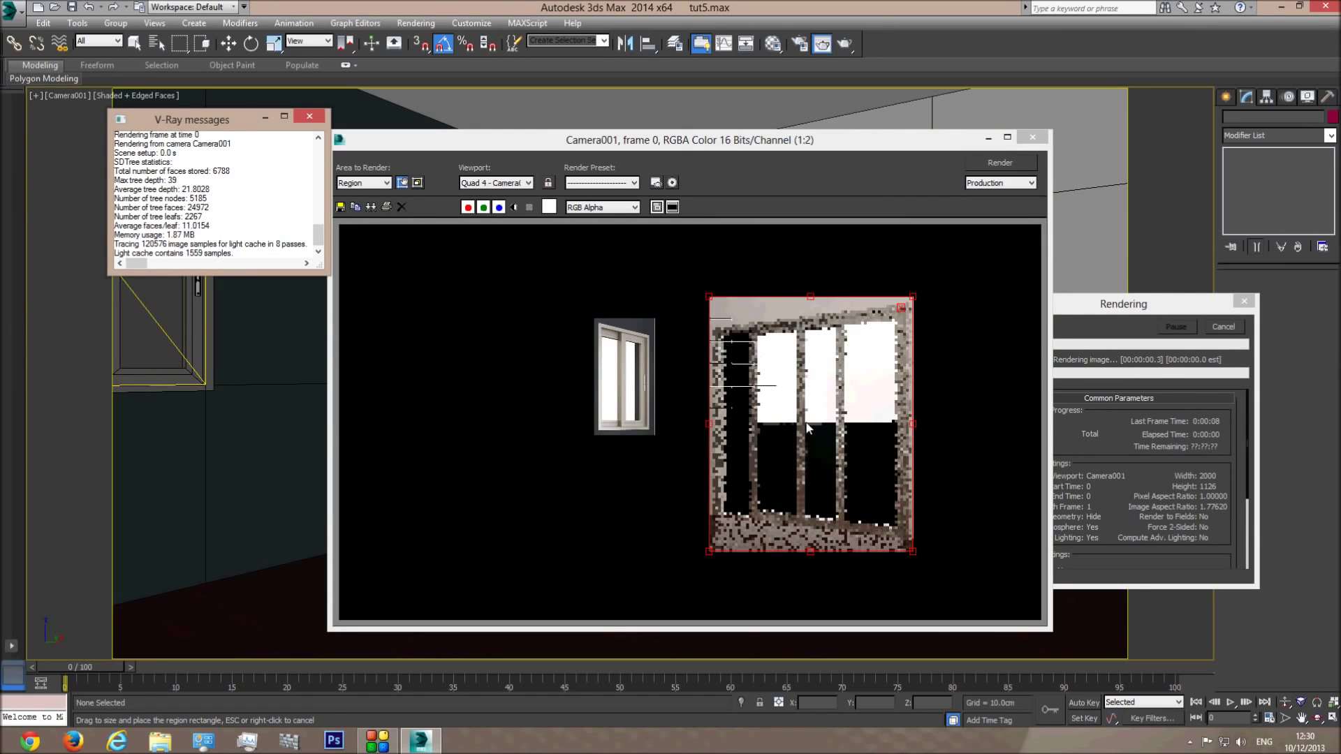
Step: Examine the sliding door's frames, sashes, handles and floor-level edge up close in the region render
{"action": "scroll", "coordinate": [812, 424], "scroll_direction": "up", "scroll_amount": 1}
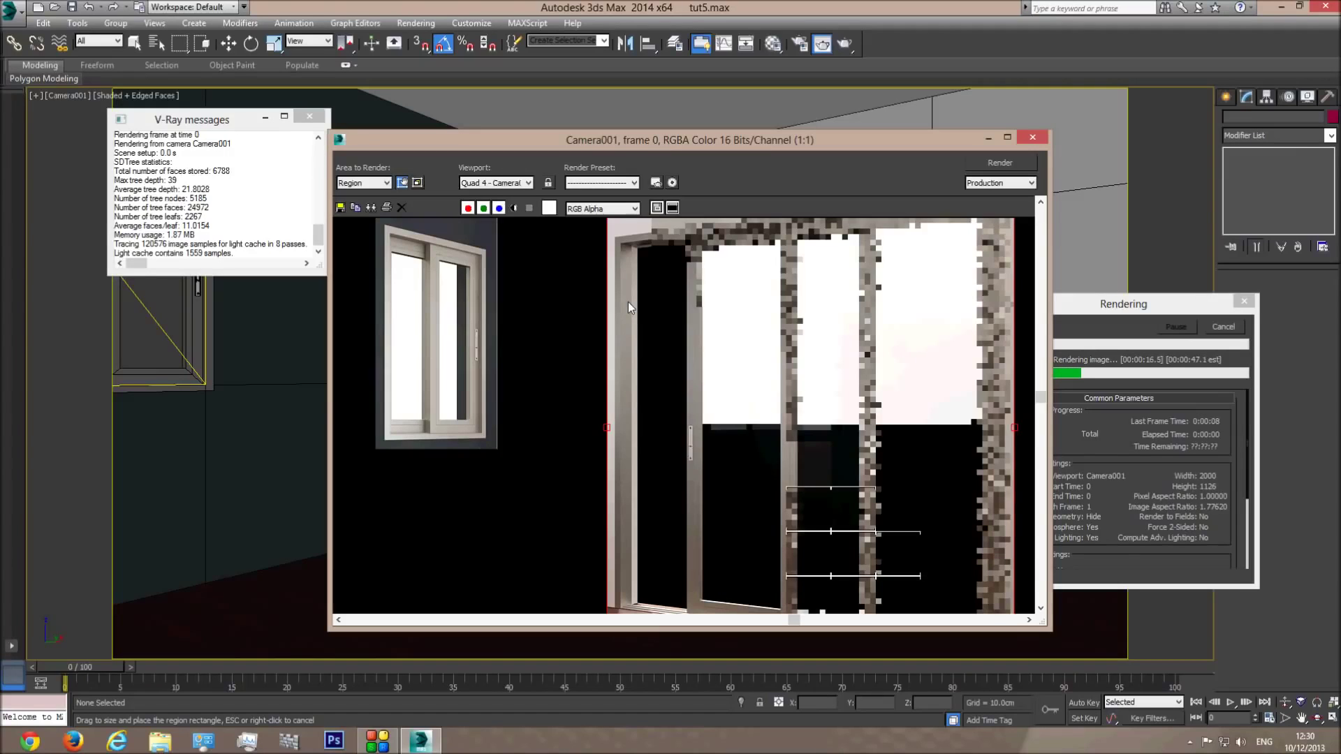
{"action": "scroll", "coordinate": [773, 452], "scroll_direction": "down", "scroll_amount": 1}
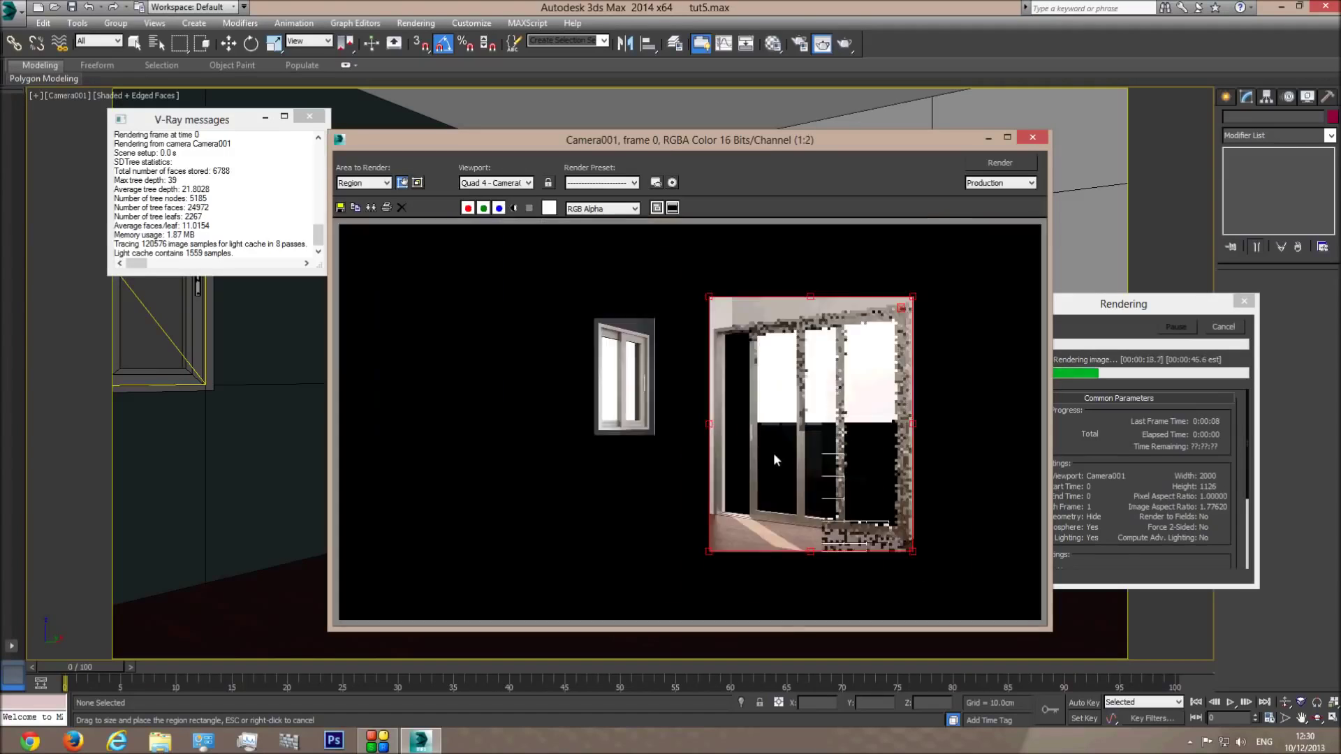
{"action": "scroll", "coordinate": [789, 516], "scroll_direction": "up", "scroll_amount": 1}
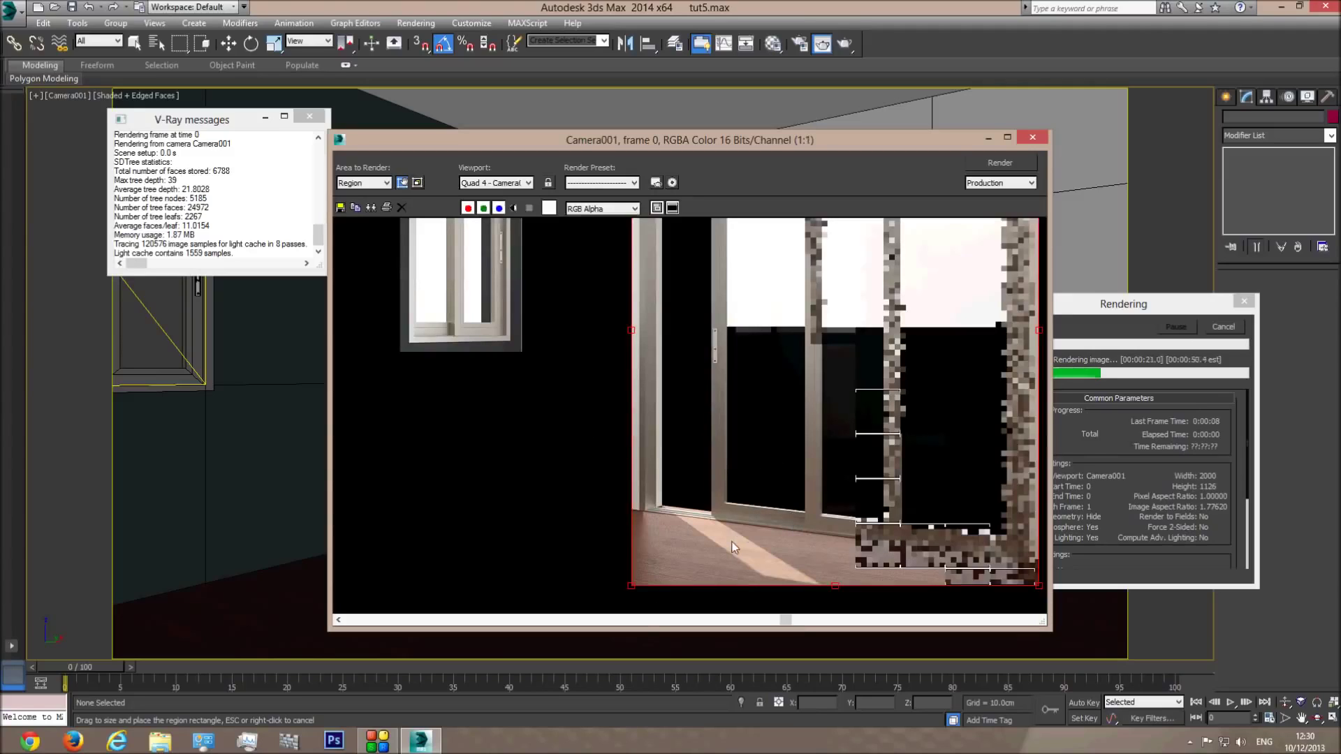
{"action": "scroll", "coordinate": [772, 573], "scroll_direction": "down", "scroll_amount": 1}
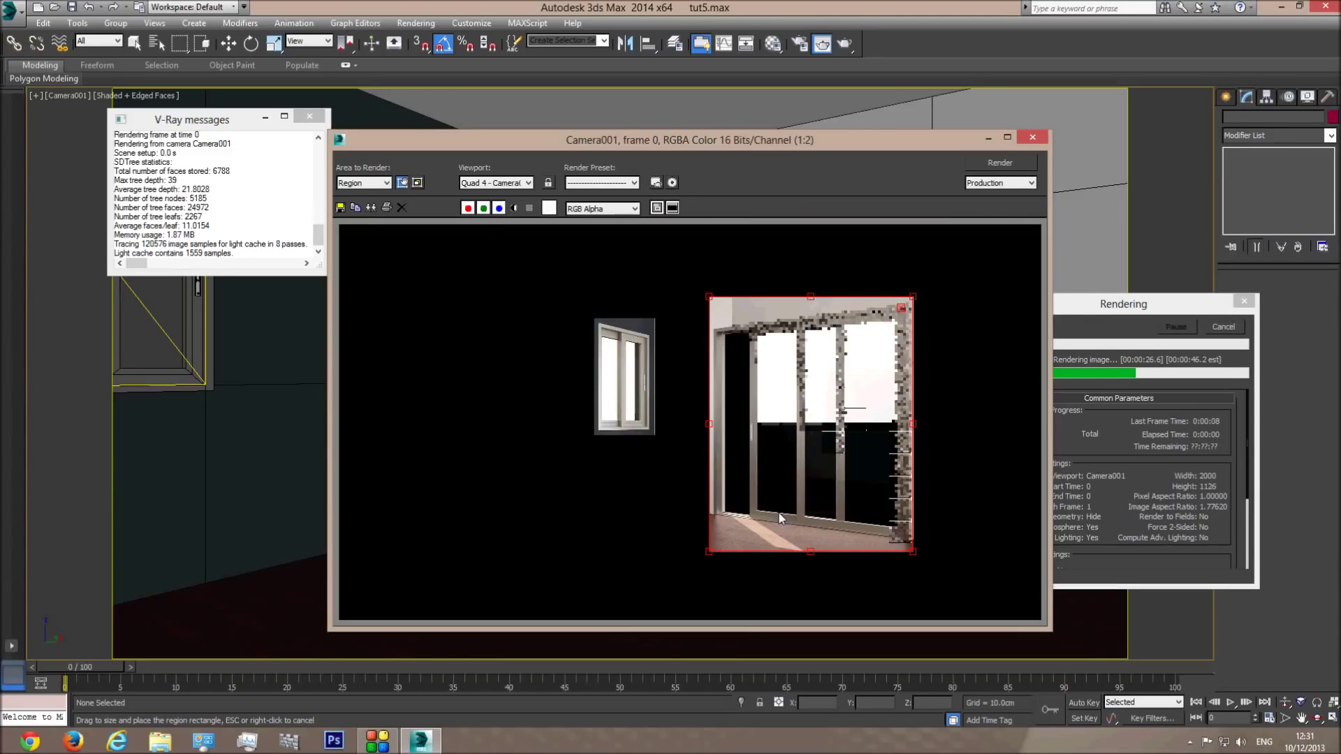
{"action": "scroll", "coordinate": [823, 550], "scroll_direction": "up", "scroll_amount": 1}
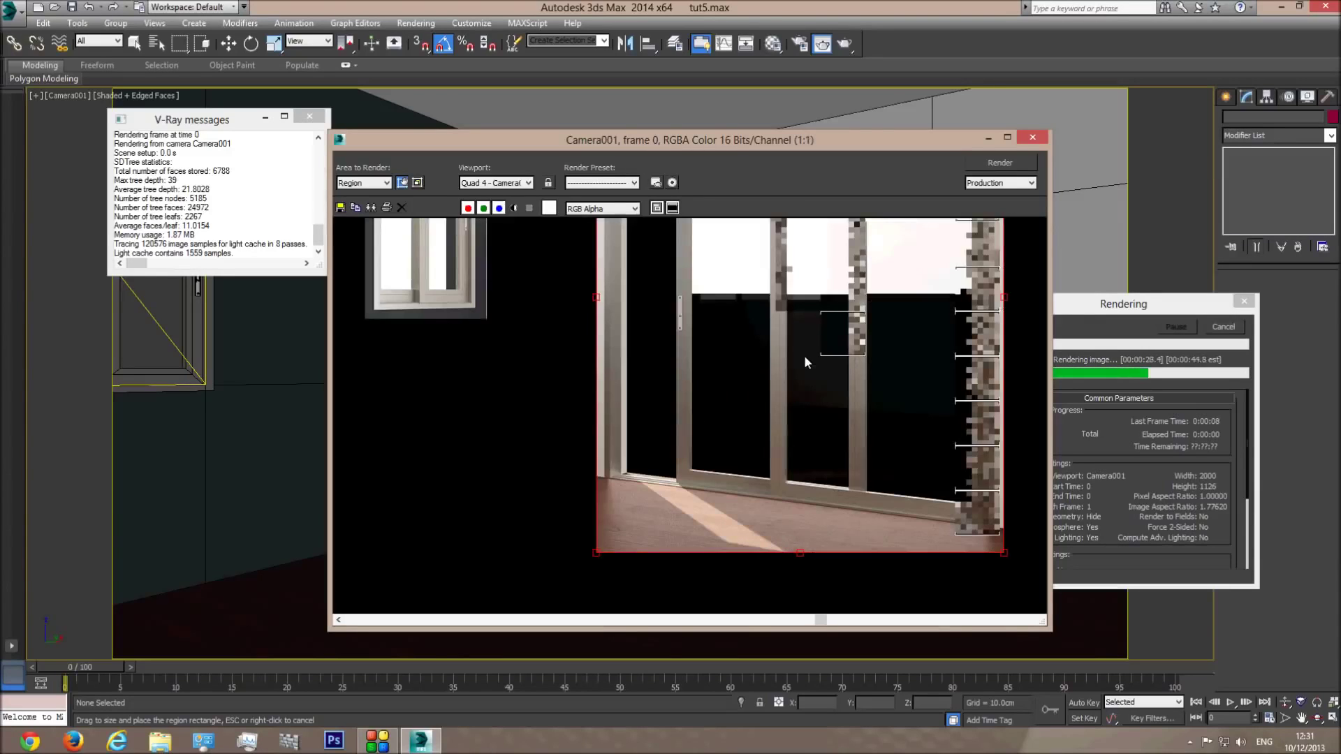
{"action": "scroll", "coordinate": [807, 354], "scroll_direction": "down", "scroll_amount": 1}
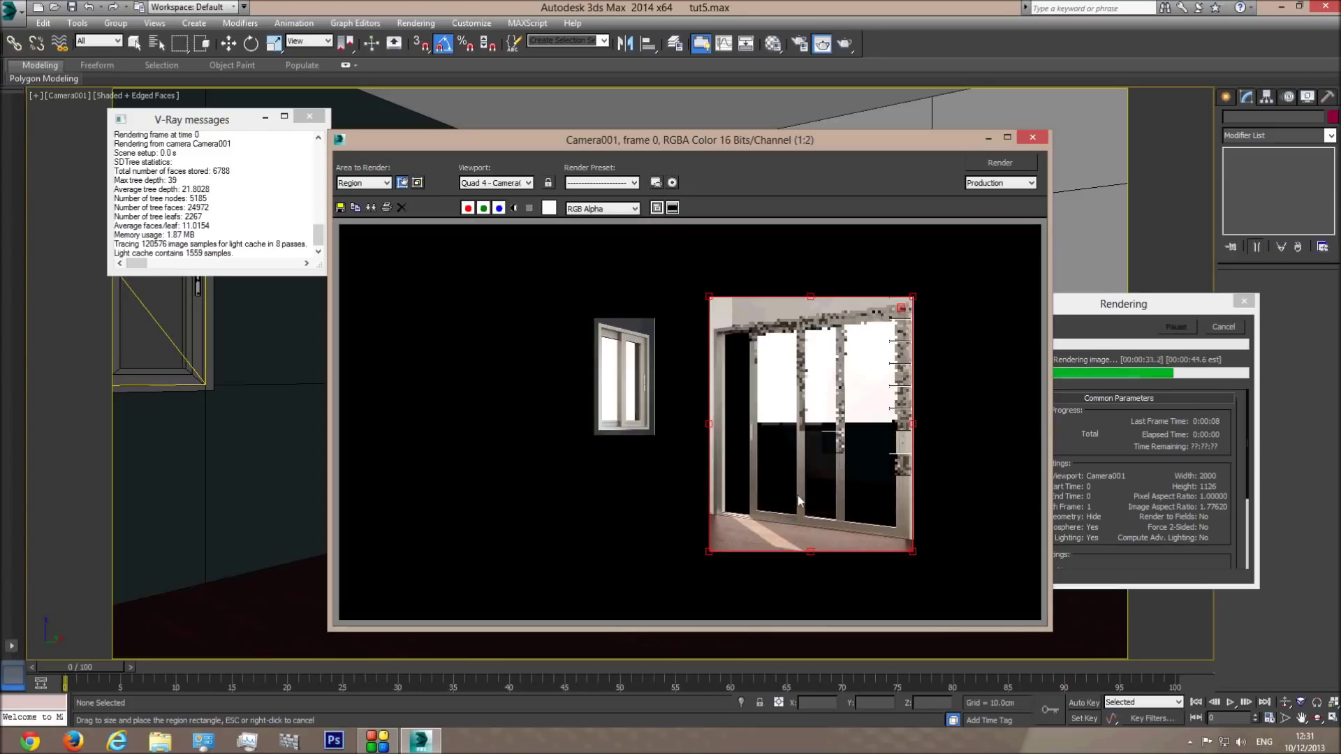
{"action": "scroll", "coordinate": [797, 496], "scroll_direction": "up", "scroll_amount": 1}
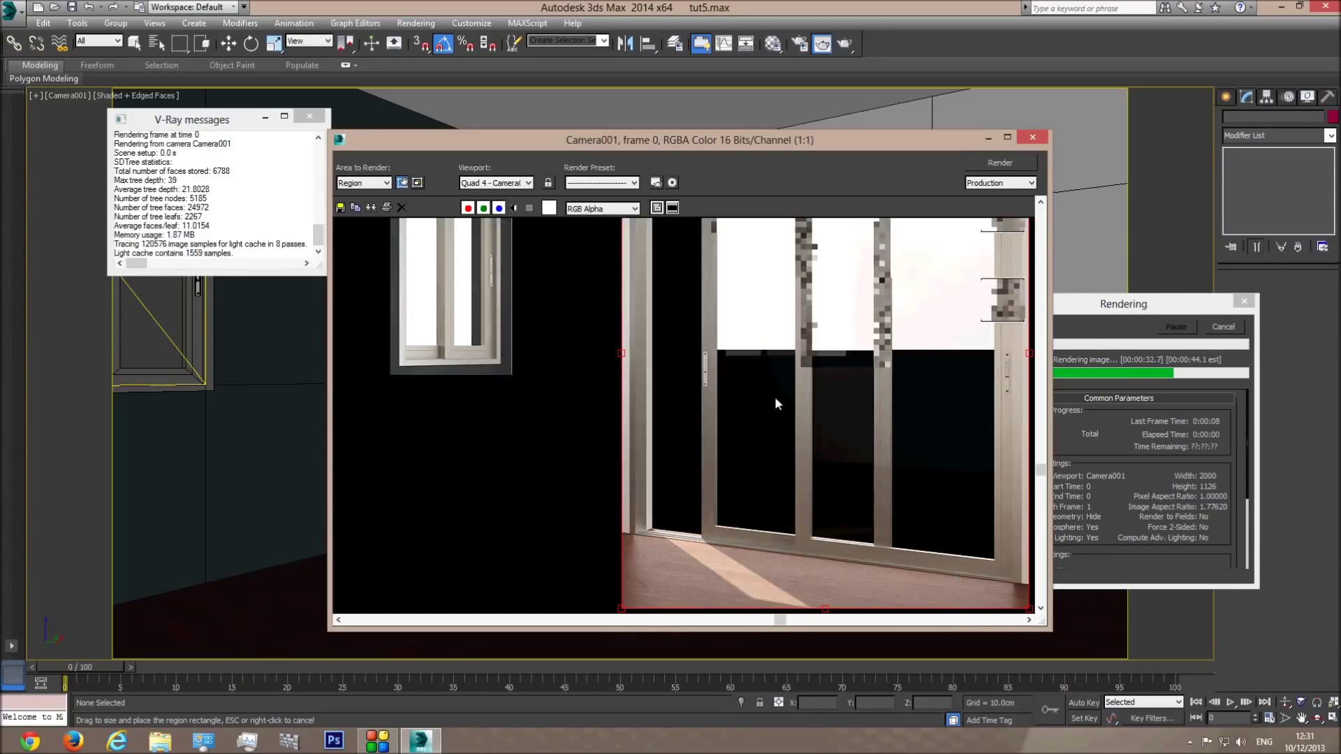
{"action": "scroll", "coordinate": [827, 395], "scroll_direction": "down", "scroll_amount": 1}
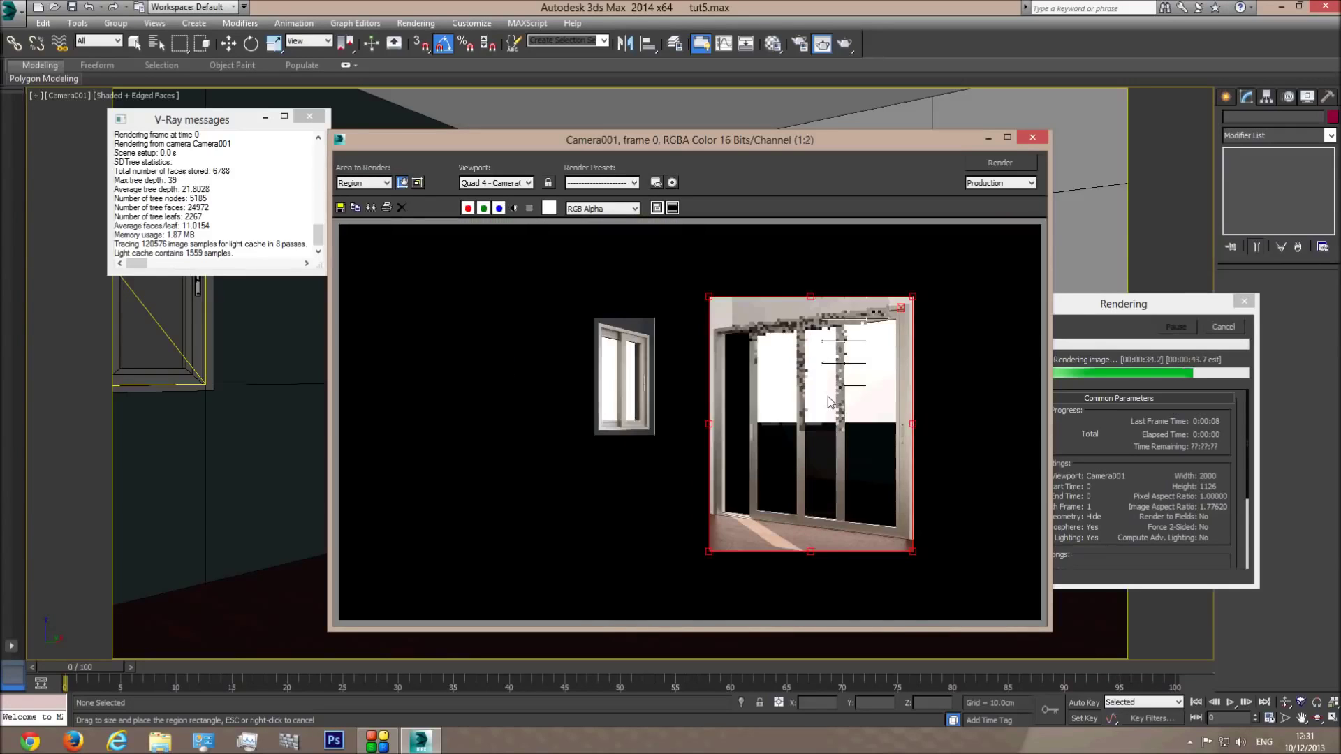
{"action": "scroll", "coordinate": [768, 457], "scroll_direction": "up", "scroll_amount": 1}
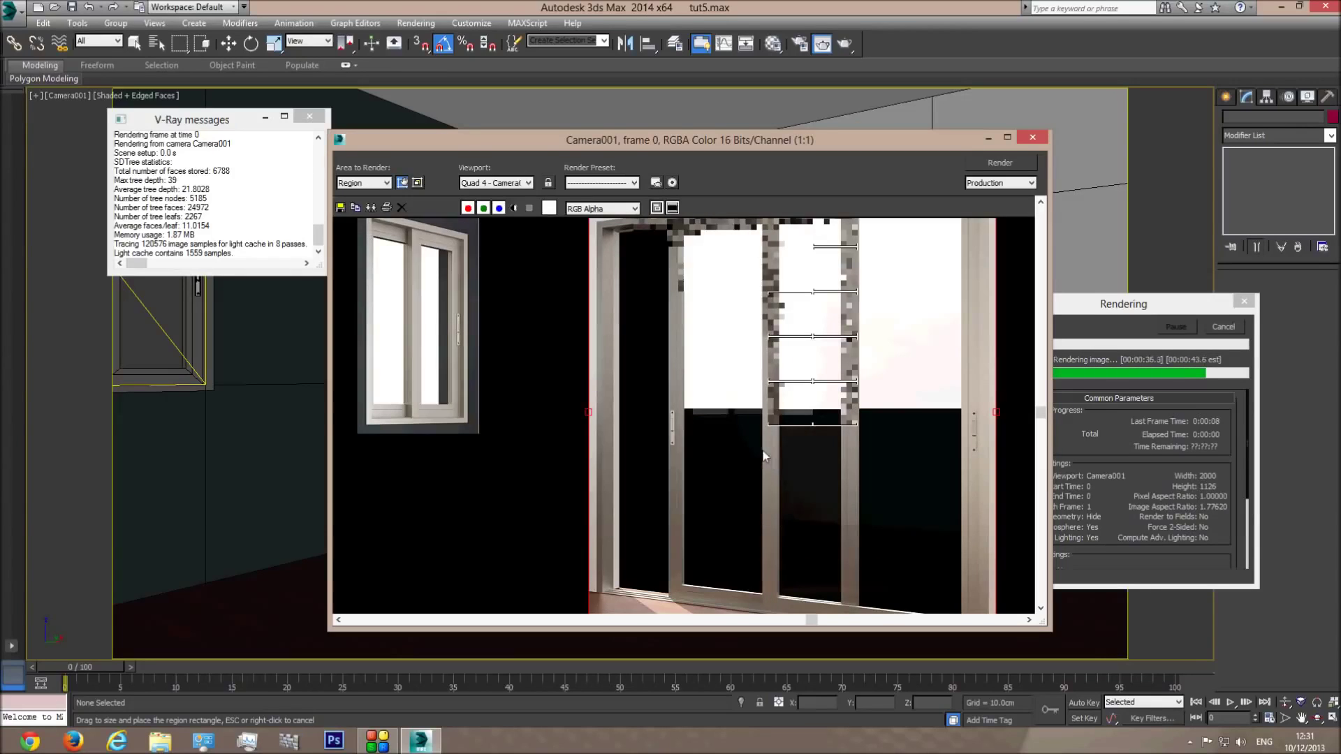
{"action": "scroll", "coordinate": [760, 454], "scroll_direction": "down", "scroll_amount": 1}
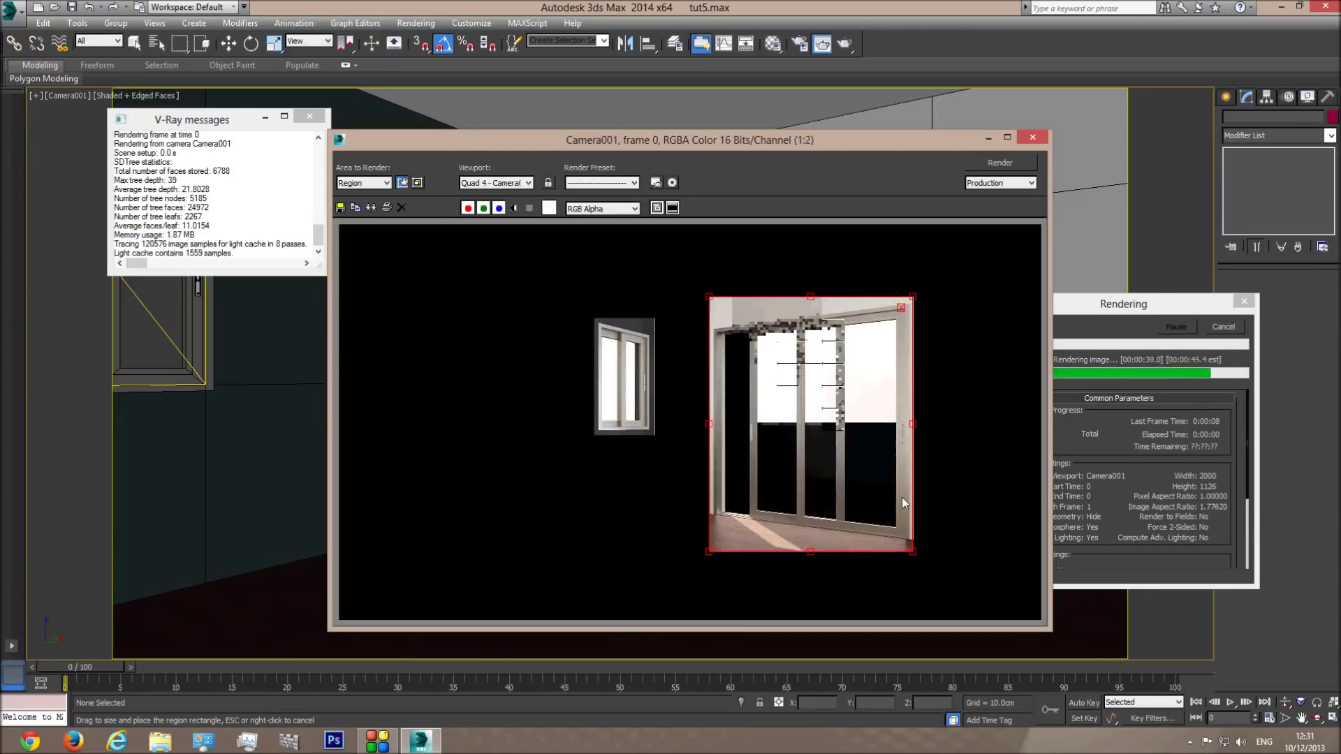
{"action": "scroll", "coordinate": [903, 497], "scroll_direction": "up", "scroll_amount": 1}
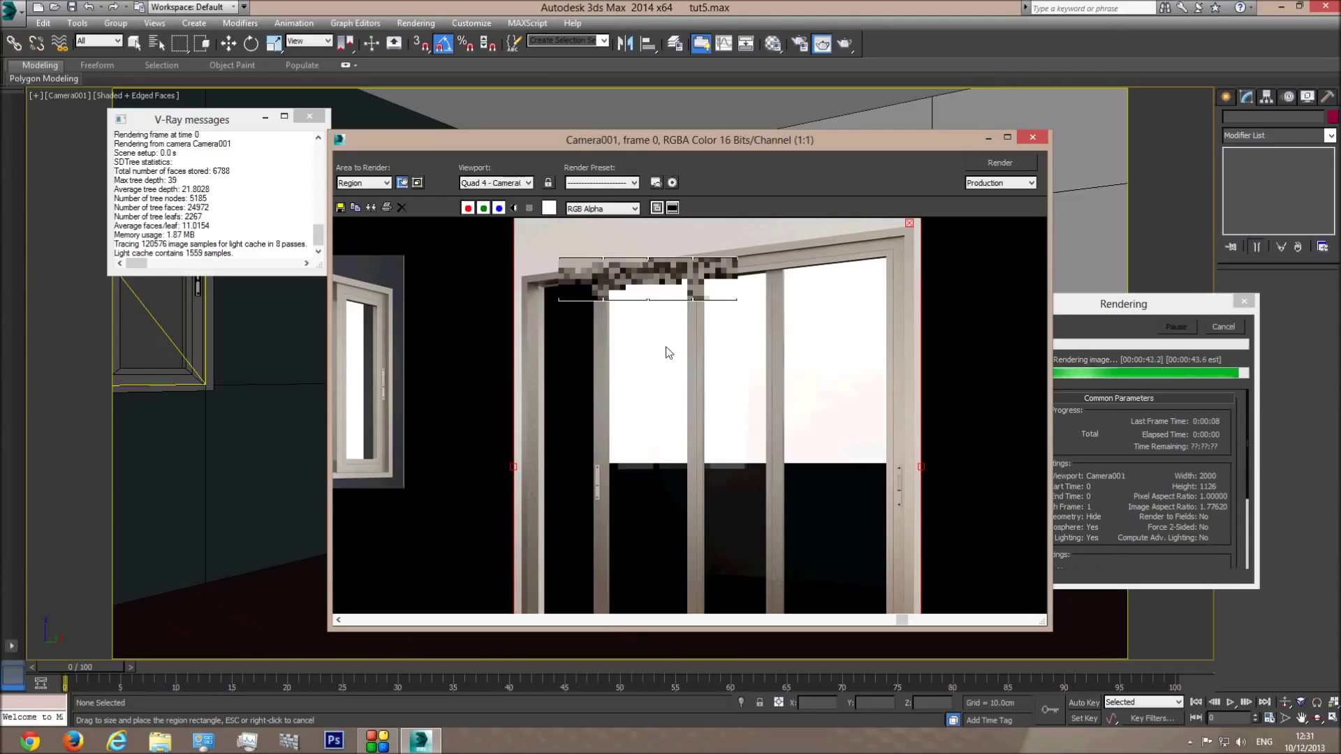
{"action": "scroll", "coordinate": [668, 396], "scroll_direction": "down", "scroll_amount": 1}
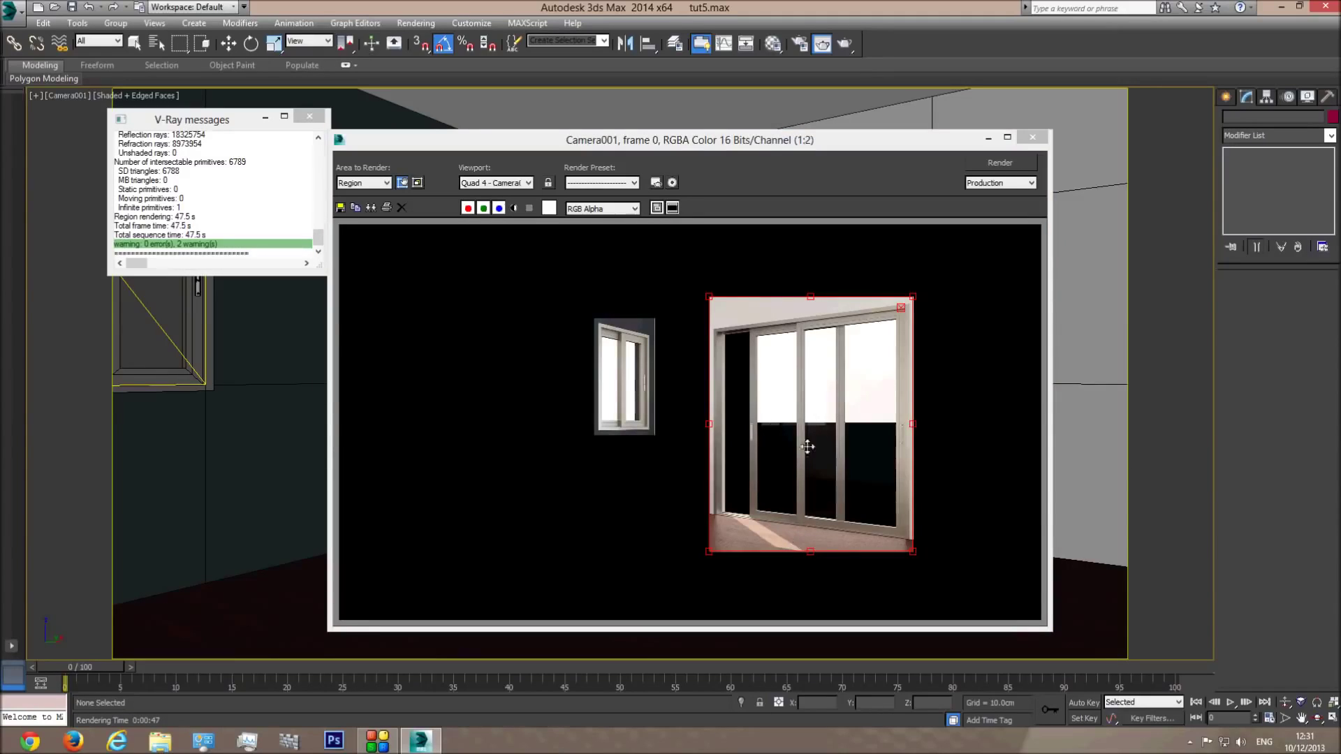
Step: Leave the render window and open the Material Editor on the five-part Multi/Sub-Object material
{"action": "left_click", "coordinate": [791, 559]}
{"action": "key", "text": "w"}
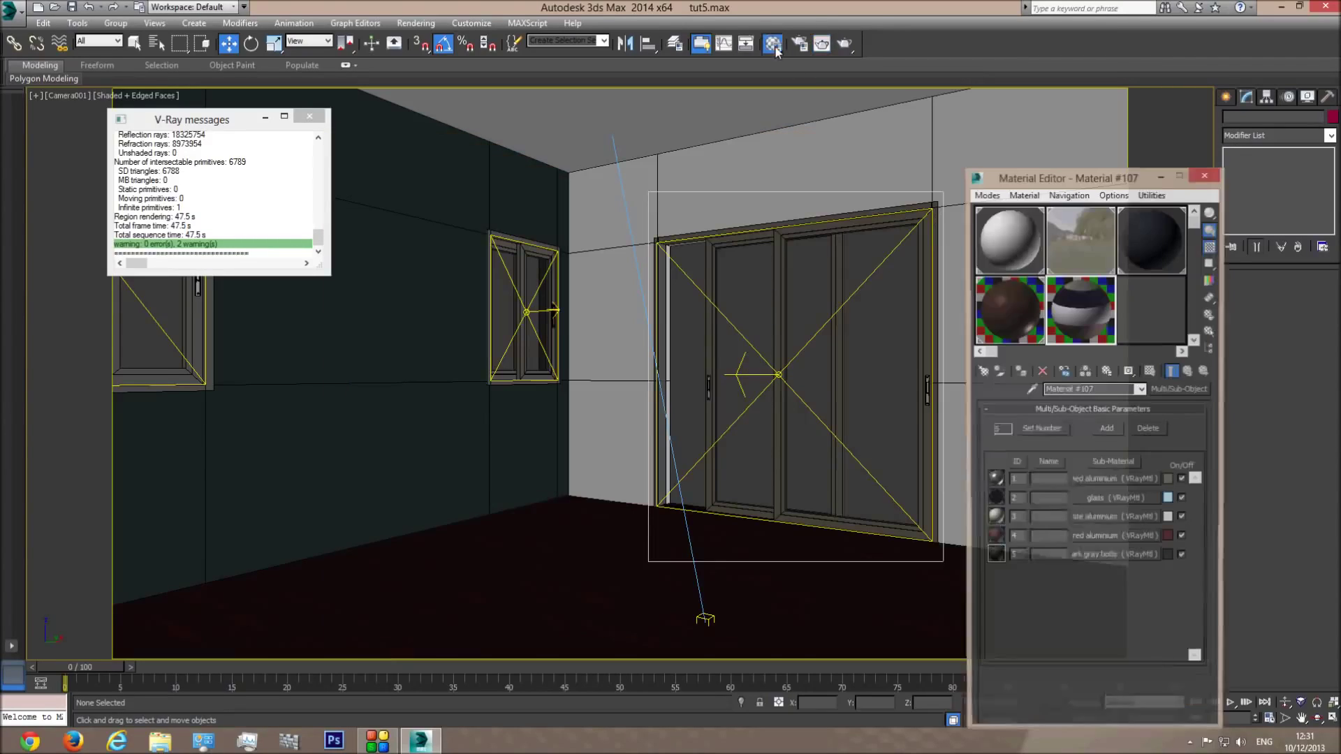
{"action": "key", "text": "m"}
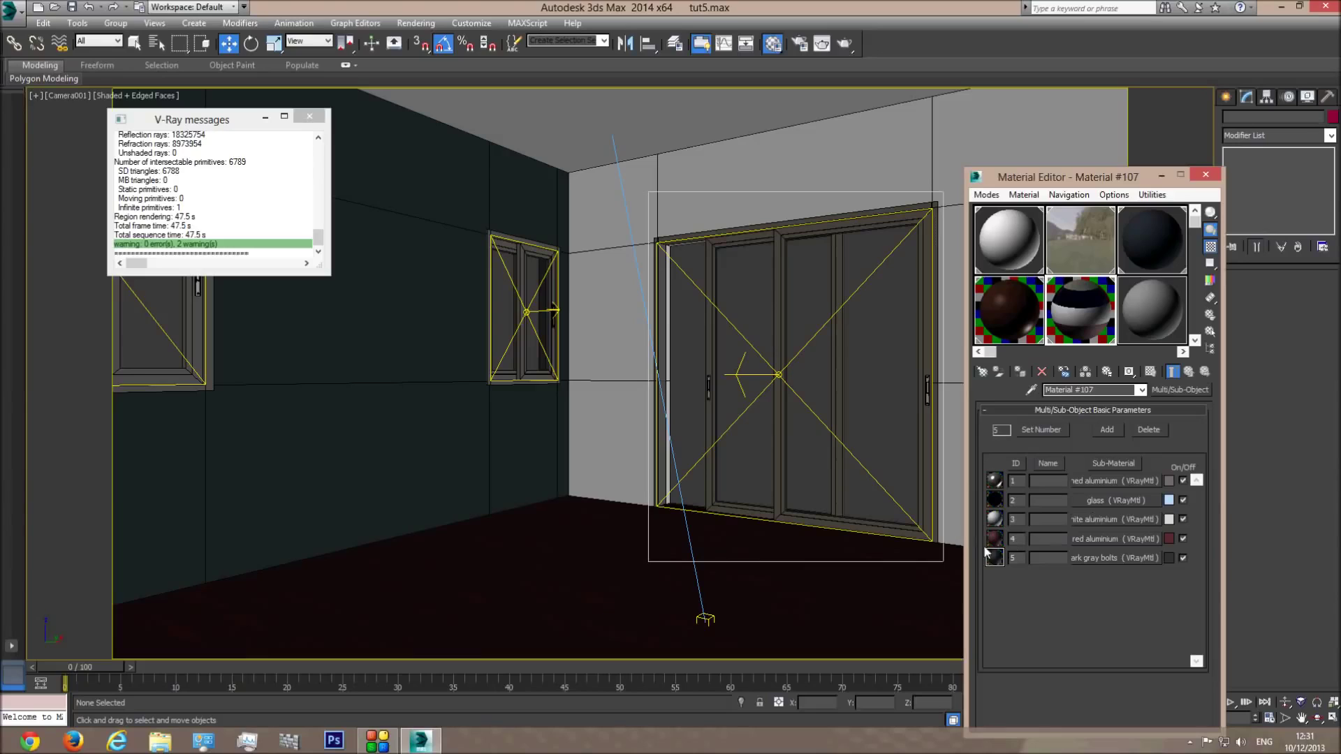
{"action": "left_click_drag", "start_coordinate": [1100, 500], "coordinate": [1156, 310]}
{"action": "left_click", "coordinate": [1118, 498]}
{"action": "left_click", "coordinate": [1144, 311]}
{"action": "left_click", "coordinate": [1087, 307]}
Step: Check which scene objects use Material #107, then dismiss the object list without selecting any
{"action": "left_click", "coordinate": [1024, 195]}
{"action": "left_click", "coordinate": [1061, 242]}
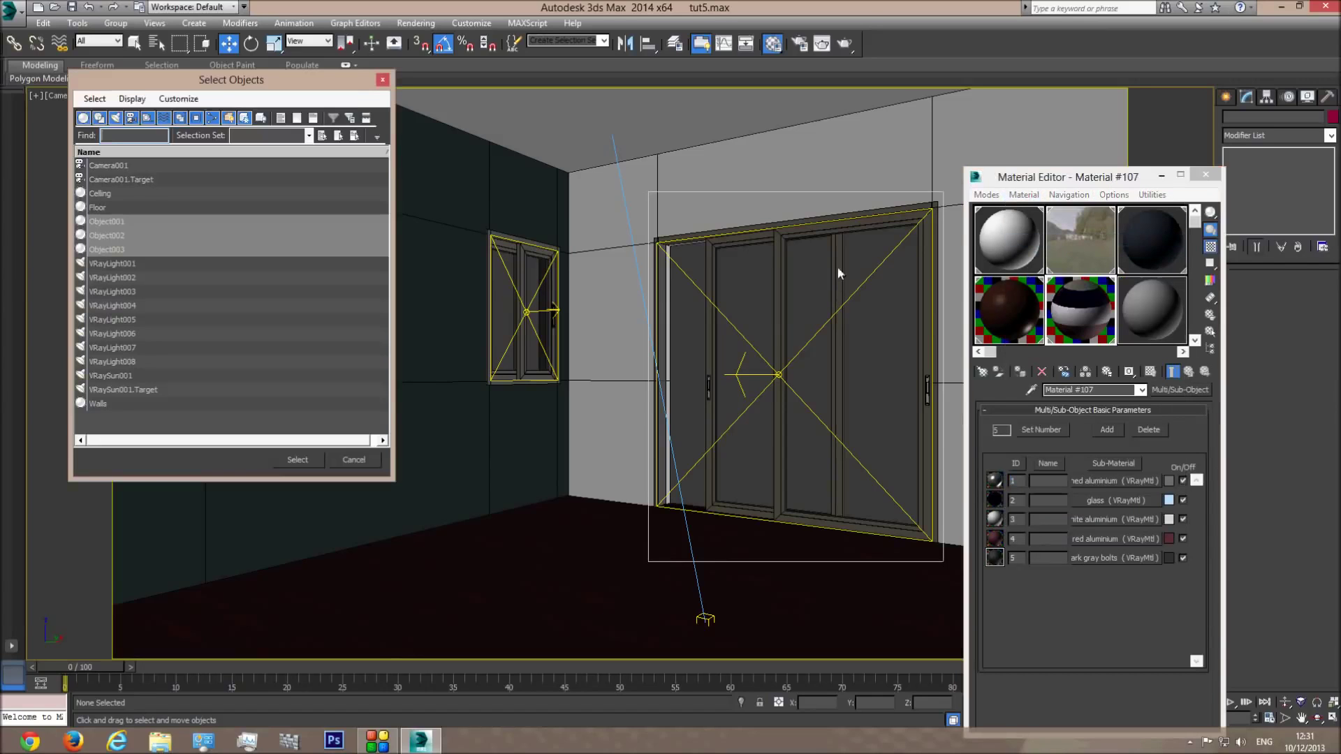
{"action": "left_click", "coordinate": [377, 78]}
Step: Pick the sliding door's material into the active sample slot and select the door object
{"action": "left_click", "coordinate": [1024, 195]}
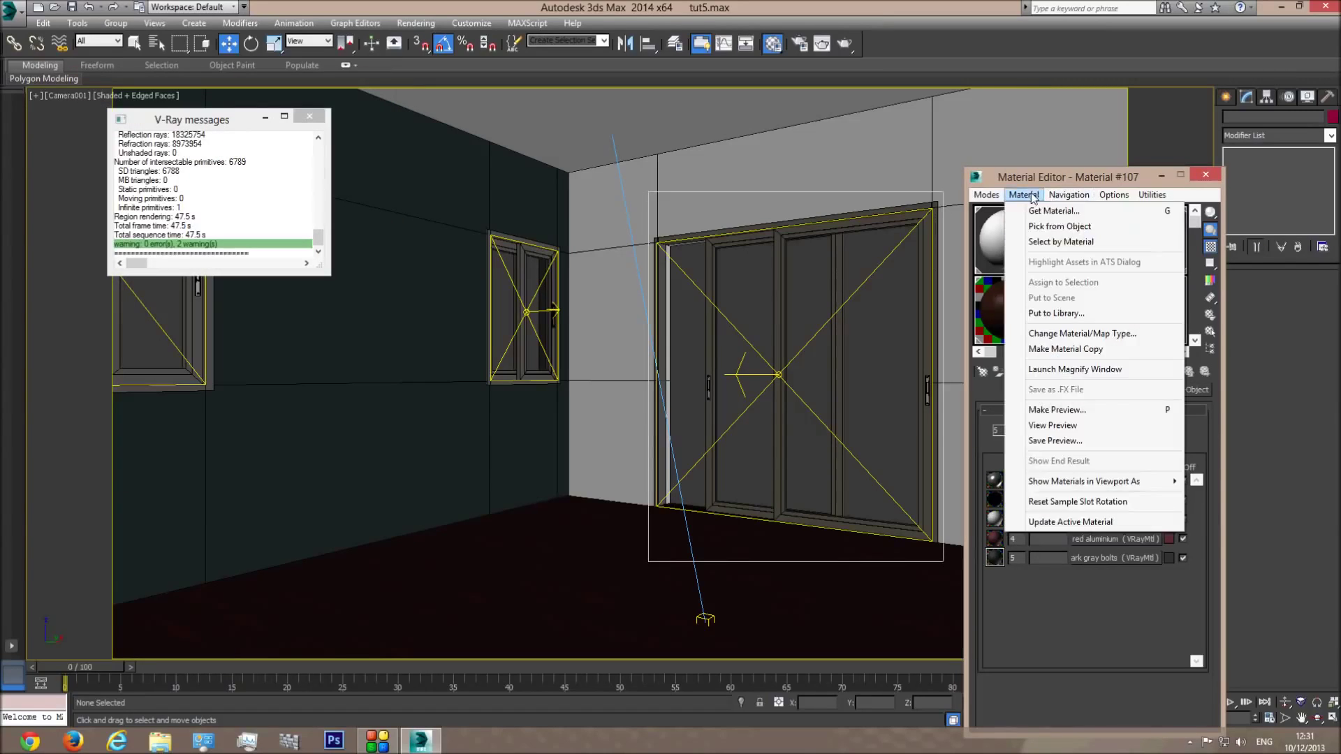
{"action": "left_click", "coordinate": [1058, 228]}
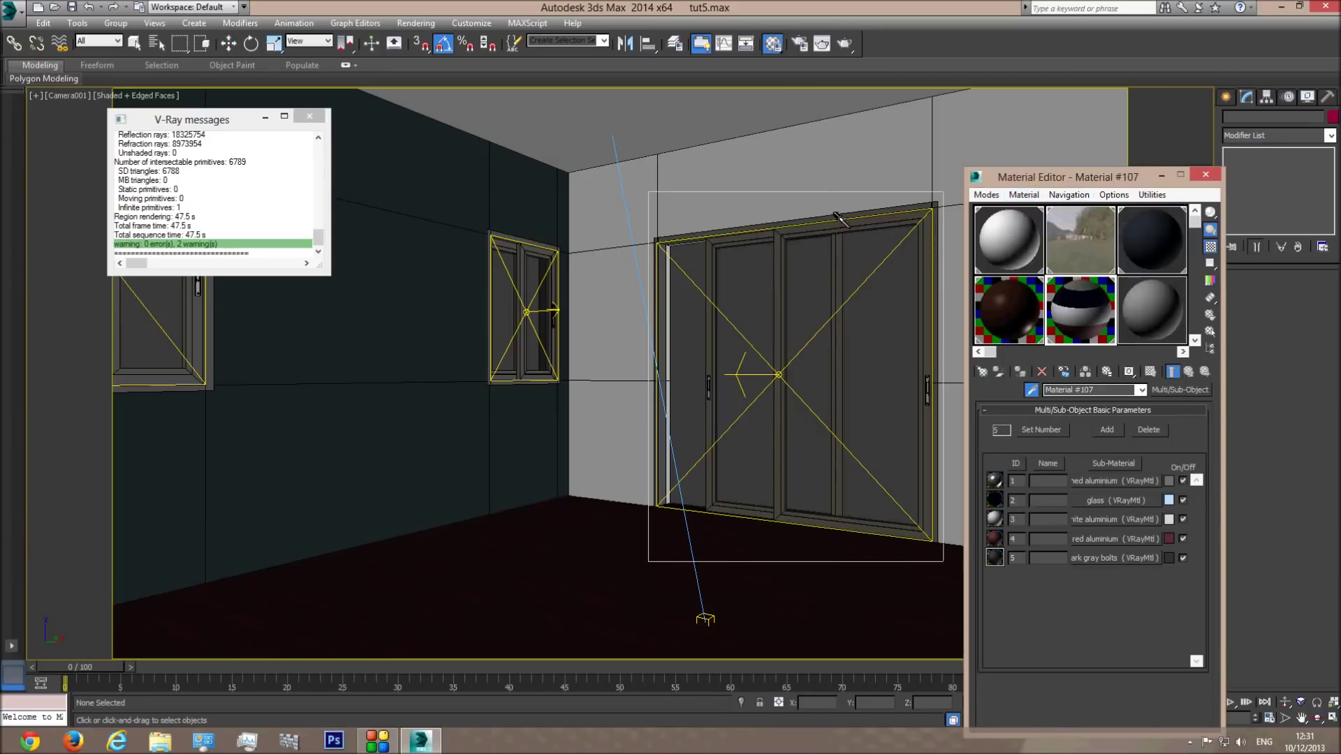
{"action": "left_click", "coordinate": [843, 222]}
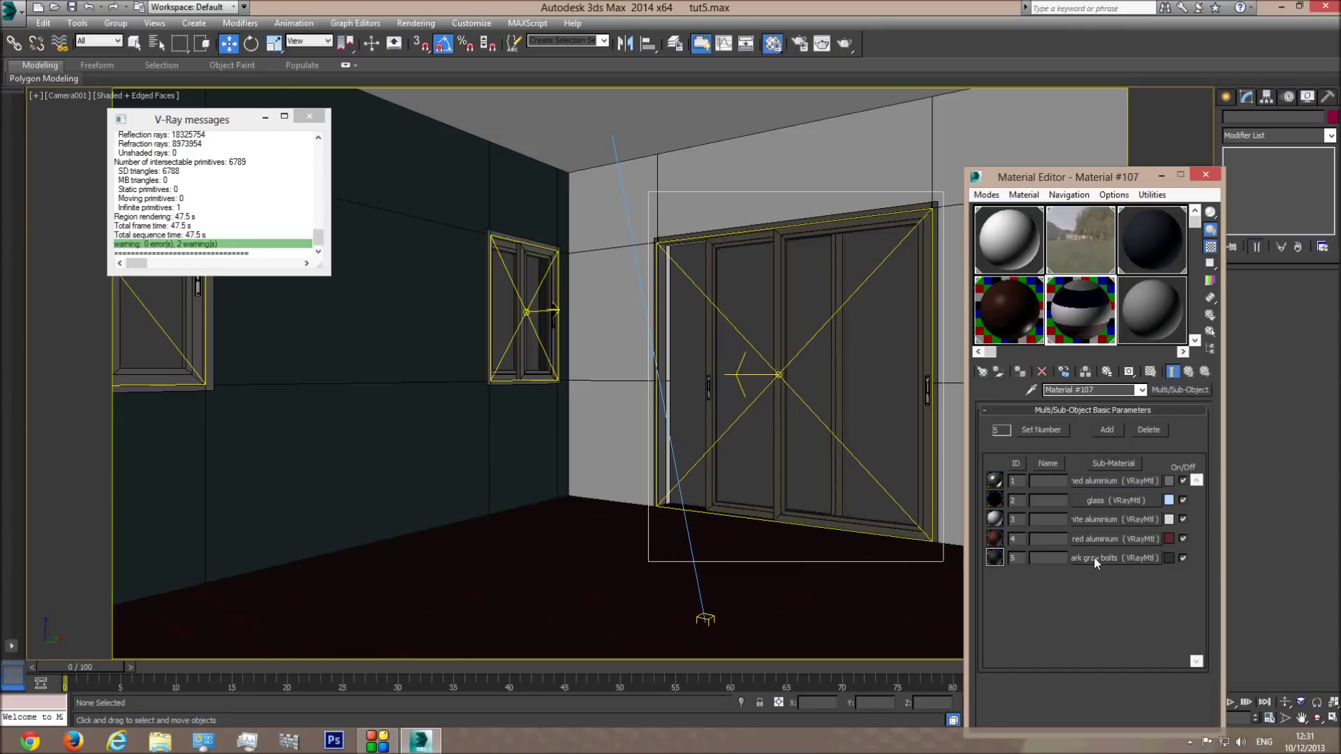
{"action": "left_click", "coordinate": [848, 384]}
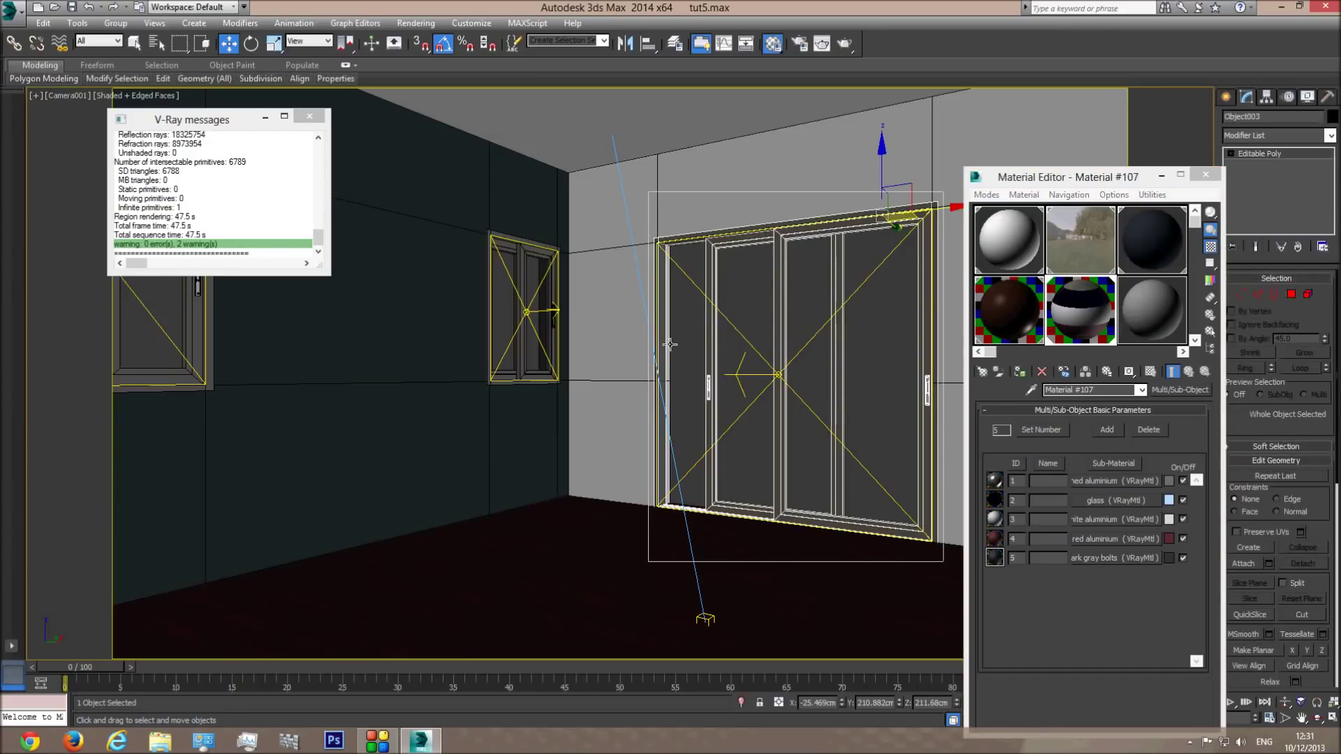
{"action": "left_click", "coordinate": [522, 272]}
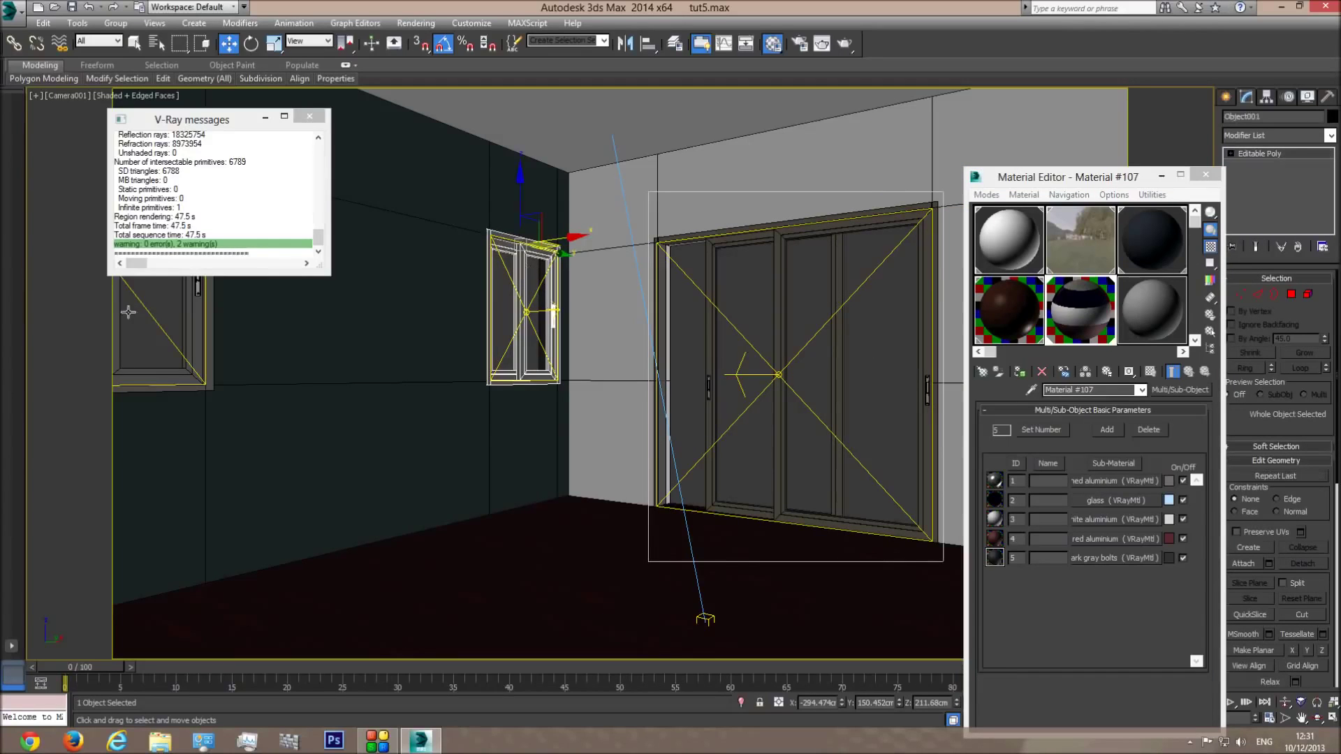
{"action": "left_click", "coordinate": [814, 341]}
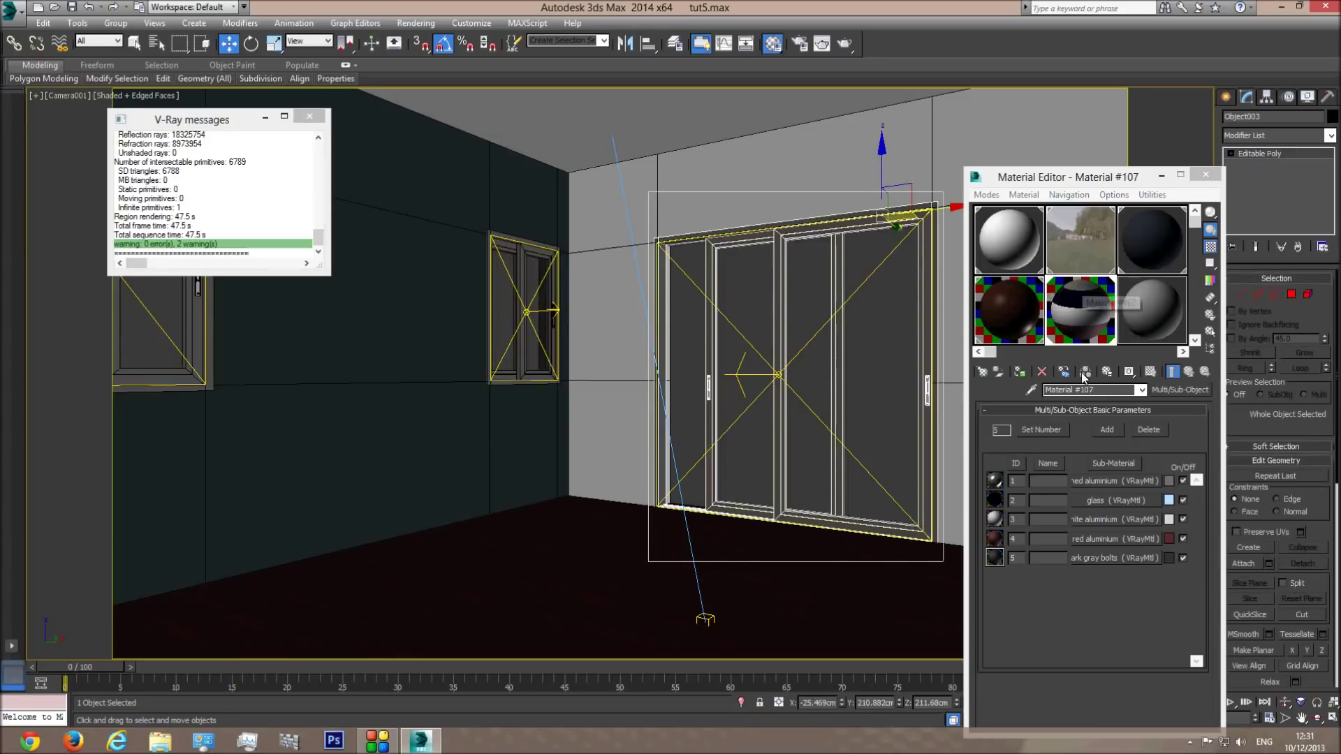
Step: Place the glass sub-material as an instance in the empty sample slot and open its parameters
{"action": "left_click_drag", "start_coordinate": [1118, 498], "coordinate": [1144, 303]}
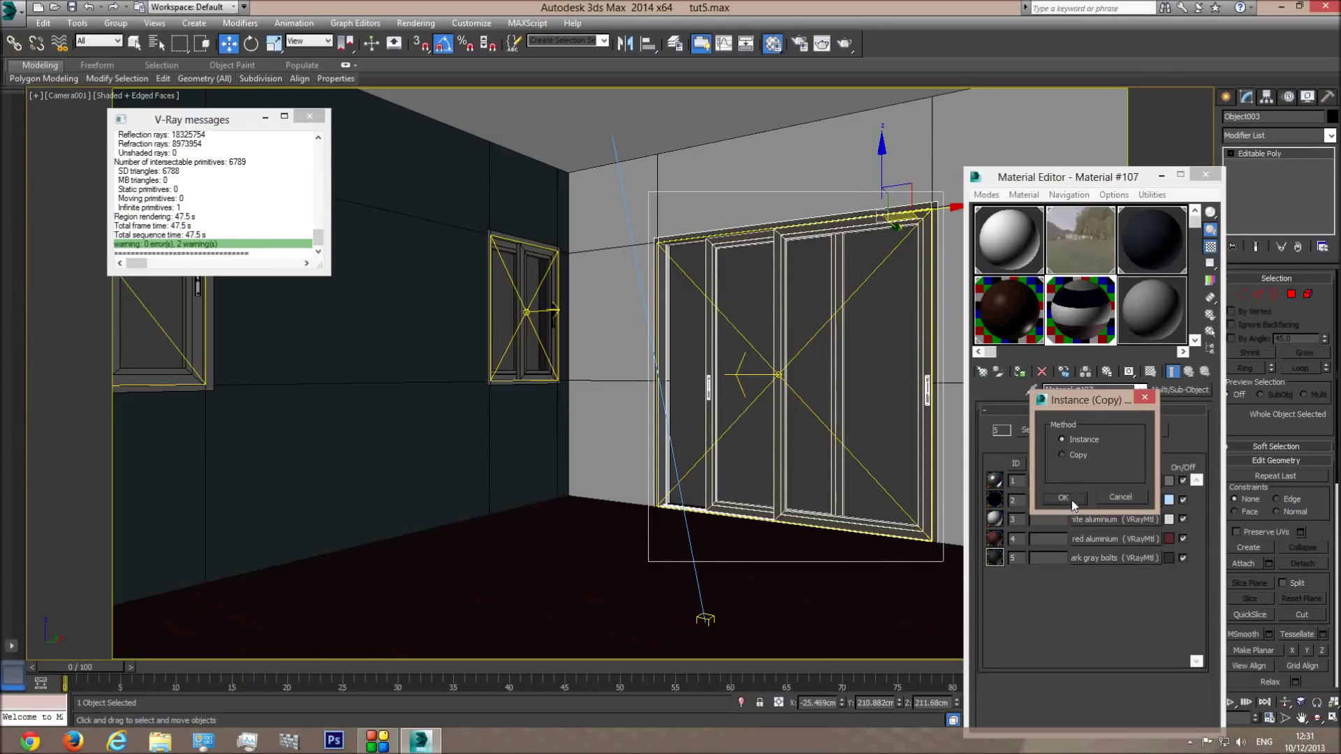
{"action": "left_click", "coordinate": [1064, 497]}
{"action": "left_click", "coordinate": [1152, 336]}
Step: Enable Affect shadows in the glass material's refraction settings and close the Material Editor
{"action": "left_click_drag", "start_coordinate": [1116, 484], "coordinate": [1115, 443]}
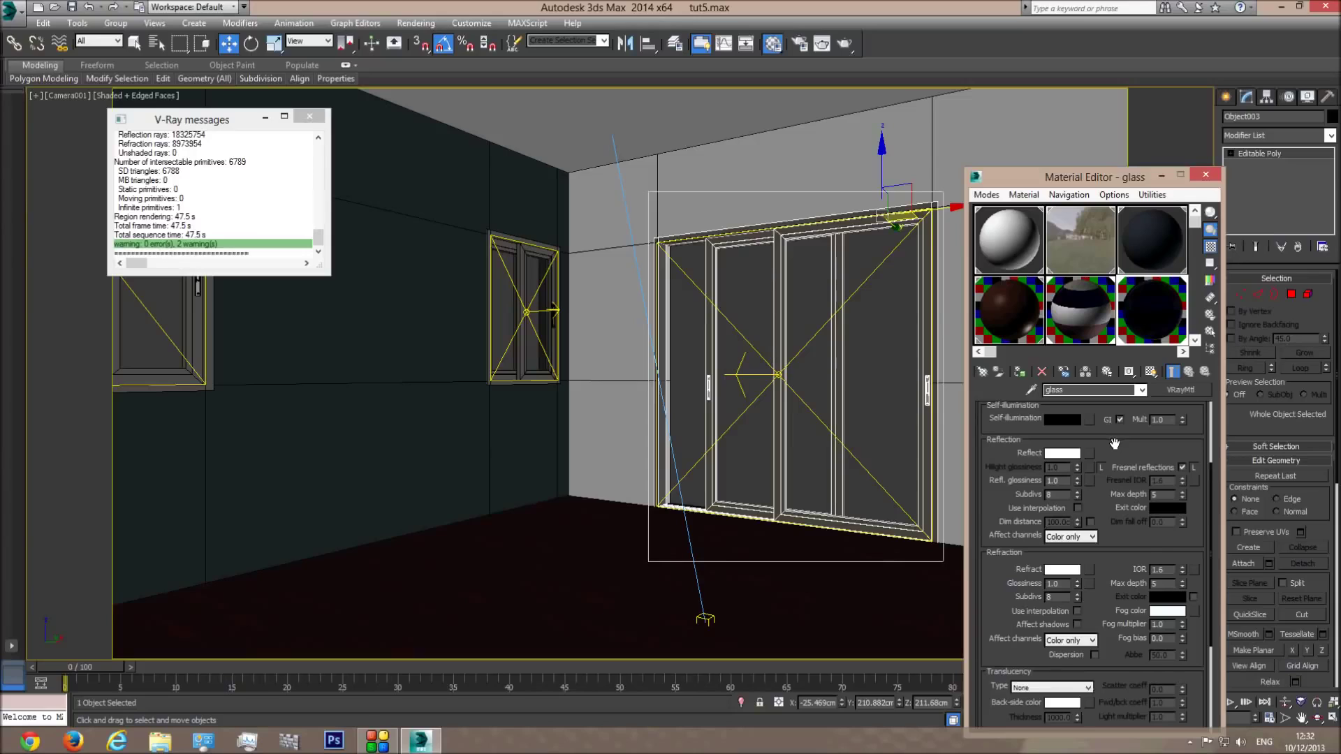
{"action": "scroll", "coordinate": [1115, 443], "scroll_direction": "down", "scroll_amount": 1}
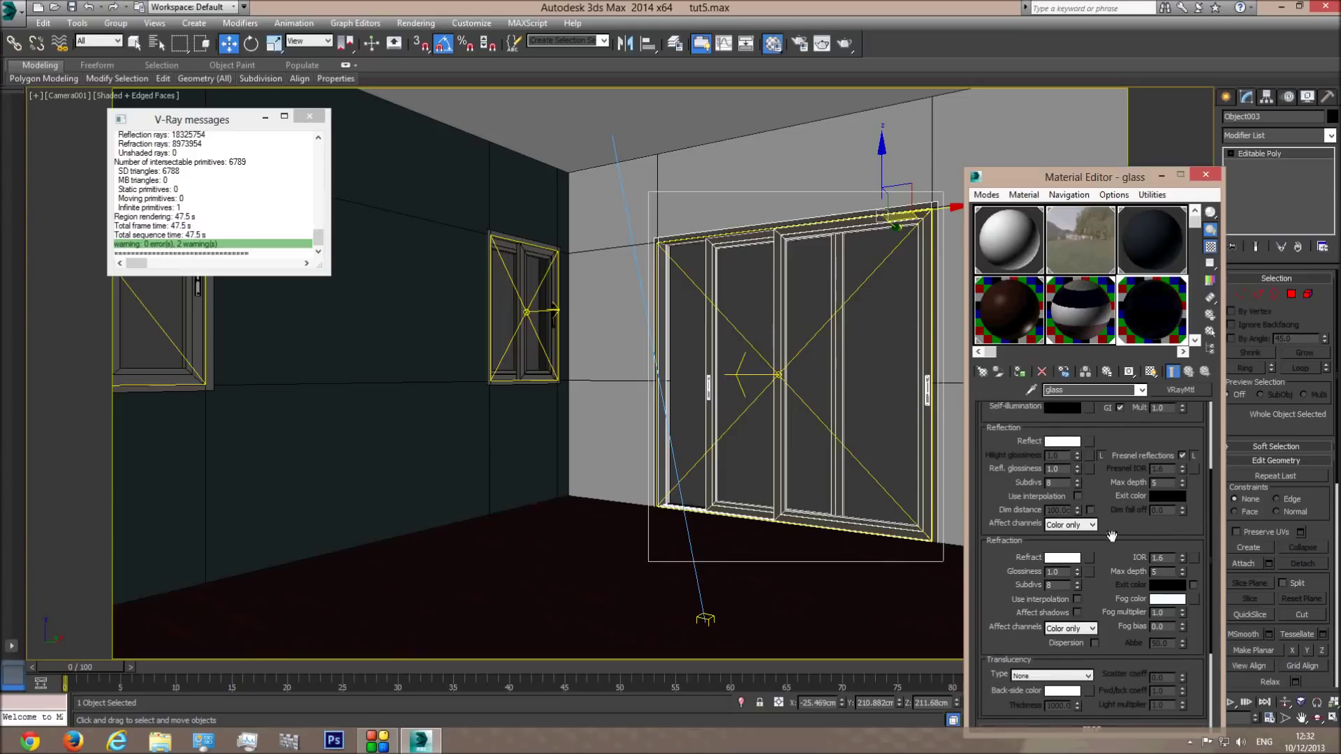
{"action": "left_click", "coordinate": [1077, 613]}
{"action": "left_click", "coordinate": [1206, 174]}
Step: Render the sliding door region again, inspect the glass and floor light up close, and stop the render
{"action": "left_click", "coordinate": [822, 43]}
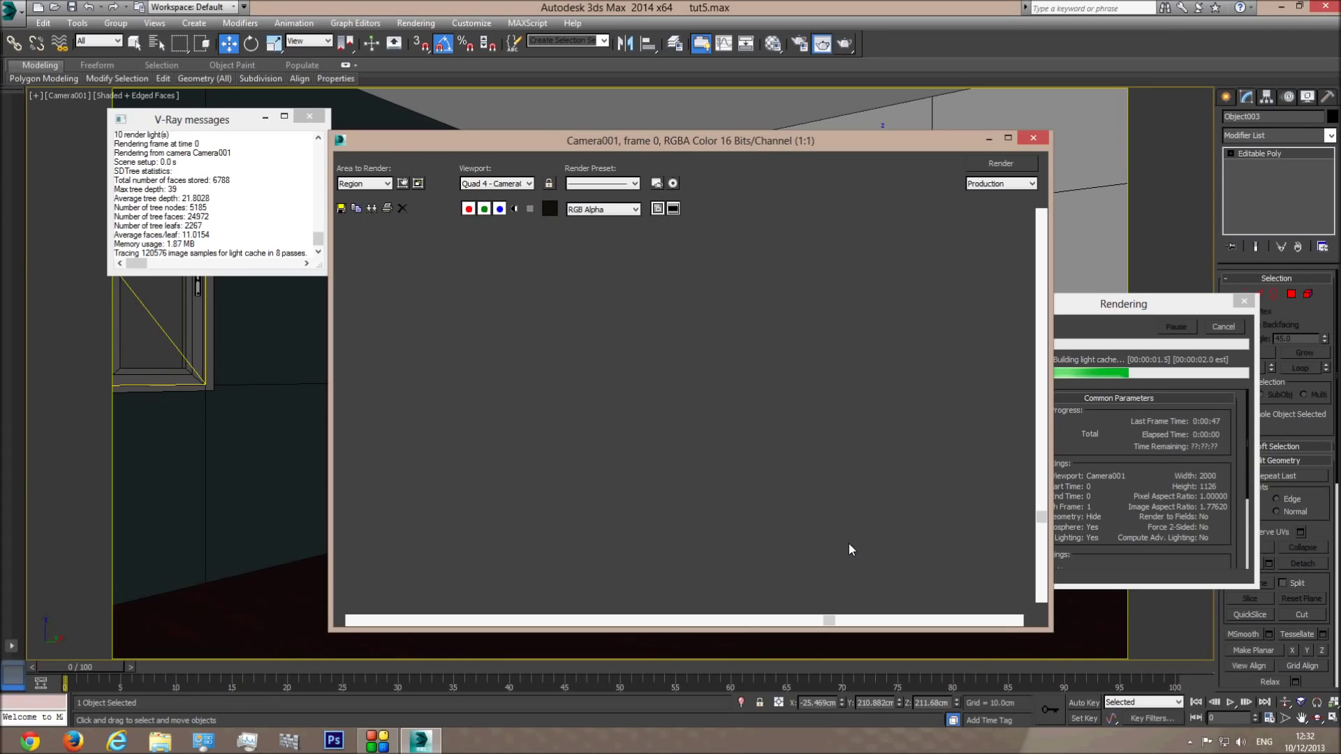
{"action": "scroll", "coordinate": [846, 545], "scroll_direction": "up", "scroll_amount": 1}
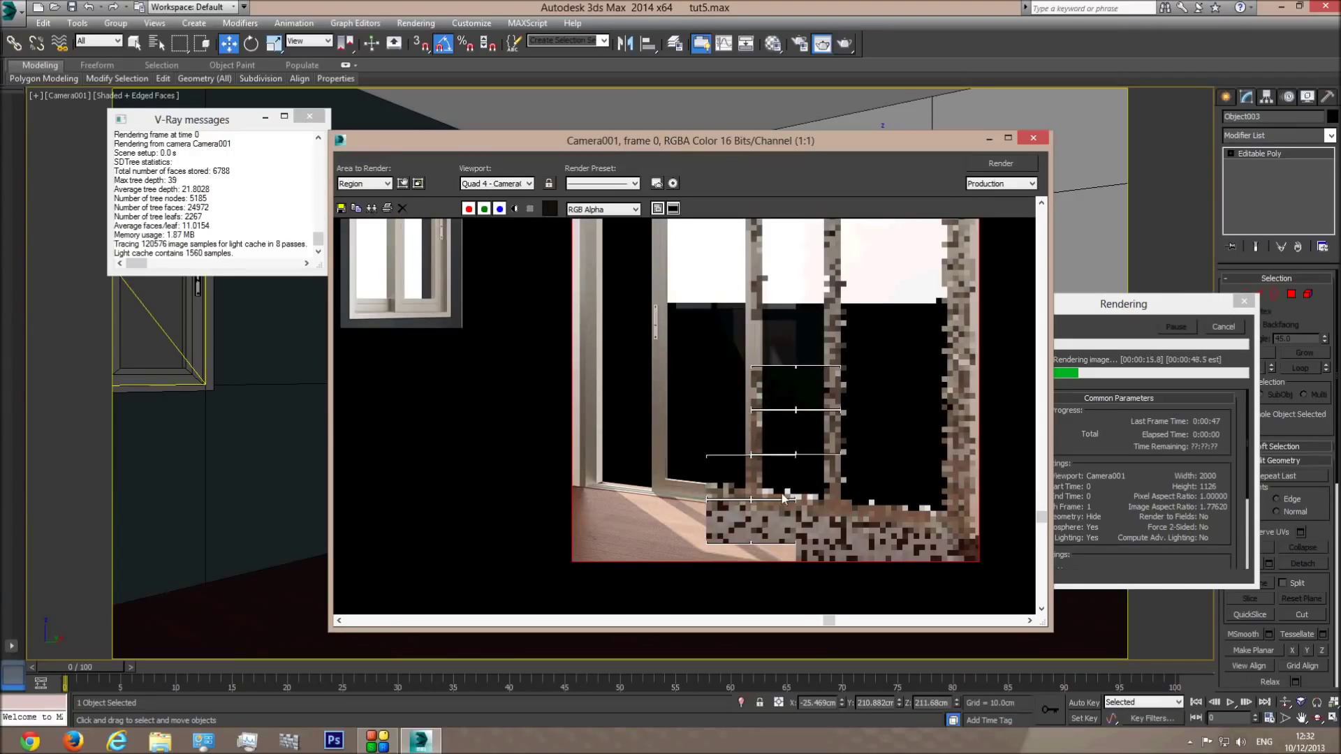
{"action": "scroll", "coordinate": [786, 497], "scroll_direction": "down", "scroll_amount": 1}
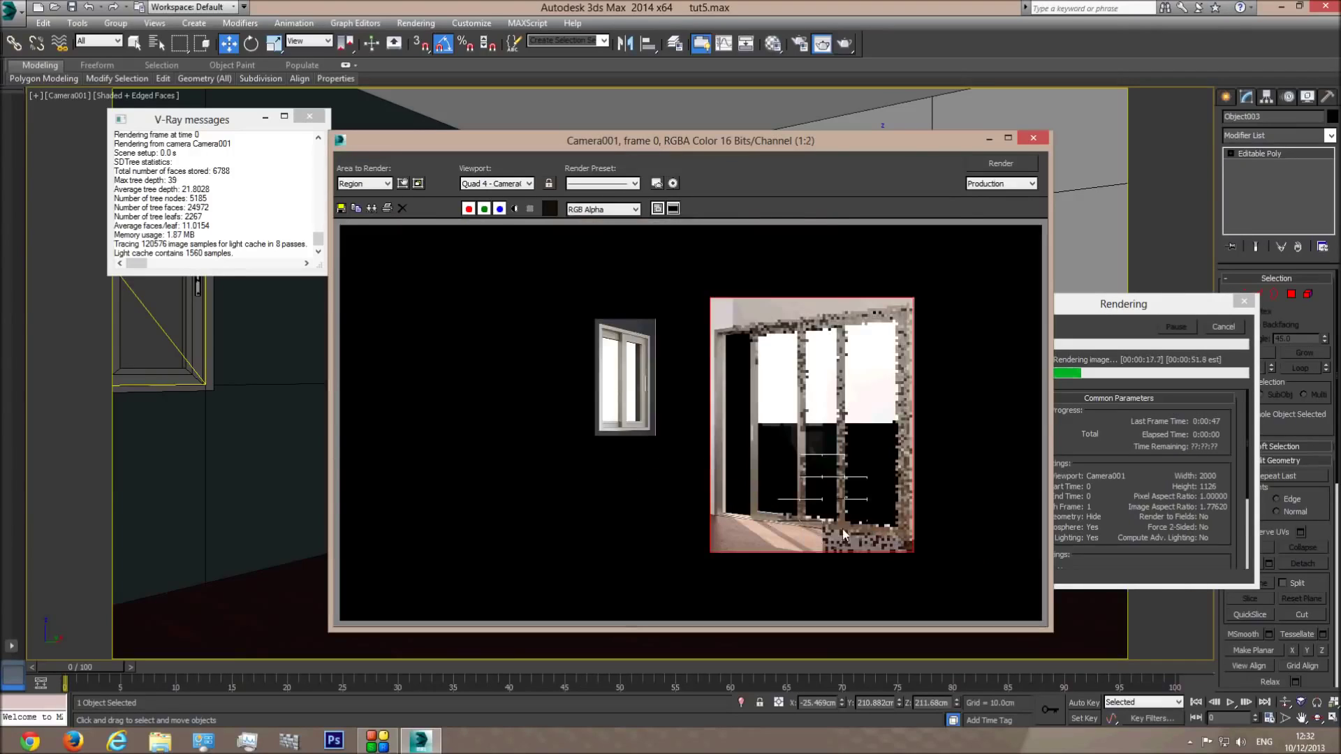
{"action": "scroll", "coordinate": [844, 535], "scroll_direction": "up", "scroll_amount": 1}
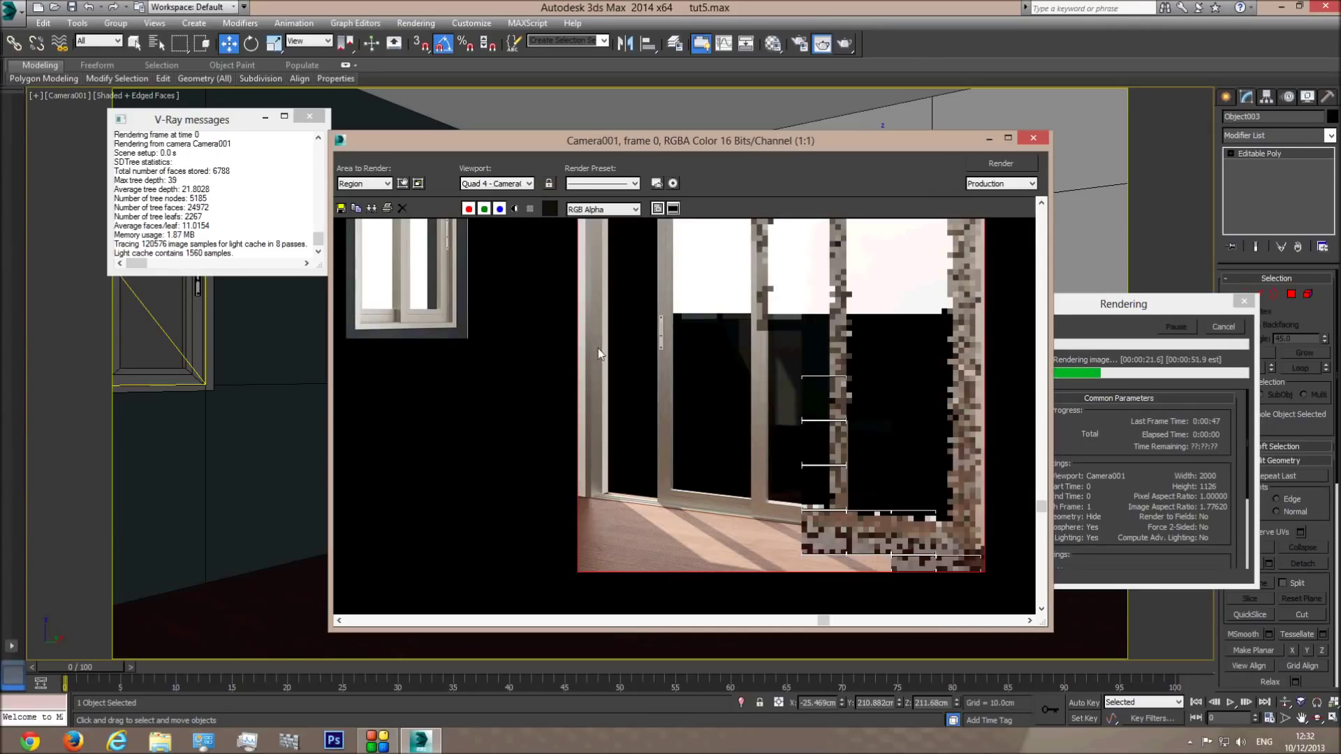
{"action": "left_click", "coordinate": [1222, 326]}
Step: Reopen the Material Editor and place the brushed aluminium sub-material as an instance in an empty sample slot
{"action": "left_click", "coordinate": [772, 43]}
{"action": "left_click", "coordinate": [1153, 314]}
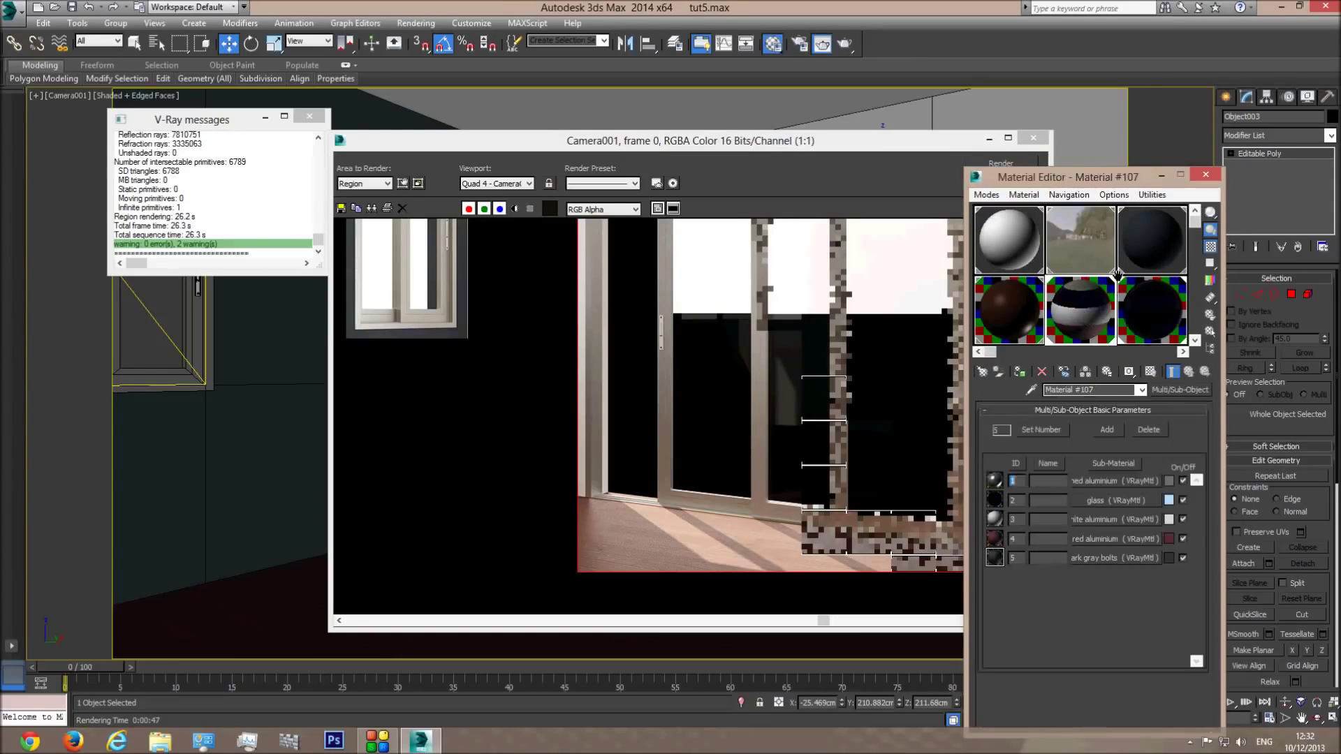
{"action": "left_click", "coordinate": [1195, 341]}
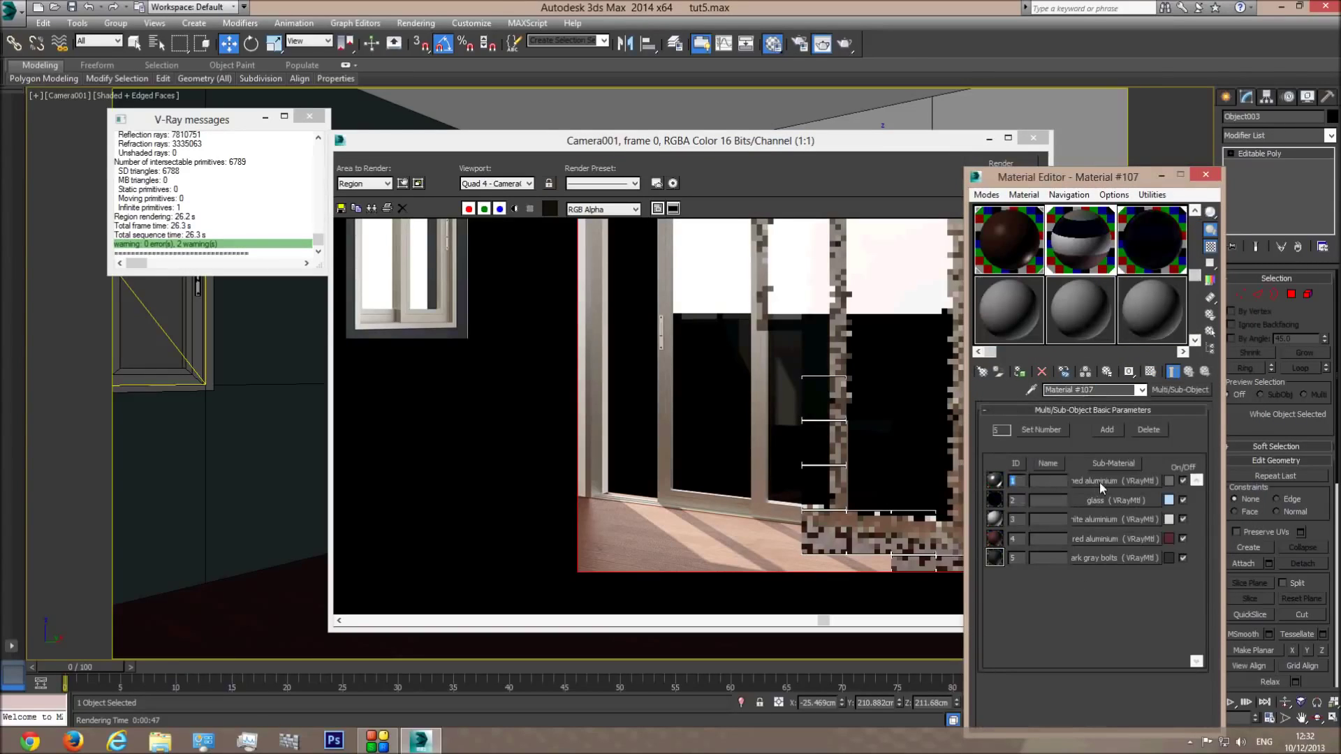
{"action": "left_click_drag", "start_coordinate": [1104, 489], "coordinate": [1013, 314]}
{"action": "left_click", "coordinate": [1063, 497]}
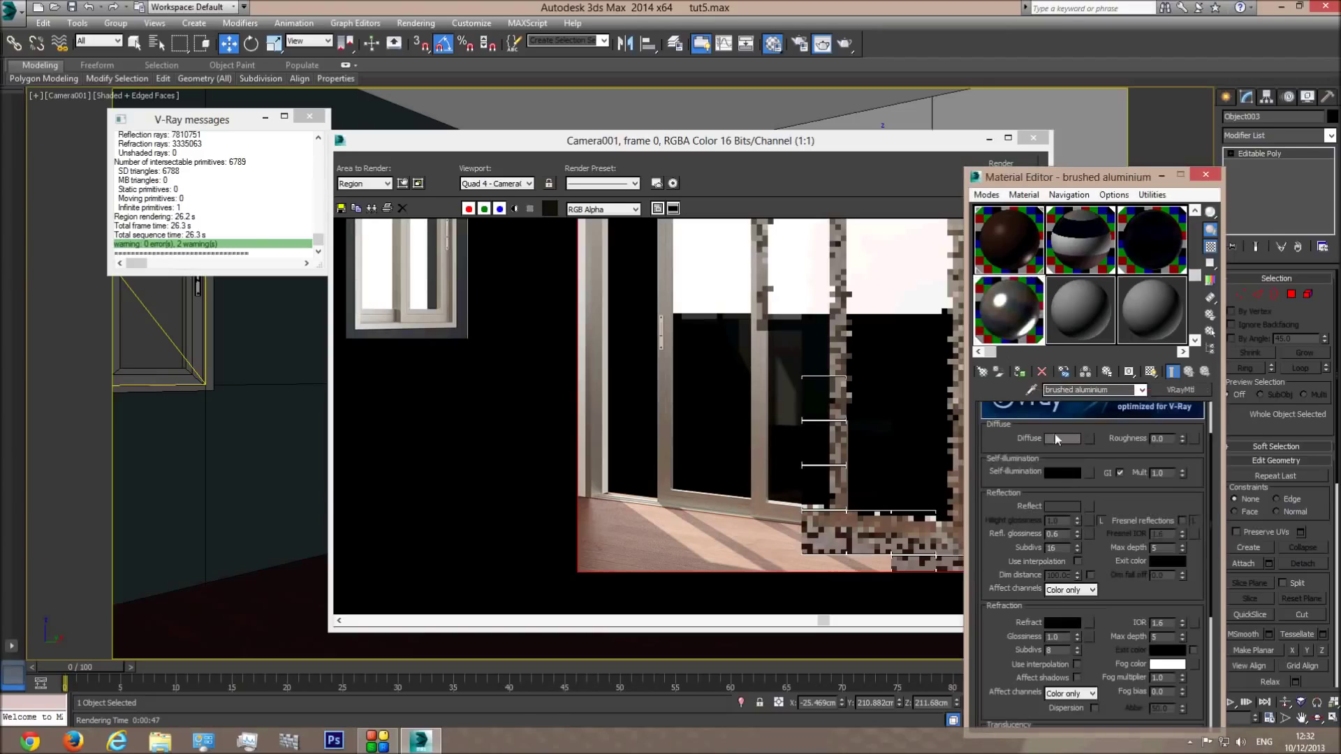
Step: Set the brushed aluminium's reflection subdivs to 32
{"action": "double_click", "coordinate": [1066, 548]}
{"action": "type", "text": "32"}
{"action": "key", "text": "Return"}
Step: Shrink the render region to a small part of the sliding door's outer frame and render it
{"action": "left_click", "coordinate": [403, 183]}
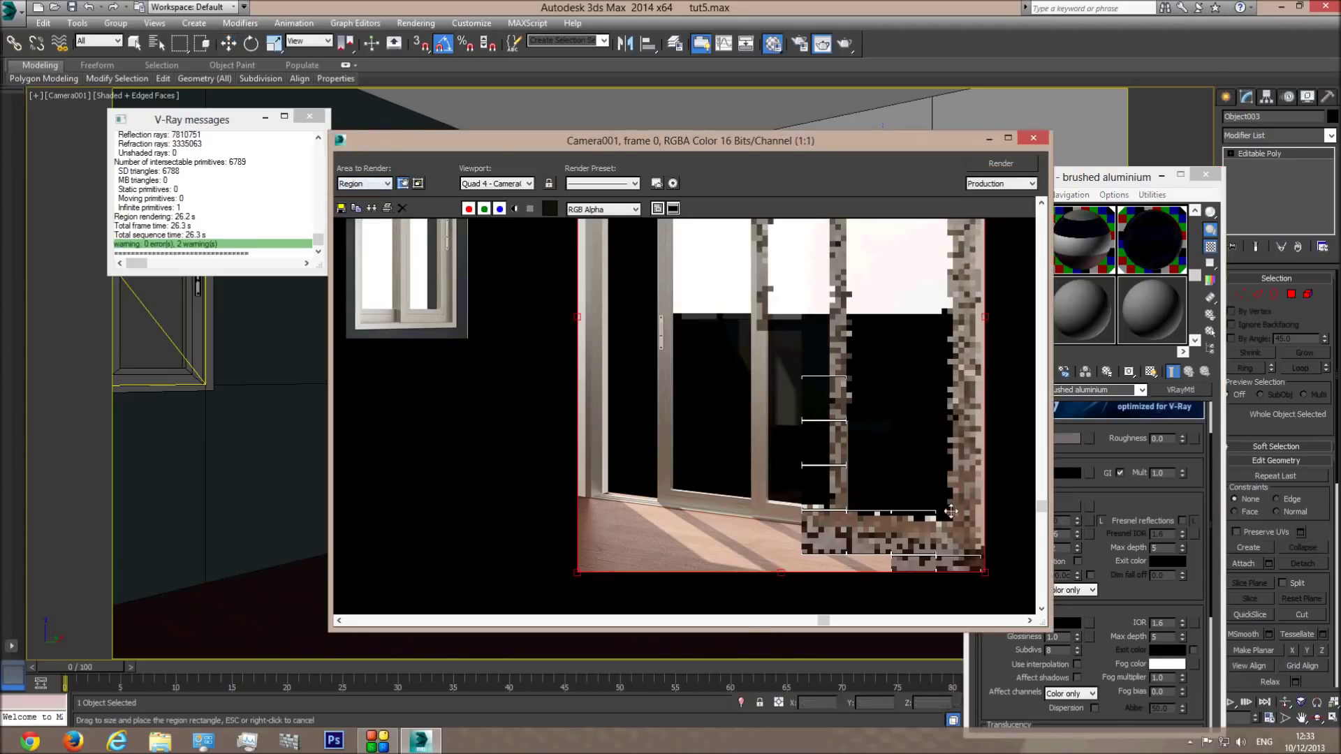
{"action": "left_click_drag", "start_coordinate": [985, 573], "coordinate": [718, 306]}
{"action": "left_click_drag", "start_coordinate": [645, 262], "coordinate": [645, 507]}
{"action": "left_click_drag", "start_coordinate": [717, 306], "coordinate": [628, 467]}
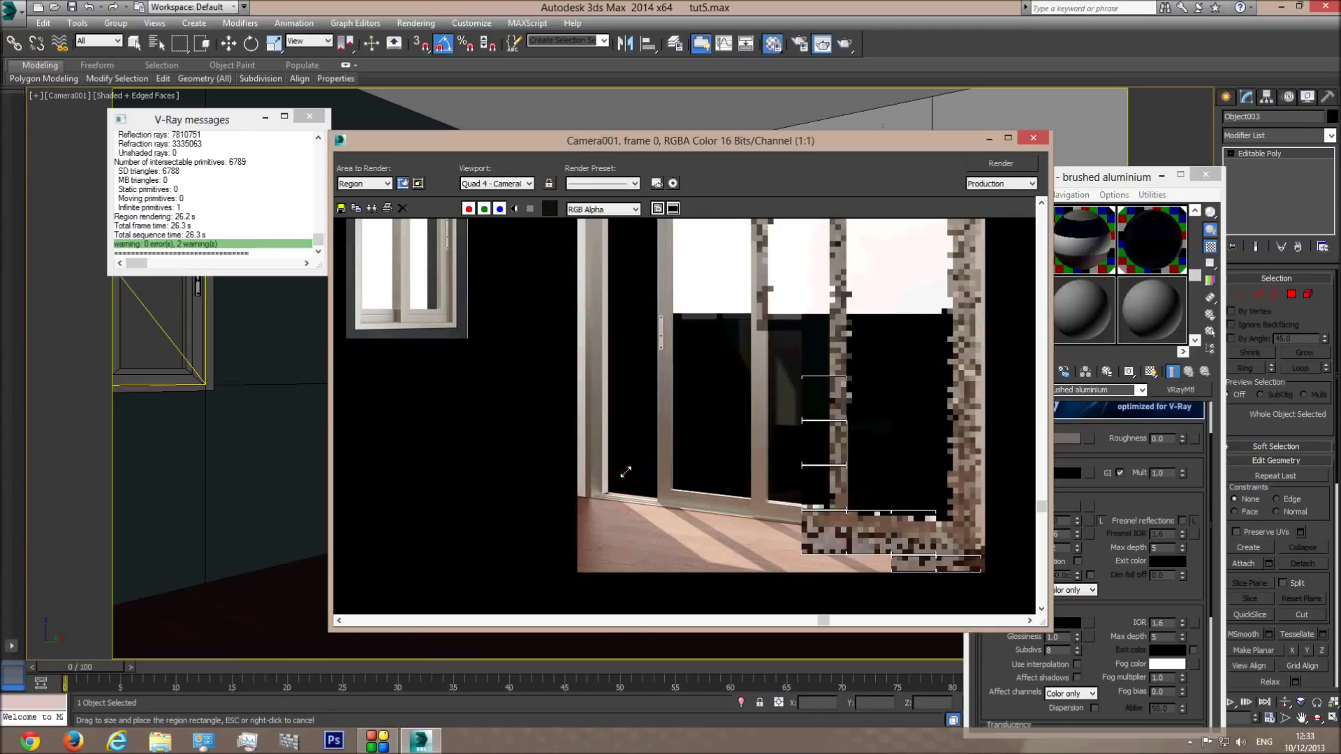
{"action": "left_click_drag", "start_coordinate": [599, 509], "coordinate": [596, 375]}
{"action": "left_click", "coordinate": [997, 166]}
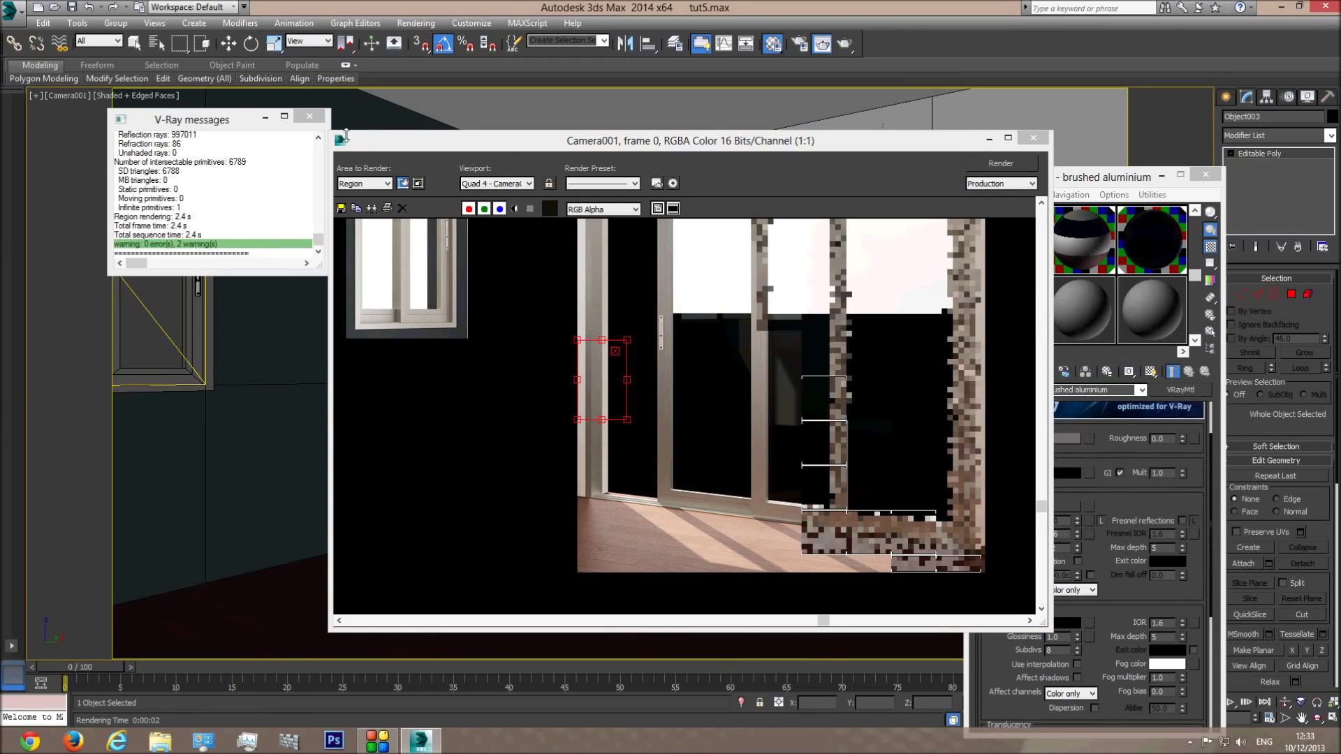
Step: Set the area to render to View and close the render window
{"action": "left_click", "coordinate": [358, 183]}
{"action": "left_click", "coordinate": [352, 194]}
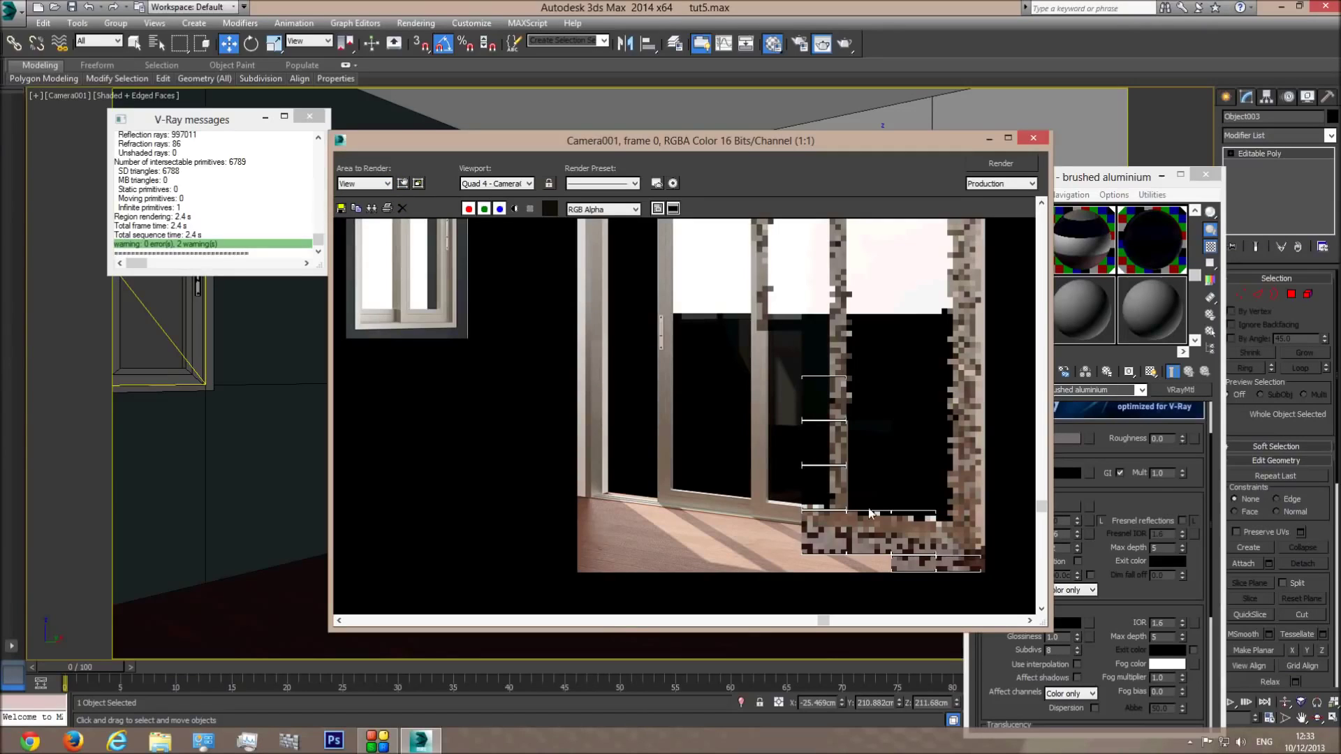
{"action": "left_click", "coordinate": [1033, 138]}
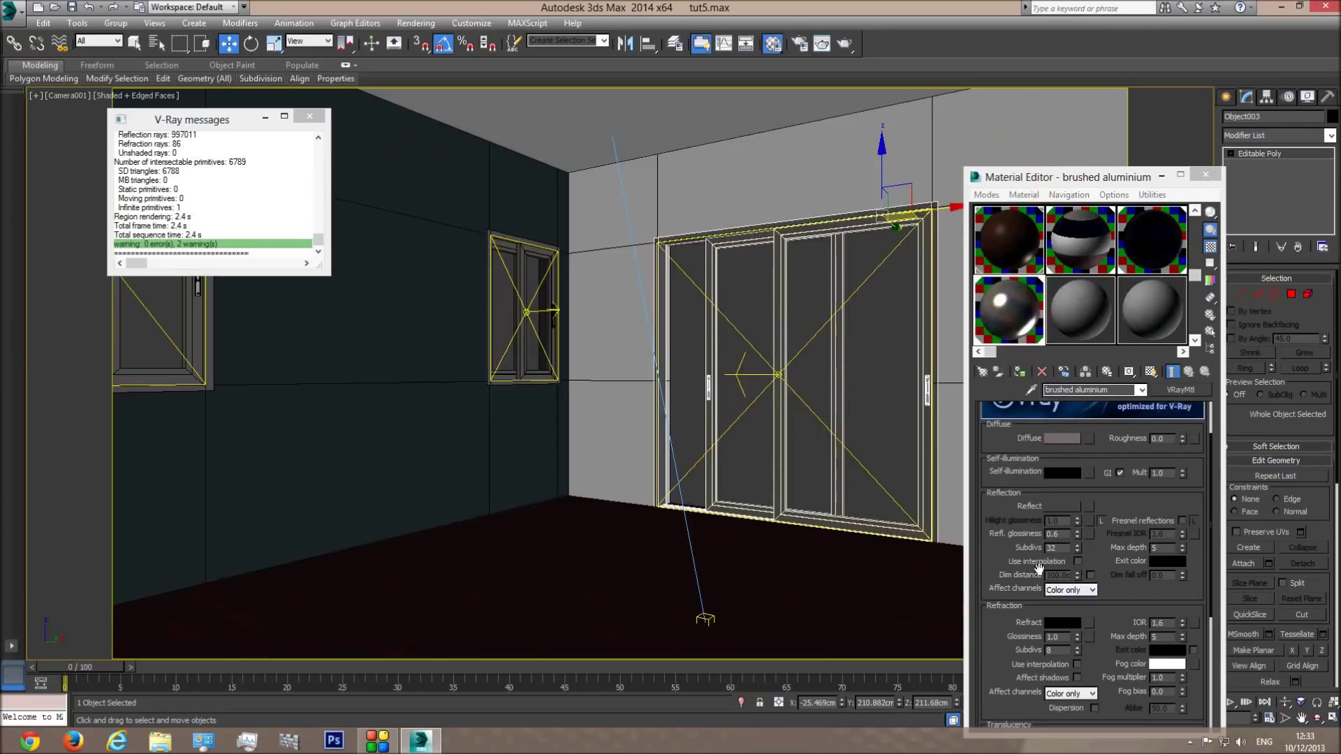
Step: Examine the re-rendered patch of door frame up close, then close the render window and the Material Editor
{"action": "left_click", "coordinate": [822, 44]}
{"action": "scroll", "coordinate": [689, 397], "scroll_direction": "up", "scroll_amount": 2}
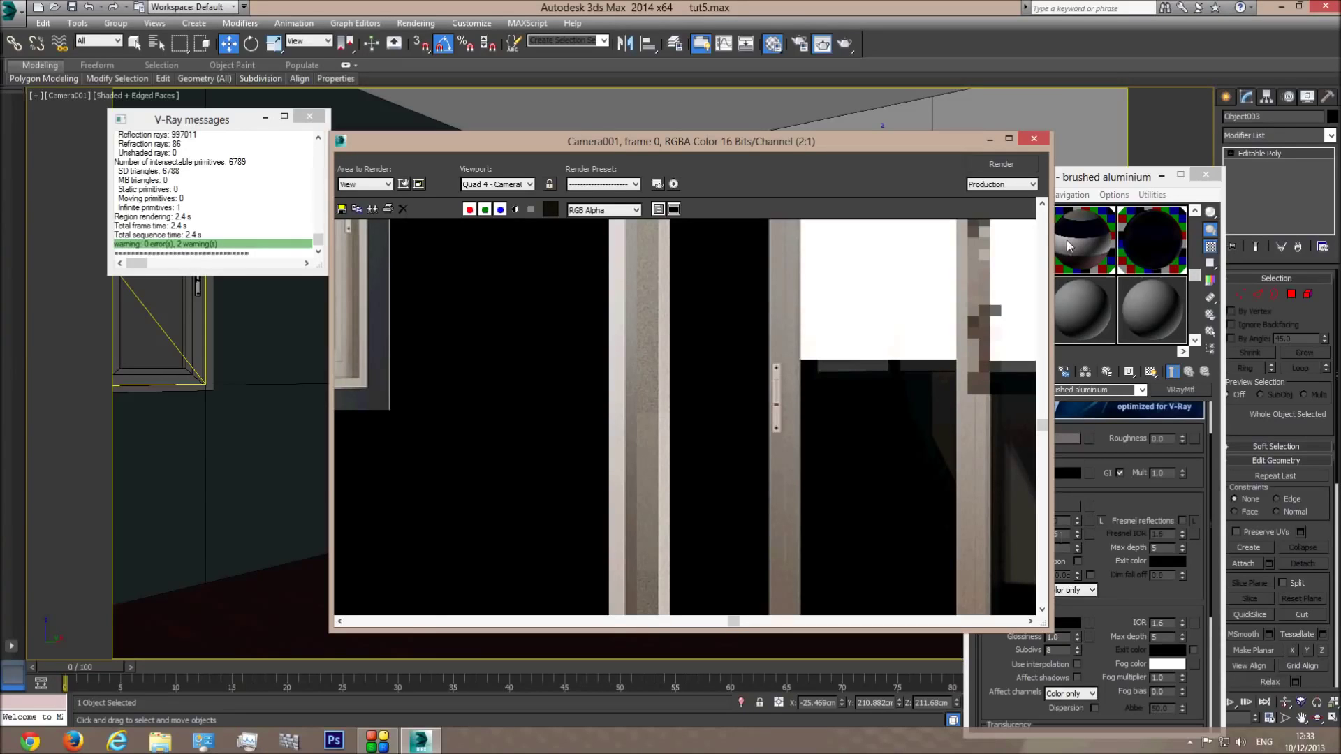
{"action": "left_click", "coordinate": [1034, 138]}
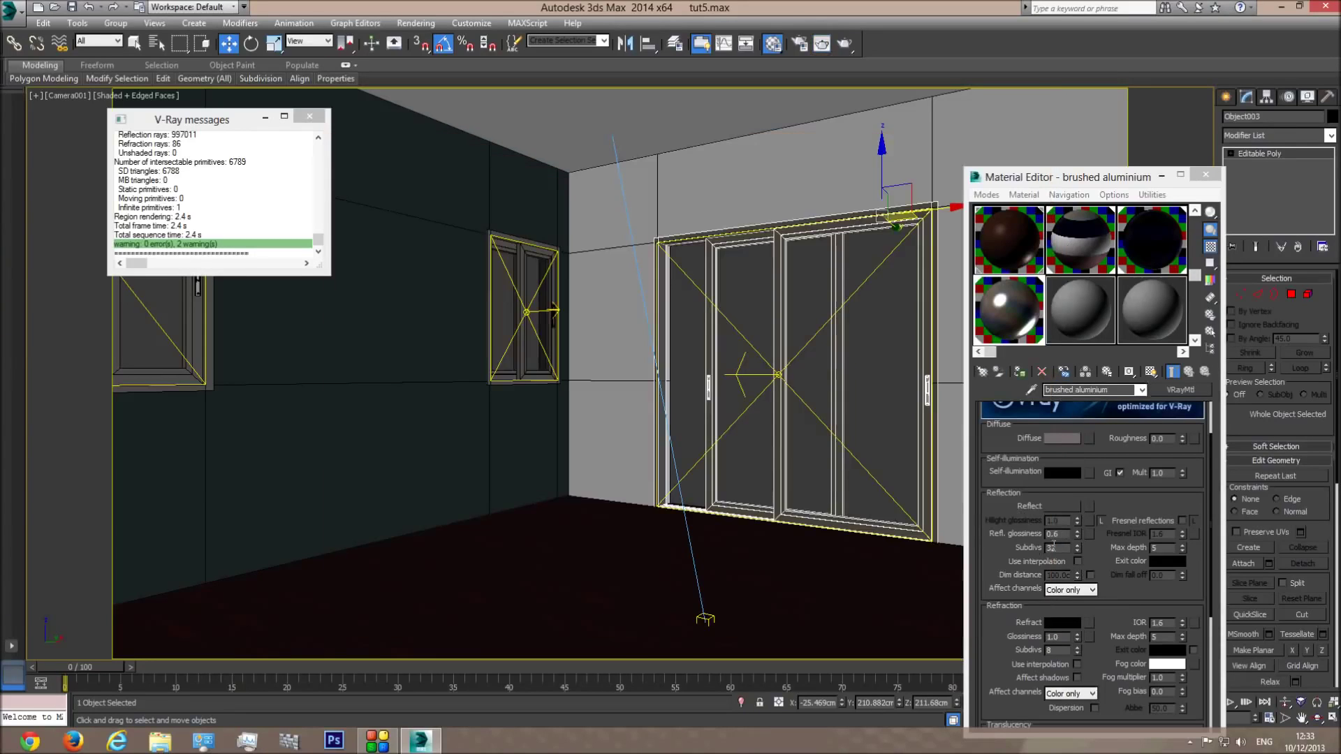
{"action": "left_click", "coordinate": [1205, 174]}
{"action": "left_click", "coordinate": [686, 333]}
{"action": "left_click", "coordinate": [713, 324]}
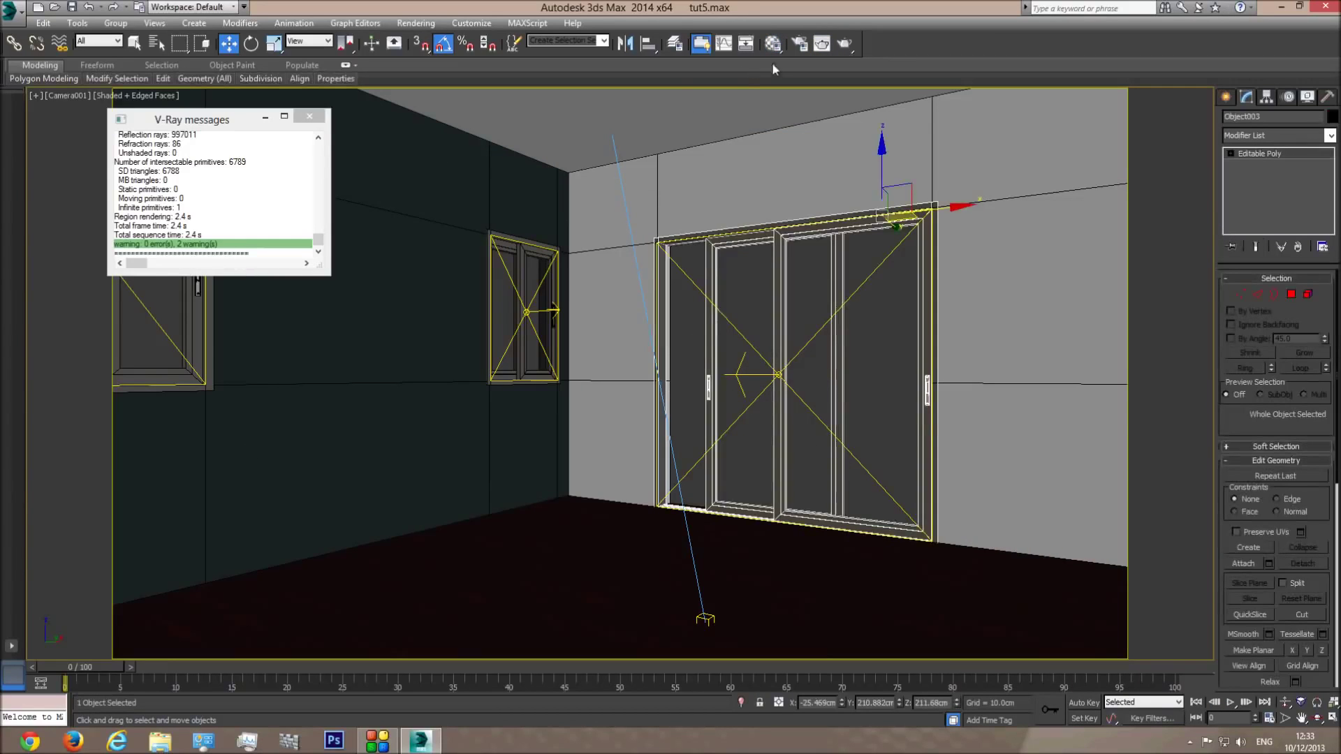
Step: Try lower DMC Sampler noise threshold values in the V-Ray render settings, then close them
{"action": "left_click", "coordinate": [800, 44]}
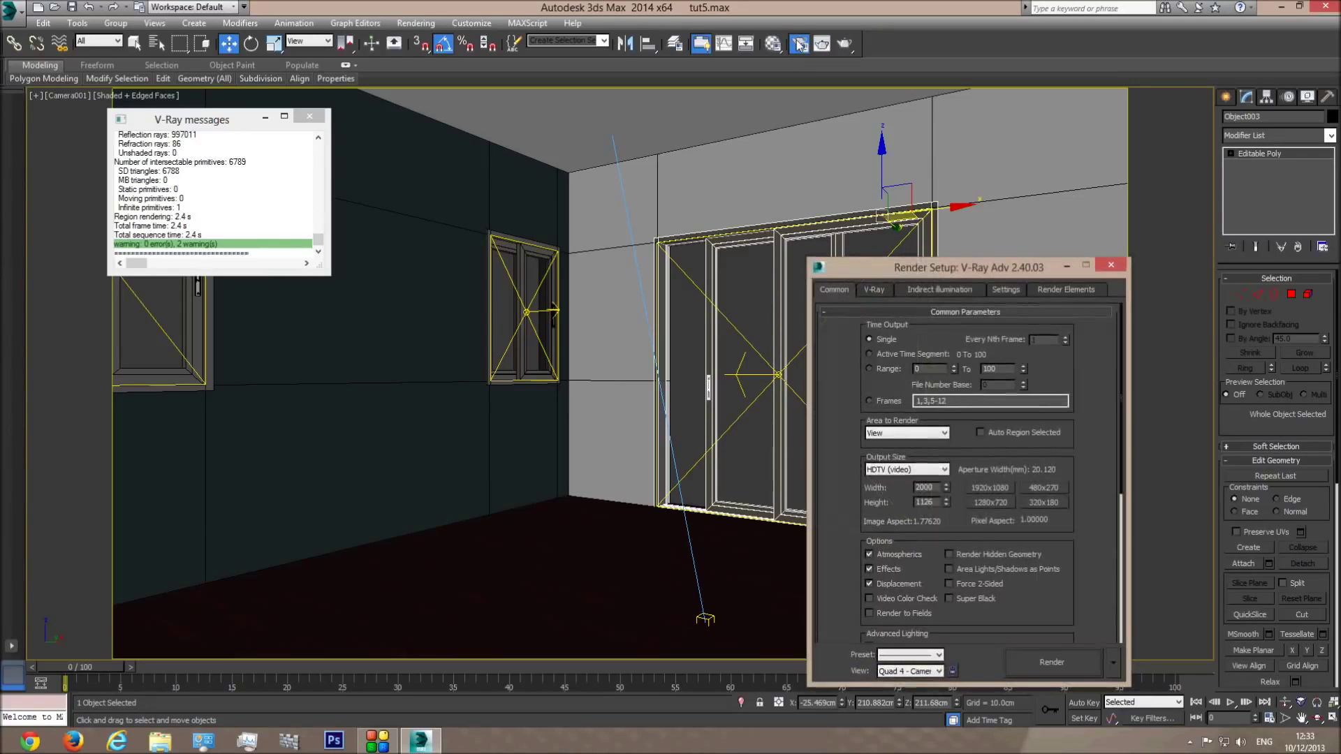
{"action": "left_click", "coordinate": [1007, 289]}
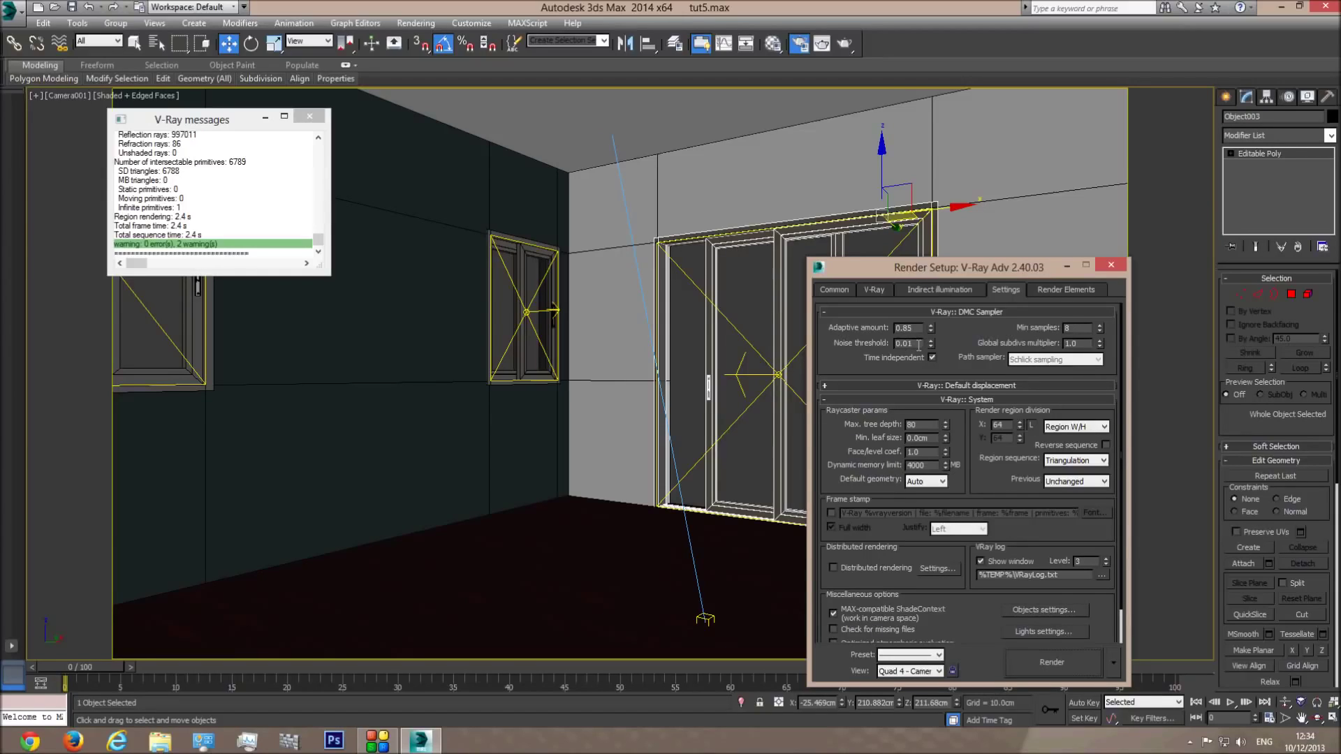
{"action": "type", "text": "05"}
{"action": "key", "text": "Return"}
{"action": "left_click_drag", "start_coordinate": [919, 344], "coordinate": [912, 344]}
{"action": "type", "text": "2"}
{"action": "key", "text": "Return"}
{"action": "left_click", "coordinate": [918, 344]}
{"action": "left_click", "coordinate": [1116, 264]}
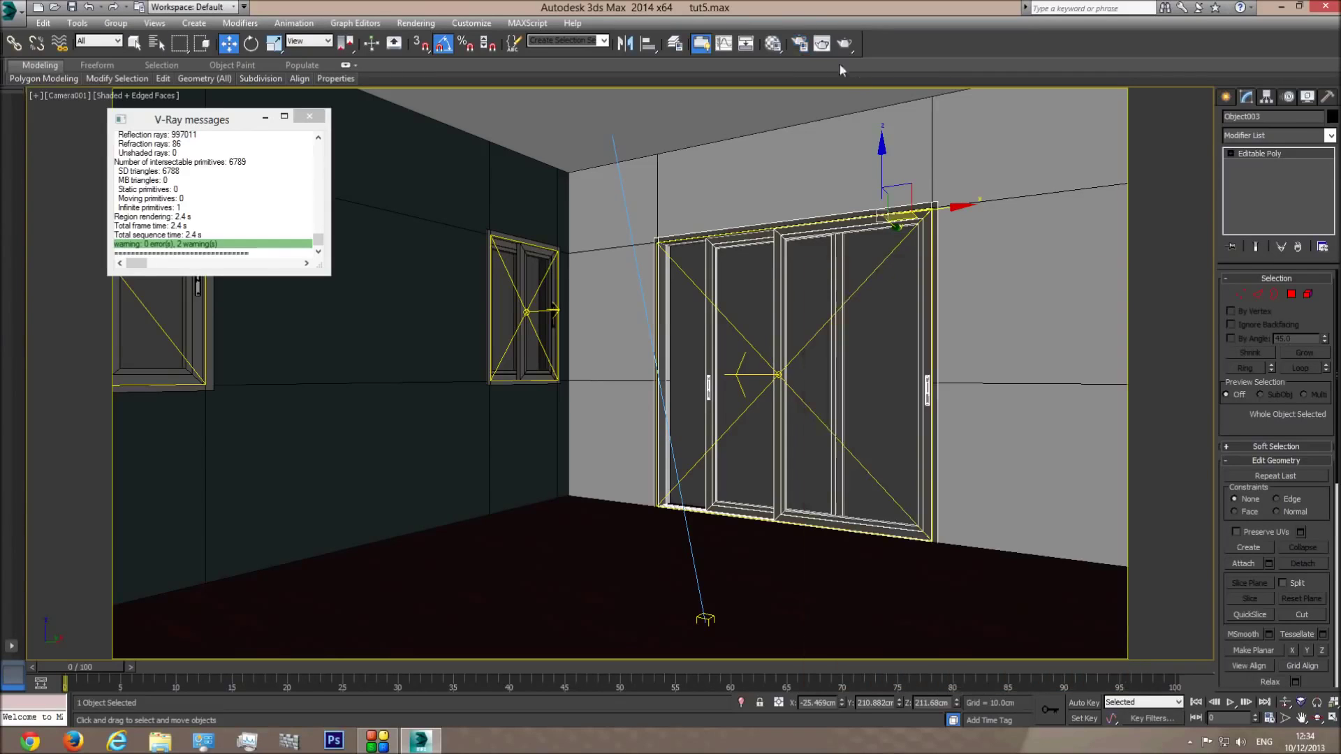
Step: Check the brushed aluminium's reflection subdivs and the DMC Sampler noise threshold, then close both windows
{"action": "left_click", "coordinate": [773, 44]}
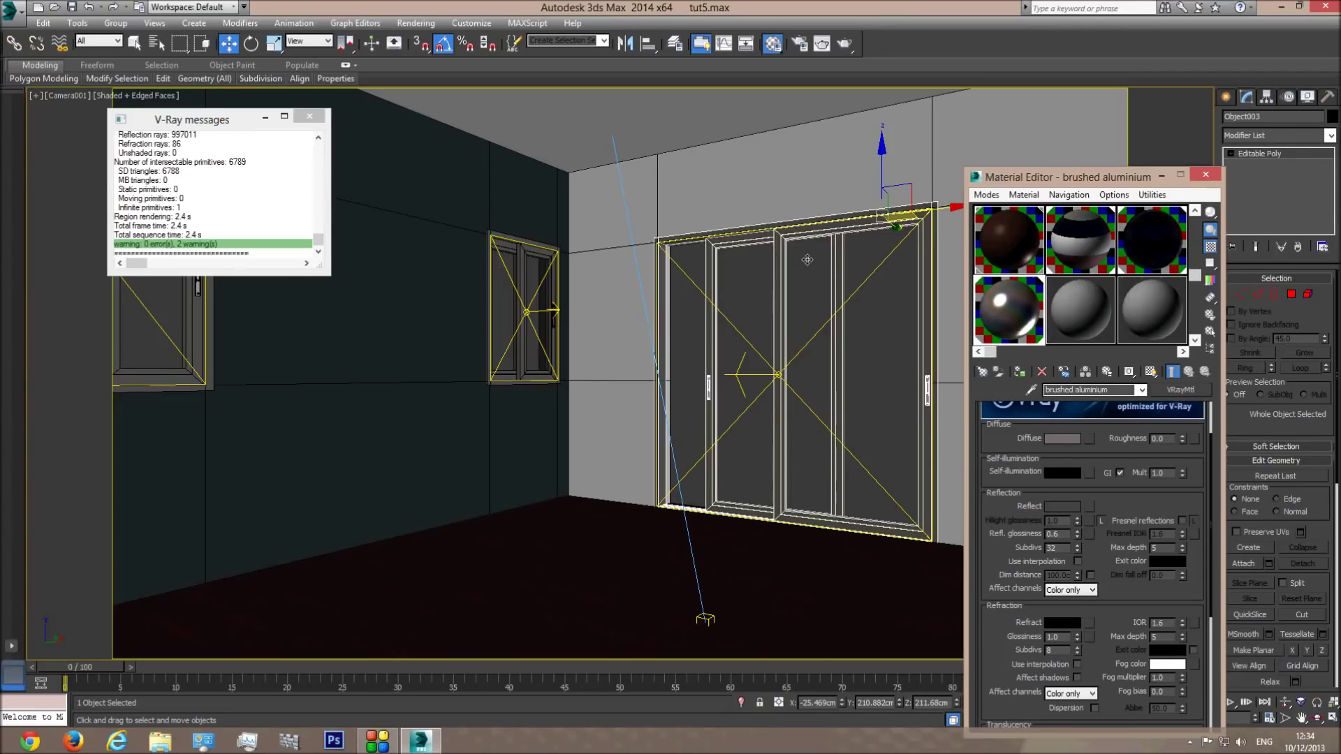
{"action": "left_click", "coordinate": [799, 43]}
{"action": "left_click", "coordinate": [1006, 289]}
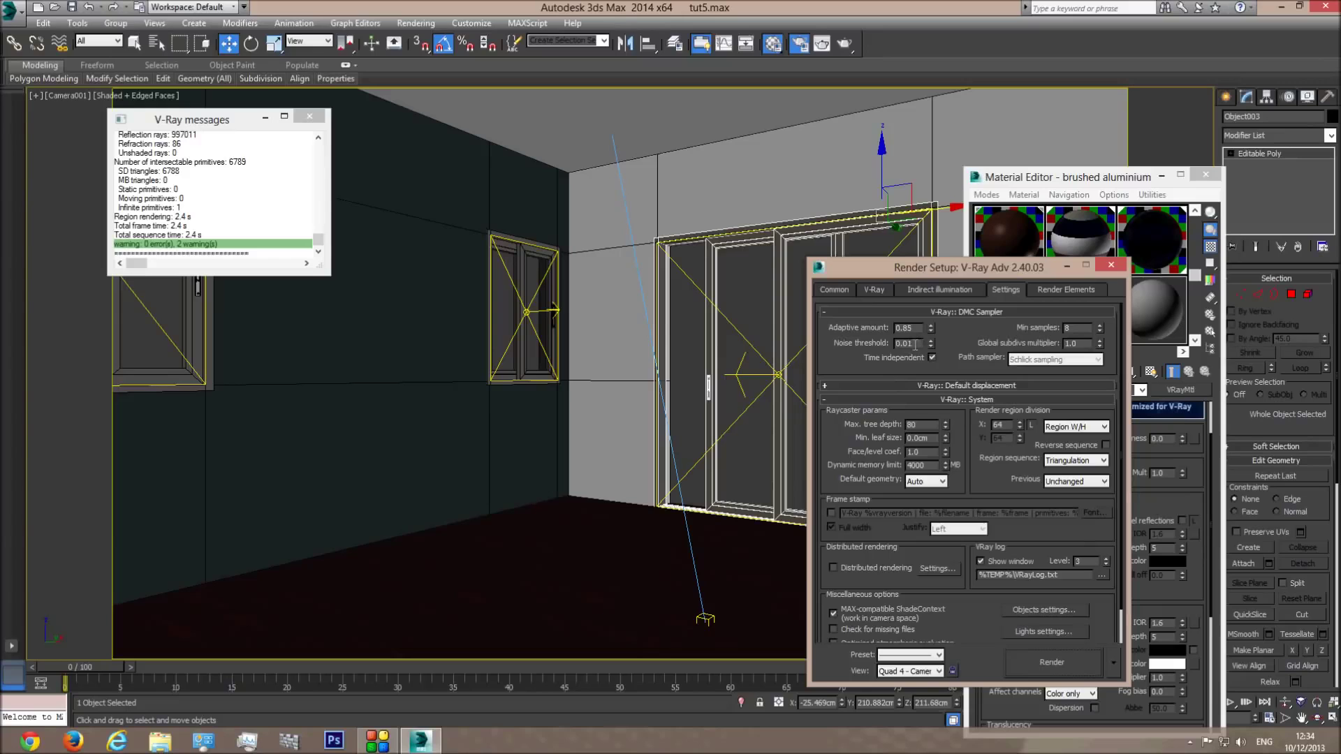
{"action": "left_click", "coordinate": [1111, 265]}
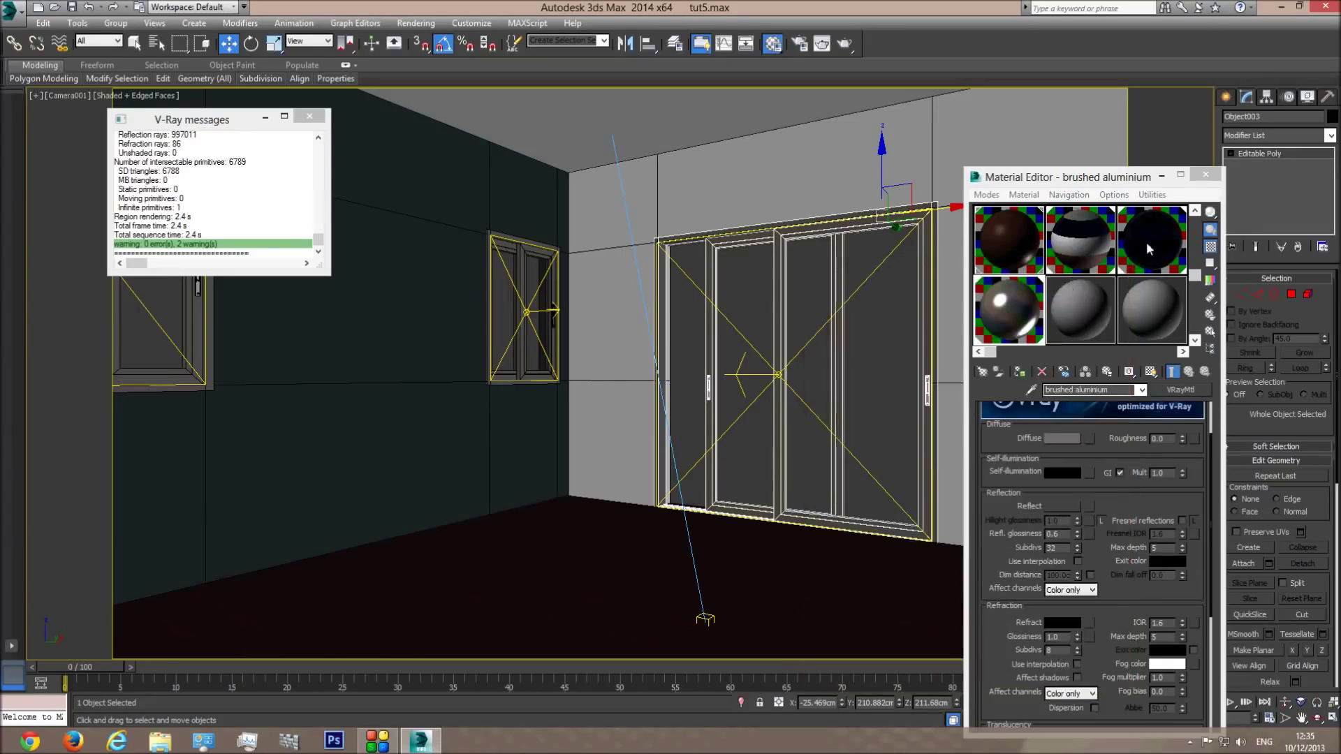
{"action": "left_click", "coordinate": [1206, 174]}
Step: Deselect the door, switch to the Top view and unhide all objects
{"action": "left_click", "coordinate": [683, 331]}
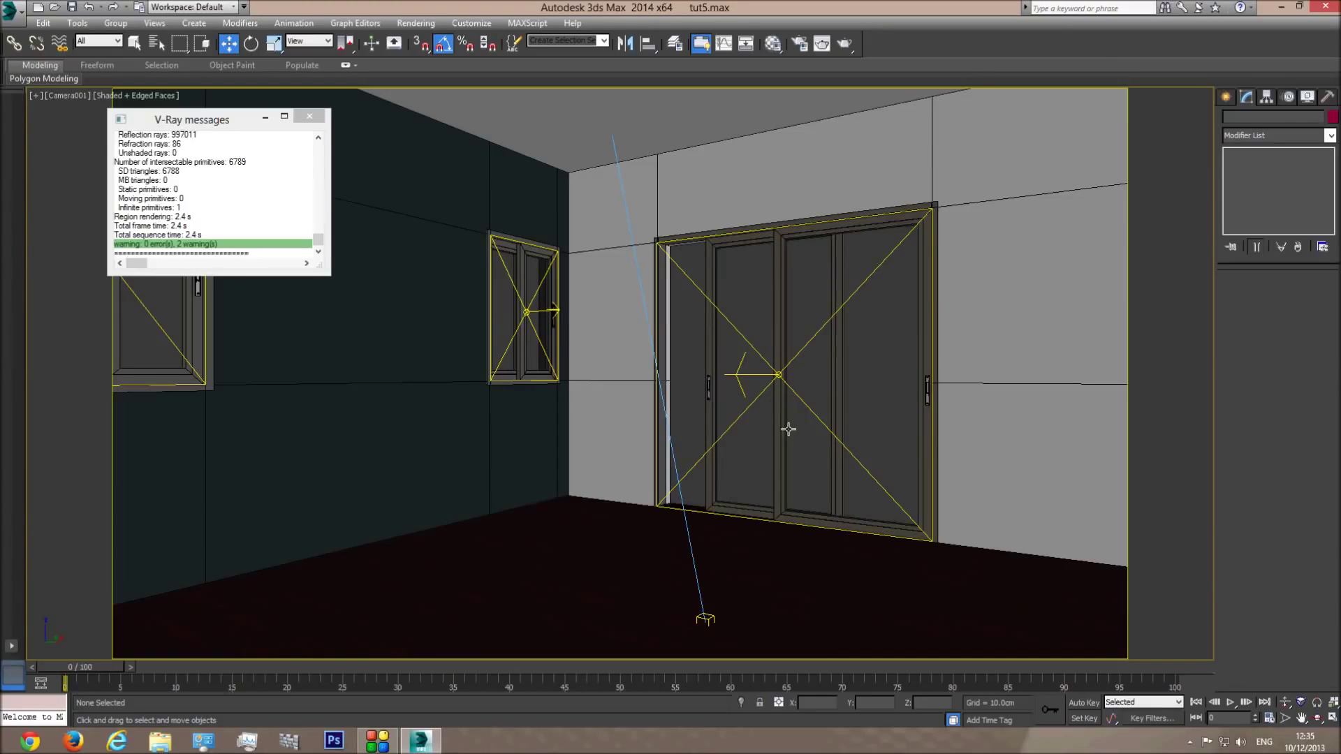
{"action": "key", "text": "t"}
{"action": "scroll", "coordinate": [712, 429], "scroll_direction": "down", "scroll_amount": 3}
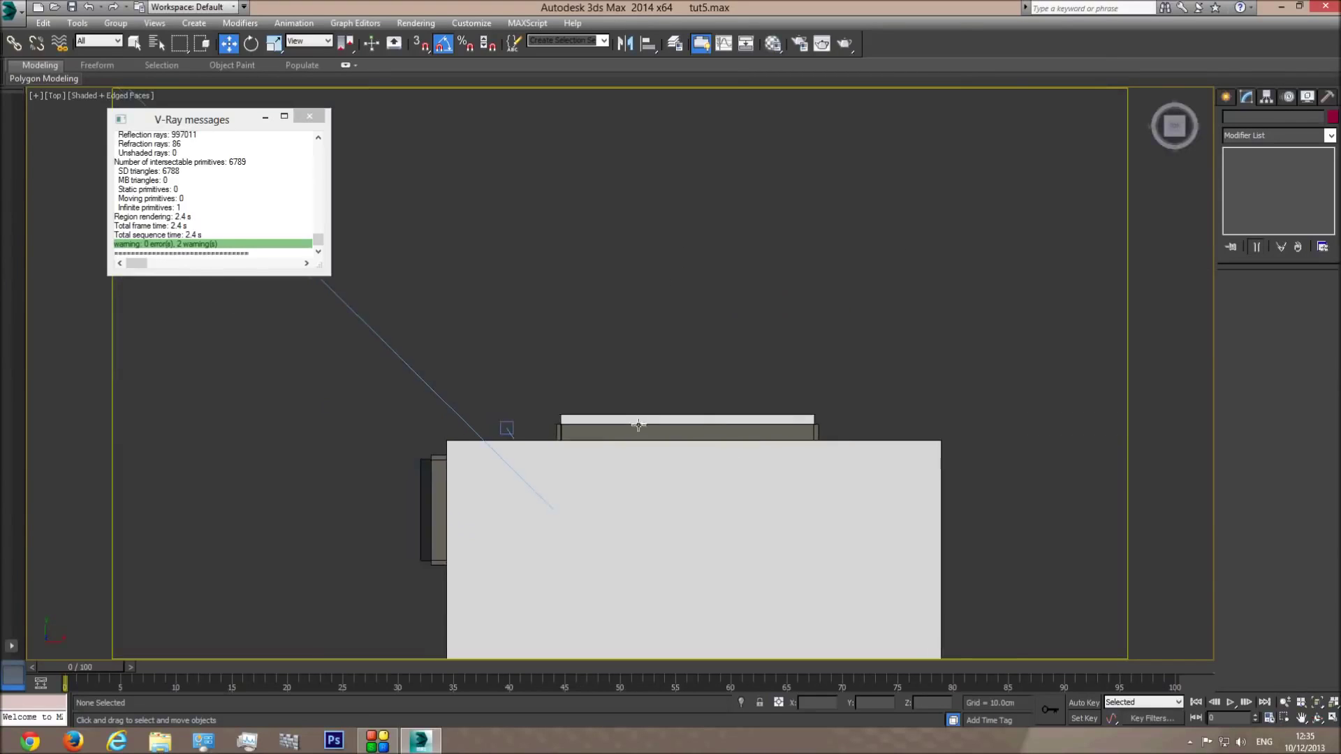
{"action": "right_click", "coordinate": [671, 329]}
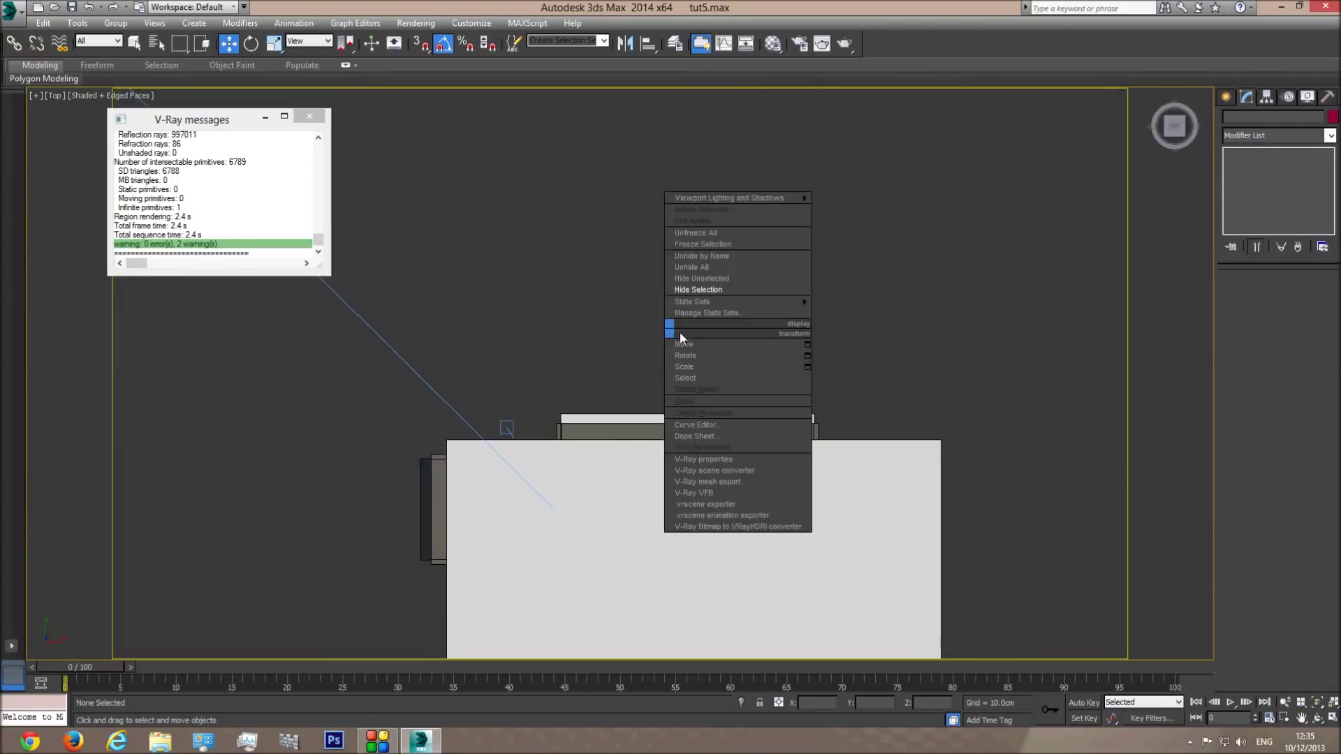
{"action": "left_click", "coordinate": [707, 266]}
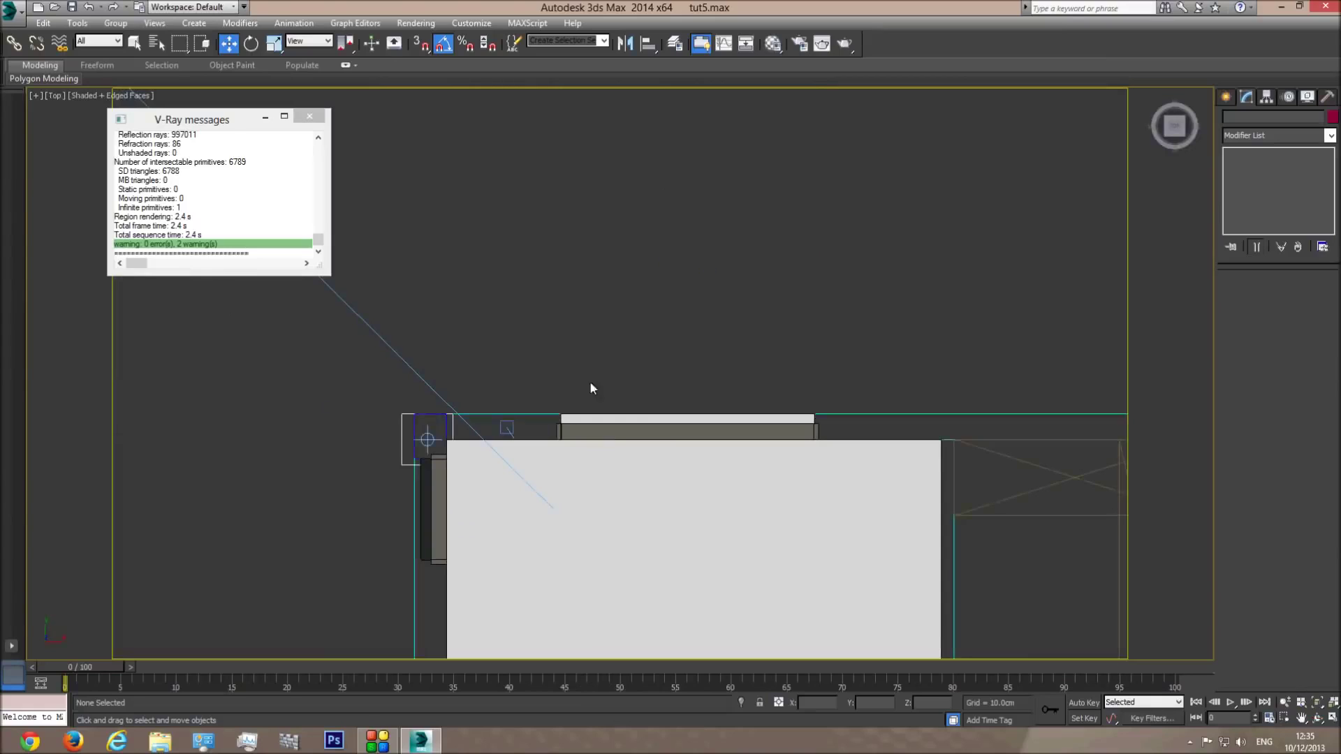
Step: Select the revealed plan outline around the room and hide it
{"action": "left_click", "coordinate": [906, 415]}
{"action": "right_click", "coordinate": [908, 412]}
{"action": "left_click", "coordinate": [976, 377]}
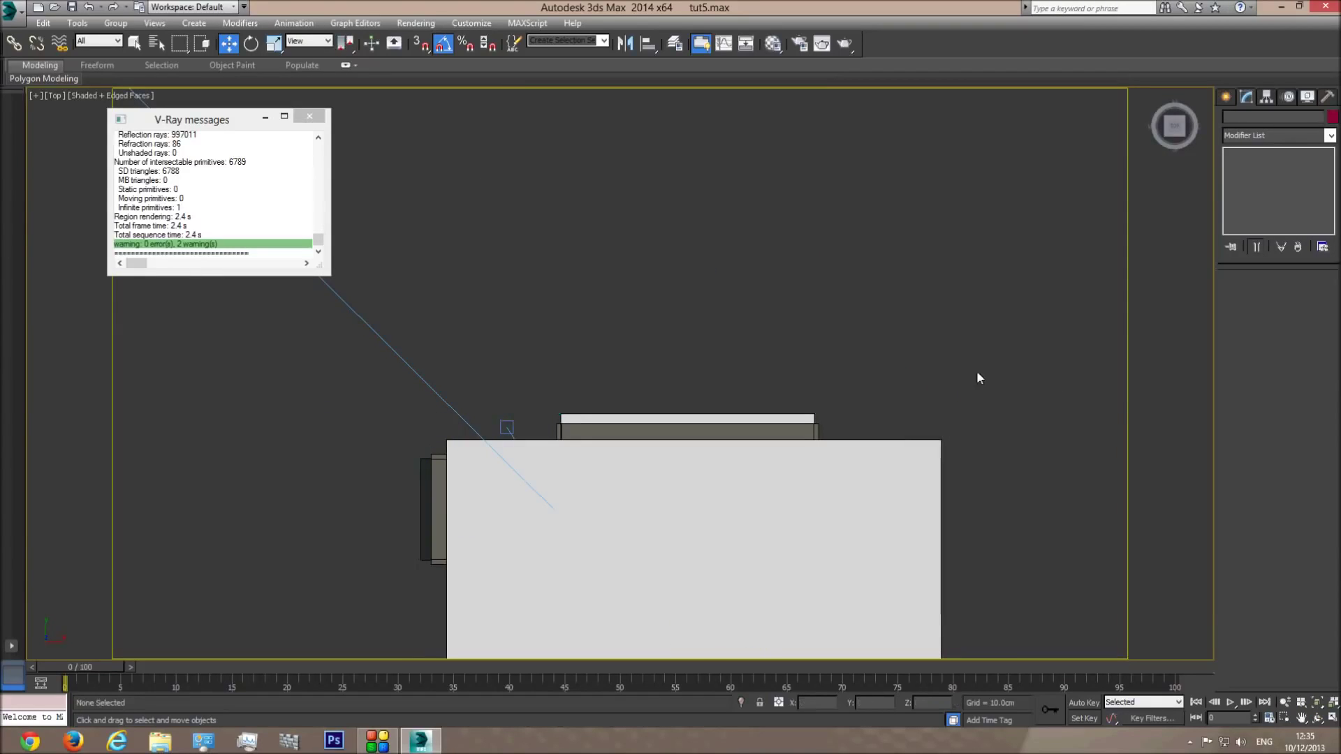
Step: In wireframe Top view, draw a plane about 317 cm wide and 127 cm long just outside the sliding door
{"action": "left_click", "coordinate": [1227, 97]}
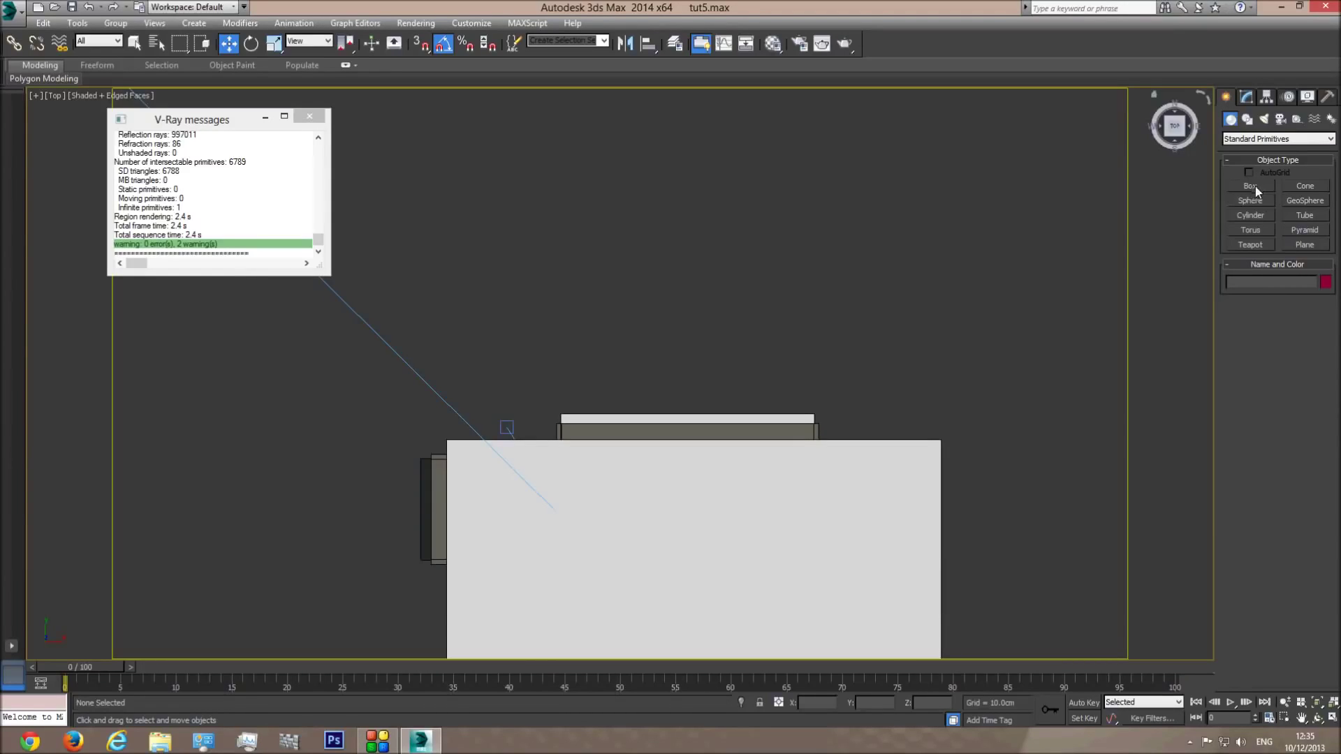
{"action": "left_click", "coordinate": [1302, 244]}
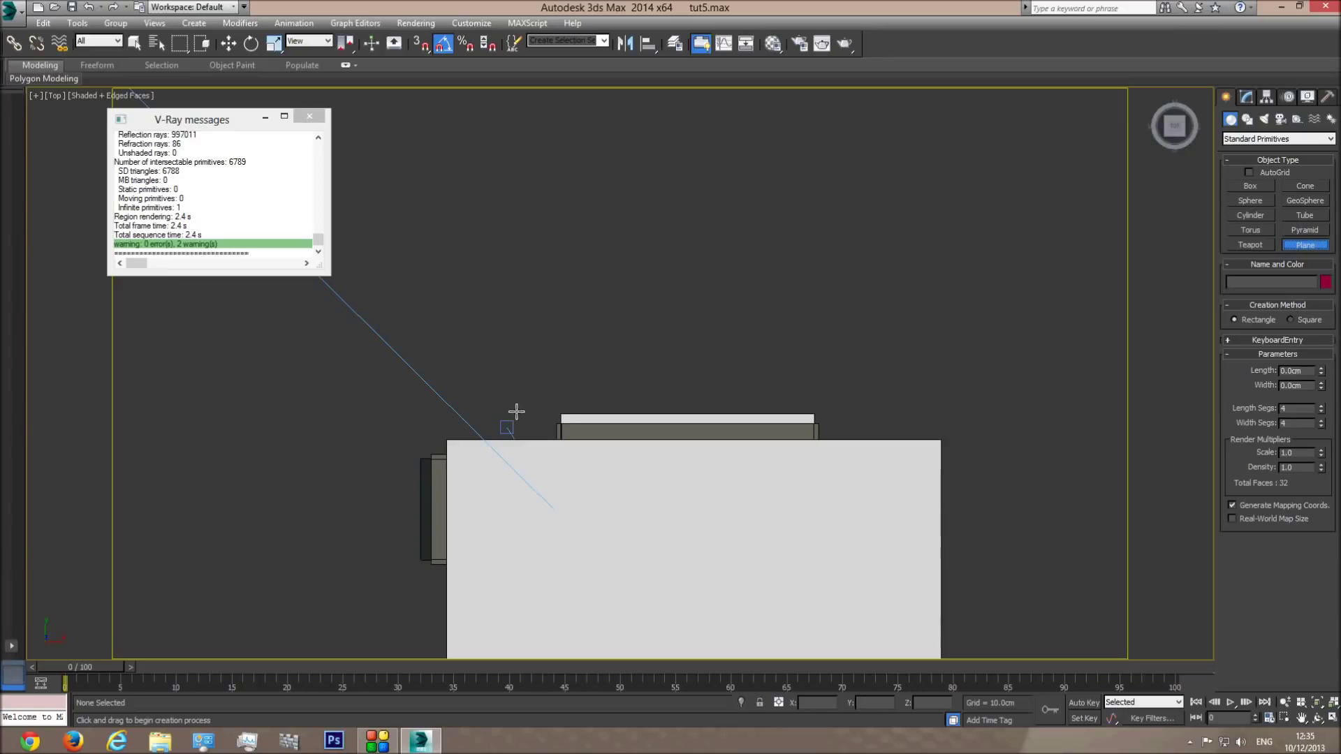
{"action": "key", "text": "F3"}
{"action": "mouse_move", "coordinate": [516, 413]}
{"action": "left_mouse_down"}
{"action": "mouse_move", "coordinate": [643, 356]}
{"action": "mouse_move", "coordinate": [895, 296]}
{"action": "mouse_move", "coordinate": [885, 289]}
{"action": "mouse_move", "coordinate": [919, 273]}
{"action": "mouse_move", "coordinate": [918, 250]}
{"action": "left_mouse_up"}
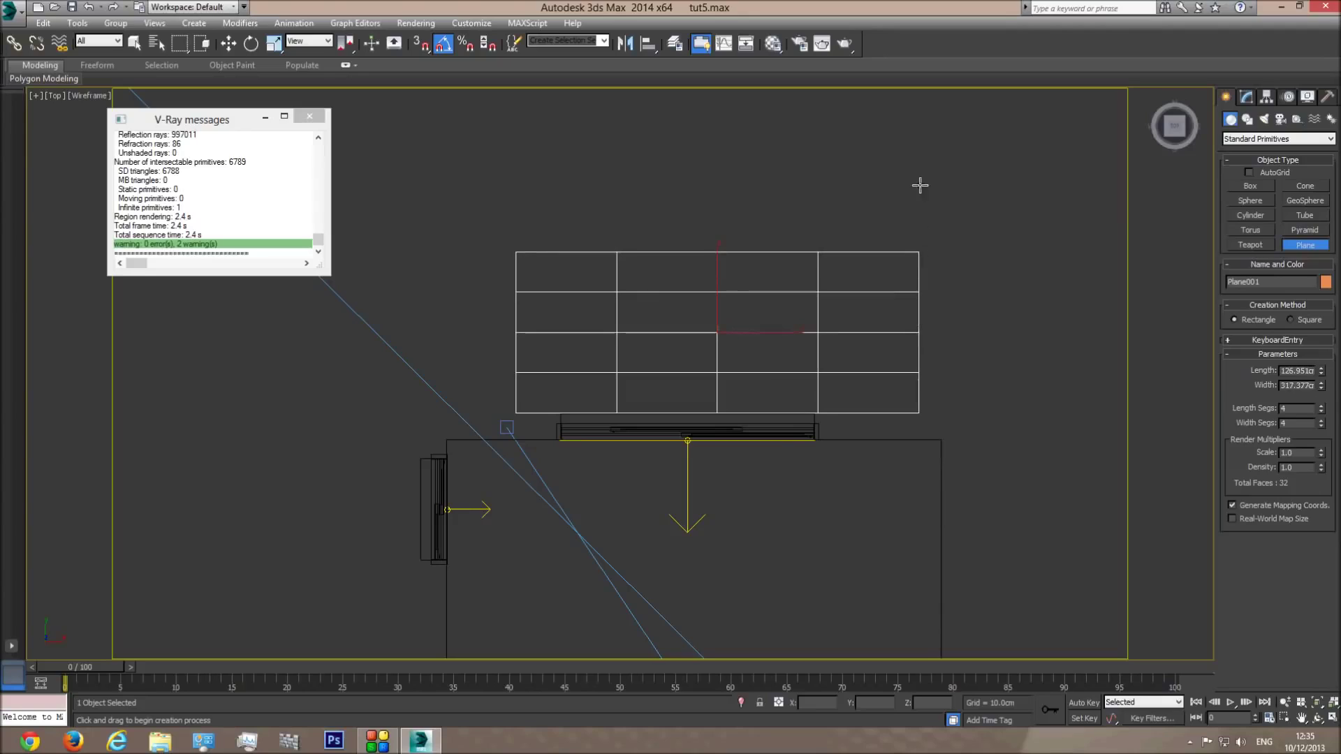
Step: Set the plane's width to 300 cm, try a length of 200 cm, and settle on a length of 150 cm
{"action": "left_click", "coordinate": [1246, 96]}
{"action": "double_click", "coordinate": [1295, 309]}
{"action": "type", "text": "300"}
{"action": "key", "text": "Return"}
{"action": "double_click", "coordinate": [1296, 295]}
{"action": "type", "text": "200"}
{"action": "key", "text": "Return"}
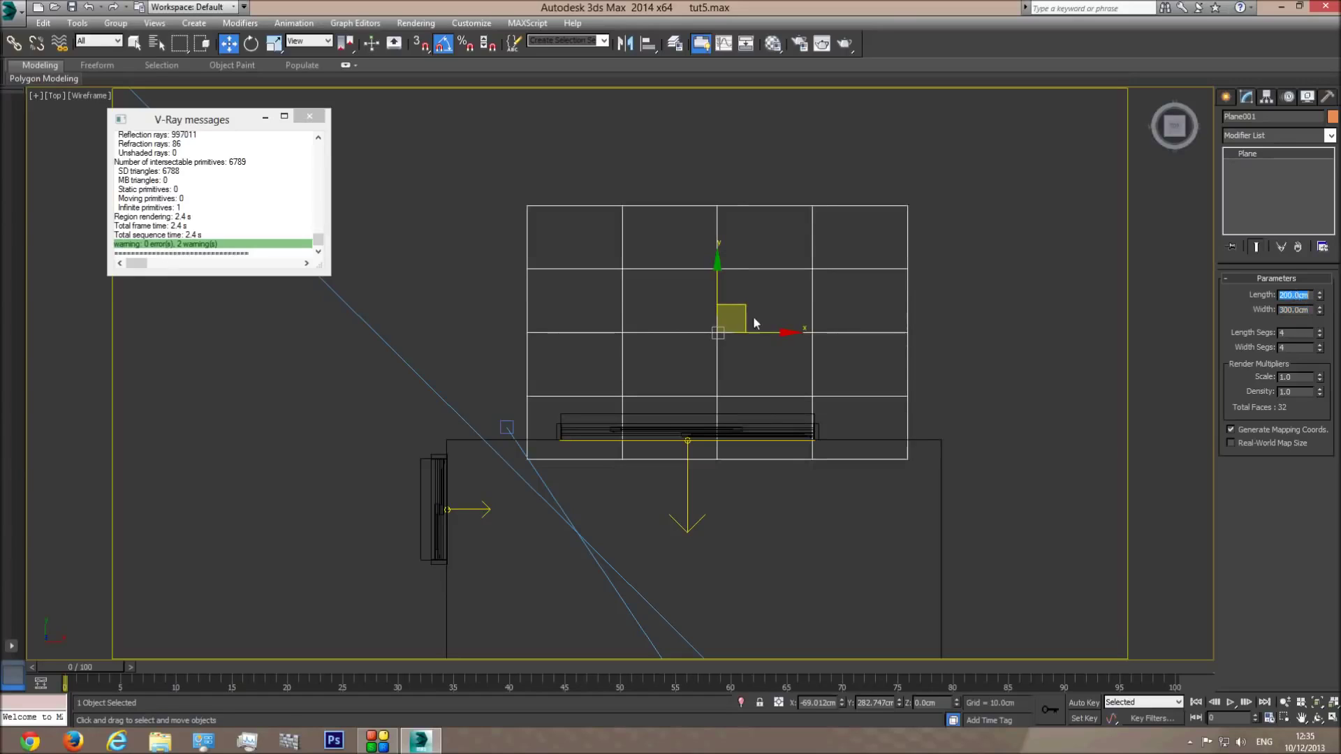
{"action": "type", "text": "1.0"}
{"action": "key", "text": "Return"}
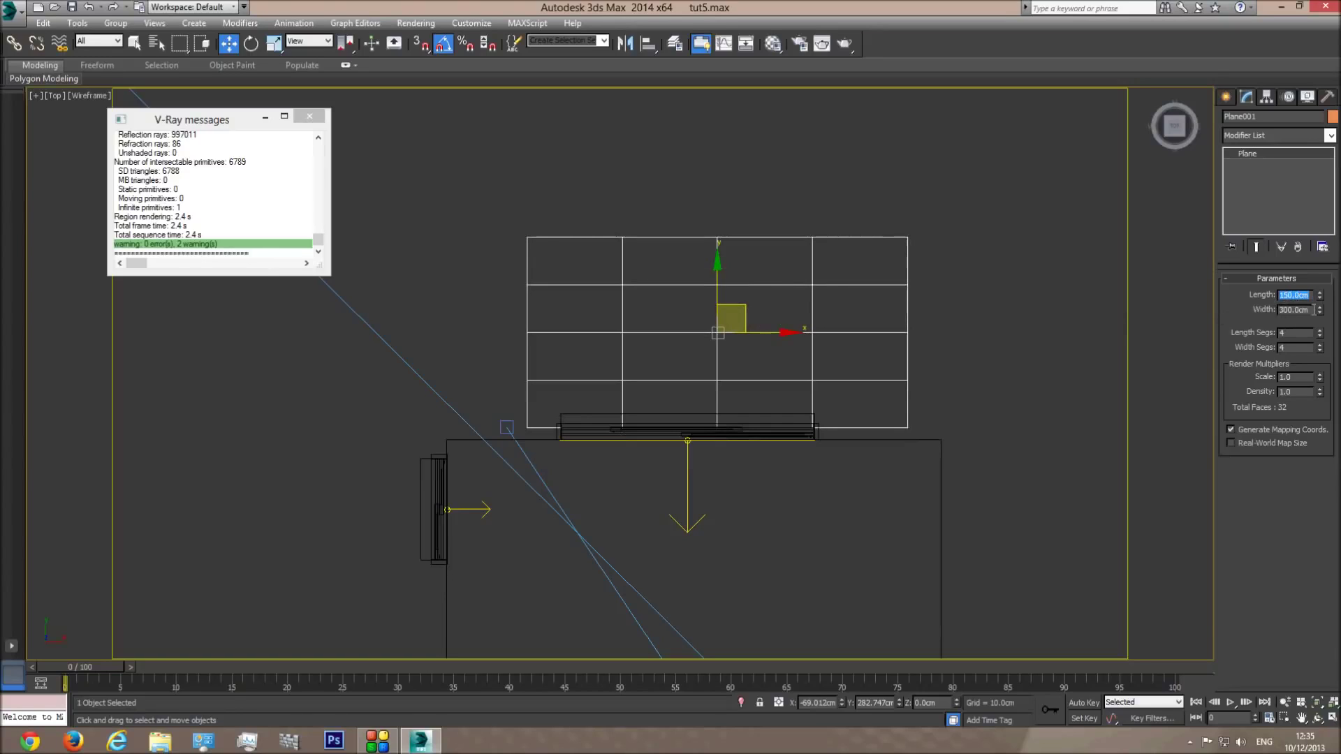
Step: Centre the plane in front of the sliding door and reduce its length and width segments to 1
{"action": "left_click_drag", "start_coordinate": [741, 312], "coordinate": [714, 296]}
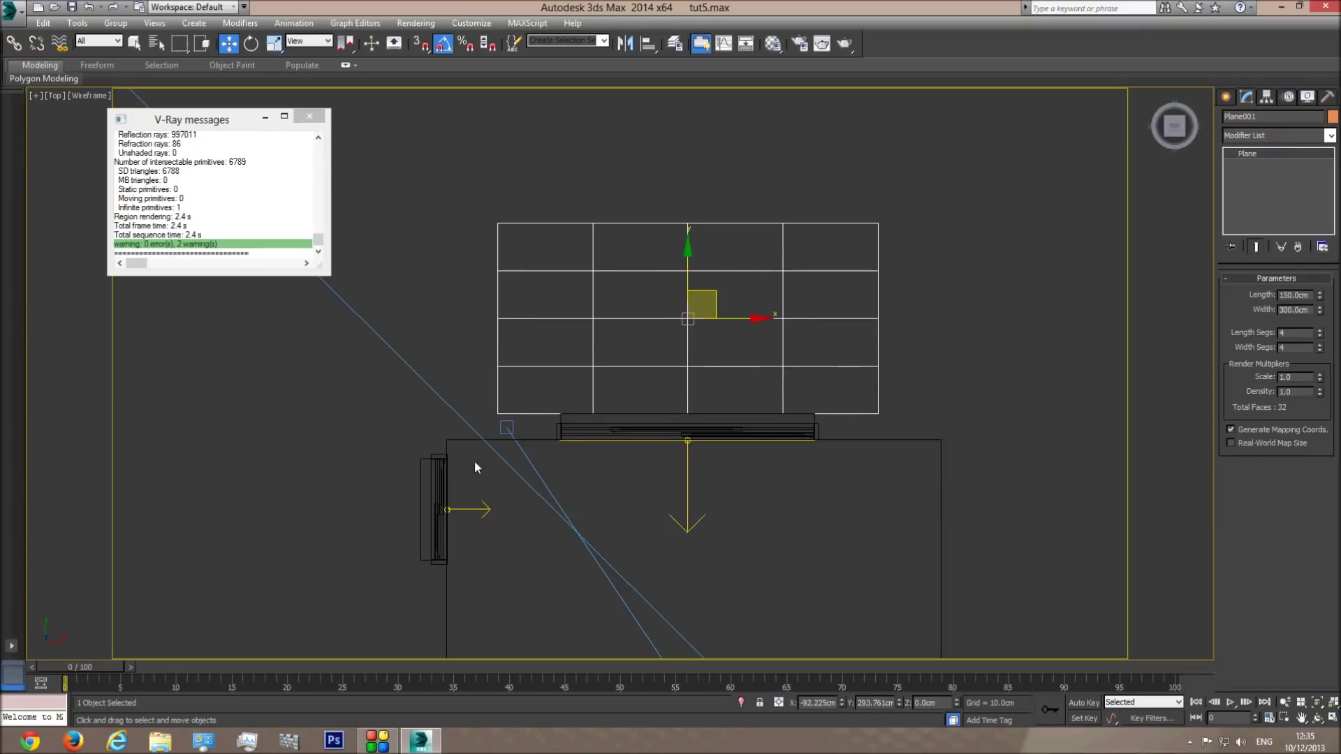
{"action": "type", "text": "1"}
{"action": "key", "text": "Return"}
{"action": "type", "text": "1"}
{"action": "key", "text": "Return"}
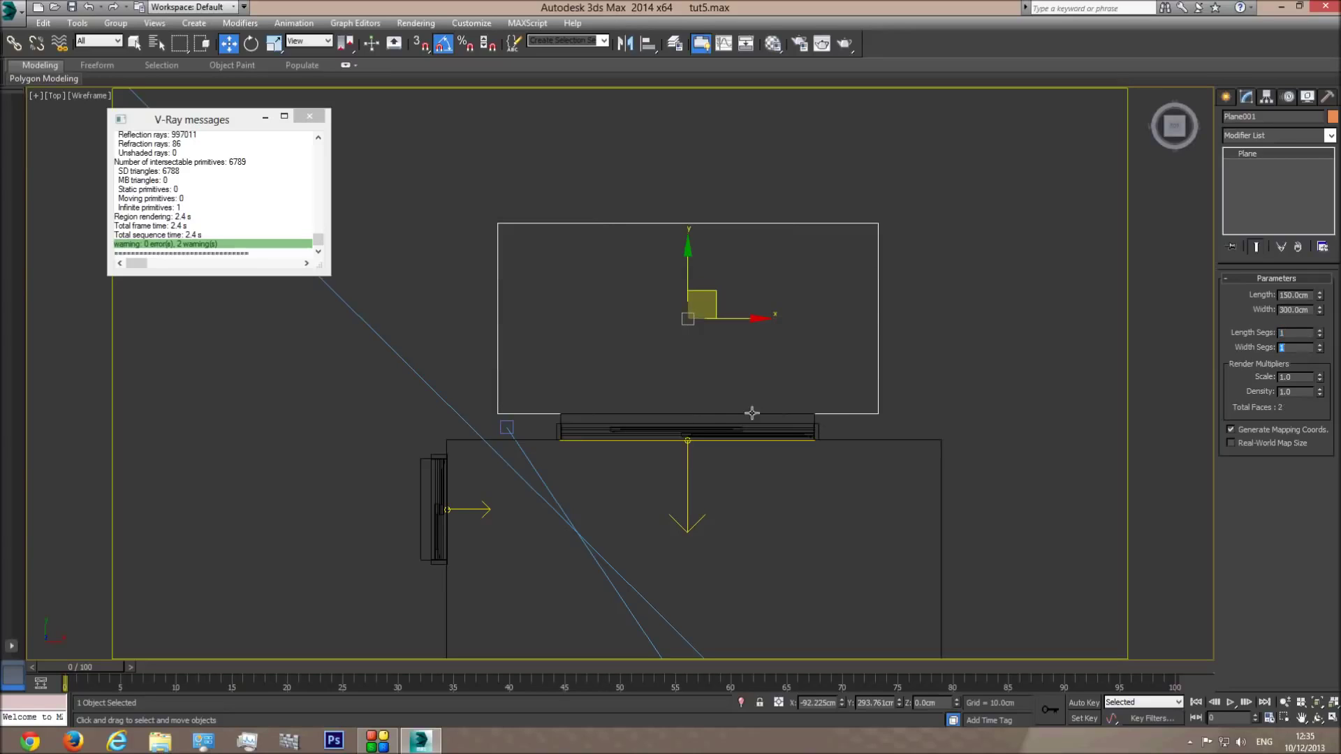
Step: Turn on snapping and move the plane vertically in the Top view to meet the outer edge of the door opening
{"action": "scroll", "coordinate": [685, 373], "scroll_direction": "up", "scroll_amount": 2}
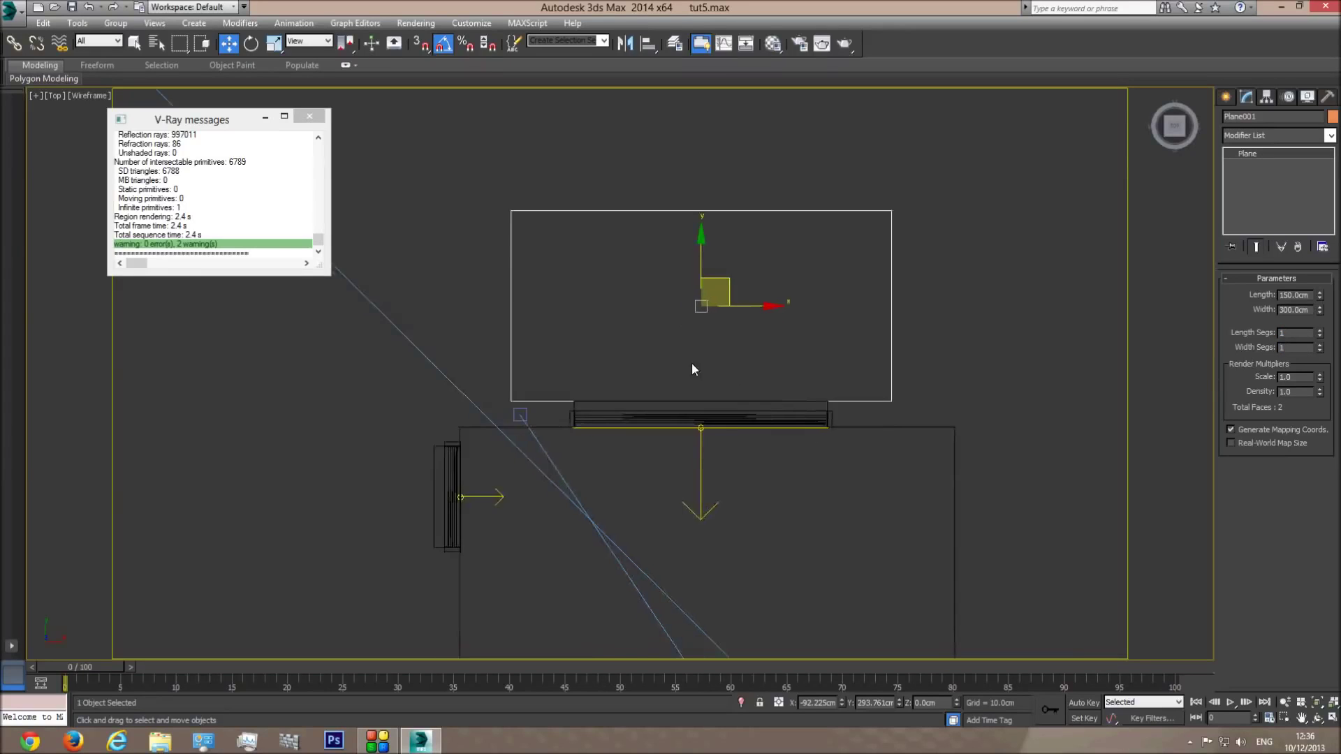
{"action": "left_click", "coordinate": [421, 44]}
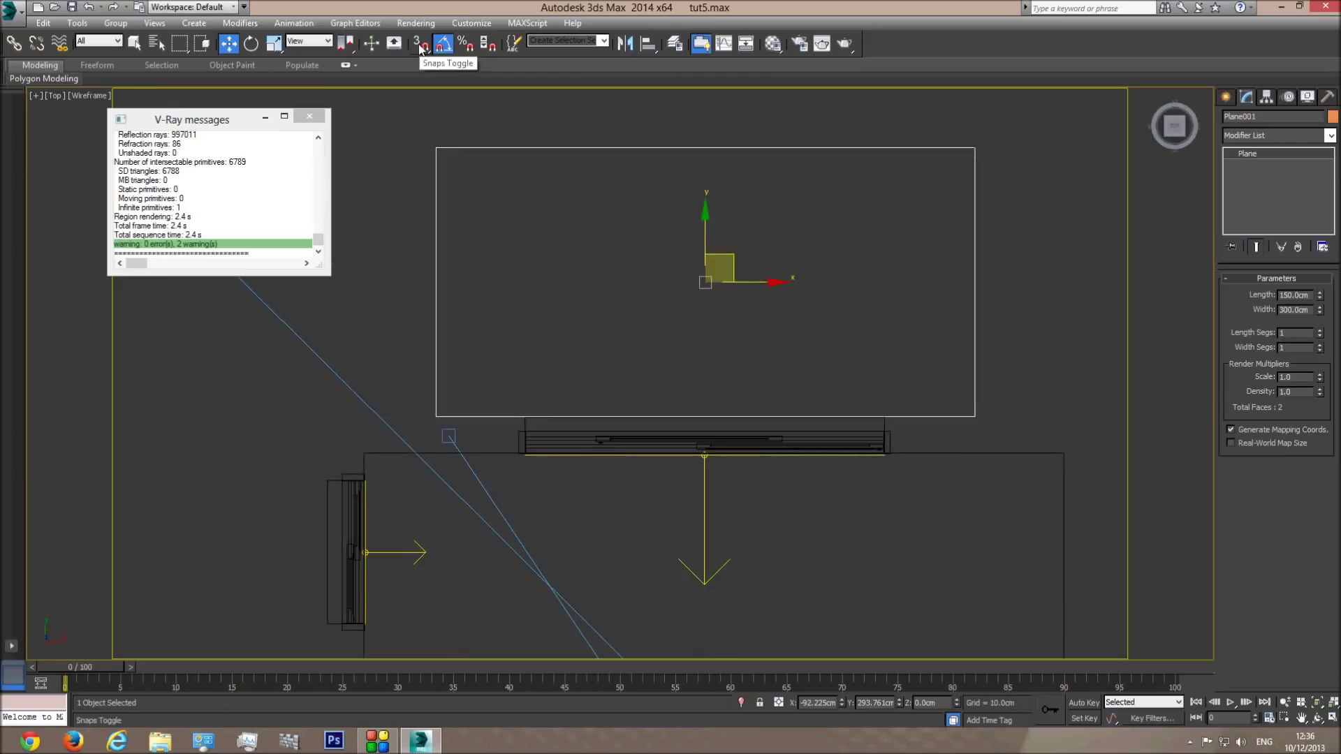
{"action": "left_click_drag", "start_coordinate": [705, 227], "coordinate": [705, 166]}
{"action": "left_click_drag", "start_coordinate": [436, 356], "coordinate": [527, 413]}
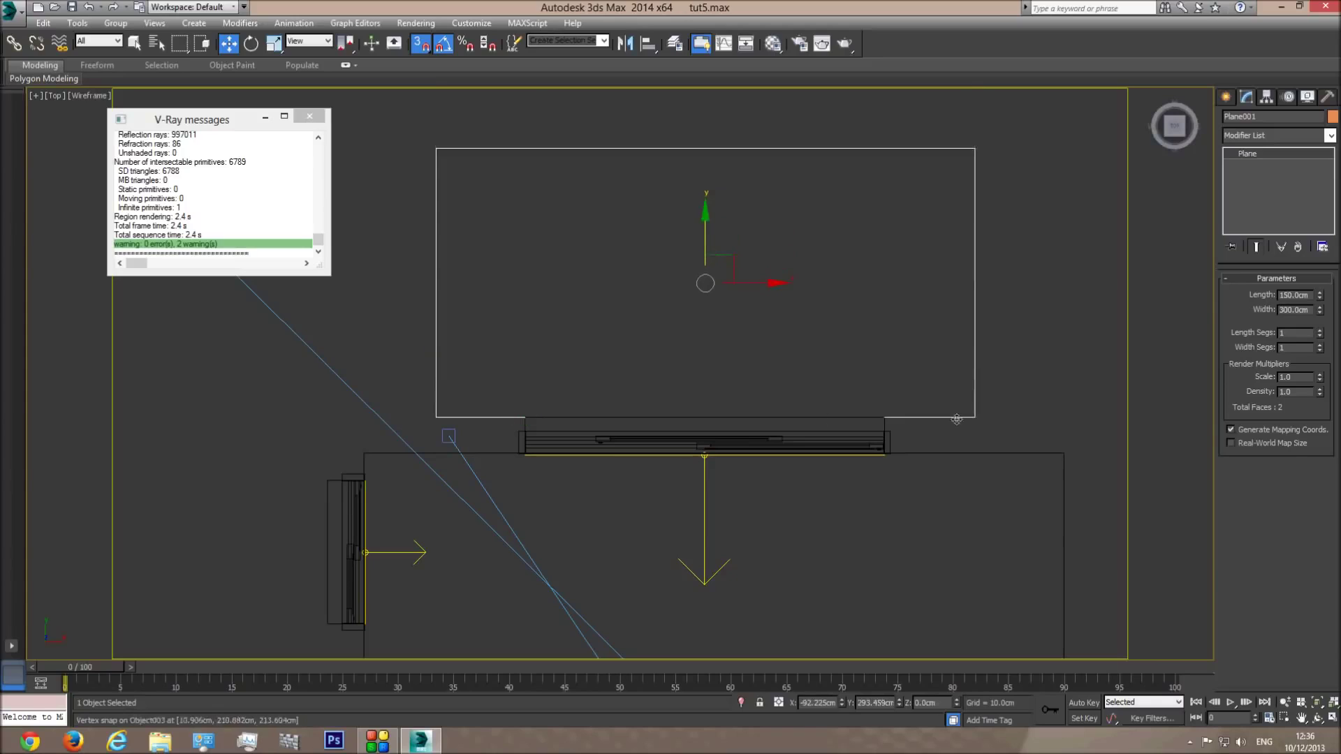
{"action": "scroll", "coordinate": [469, 416], "scroll_direction": "up", "scroll_amount": 2}
{"action": "middle_click_drag", "start_coordinate": [471, 416], "coordinate": [629, 402]}
{"action": "scroll", "coordinate": [629, 405], "scroll_direction": "up", "scroll_amount": 2}
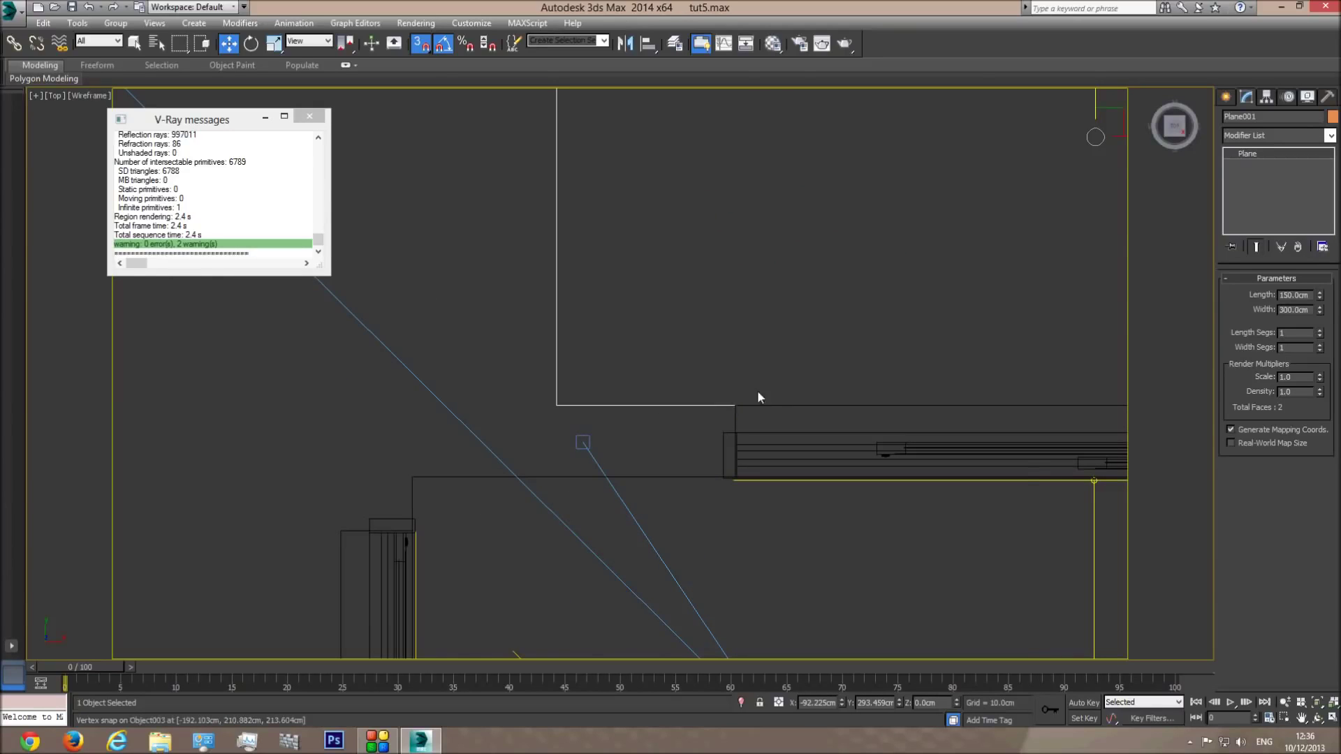
{"action": "scroll", "coordinate": [629, 389], "scroll_direction": "down", "scroll_amount": 3}
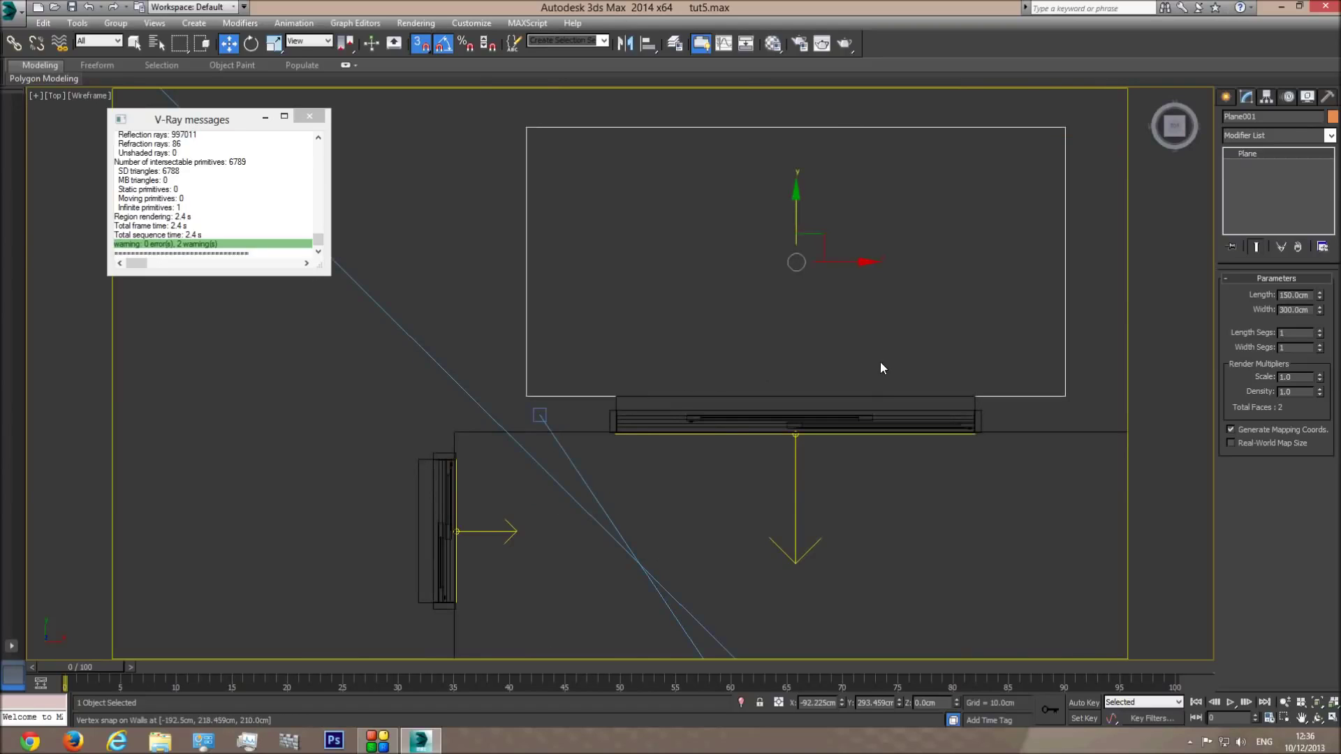
Step: In the Front view, snap the plane's height to the bottom corner of the room's walls and turn snapping off
{"action": "key", "text": "f"}
{"action": "scroll", "coordinate": [662, 391], "scroll_direction": "down", "scroll_amount": 2}
{"action": "scroll", "coordinate": [701, 456], "scroll_direction": "up", "scroll_amount": 2}
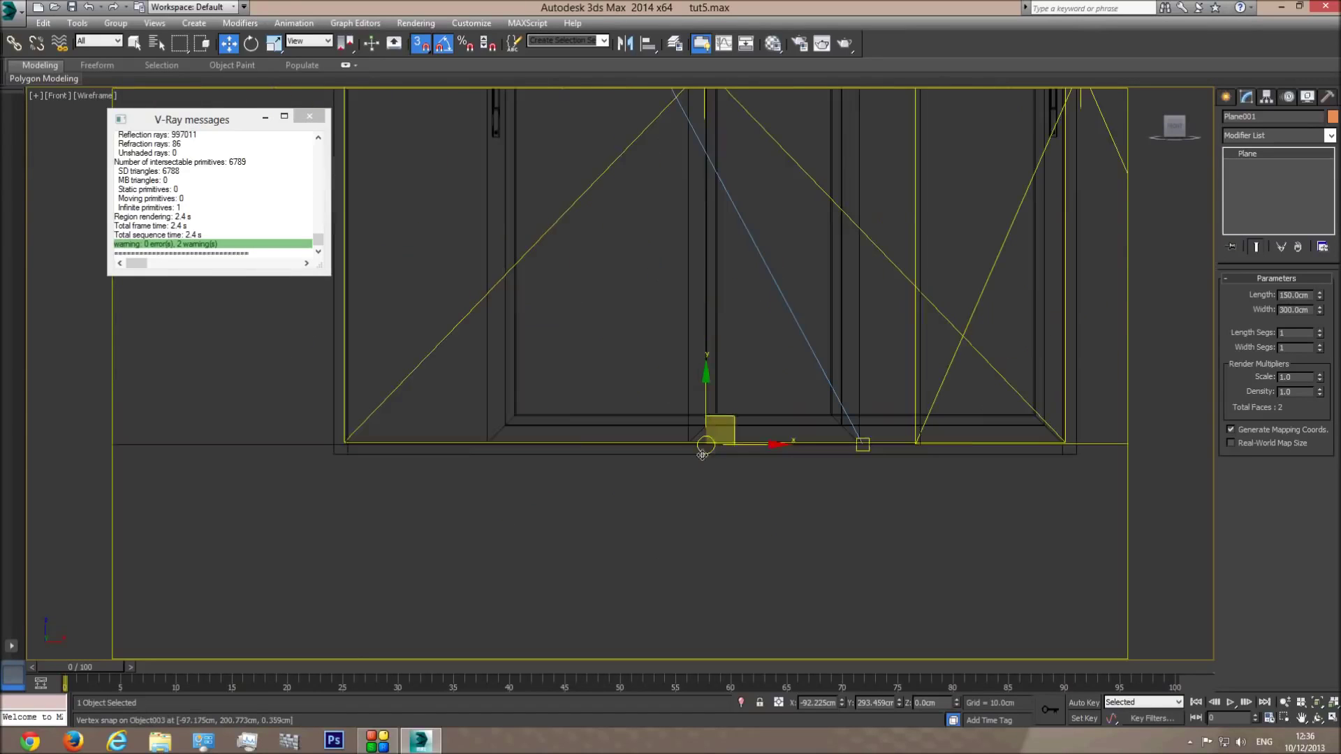
{"action": "scroll", "coordinate": [956, 397], "scroll_direction": "up", "scroll_amount": 2}
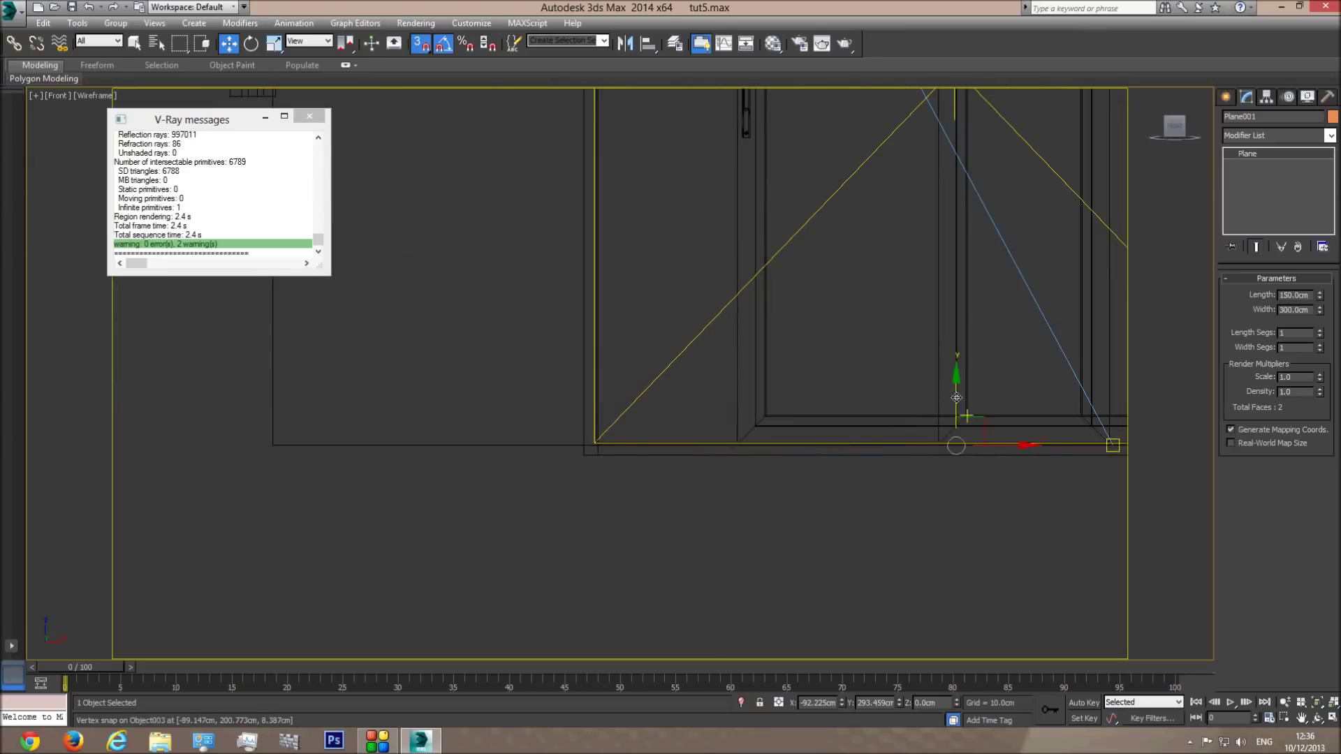
{"action": "left_click_drag", "start_coordinate": [956, 398], "coordinate": [268, 445]}
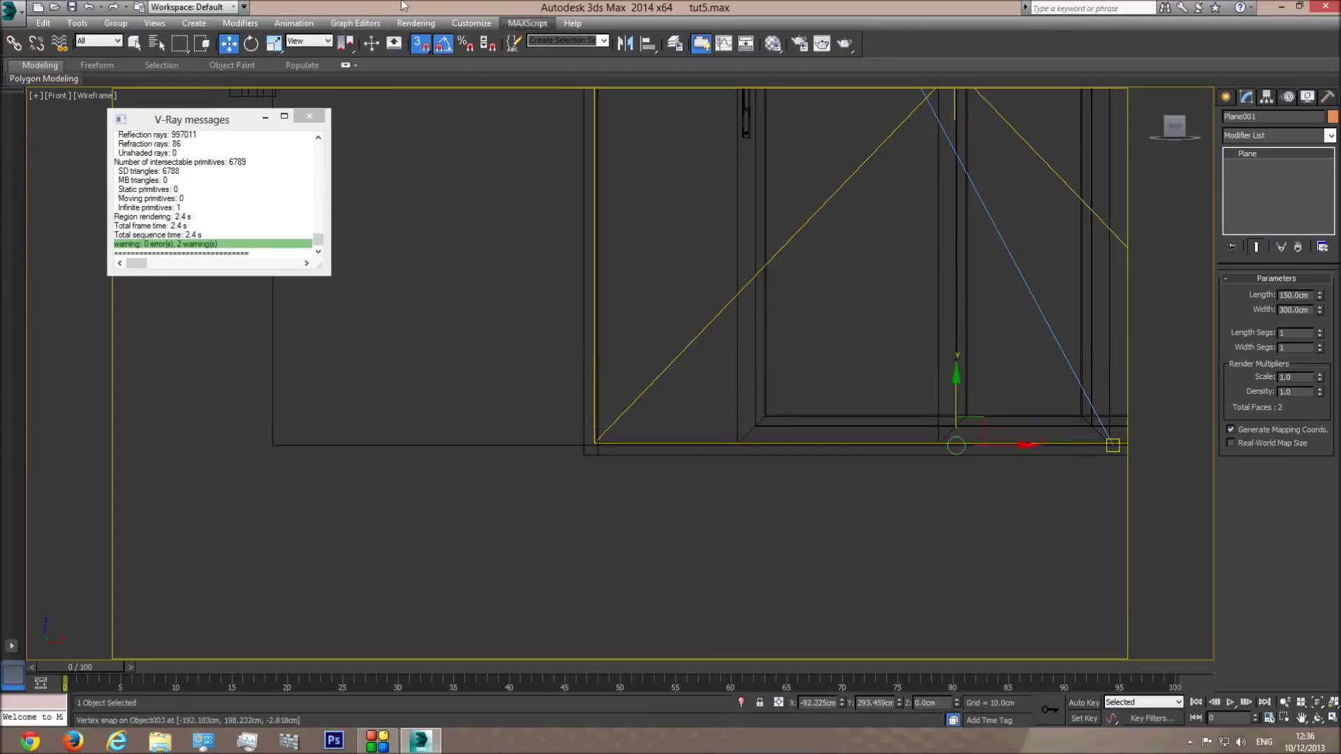
{"action": "left_click", "coordinate": [420, 45]}
Step: Check the plane outside the sliding door from the camera and from an exterior perspective angle
{"action": "key", "text": "c"}
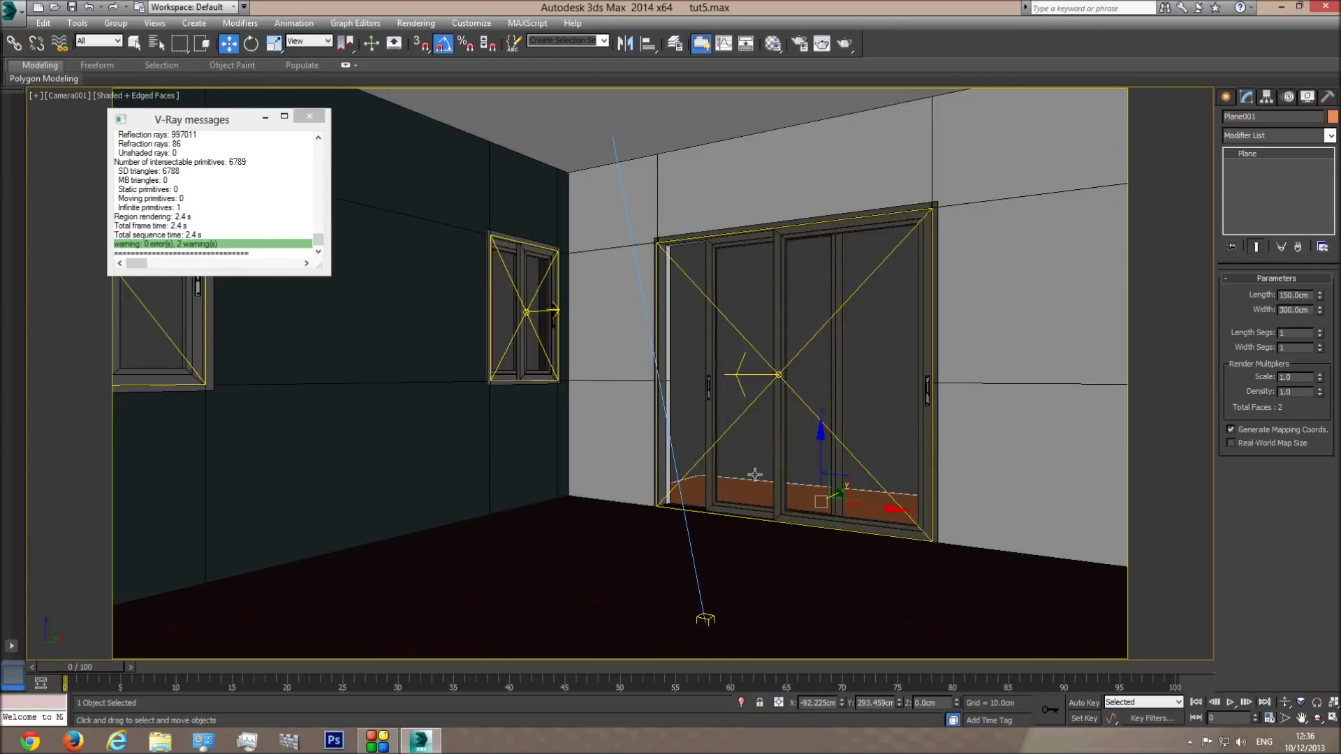
{"action": "key", "text": "p"}
{"action": "left_click", "coordinate": [1316, 718]}
{"action": "left_click_drag", "start_coordinate": [789, 438], "coordinate": [691, 437]}
{"action": "scroll", "coordinate": [692, 438], "scroll_direction": "down", "scroll_amount": 10}
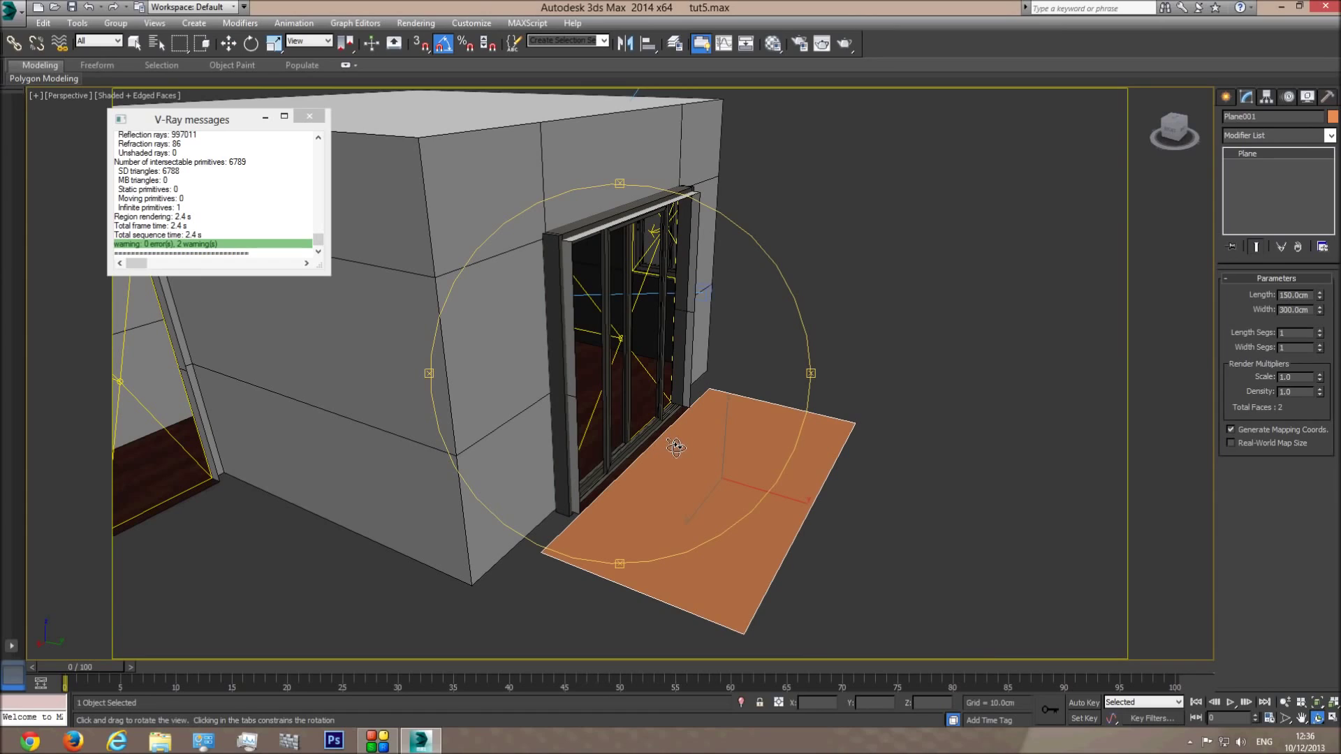
{"action": "key", "text": "w"}
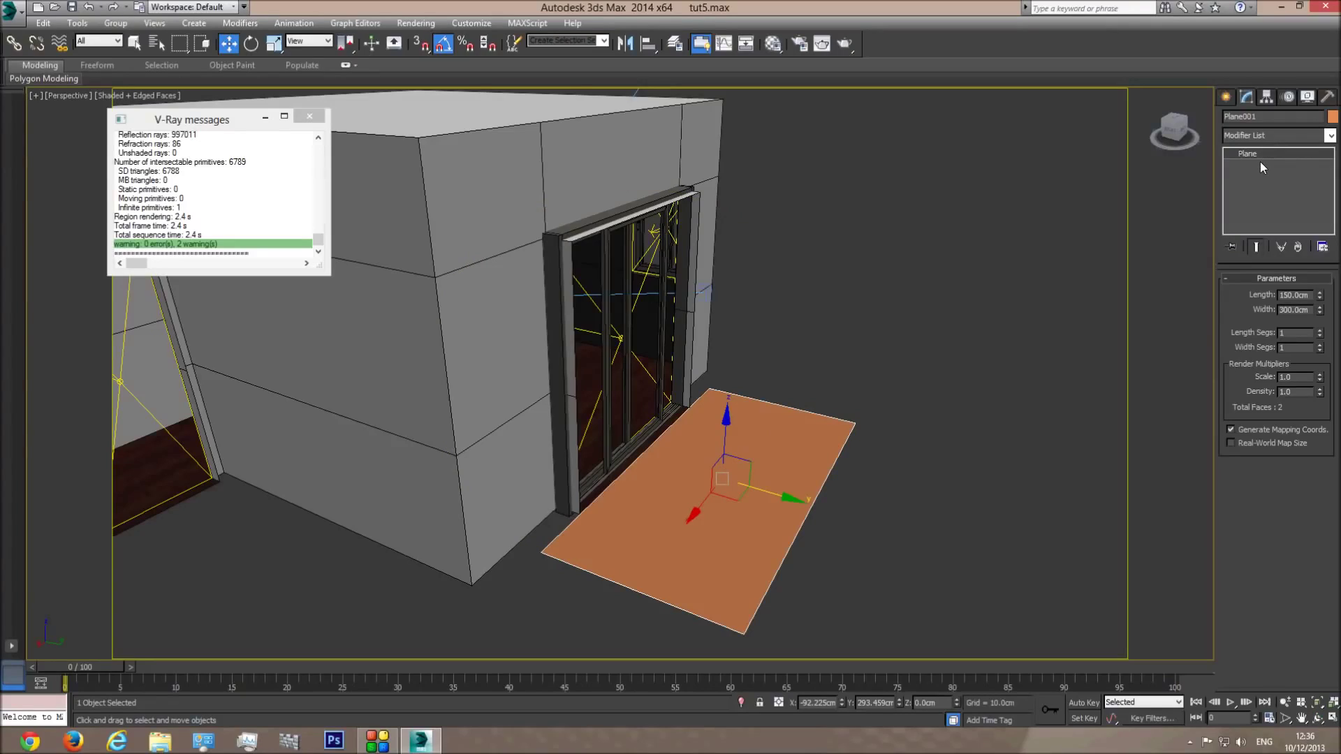
Step: In the Top view with snapping on, create a 300 cm wide box along the plane's outer edge, about 27 cm high
{"action": "key", "text": "t"}
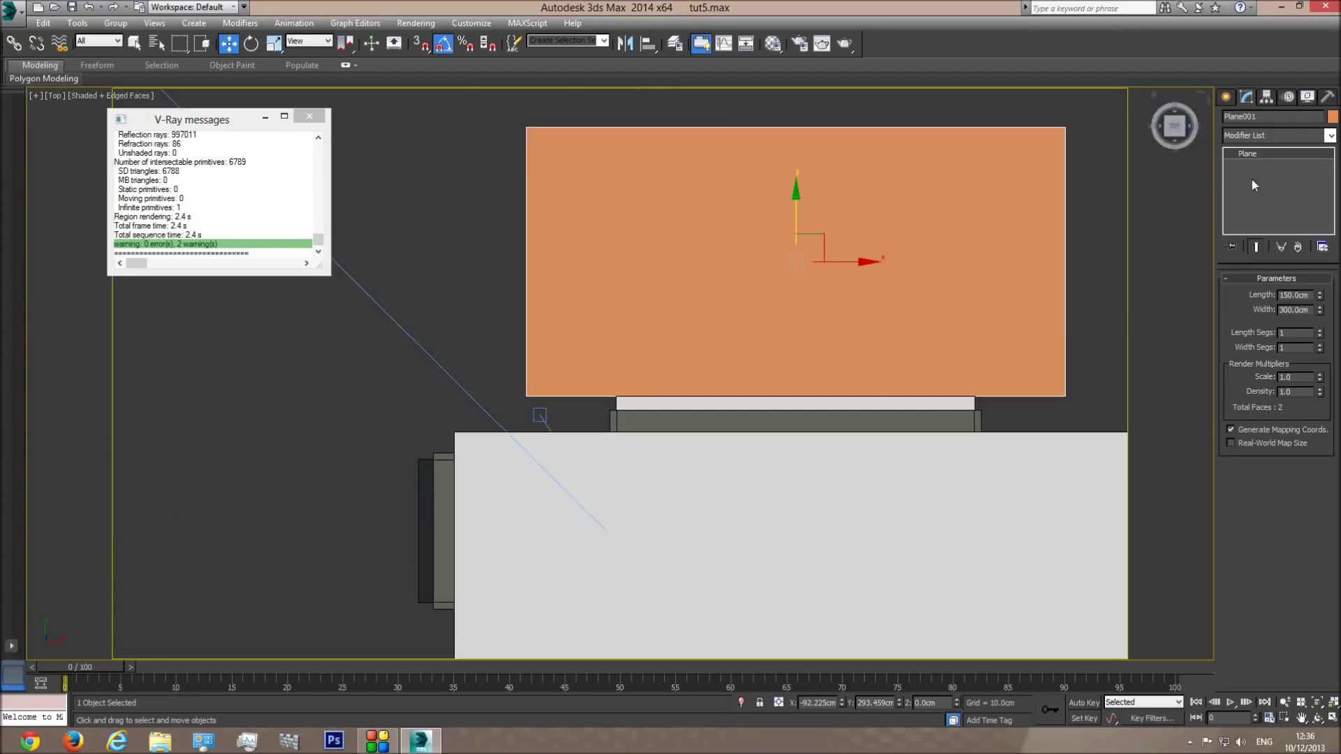
{"action": "left_click", "coordinate": [1226, 97]}
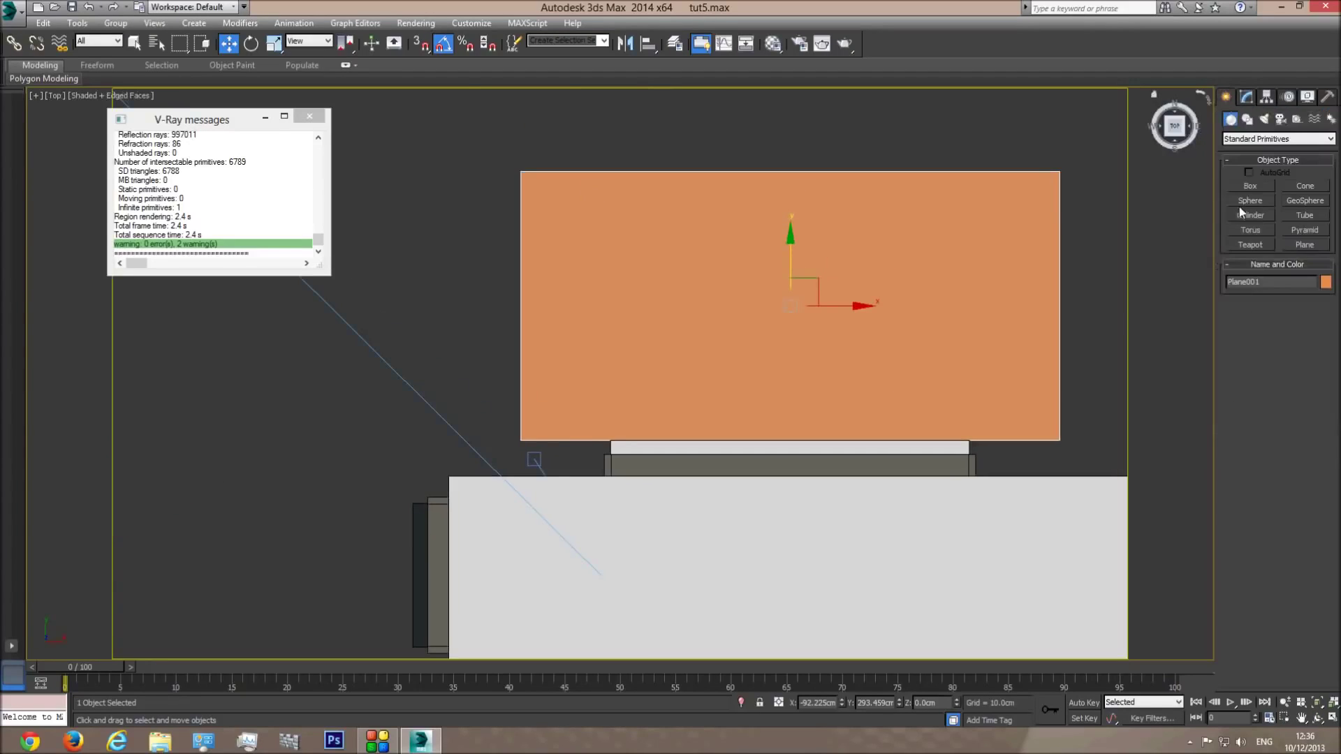
{"action": "left_click", "coordinate": [1246, 187]}
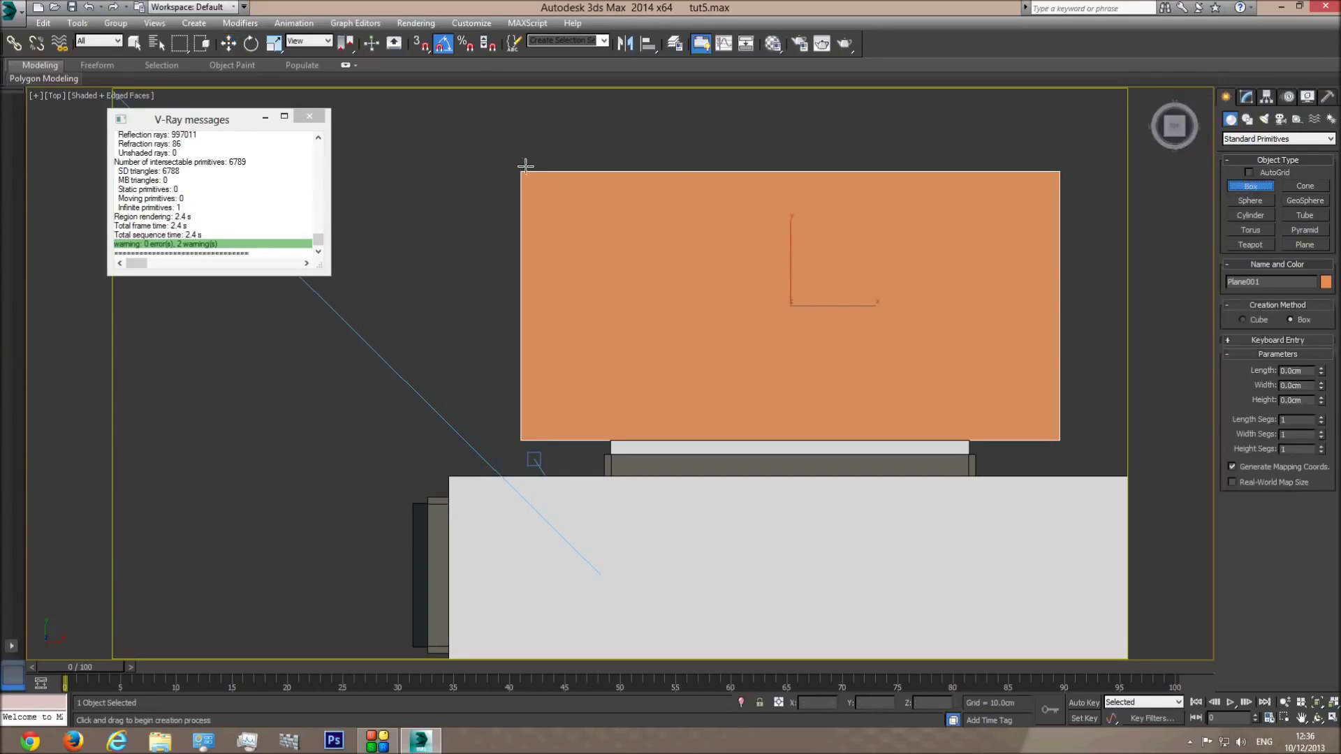
{"action": "left_click", "coordinate": [420, 43]}
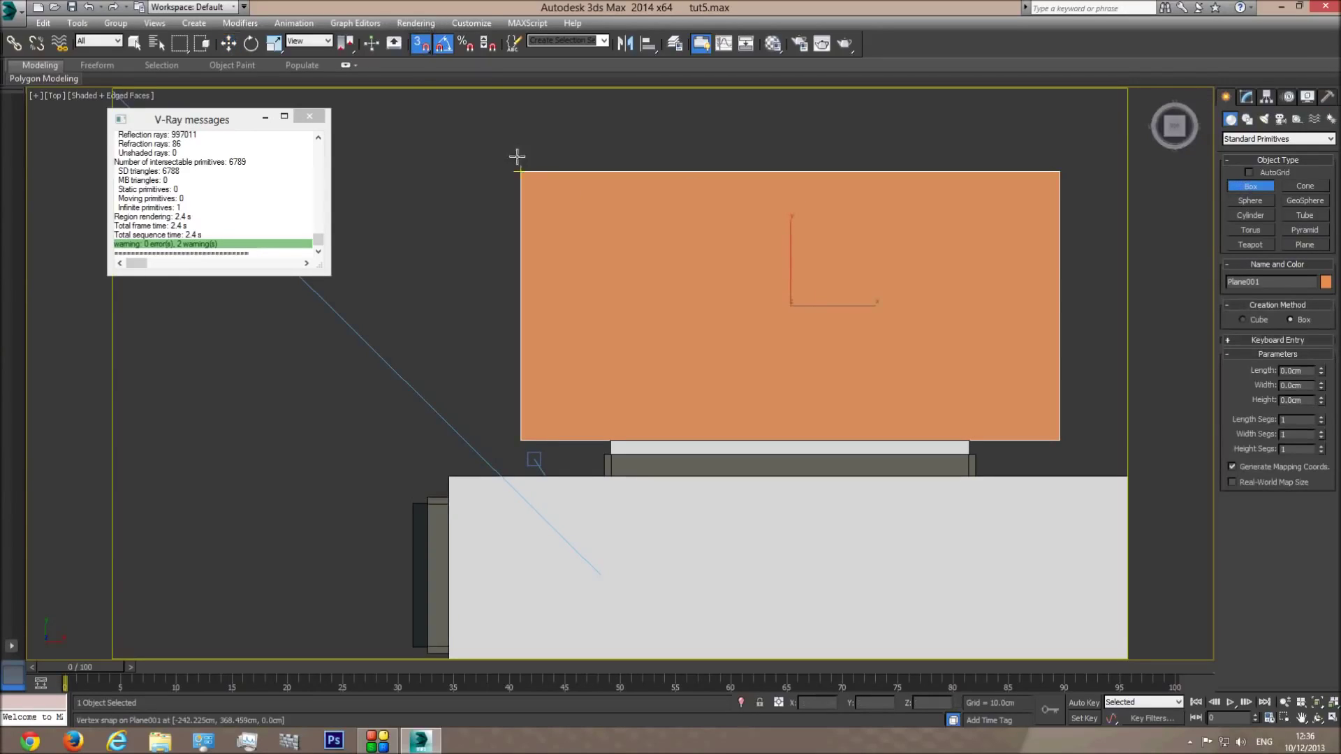
{"action": "left_click_drag", "start_coordinate": [520, 166], "coordinate": [1060, 171]}
{"action": "left_click", "coordinate": [1079, 125]}
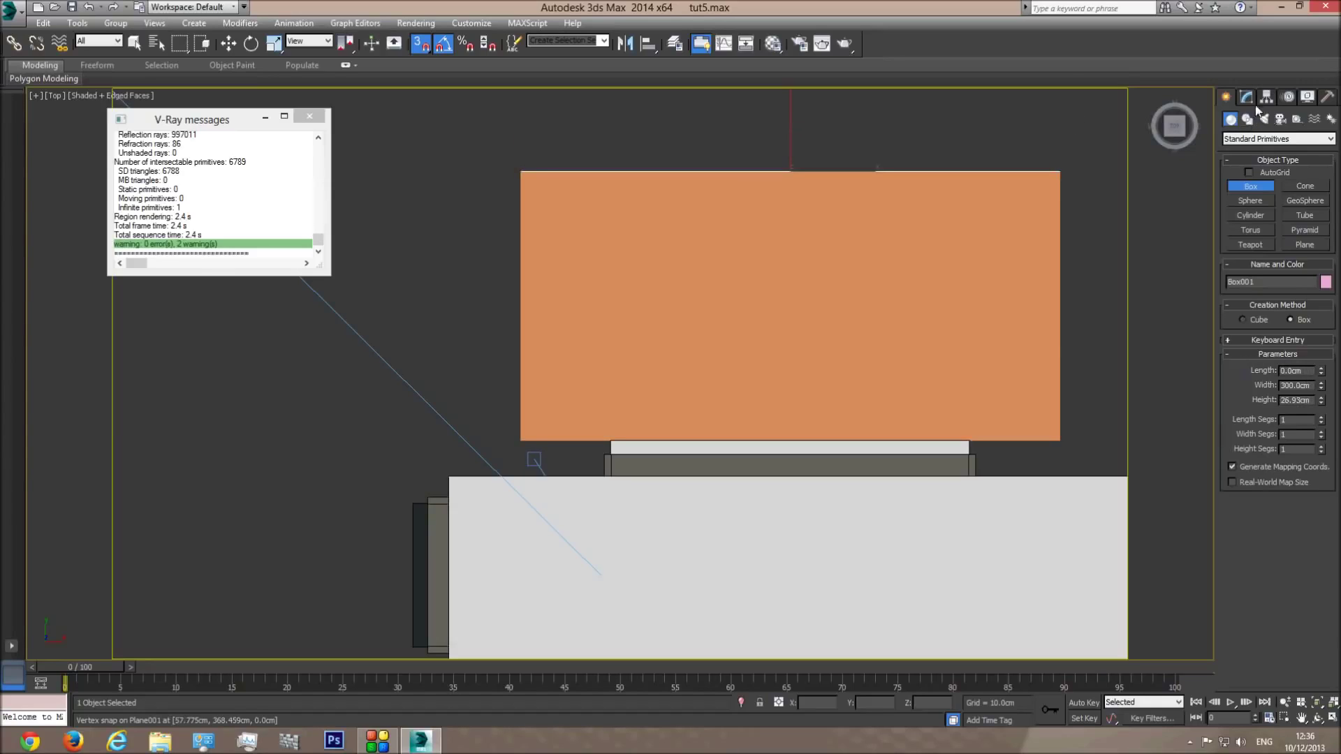
Step: Set the box's height and length to 20 cm each
{"action": "double_click", "coordinate": [1297, 400]}
{"action": "type", "text": "20"}
{"action": "key", "text": "Return"}
{"action": "double_click", "coordinate": [1304, 371]}
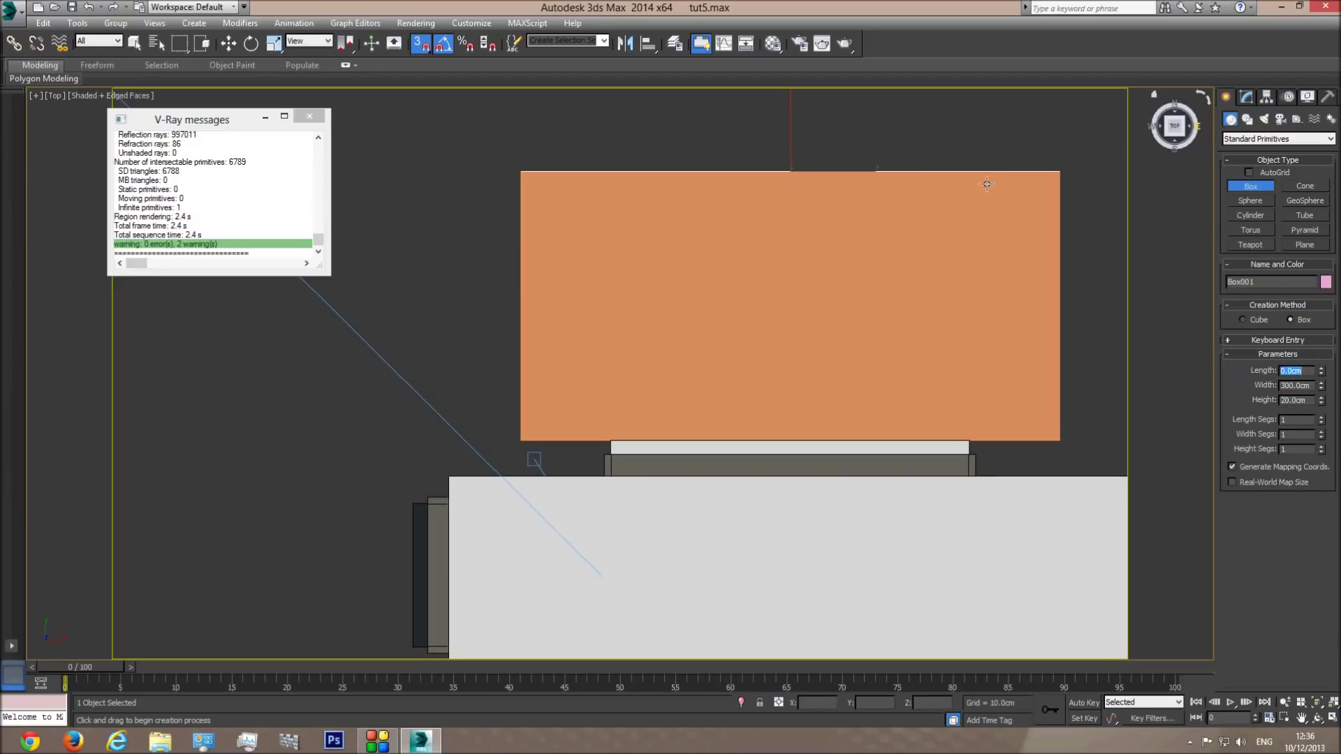
{"action": "type", "text": "20"}
{"action": "key", "text": "Return"}
Step: Move the box away from the plane and snap it back flush against the outside of the plane's far edge
{"action": "left_click", "coordinate": [229, 43]}
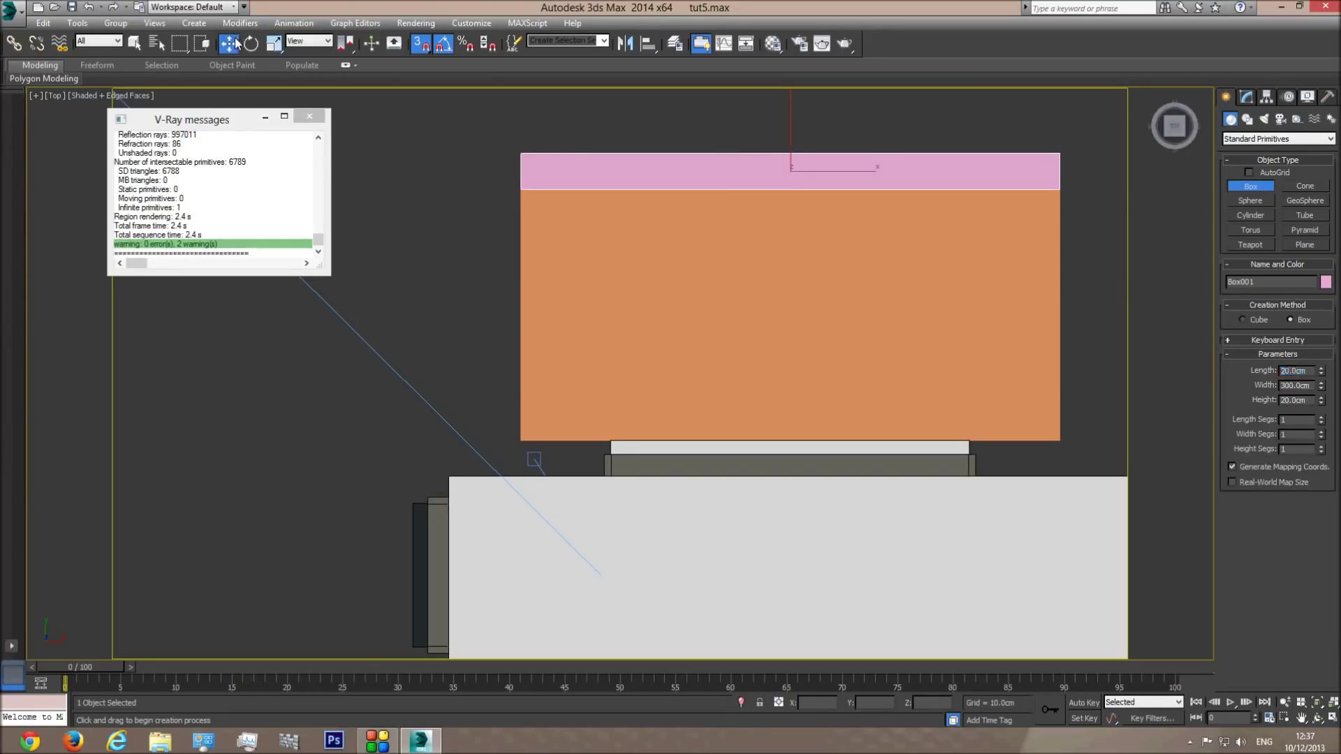
{"action": "left_click_drag", "start_coordinate": [789, 126], "coordinate": [790, 55]}
{"action": "middle_click_drag", "start_coordinate": [796, 123], "coordinate": [796, 221]}
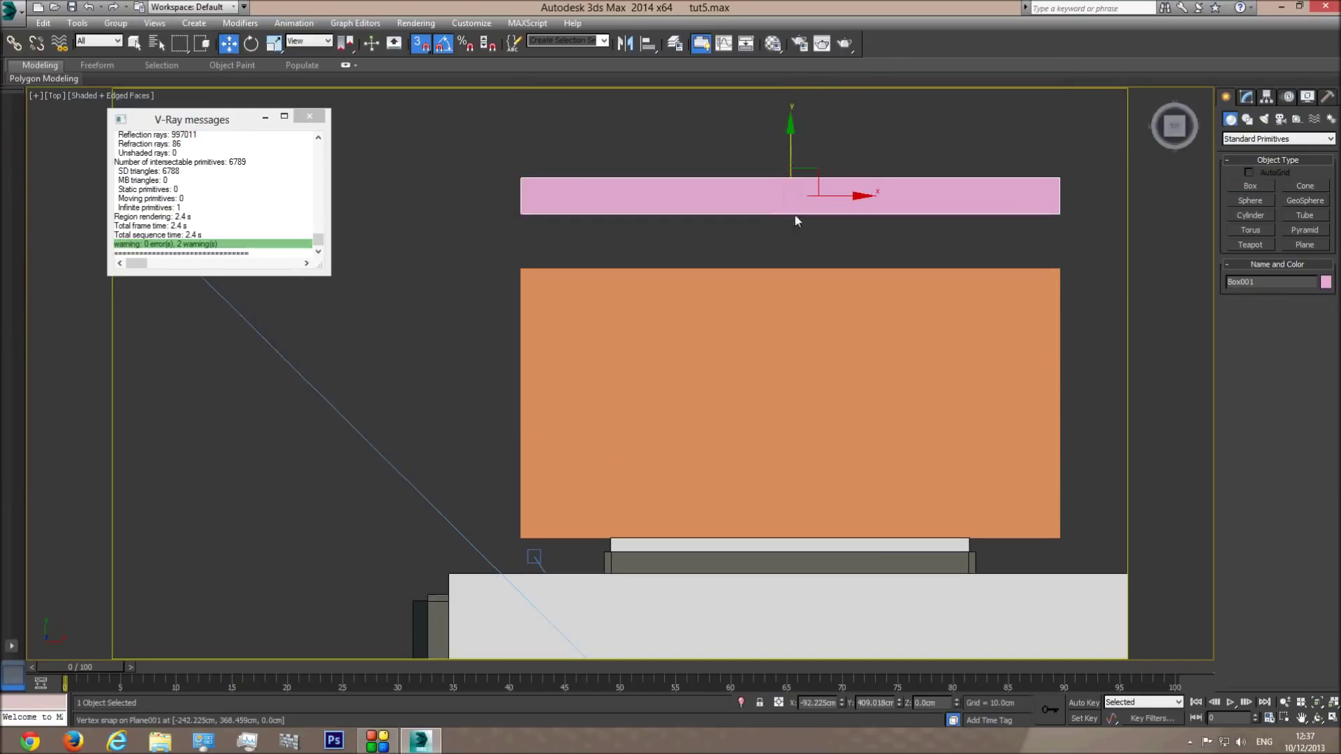
{"action": "left_click_drag", "start_coordinate": [523, 214], "coordinate": [521, 269]}
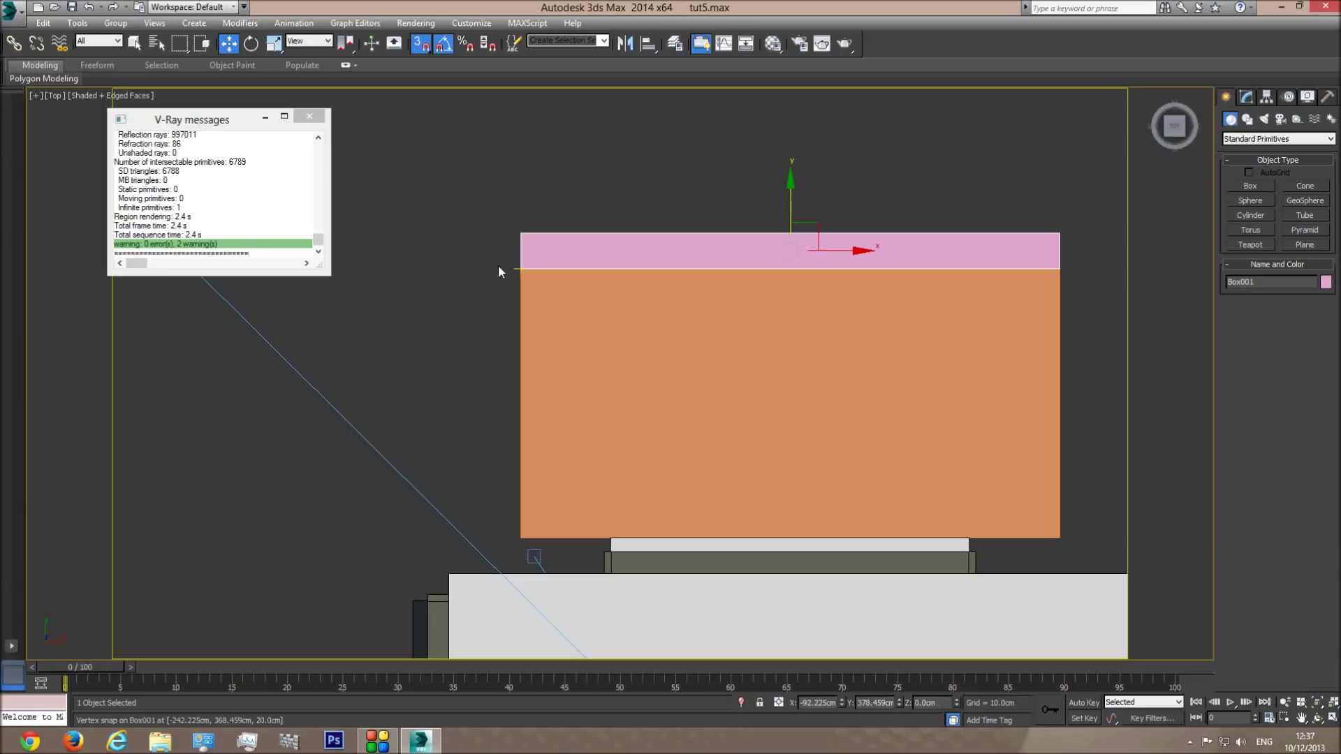
Step: Set the box's length to 10 cm and snap it flush against the plane's outer edge again
{"action": "left_click", "coordinate": [1247, 97]}
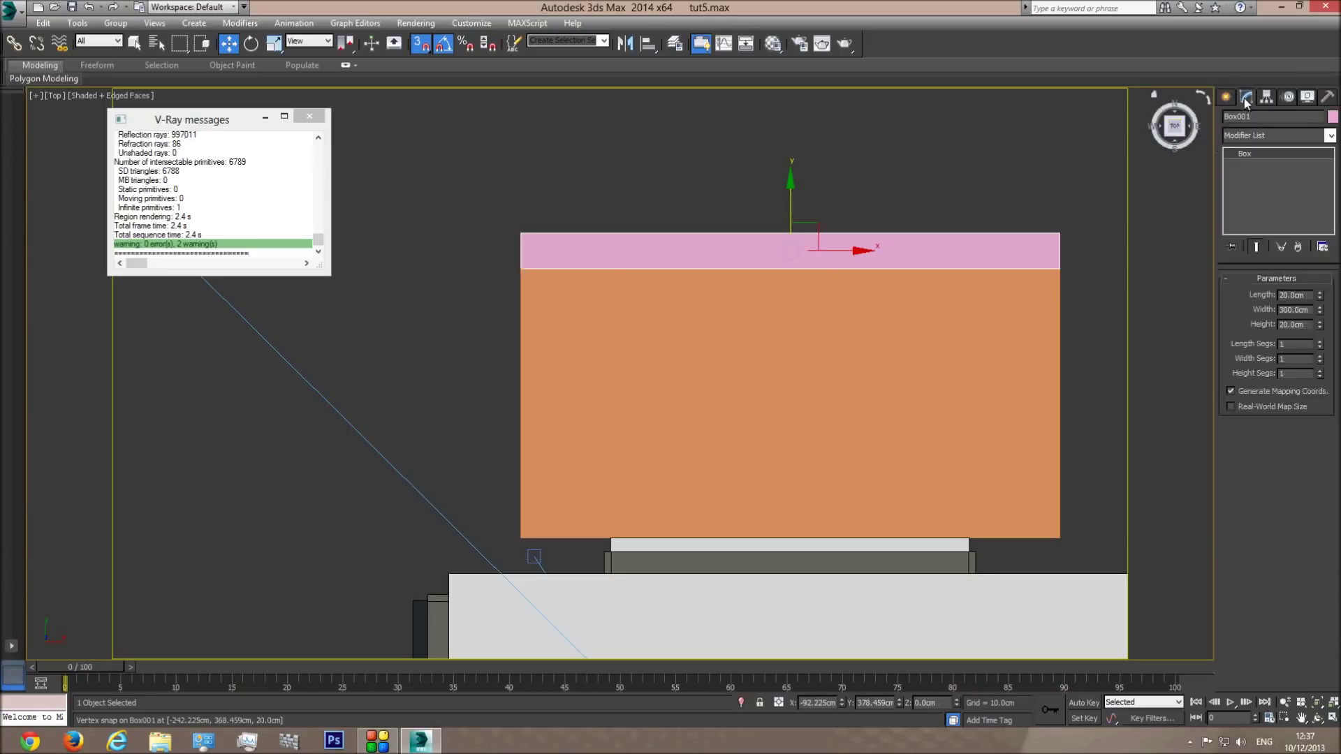
{"action": "double_click", "coordinate": [1295, 295]}
{"action": "type", "text": "10"}
{"action": "key", "text": "Return"}
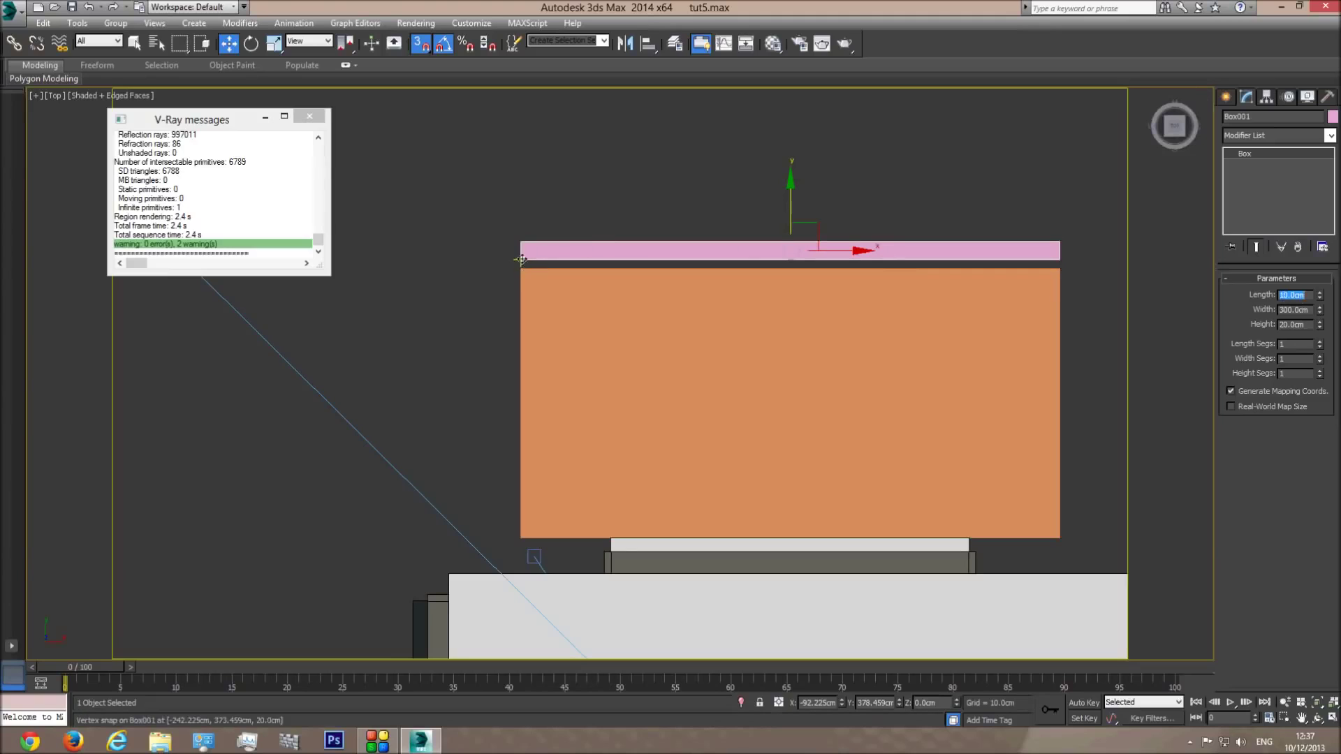
{"action": "left_click_drag", "start_coordinate": [520, 262], "coordinate": [520, 270]}
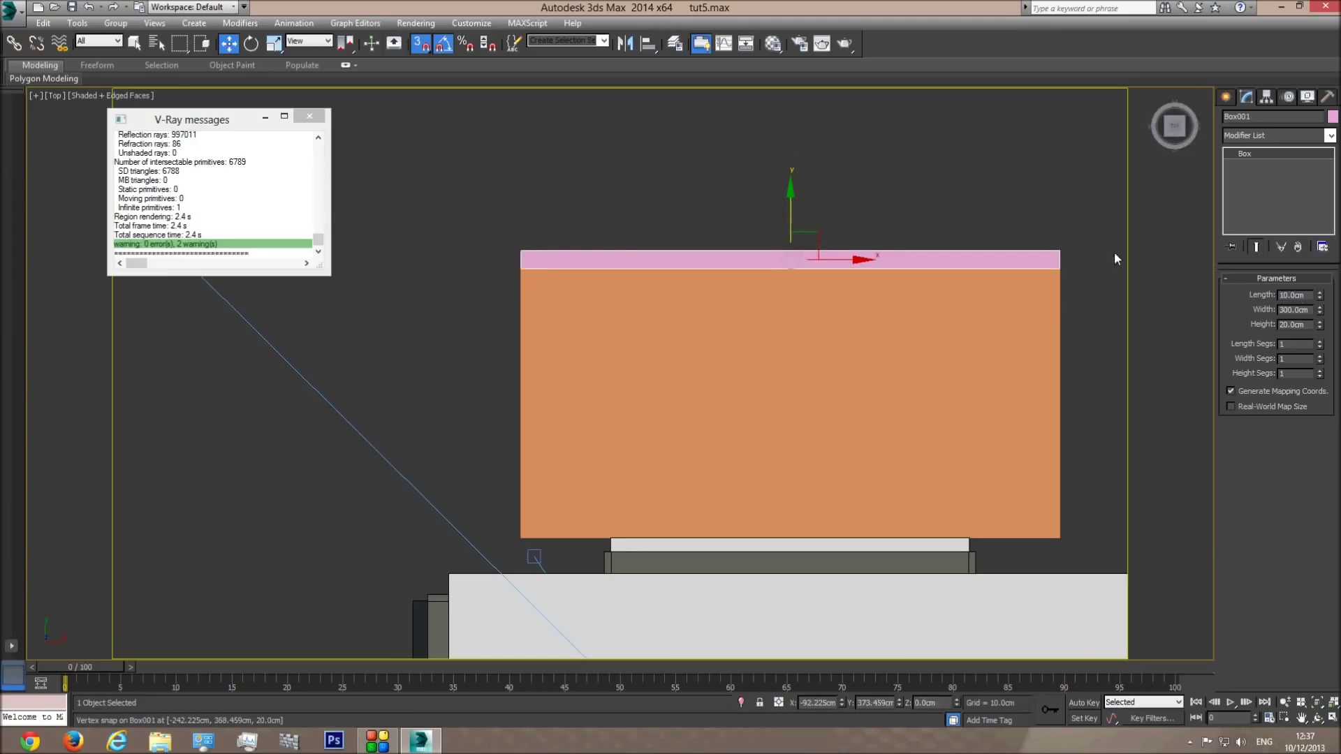
Step: Try a height of 15 cm for the box while viewing it in perspective
{"action": "key", "text": "p"}
{"action": "left_click", "coordinate": [1317, 718]}
{"action": "left_click_drag", "start_coordinate": [766, 377], "coordinate": [625, 351]}
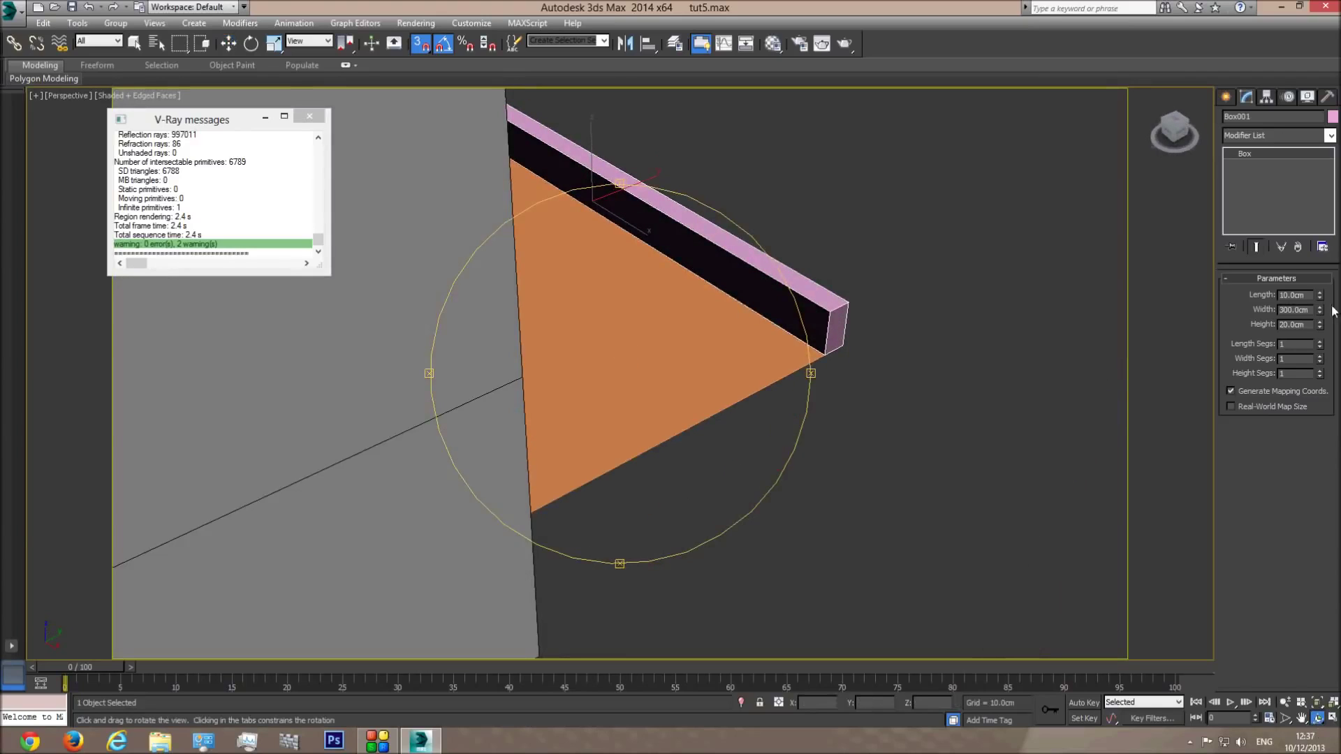
{"action": "double_click", "coordinate": [1304, 325]}
{"action": "type", "text": "15"}
{"action": "key", "text": "Return"}
{"action": "left_click_drag", "start_coordinate": [685, 275], "coordinate": [611, 286]}
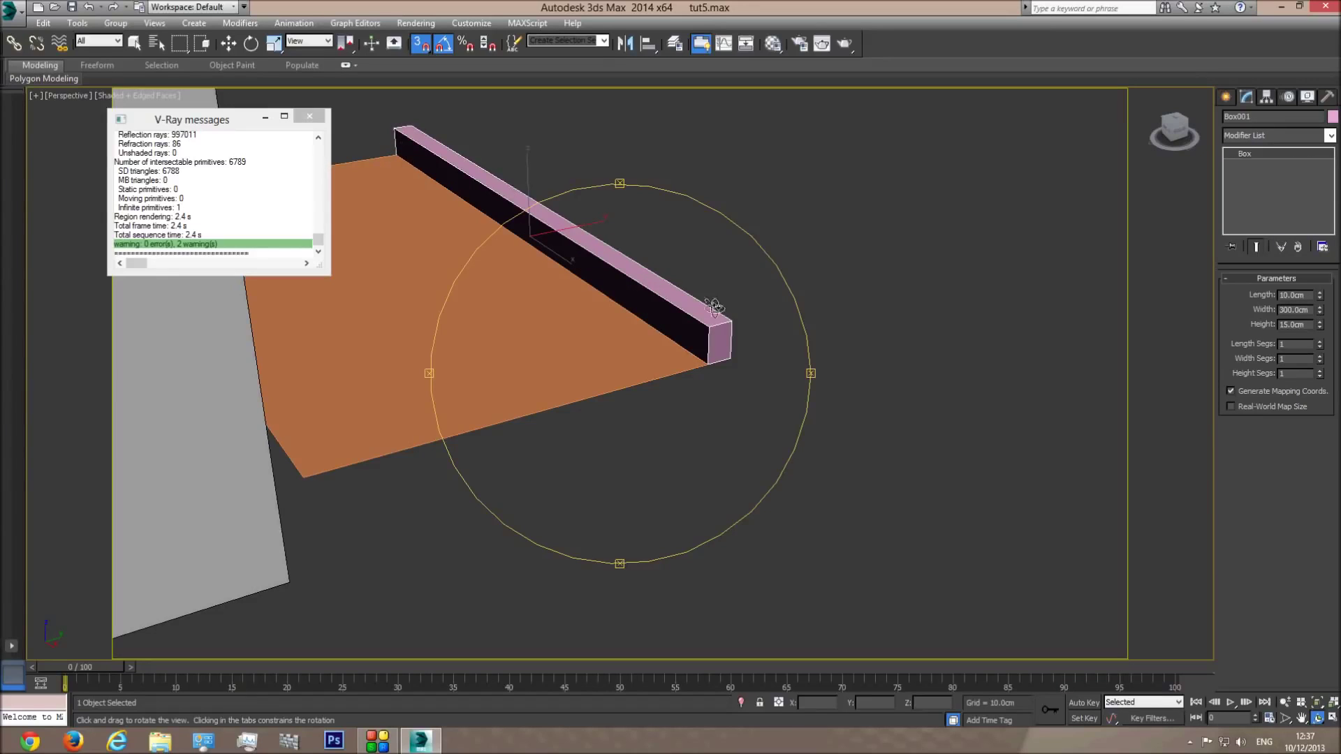
Step: Set the box's height to 10 cm and convert it to an Editable Poly
{"action": "left_click", "coordinate": [136, 46]}
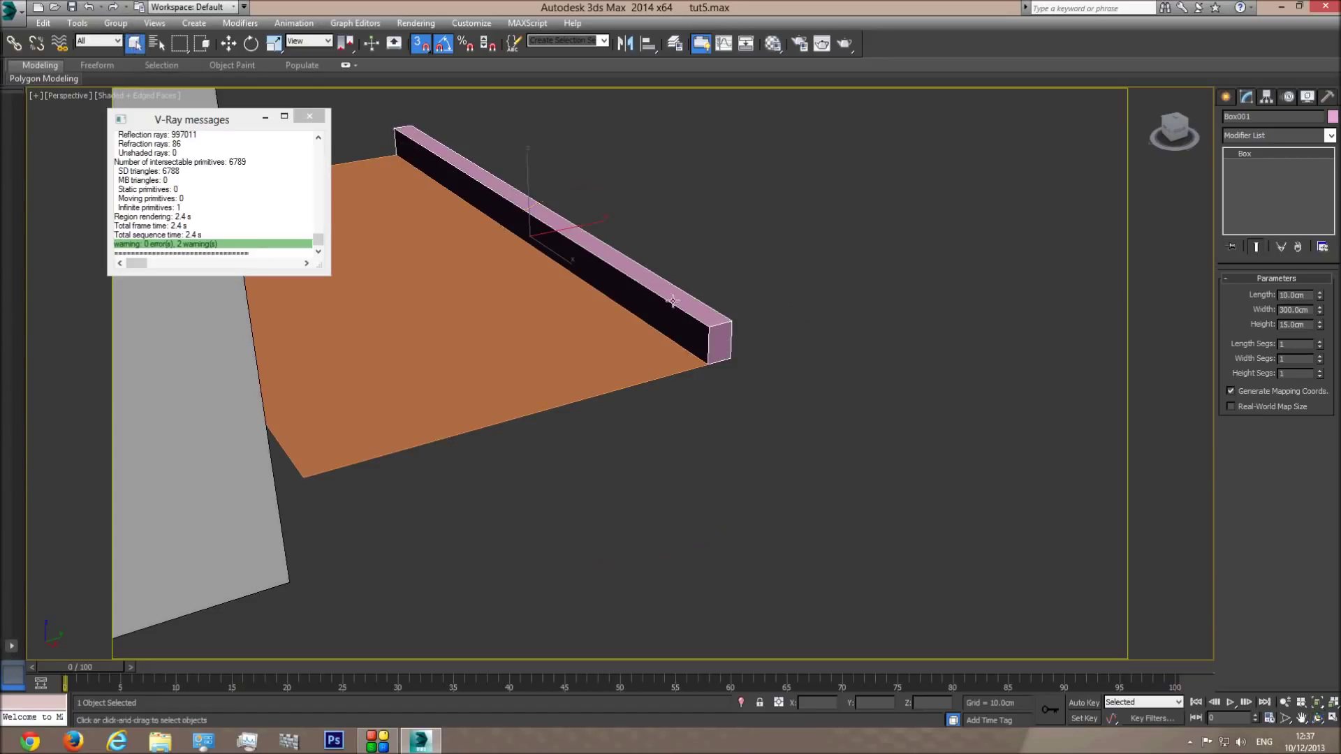
{"action": "double_click", "coordinate": [1297, 325]}
{"action": "type", "text": "10"}
{"action": "key", "text": "Return"}
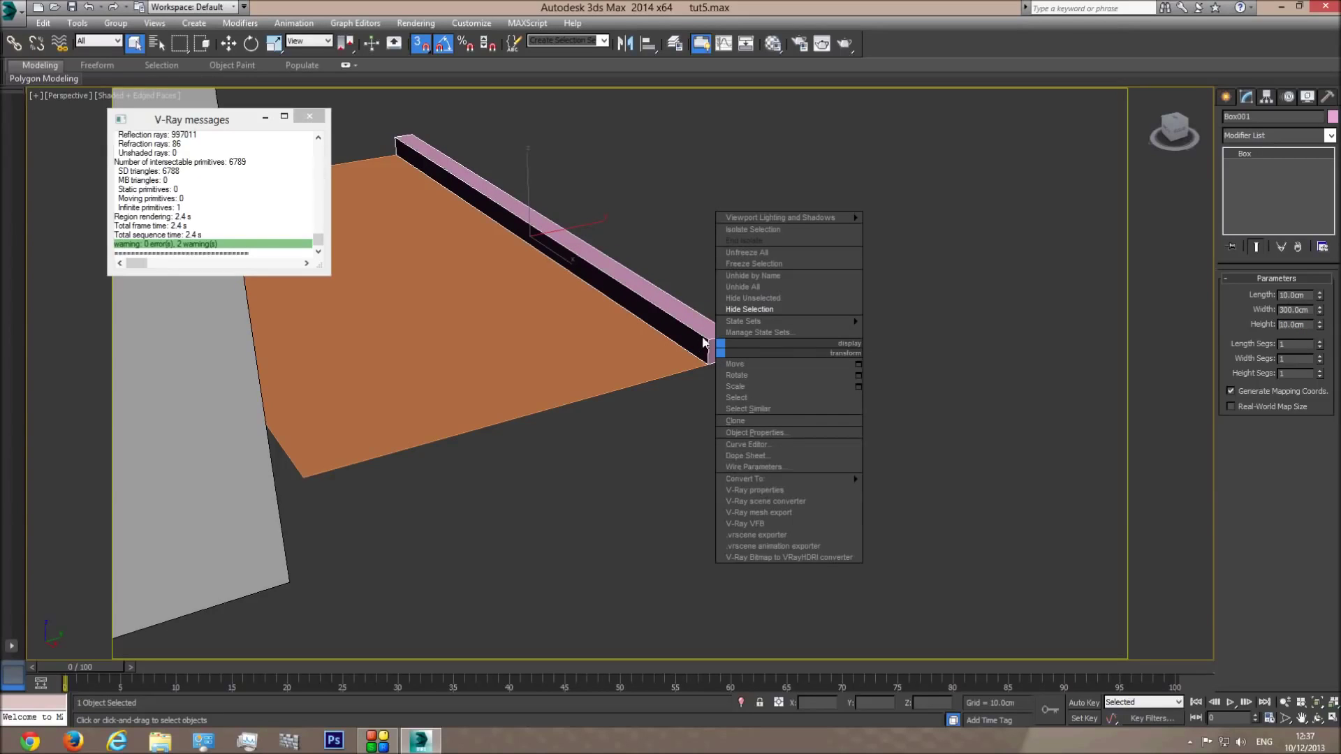
{"action": "mouse_move", "coordinate": [768, 479]}
{"action": "left_click", "coordinate": [925, 492]}
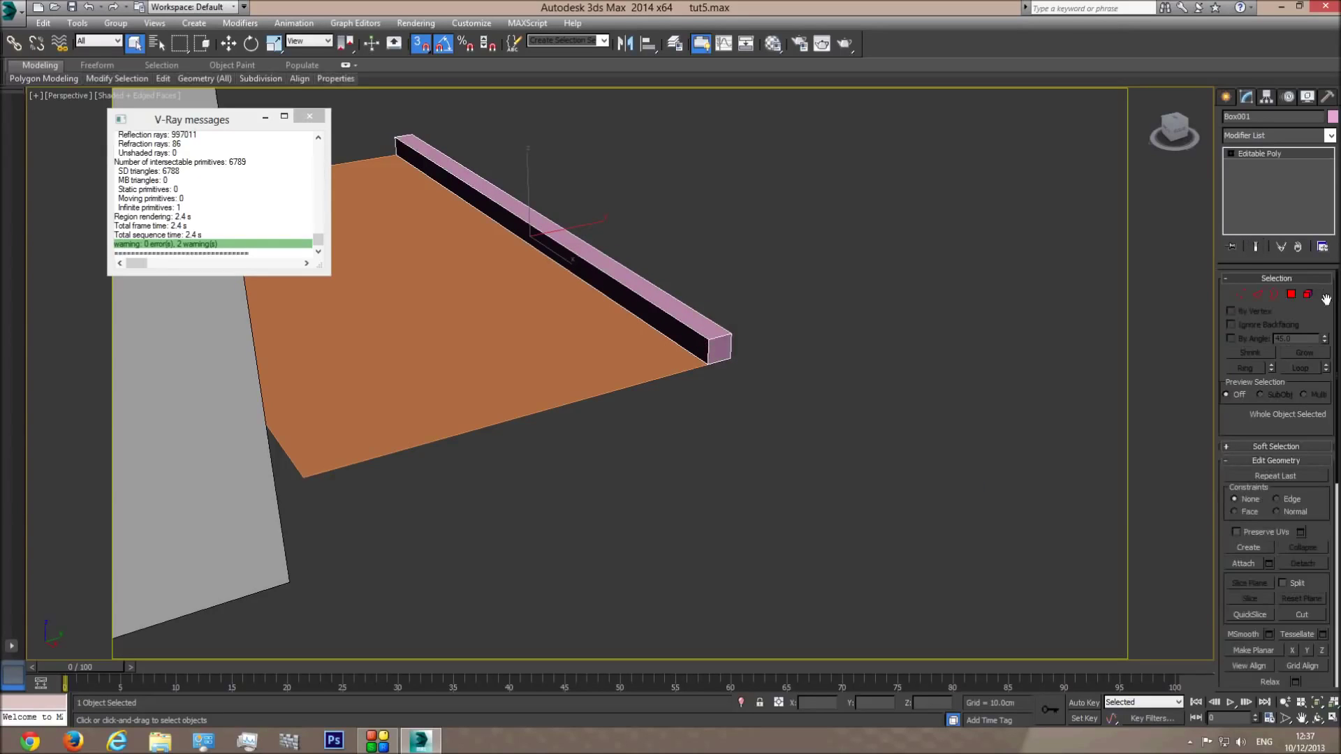
Step: Extrude the end polygons at both ends of the border box outward by 10 cm
{"action": "left_click", "coordinate": [1291, 296]}
{"action": "left_click", "coordinate": [719, 347]}
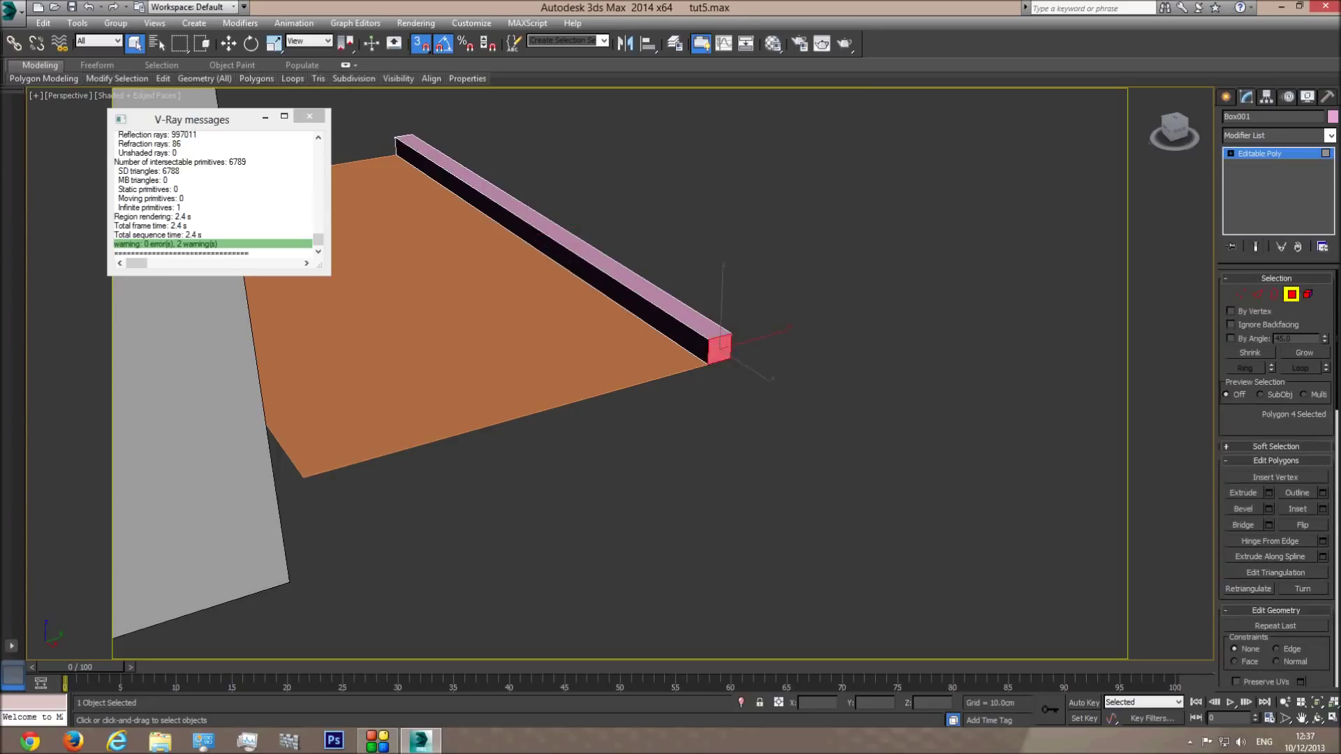
{"action": "left_click", "coordinate": [1318, 720]}
{"action": "left_click_drag", "start_coordinate": [691, 335], "coordinate": [321, 342]}
{"action": "middle_click_drag", "start_coordinate": [755, 422], "coordinate": [446, 250]}
{"action": "right_click", "coordinate": [684, 371]}
{"action": "left_click", "coordinate": [667, 362], "text": "ctrl"}
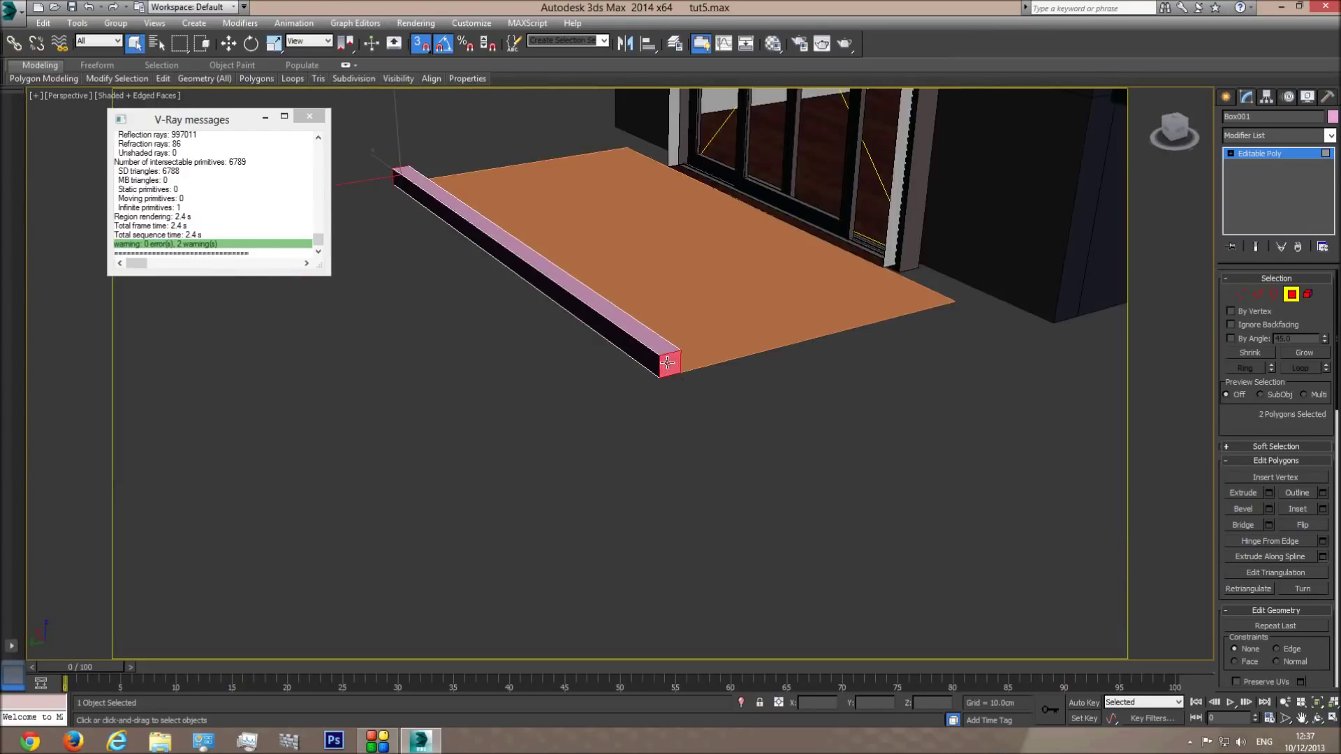
{"action": "left_click", "coordinate": [1269, 493]}
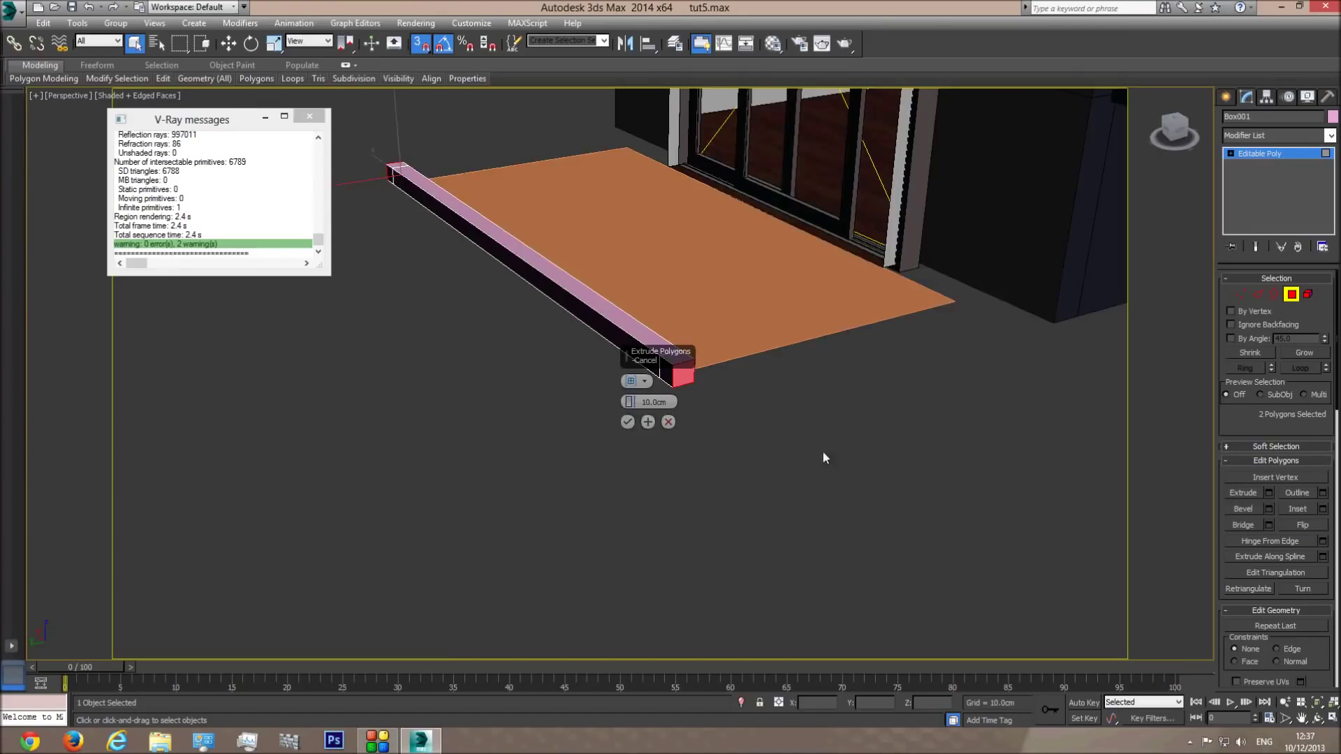
{"action": "key", "text": "t"}
{"action": "scroll", "coordinate": [534, 261], "scroll_direction": "up", "scroll_amount": 3}
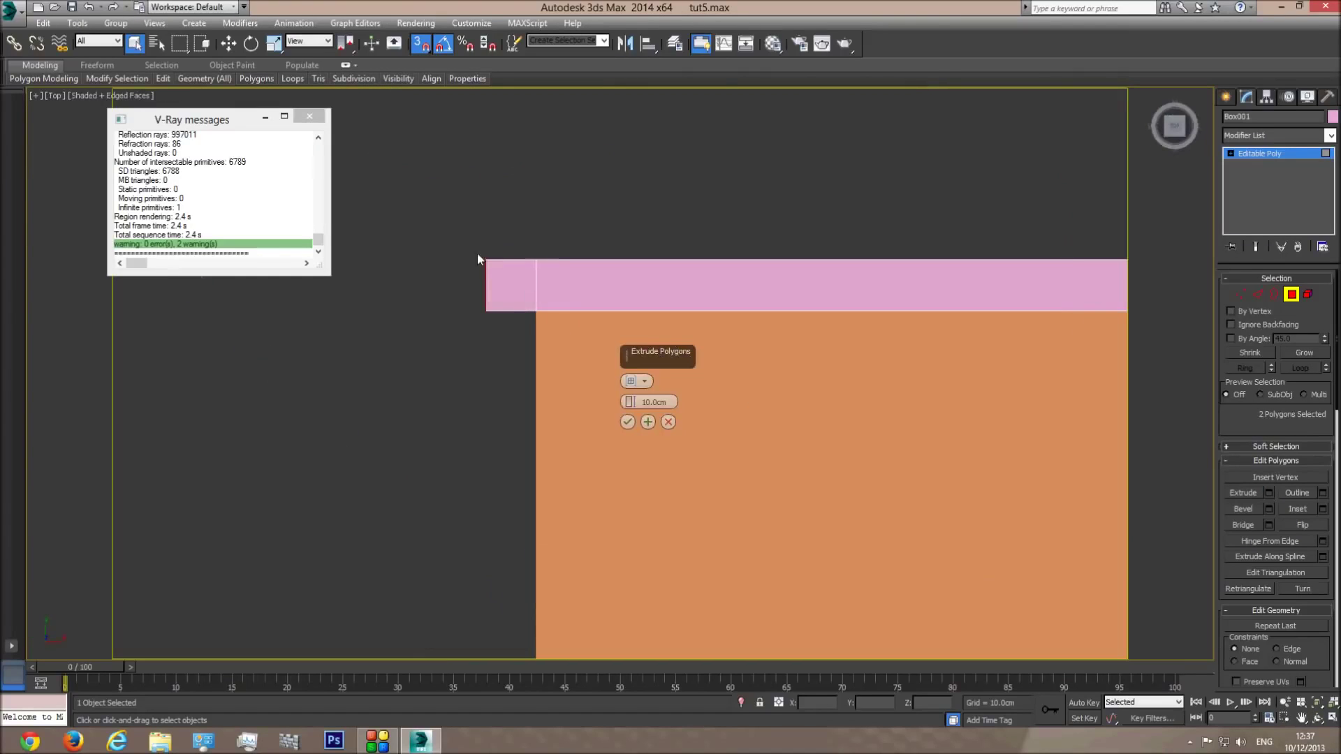
{"action": "key", "text": "p"}
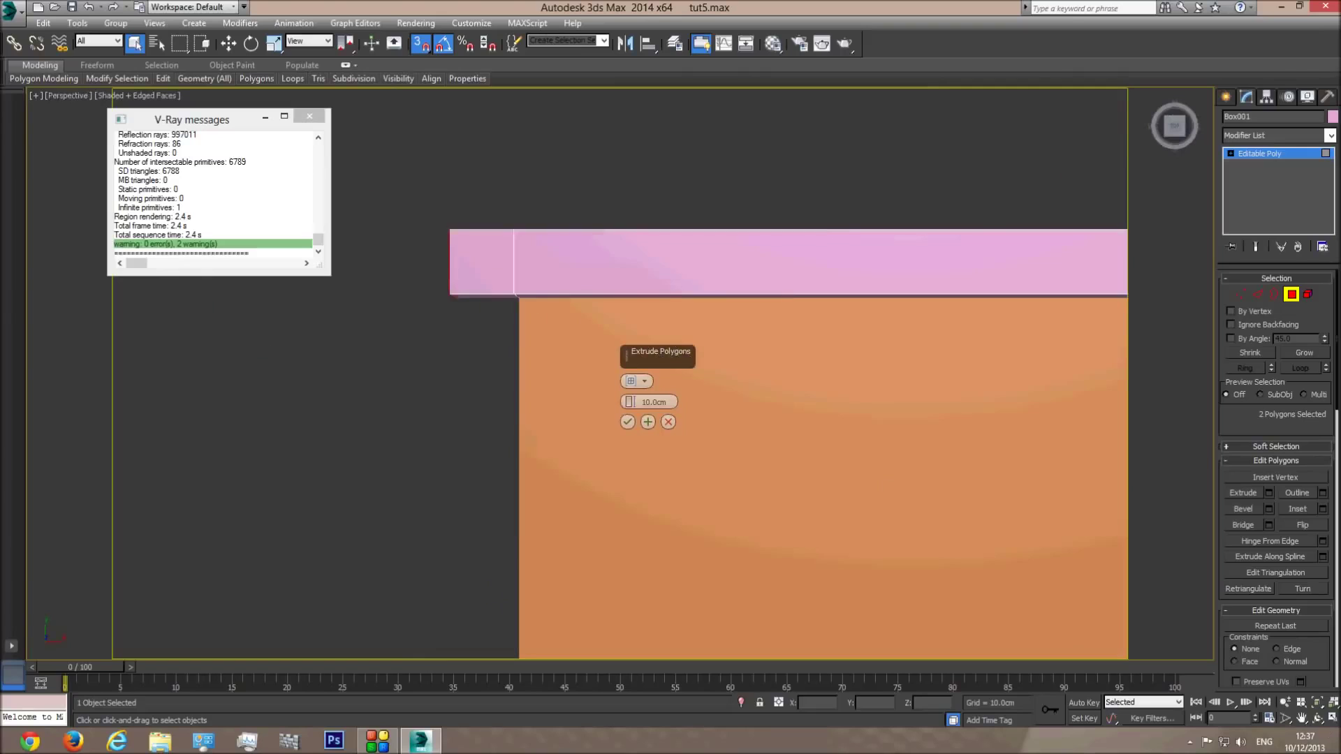
{"action": "left_click", "coordinate": [1317, 719]}
{"action": "left_click_drag", "start_coordinate": [649, 436], "coordinate": [639, 409]}
{"action": "left_click", "coordinate": [627, 421]}
{"action": "right_click", "coordinate": [736, 506]}
Step: Extrude the door-facing polygons of both end extensions by 10 cm to start the side borders
{"action": "middle_click_drag", "start_coordinate": [717, 457], "coordinate": [651, 404]}
{"action": "left_click", "coordinate": [643, 386]}
{"action": "middle_click_drag", "start_coordinate": [1054, 279], "coordinate": [727, 562]}
{"action": "middle_click_drag", "start_coordinate": [818, 271], "coordinate": [721, 416]}
{"action": "left_click", "coordinate": [663, 218], "text": "ctrl"}
{"action": "key", "text": "t"}
{"action": "middle_click_drag", "start_coordinate": [743, 338], "coordinate": [546, 350]}
{"action": "scroll", "coordinate": [546, 350], "scroll_direction": "down", "scroll_amount": 5}
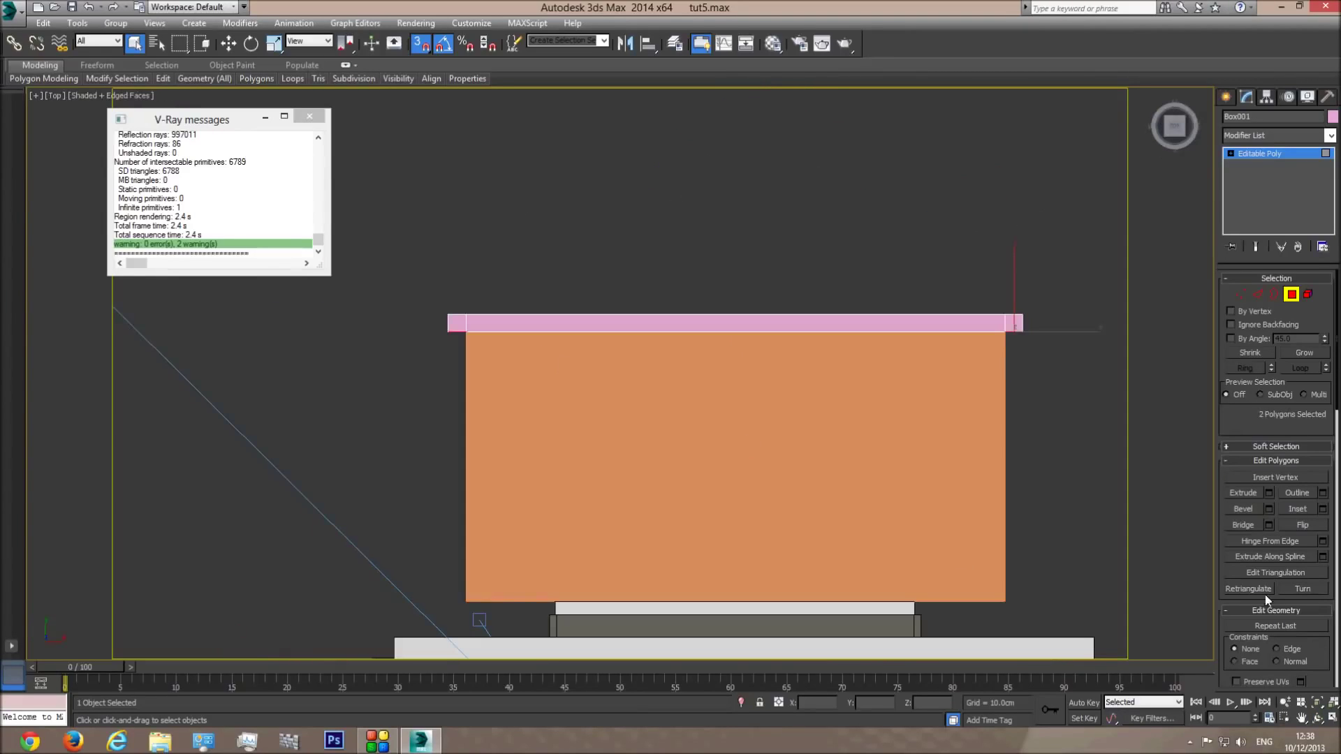
{"action": "left_click", "coordinate": [1269, 492]}
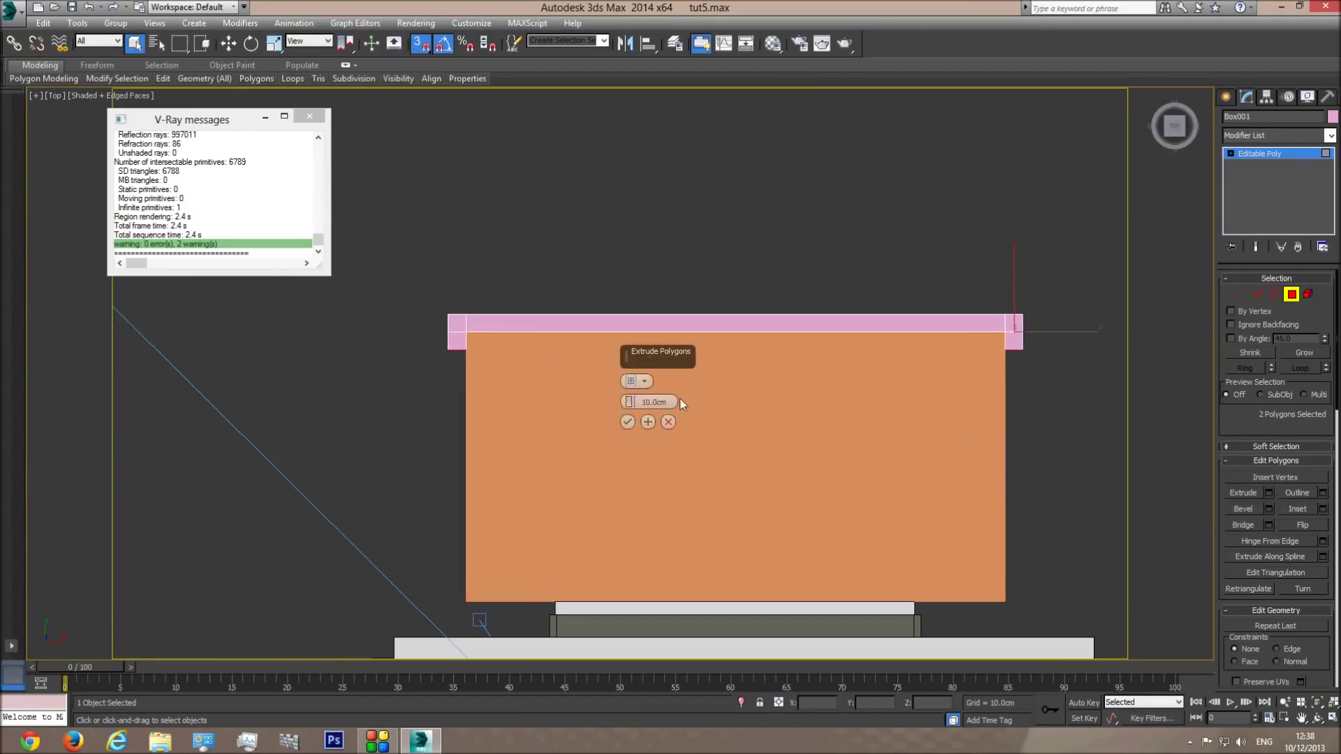
{"action": "left_click", "coordinate": [630, 423]}
Step: Extend both side borders toward the house, snapping their end faces to the floor plane's door-side edge, and leave polygon editing
{"action": "left_click", "coordinate": [229, 46]}
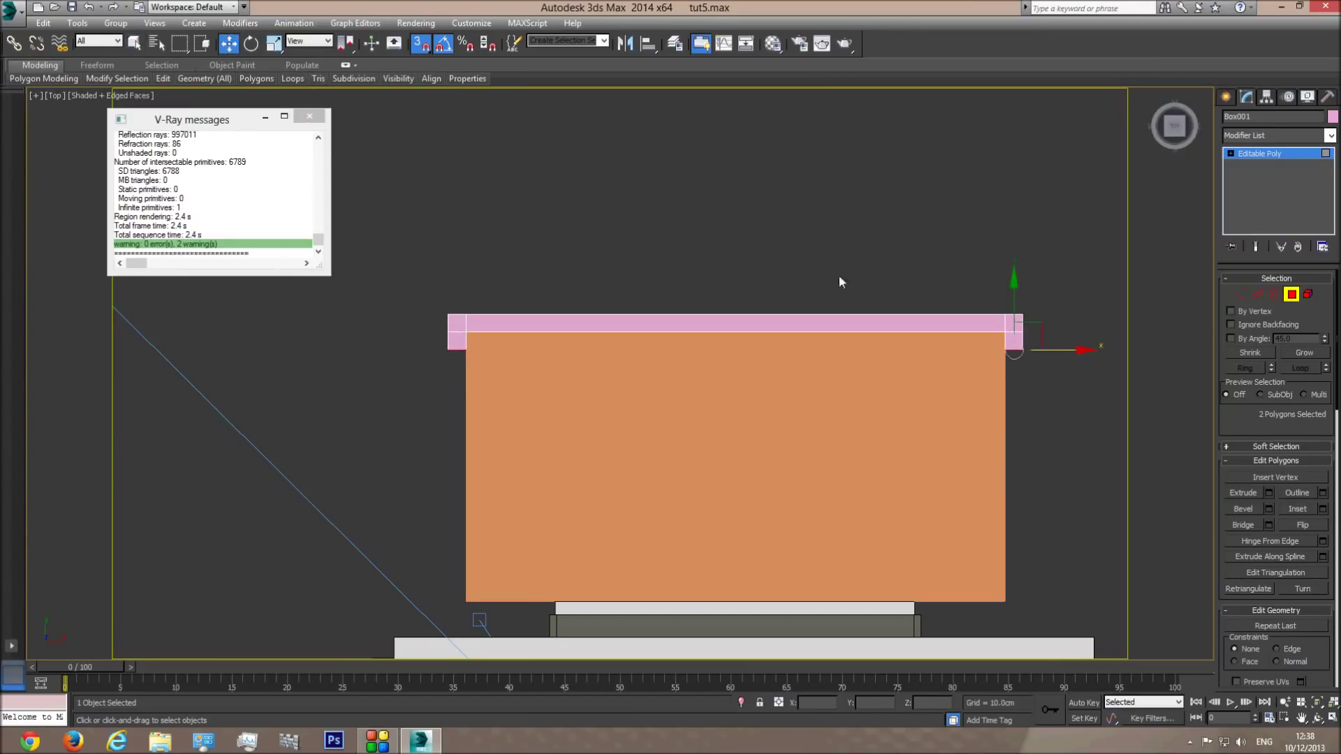
{"action": "left_click_drag", "start_coordinate": [1014, 287], "coordinate": [1004, 596]}
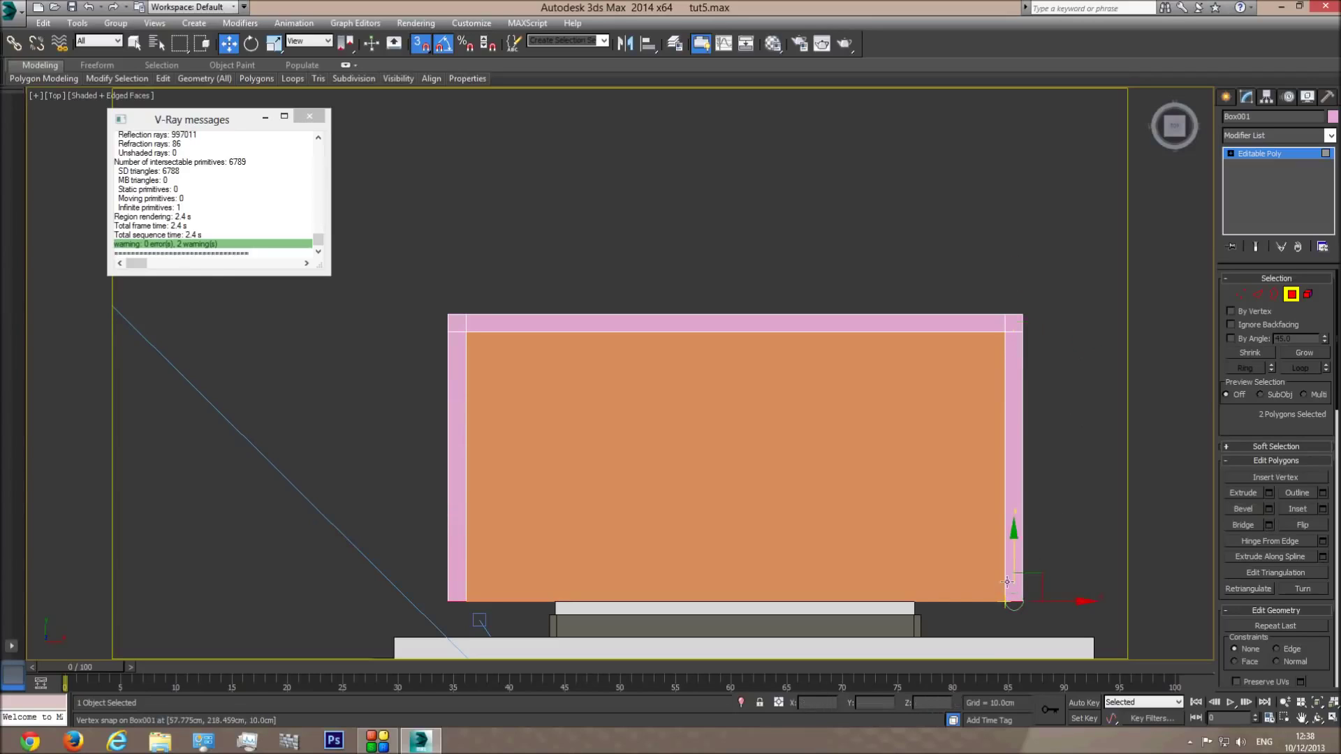
{"action": "key", "text": "c"}
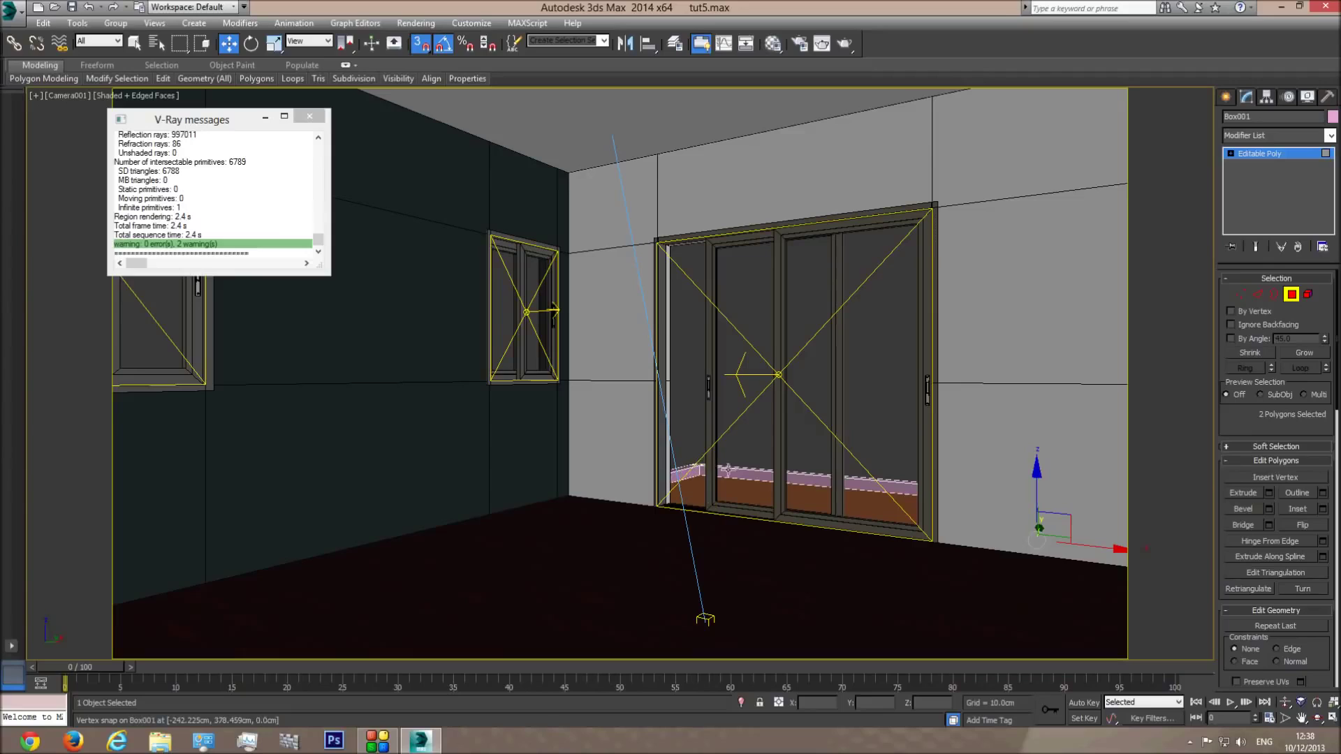
{"action": "left_click", "coordinate": [696, 424]}
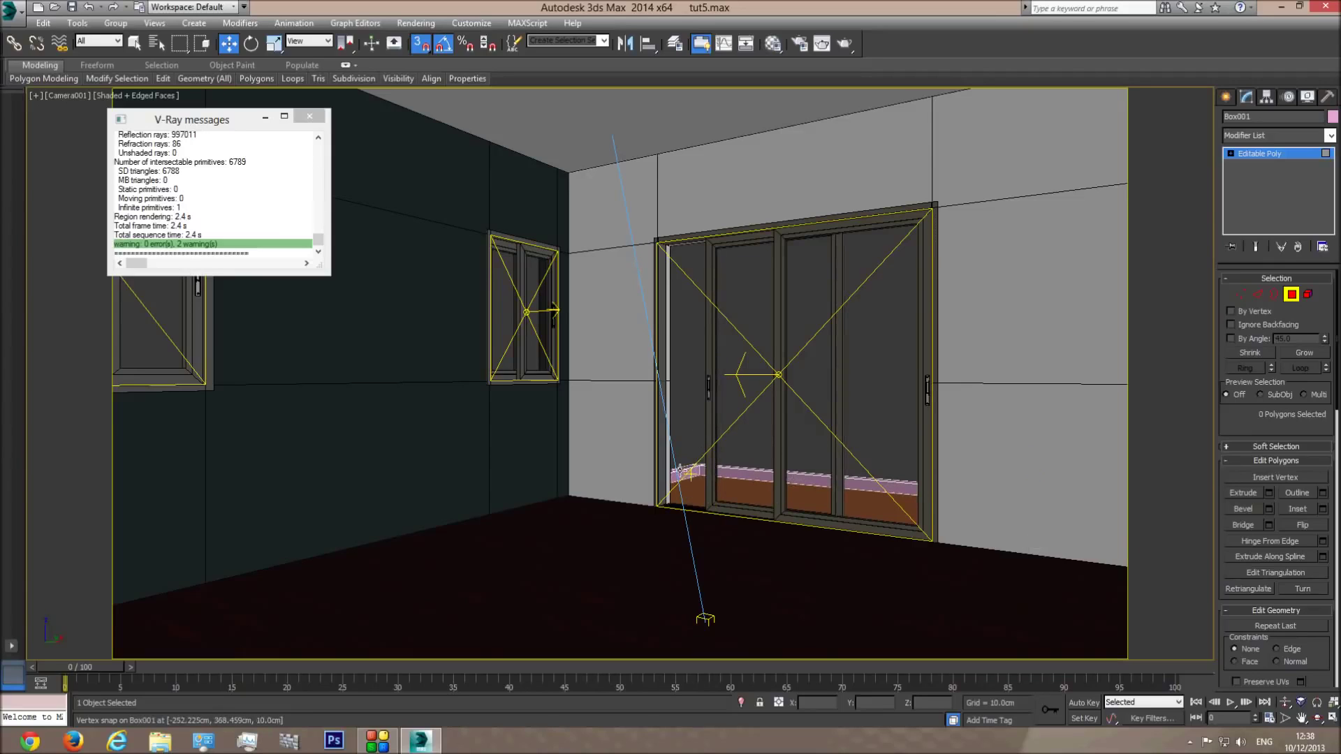
{"action": "left_click", "coordinate": [1292, 294]}
{"action": "key", "text": "p"}
{"action": "left_click", "coordinate": [1318, 718]}
{"action": "left_click_drag", "start_coordinate": [642, 377], "coordinate": [598, 442]}
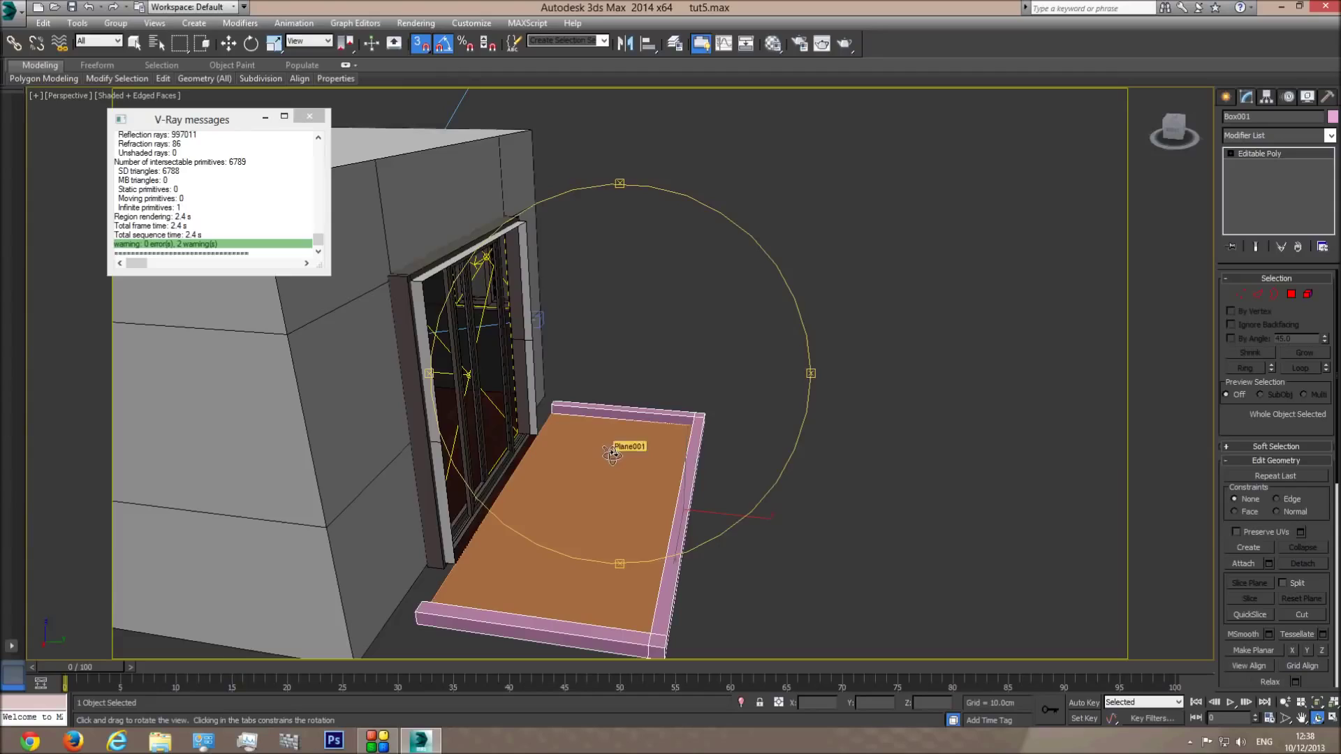
Step: Draw an open three-segment line in the top wireframe view along the middle of the U-shaped border, with snapping turned off
{"action": "key", "text": "t"}
{"action": "scroll", "coordinate": [623, 455], "scroll_direction": "down", "scroll_amount": 4}
{"action": "middle_click_drag", "start_coordinate": [626, 443], "coordinate": [591, 285]}
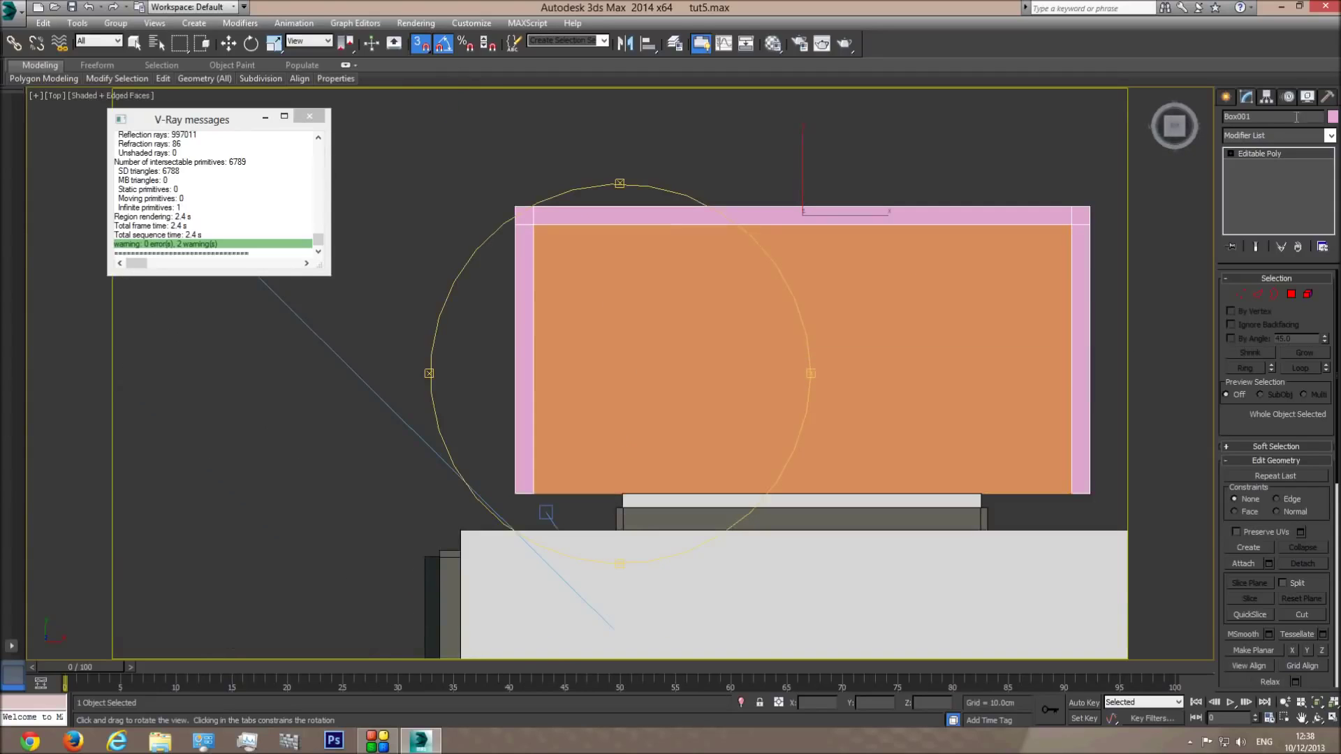
{"action": "left_click", "coordinate": [1227, 97]}
{"action": "left_click", "coordinate": [1248, 119]}
{"action": "left_click", "coordinate": [1252, 198]}
{"action": "key", "text": "F3"}
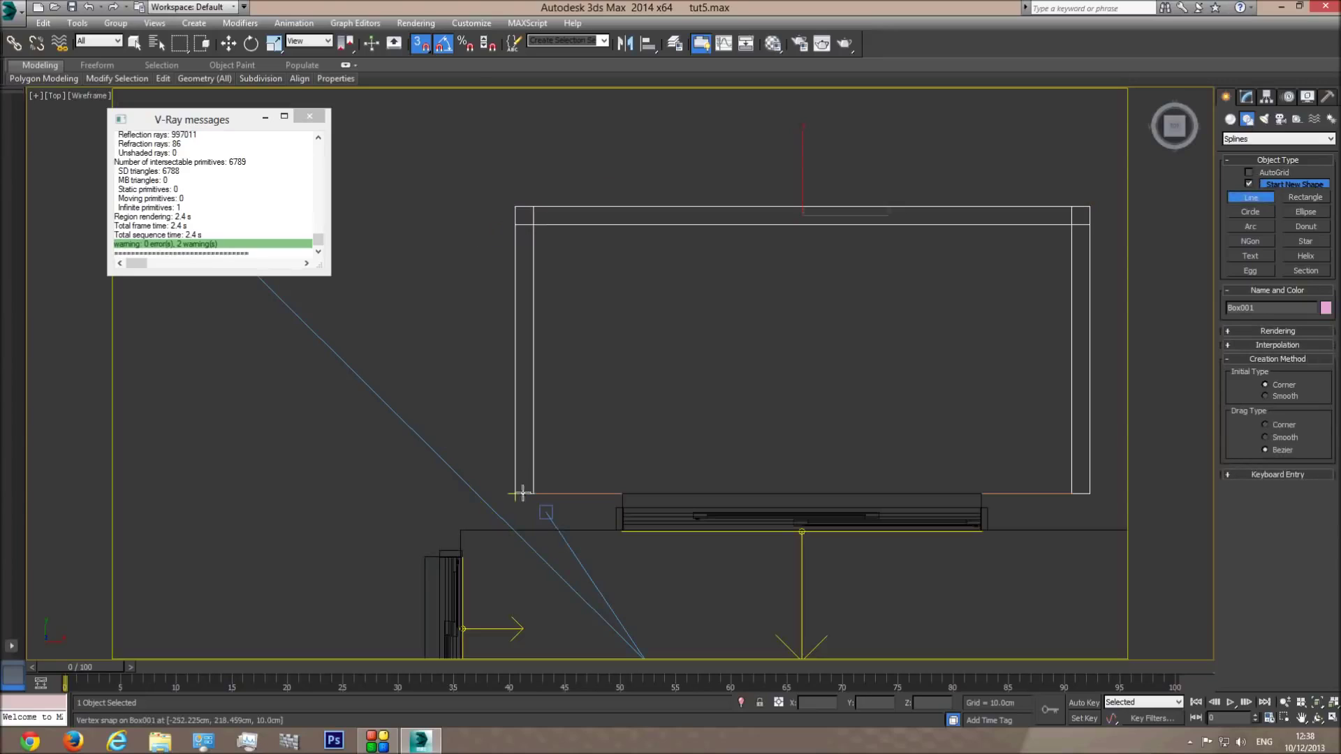
{"action": "left_click", "coordinate": [422, 47]}
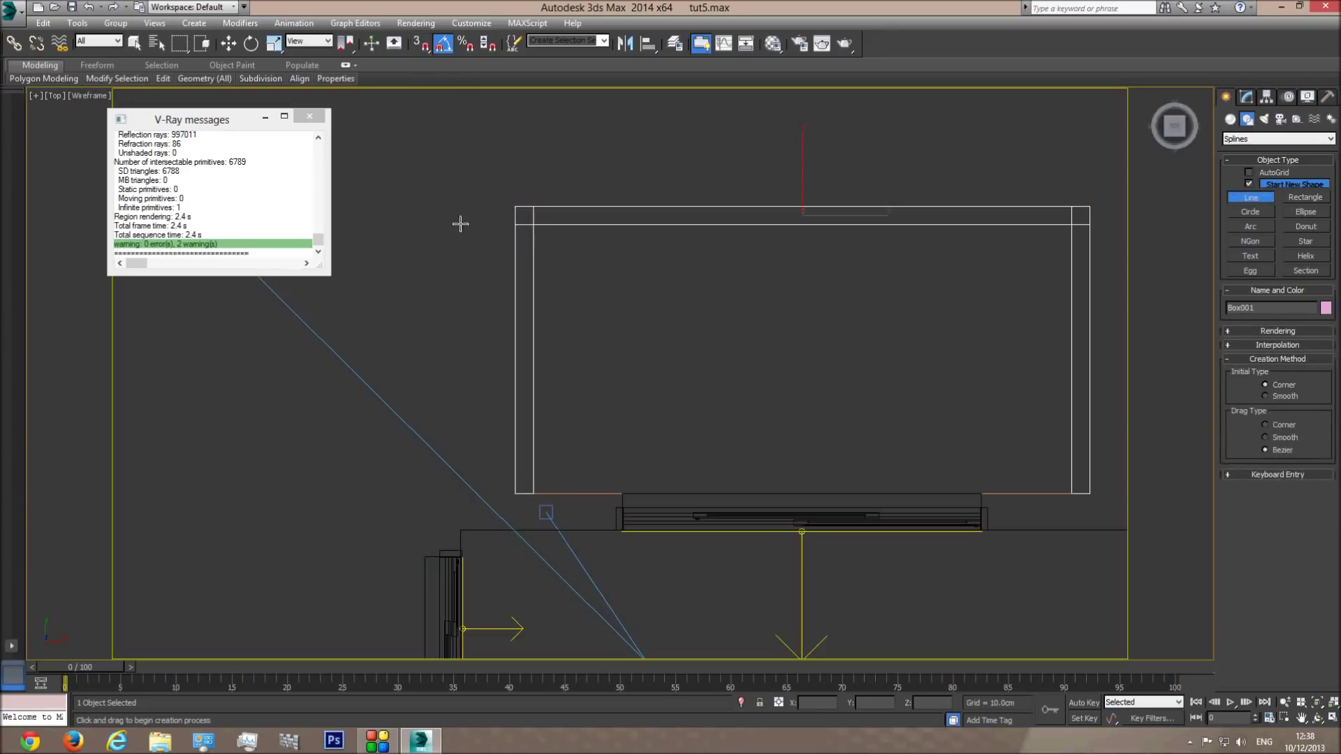
{"action": "left_click", "coordinate": [524, 493]}
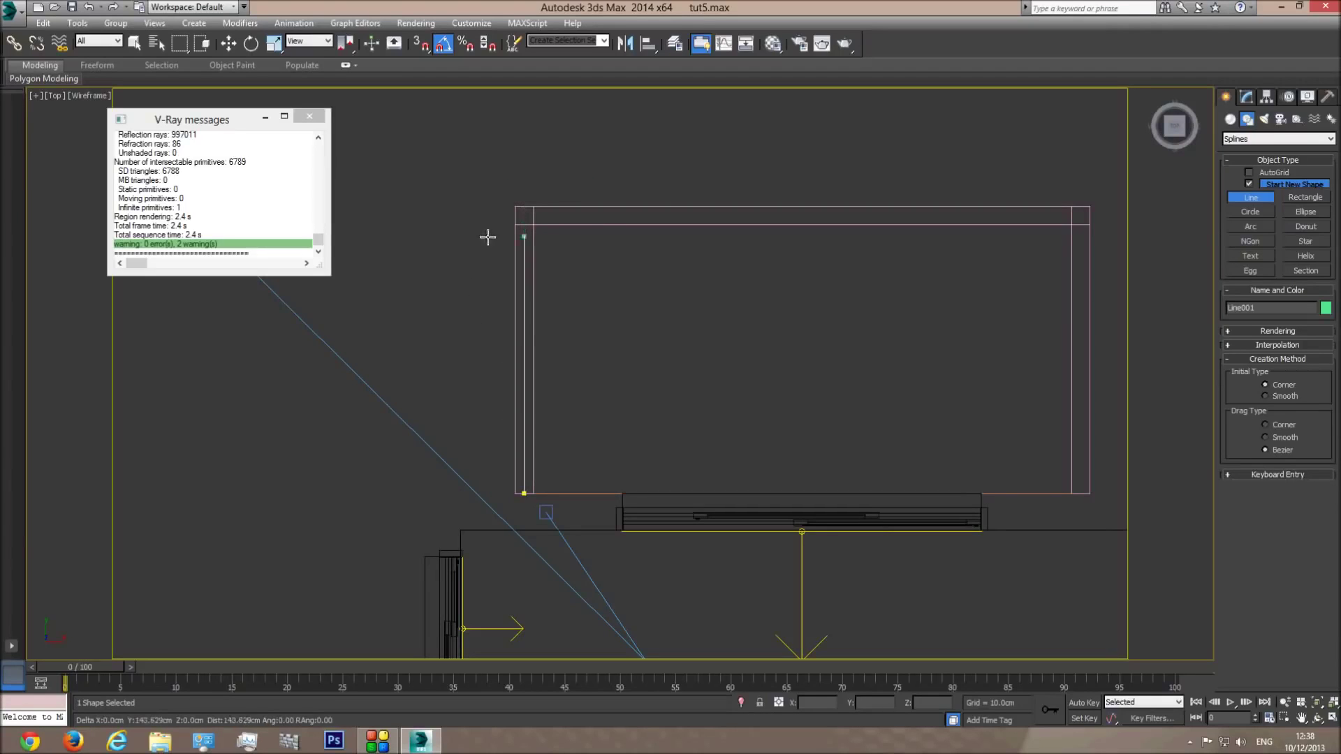
{"action": "left_click", "coordinate": [524, 217]}
{"action": "left_click", "coordinate": [1081, 217]}
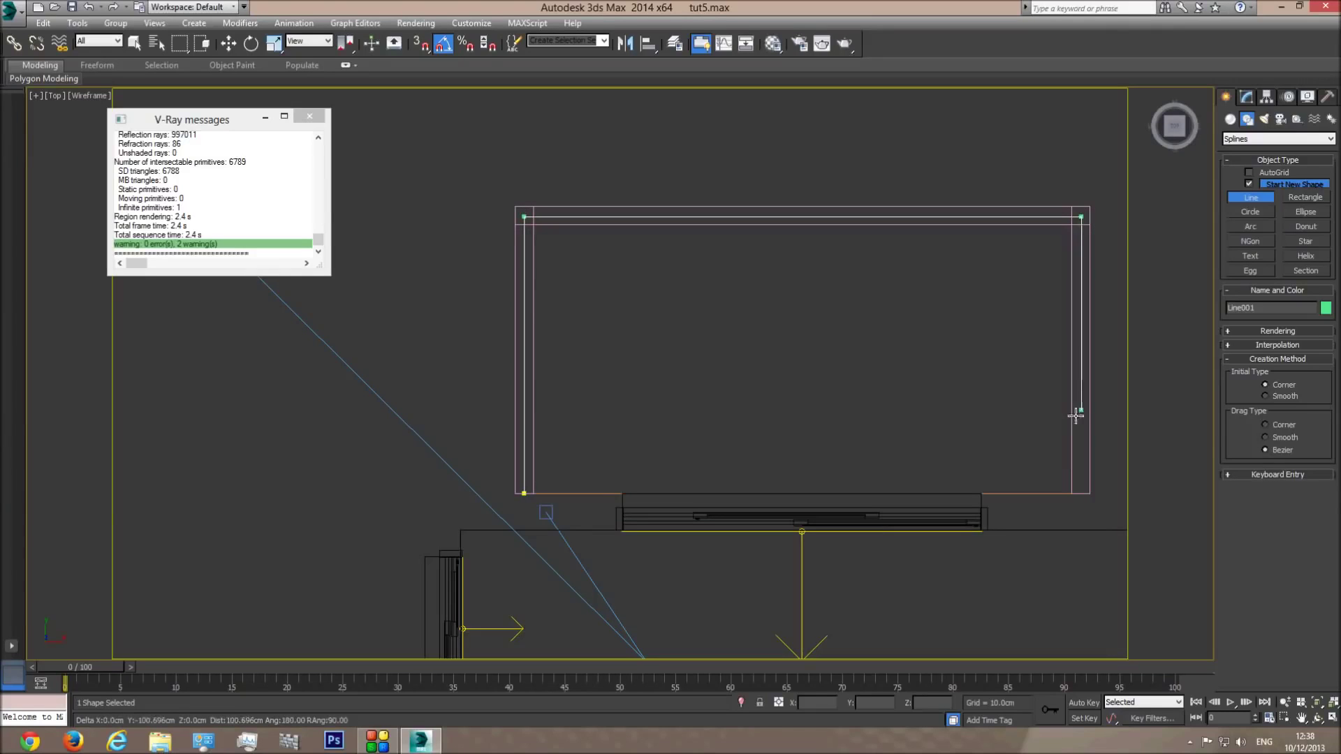
{"action": "left_click", "coordinate": [1081, 493]}
{"action": "right_click", "coordinate": [1016, 369]}
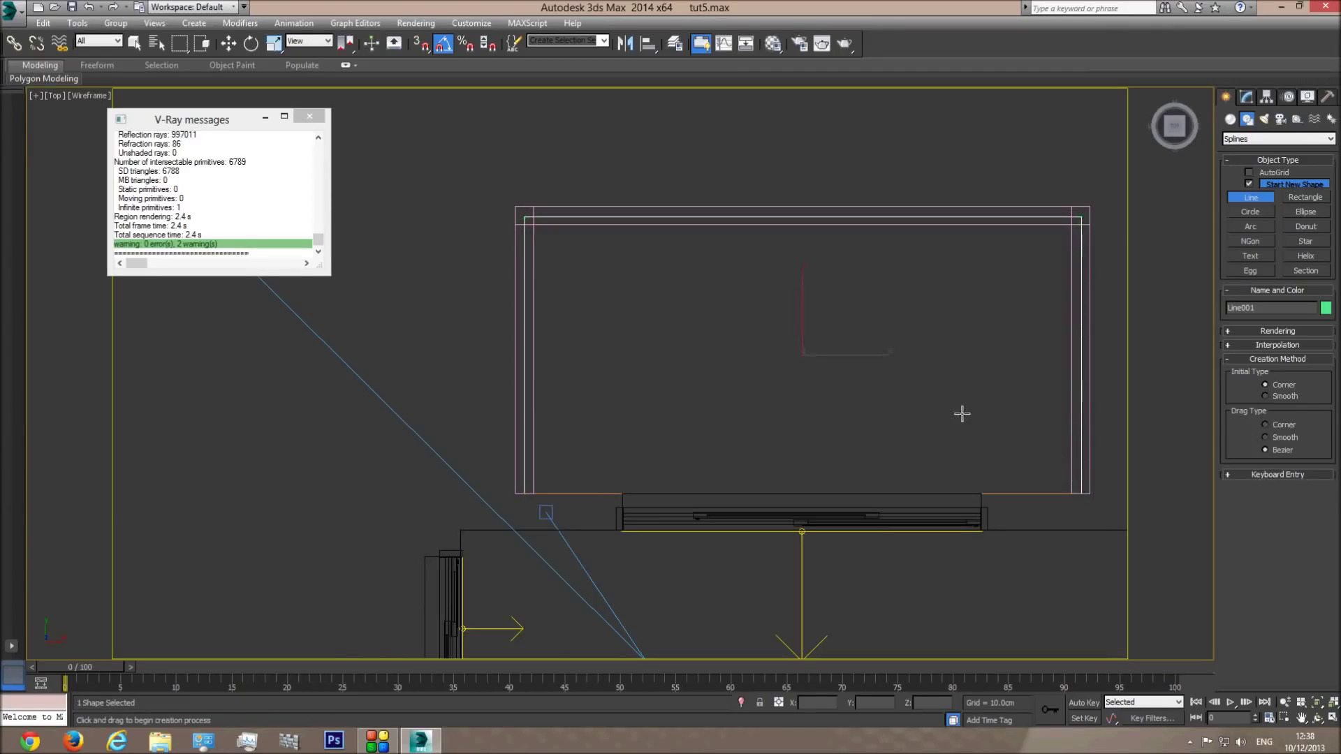
Step: Raise the line above the border to a Z of about 23 cm in the shaded perspective view
{"action": "key", "text": "p"}
{"action": "left_click", "coordinate": [1318, 718]}
{"action": "key", "text": "F3"}
{"action": "mouse_move", "coordinate": [669, 389]}
{"action": "left_mouse_down"}
{"action": "mouse_move", "coordinate": [588, 333]}
{"action": "mouse_move", "coordinate": [585, 437]}
{"action": "mouse_move", "coordinate": [538, 285]}
{"action": "left_mouse_up"}
{"action": "left_click", "coordinate": [228, 44]}
{"action": "left_click_drag", "start_coordinate": [502, 248], "coordinate": [502, 199]}
Step: Enable the line in the renderer and viewport with a rectangular cross-section
{"action": "left_click", "coordinate": [1247, 97]}
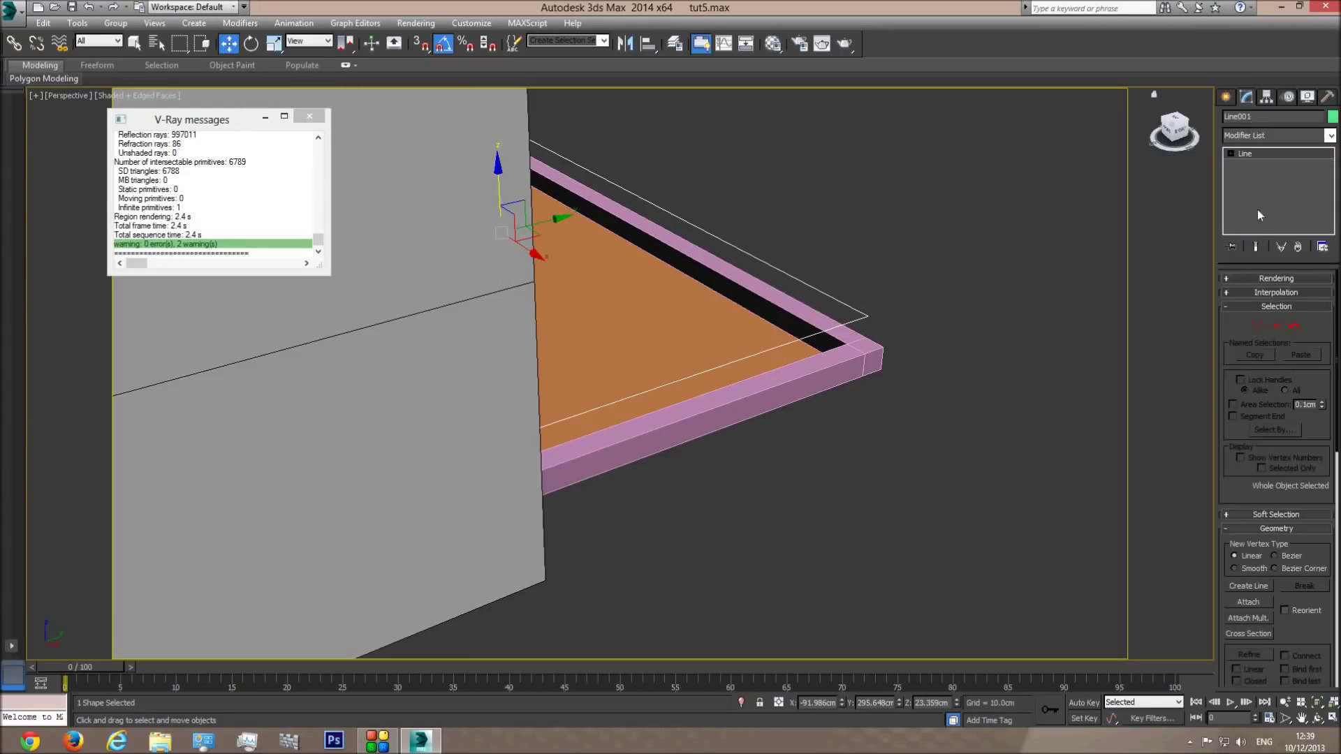
{"action": "left_click", "coordinate": [1265, 276]}
{"action": "left_click", "coordinate": [1231, 292]}
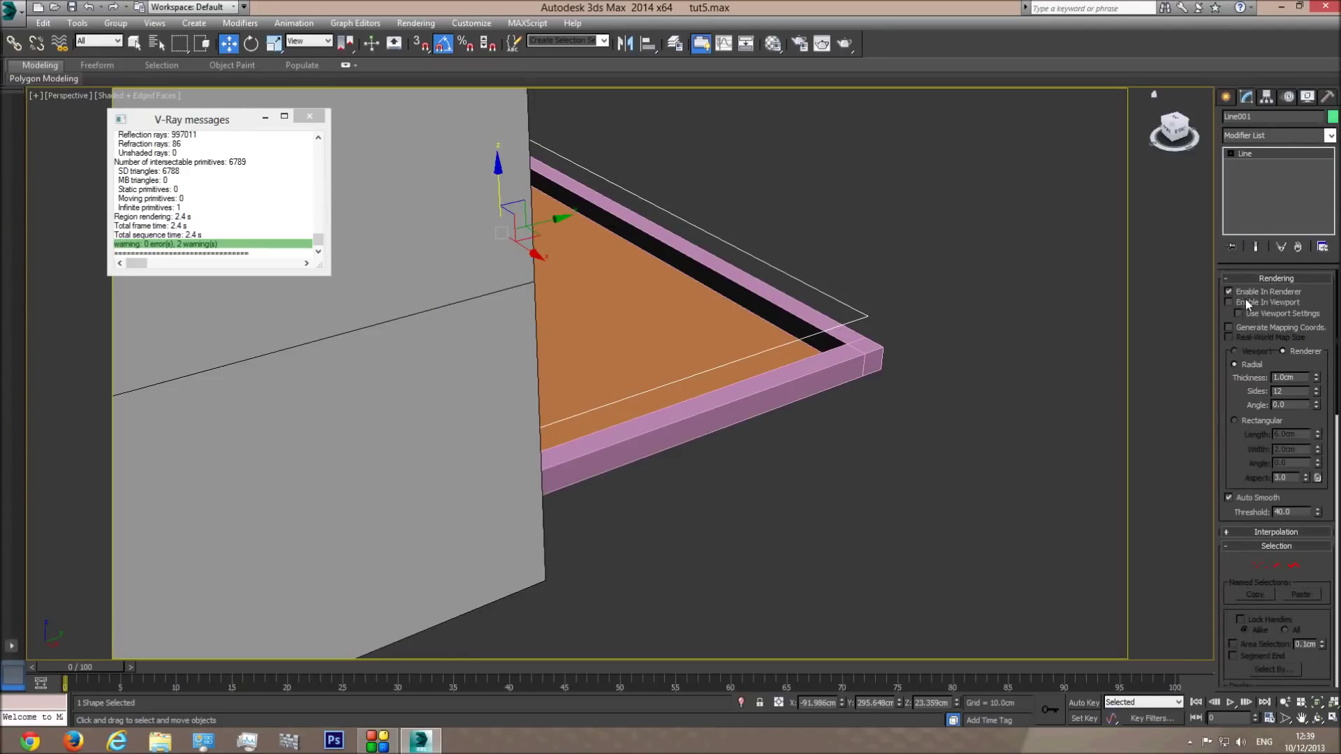
{"action": "left_click", "coordinate": [1231, 303]}
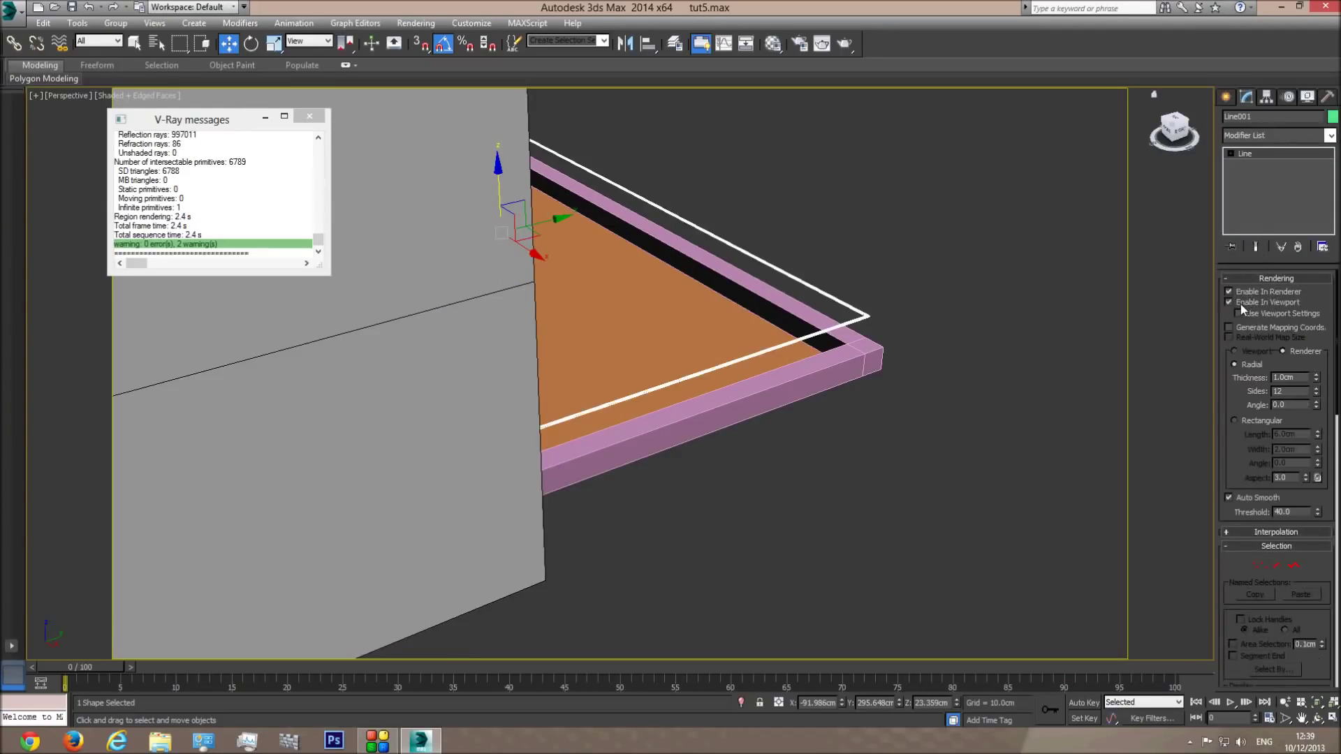
{"action": "left_click", "coordinate": [1234, 420]}
{"action": "scroll", "coordinate": [803, 437], "scroll_direction": "up", "scroll_amount": 3}
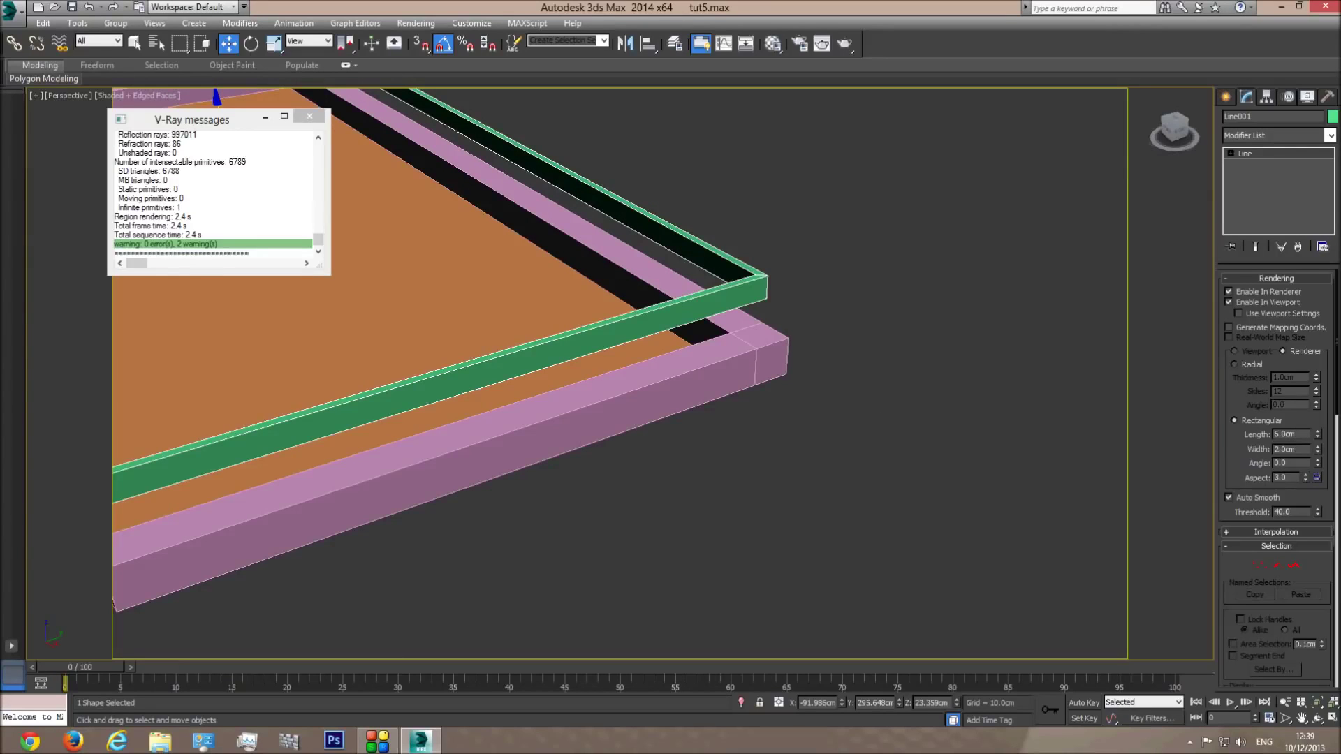
Step: Set the railing panel's rectangular length to 100 cm and raise it to a Z of about 59 cm to rest on the border
{"action": "left_click_drag", "start_coordinate": [1317, 409], "coordinate": [1316, 370]}
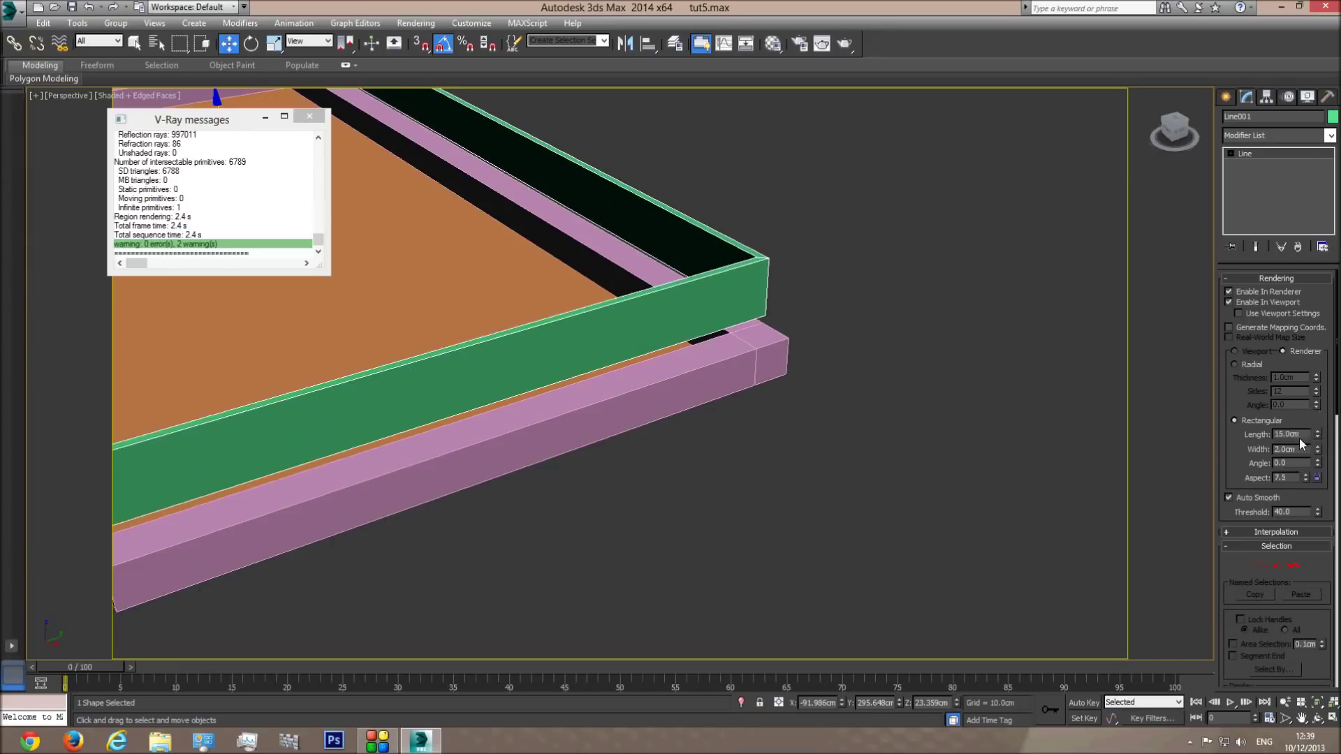
{"action": "type", "text": "100"}
{"action": "key", "text": "Return"}
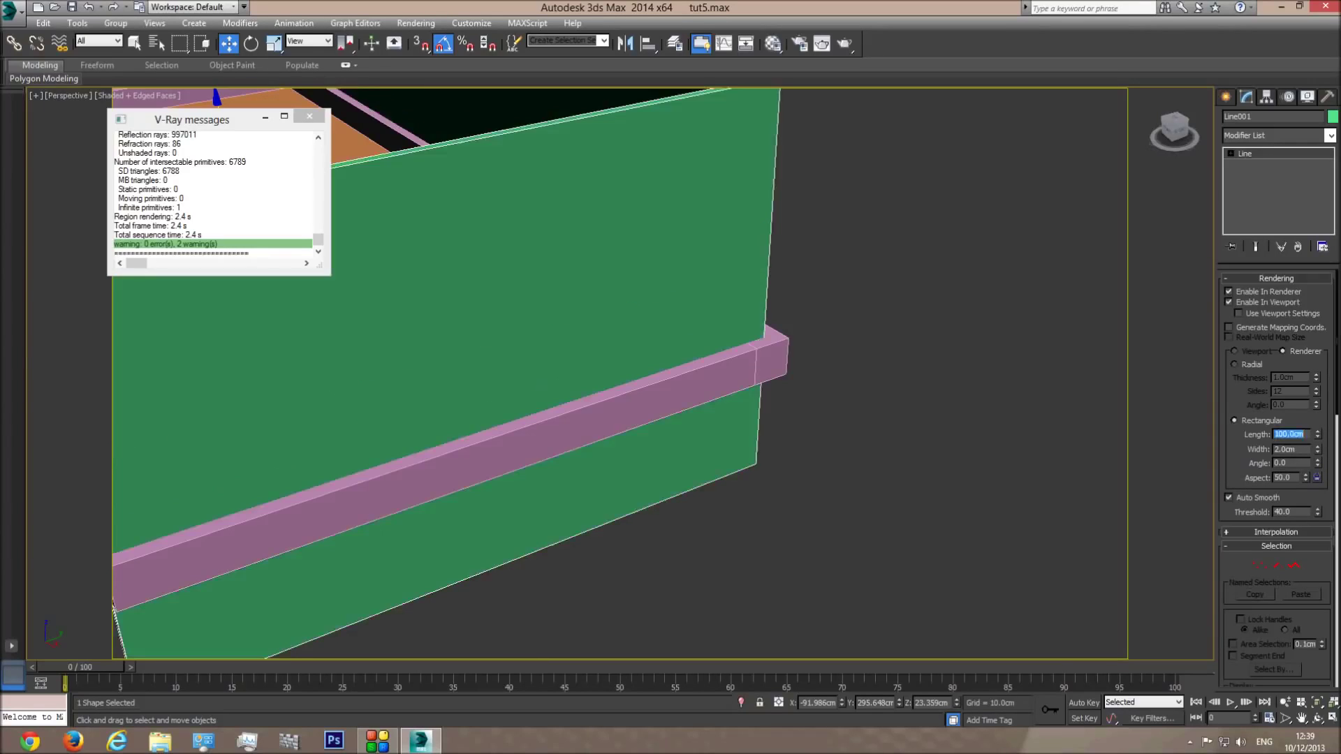
{"action": "middle_click_drag", "start_coordinate": [584, 289], "coordinate": [666, 342]}
{"action": "scroll", "coordinate": [666, 343], "scroll_direction": "down", "scroll_amount": 3}
{"action": "left_click_drag", "start_coordinate": [424, 231], "coordinate": [417, 139]}
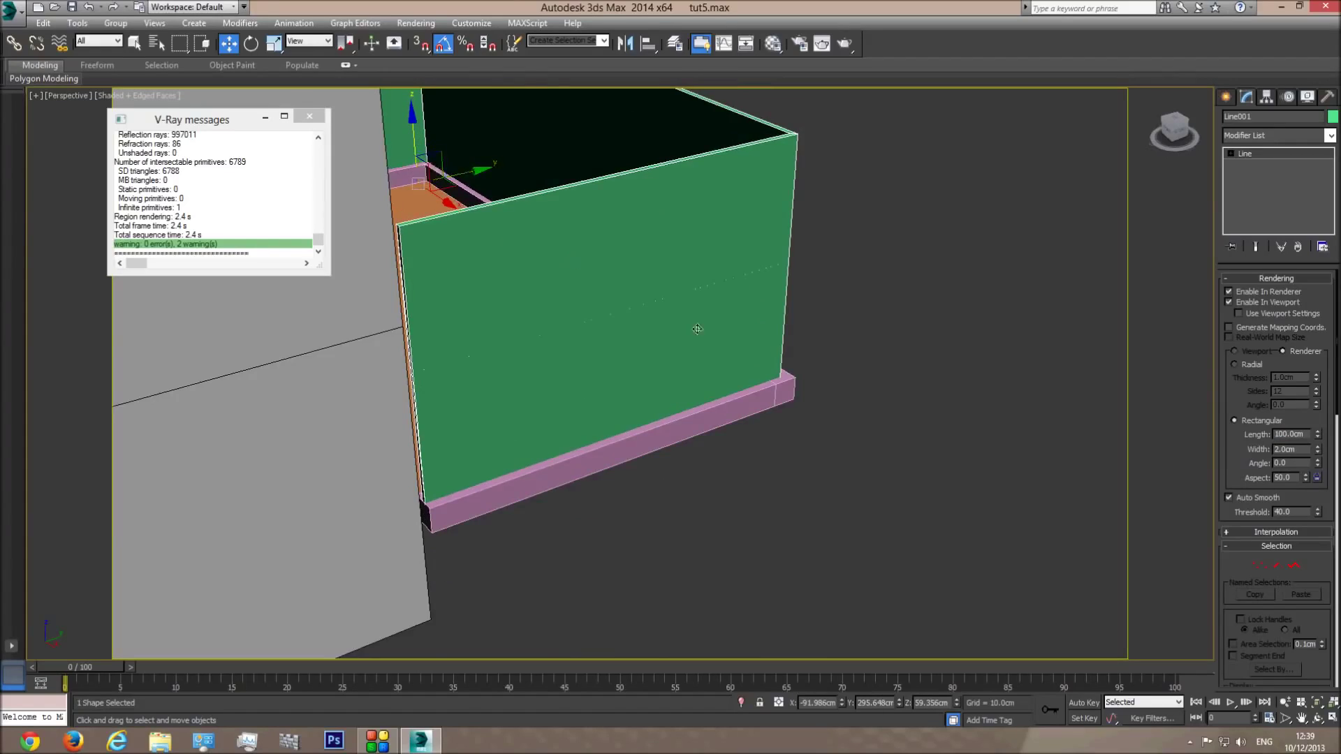
{"action": "middle_click_drag", "start_coordinate": [695, 323], "coordinate": [743, 354]}
{"action": "left_click", "coordinate": [1318, 717]}
{"action": "left_click_drag", "start_coordinate": [615, 363], "coordinate": [636, 399]}
{"action": "key", "text": "c"}
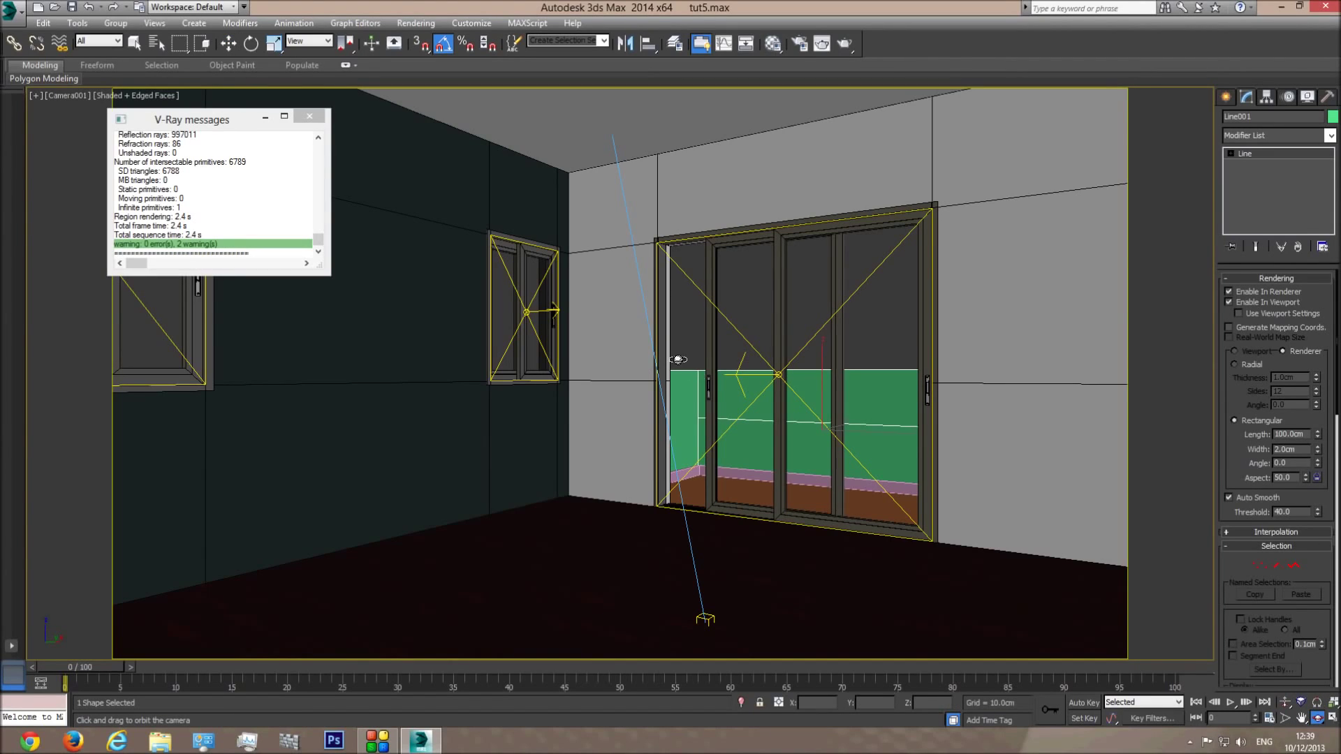
Step: Clone the railing panel straight upward as a copy, to a Z of about 204 cm
{"action": "key", "text": "p"}
{"action": "left_click_drag", "start_coordinate": [714, 424], "coordinate": [704, 394]}
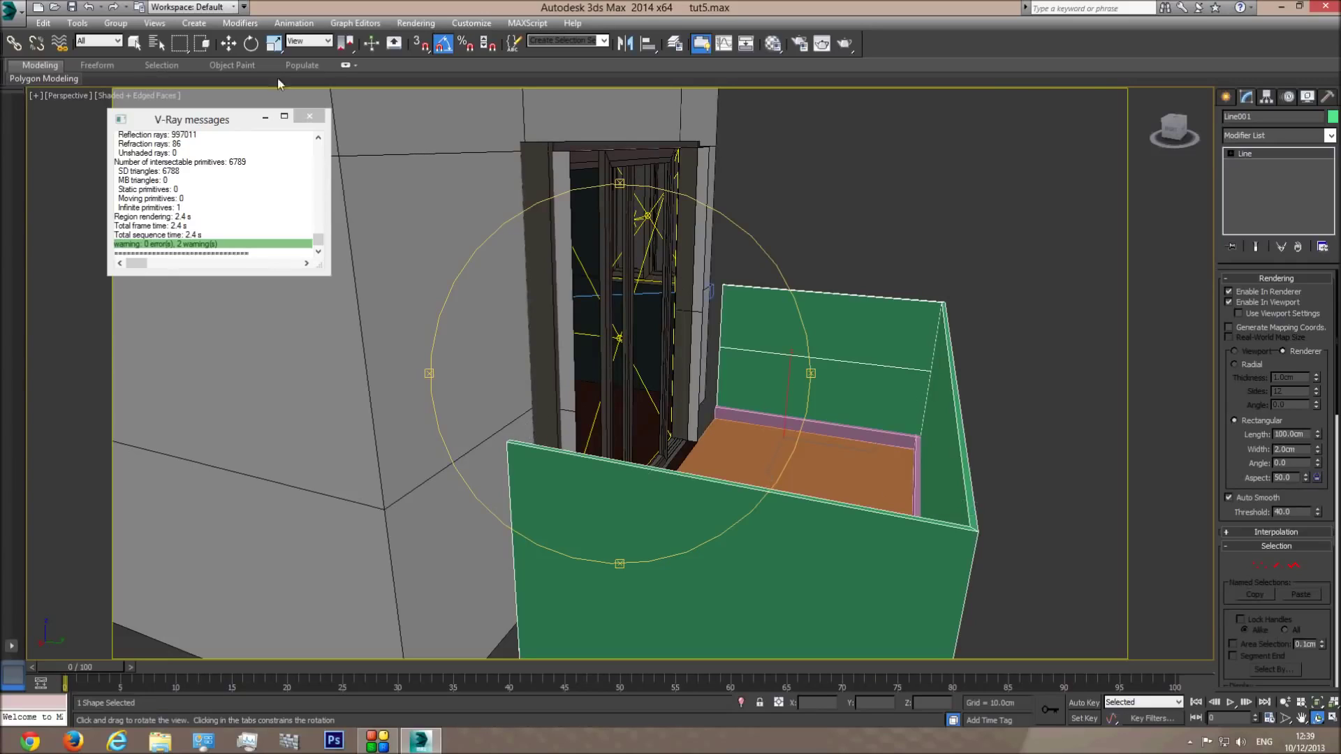
{"action": "left_click", "coordinate": [228, 46]}
{"action": "middle_click_drag", "start_coordinate": [699, 379], "coordinate": [676, 358]}
{"action": "left_click_drag", "start_coordinate": [758, 366], "coordinate": [772, 82], "text": "shift"}
{"action": "left_click", "coordinate": [660, 428]}
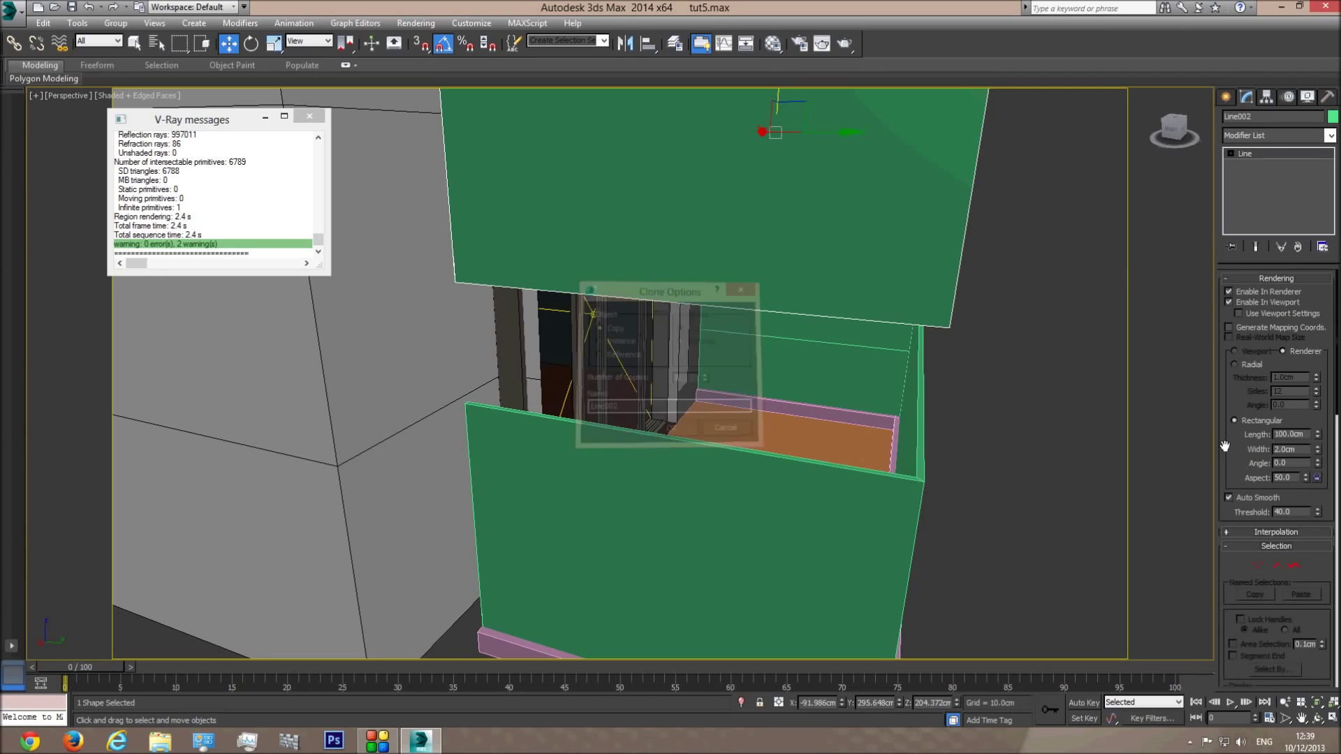
Step: Give the upper copy a radial cross-section with a thickness of 2 cm as the handrail
{"action": "left_click", "coordinate": [1248, 367]}
{"action": "middle_click_drag", "start_coordinate": [896, 314], "coordinate": [854, 496]}
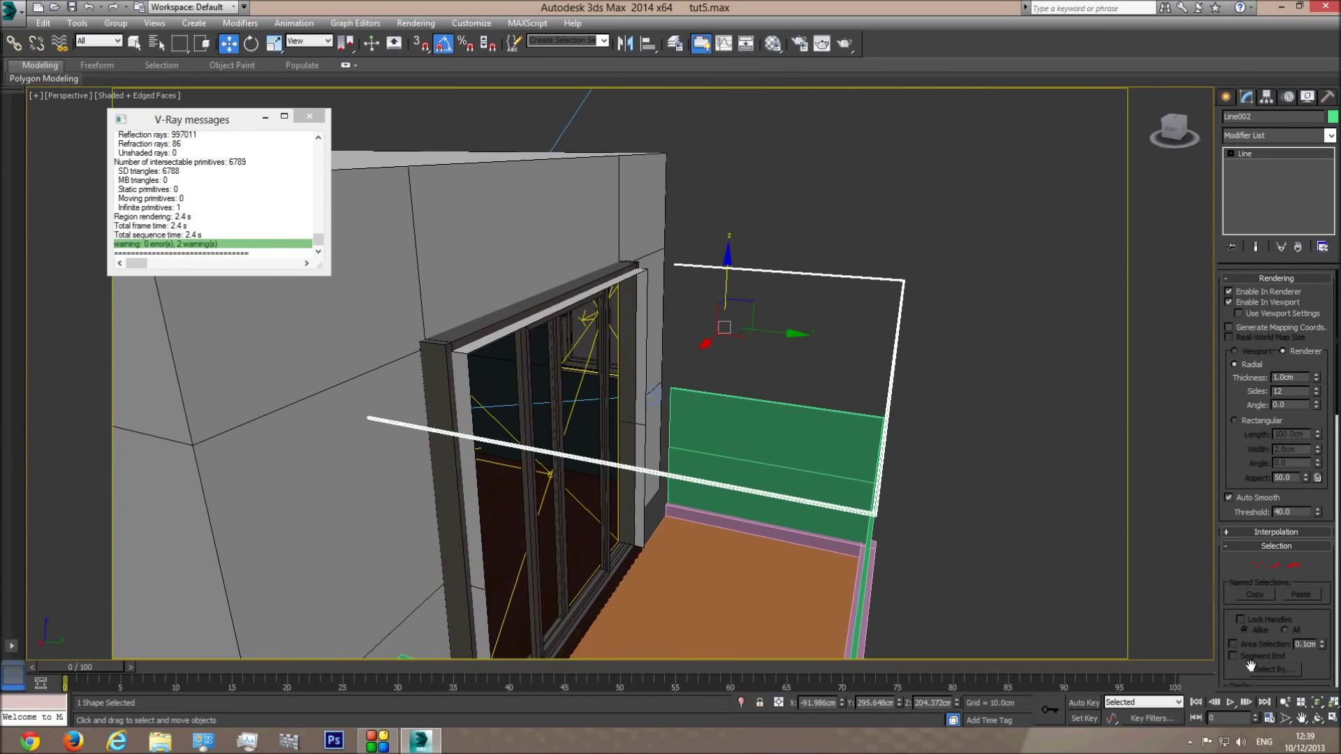
{"action": "left_click", "coordinate": [1313, 718]}
{"action": "left_click_drag", "start_coordinate": [696, 435], "coordinate": [972, 442]}
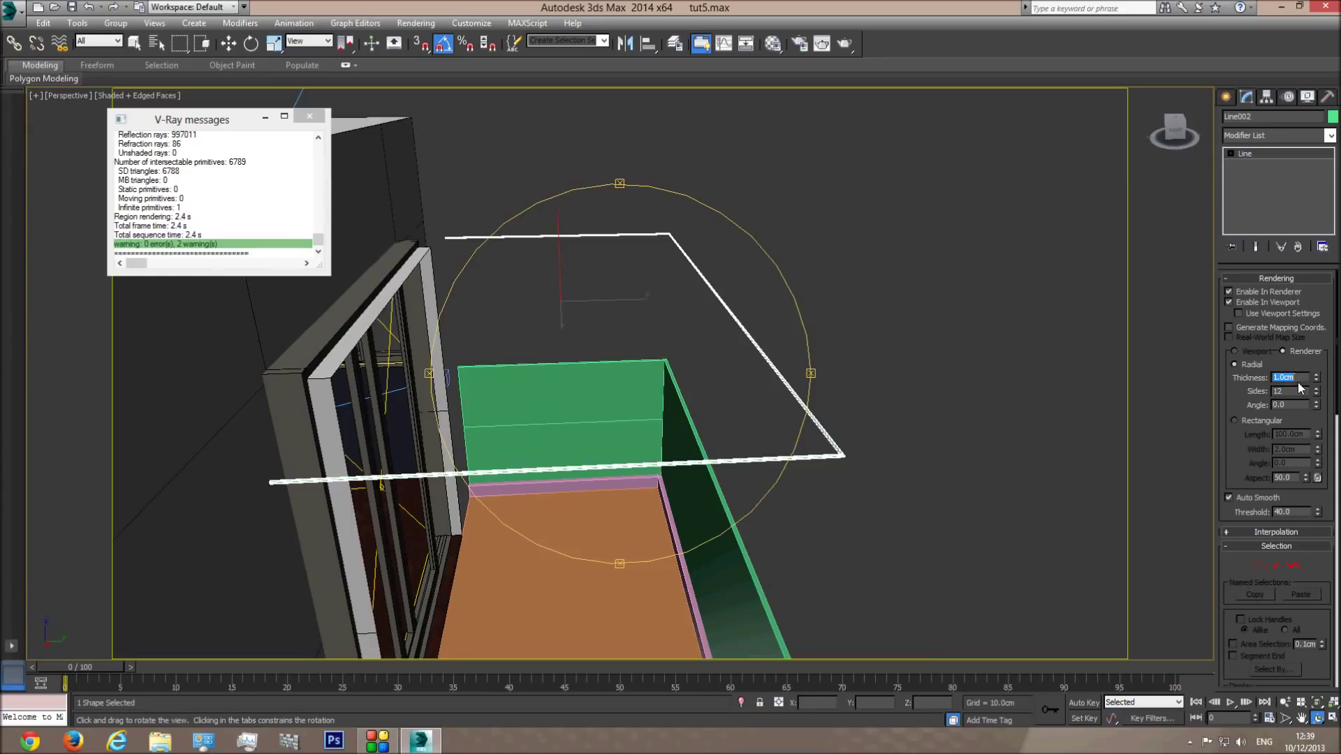
{"action": "key", "text": "Return"}
{"action": "middle_click_drag", "start_coordinate": [889, 430], "coordinate": [877, 364]}
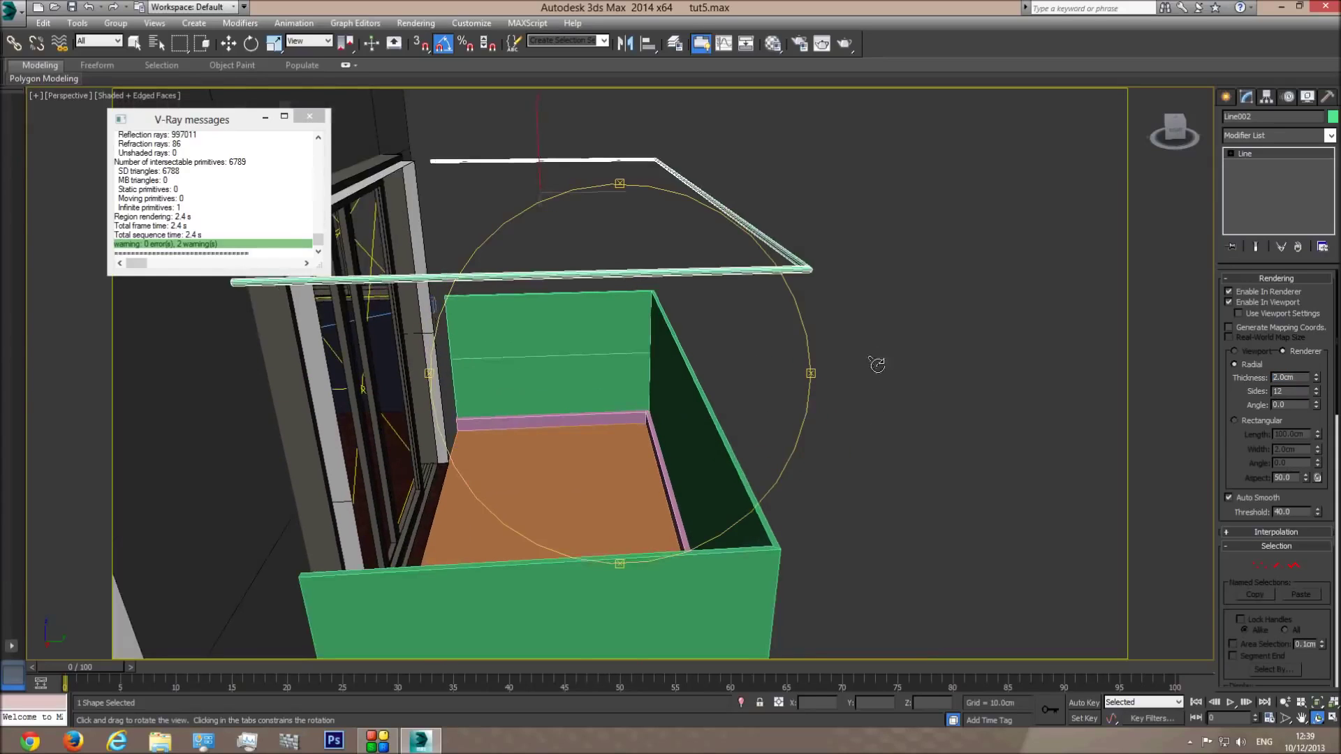
{"action": "key", "text": "w"}
Step: Set the original railing panel's rectangular width to 0.5 cm
{"action": "left_click", "coordinate": [752, 551]}
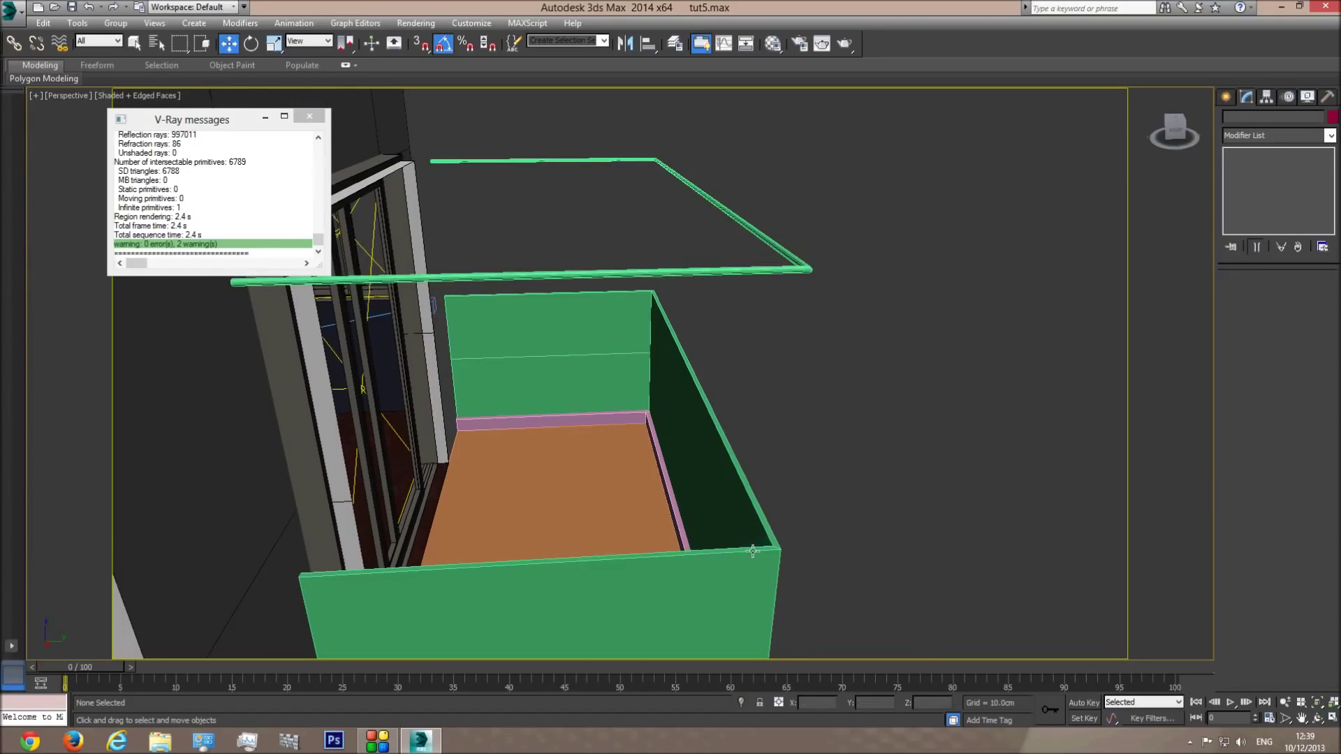
{"action": "left_click", "coordinate": [610, 354]}
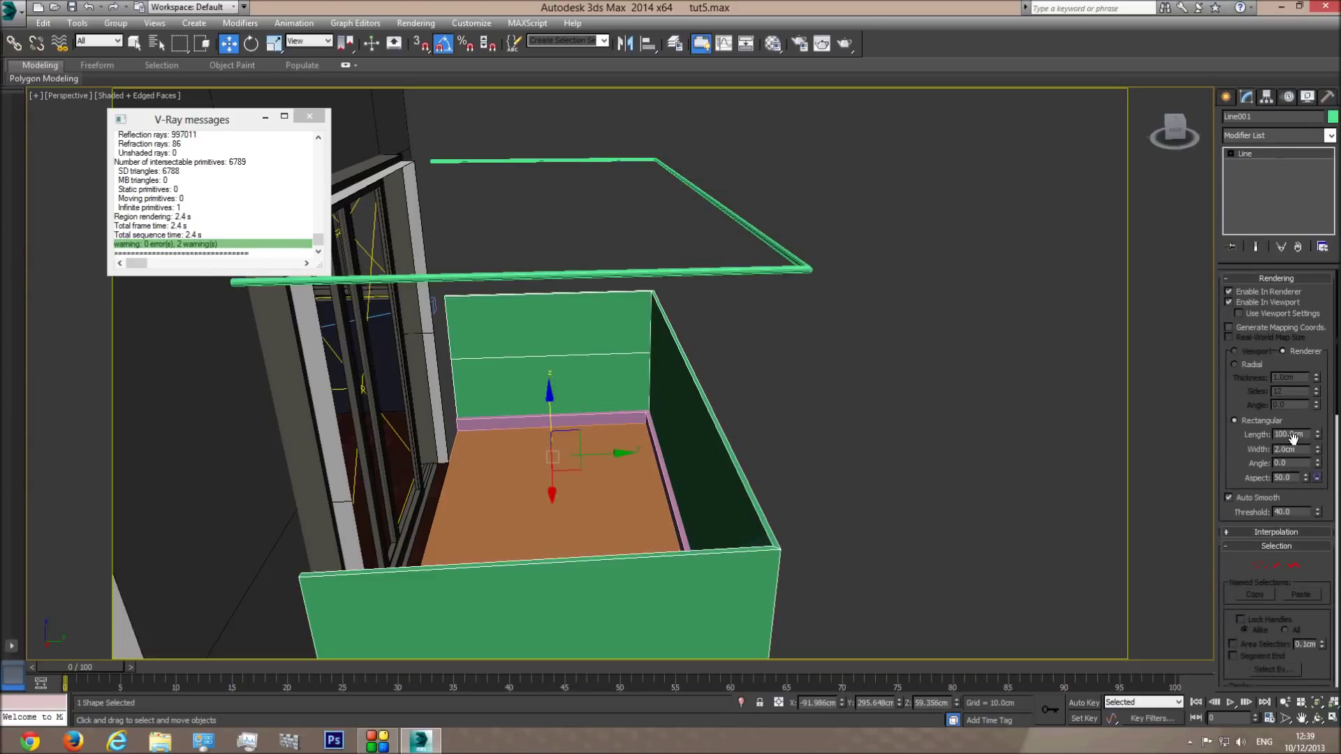
{"action": "double_click", "coordinate": [1308, 450]}
{"action": "key", "text": "Return"}
Step: Lower the round handrail onto the top edge of the railing panel, to a Z of about 109 cm
{"action": "middle_click_drag", "start_coordinate": [697, 370], "coordinate": [712, 375]}
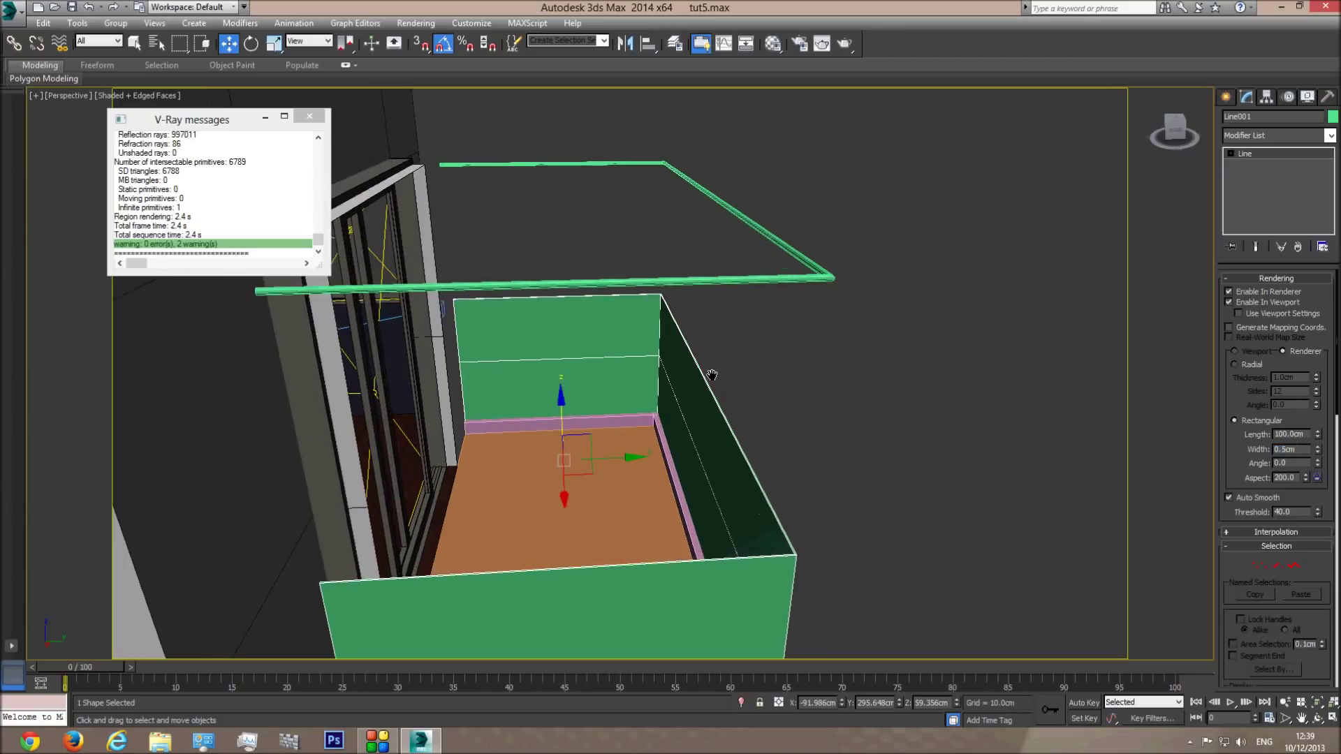
{"action": "left_click", "coordinate": [761, 280]}
{"action": "left_click_drag", "start_coordinate": [551, 141], "coordinate": [545, 325]}
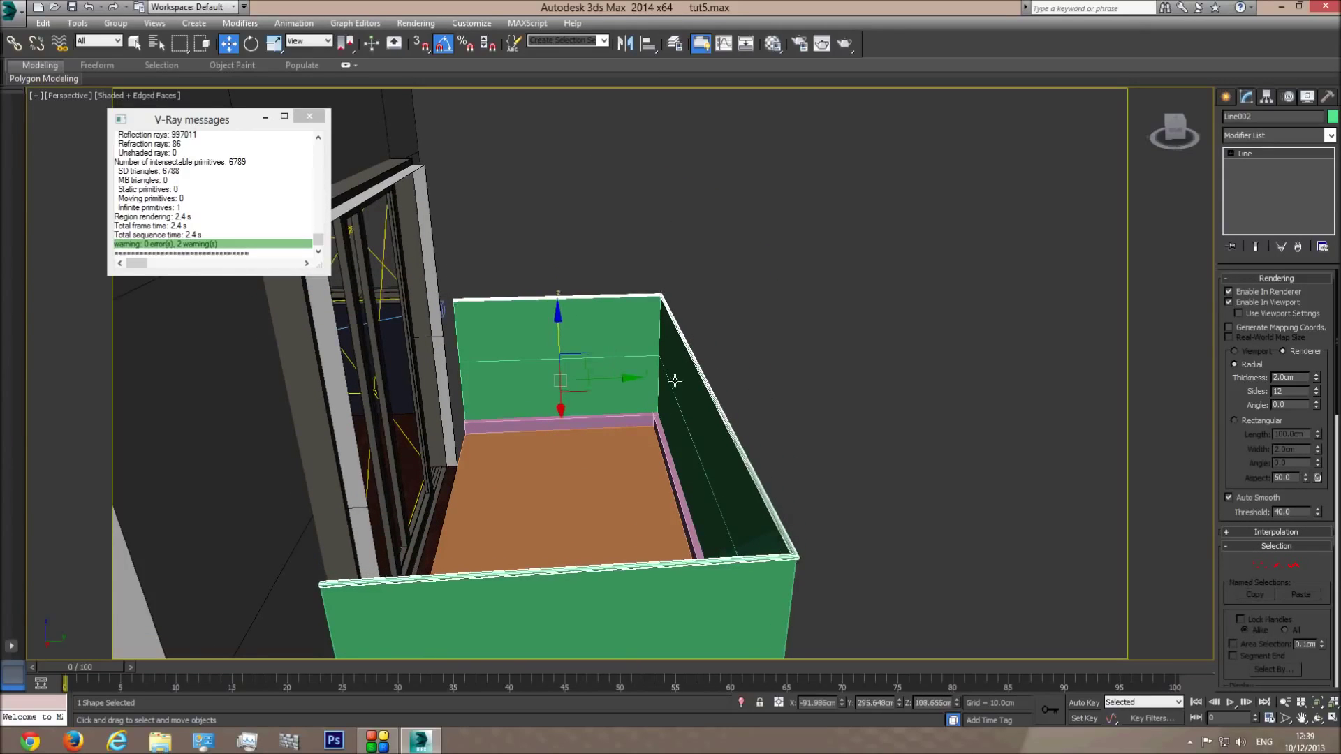
Step: Raise the round handrail slightly along the railing panel's top edge, to a Z of about 110.3 cm
{"action": "key", "text": "f"}
{"action": "key", "text": "z"}
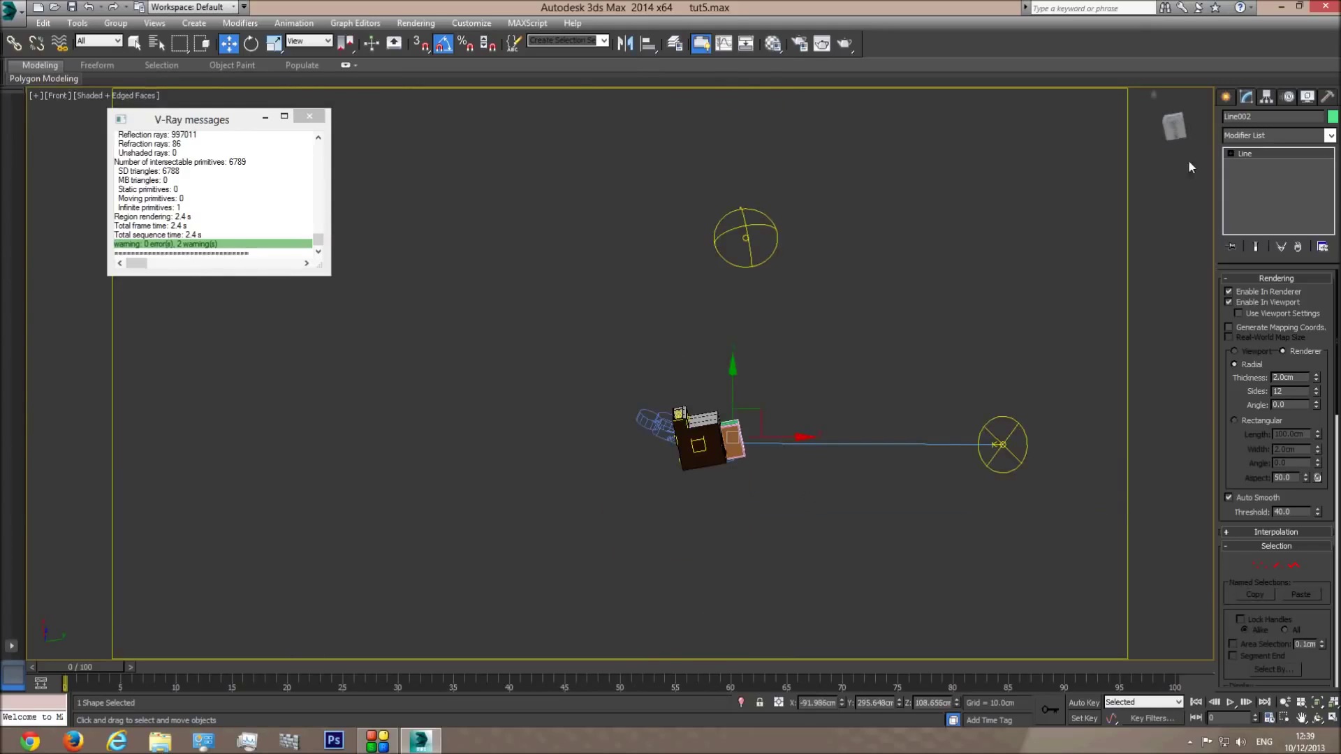
{"action": "left_click", "coordinate": [1174, 131]}
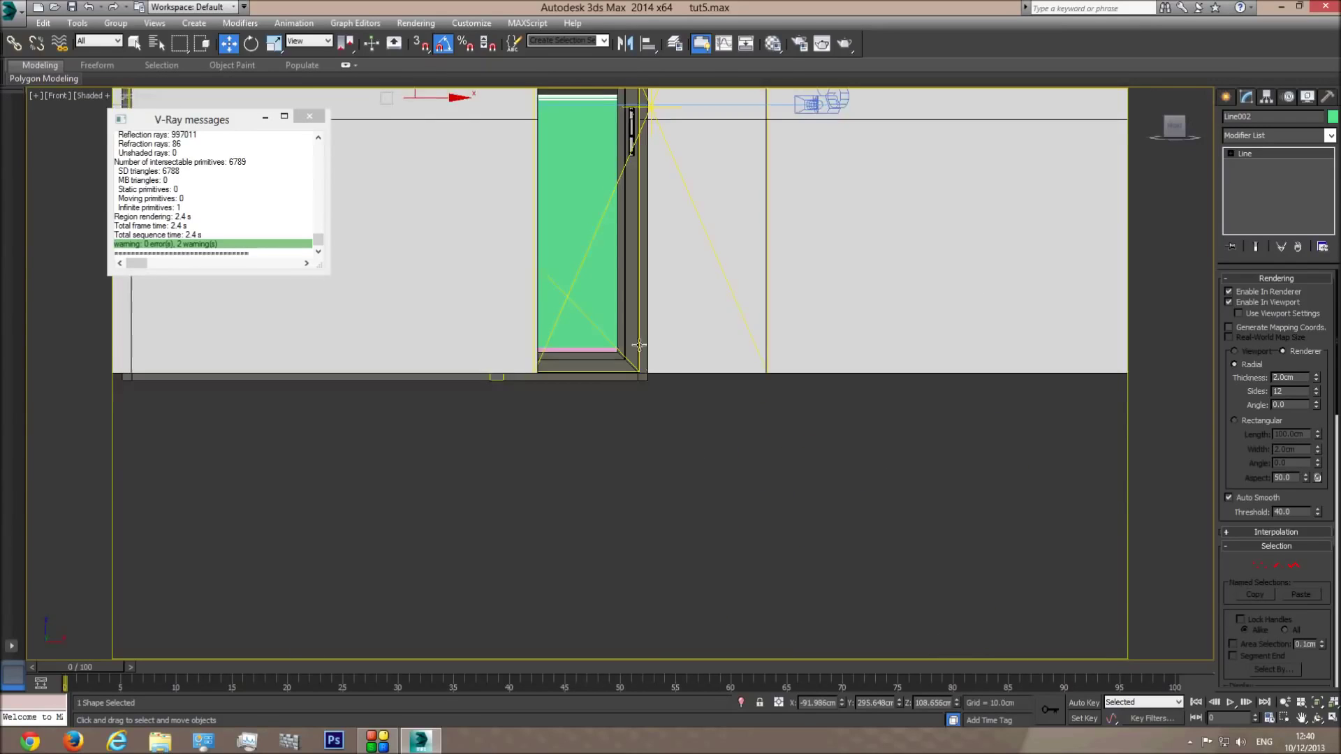
{"action": "middle_click_drag", "start_coordinate": [479, 380], "coordinate": [1048, 468]}
{"action": "key", "text": "l"}
{"action": "scroll", "coordinate": [671, 306], "scroll_direction": "up", "scroll_amount": 5}
{"action": "scroll", "coordinate": [766, 302], "scroll_direction": "up", "scroll_amount": 2}
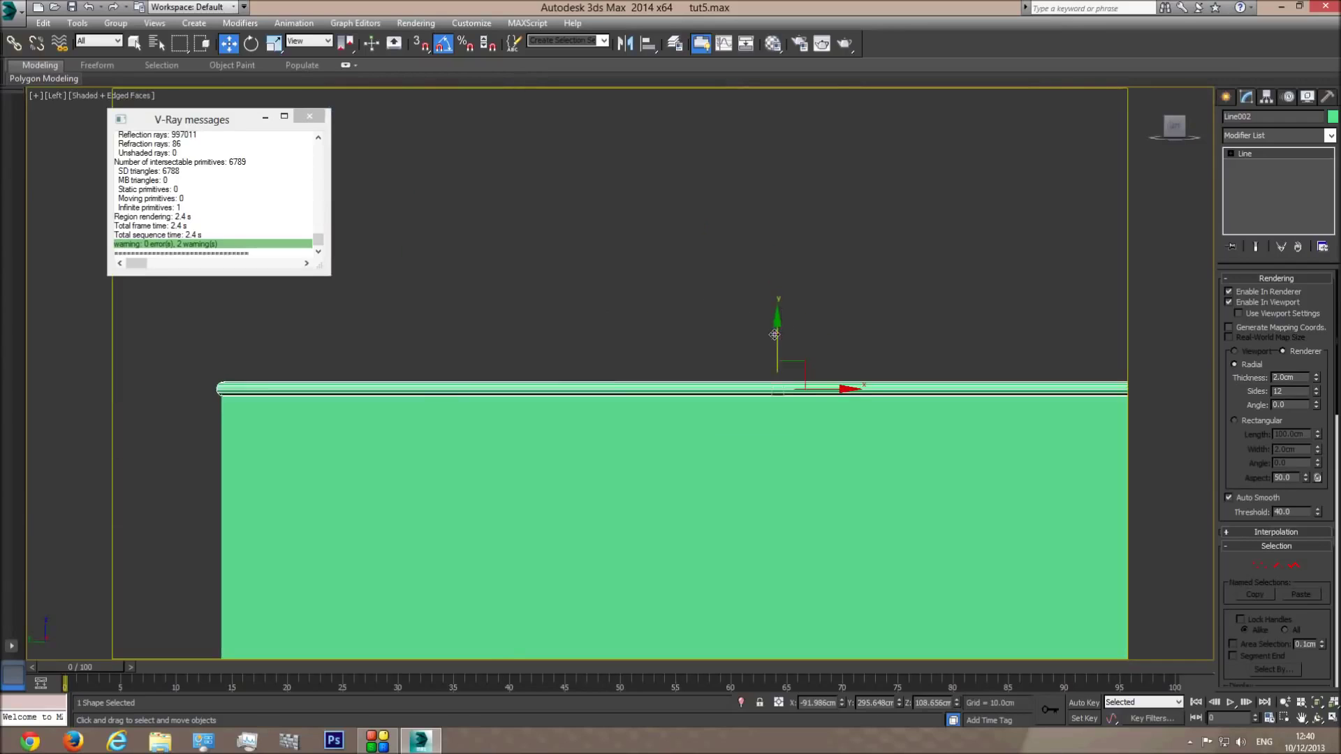
{"action": "left_click_drag", "start_coordinate": [778, 332], "coordinate": [778, 321]}
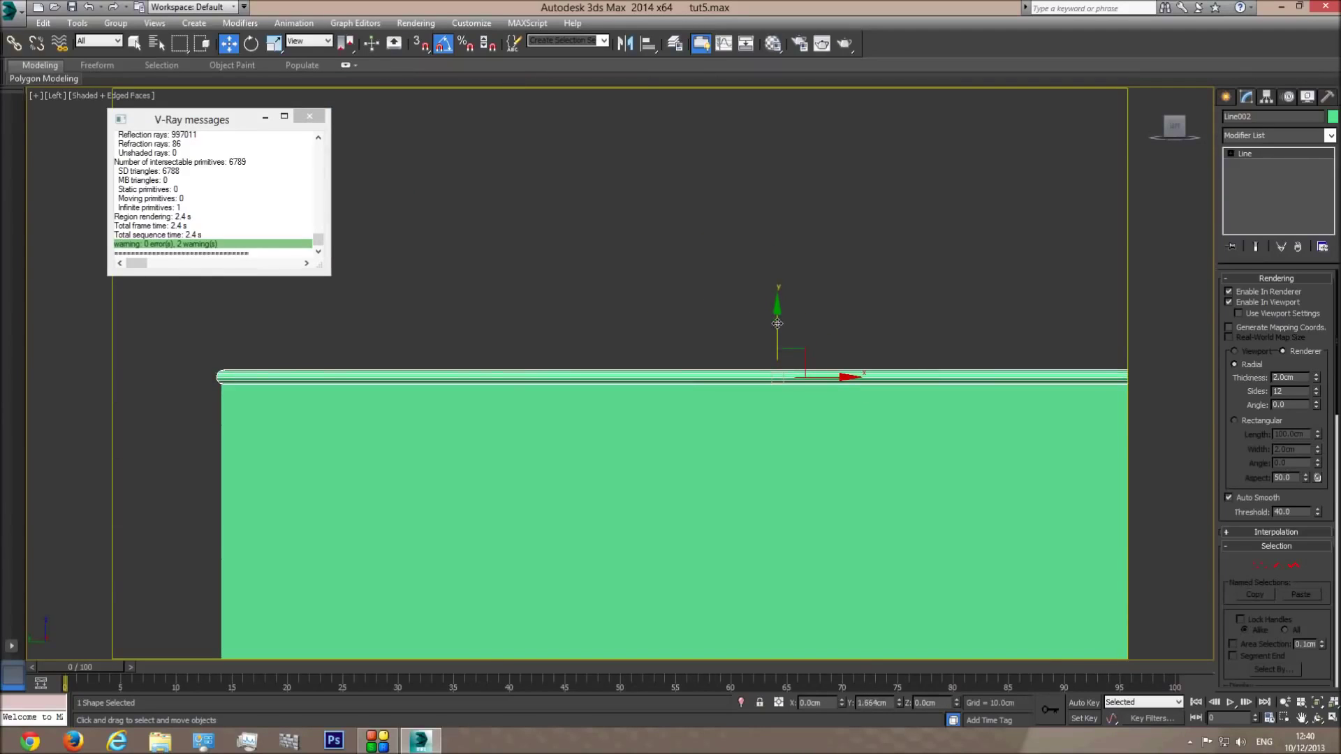
{"action": "key", "text": "c"}
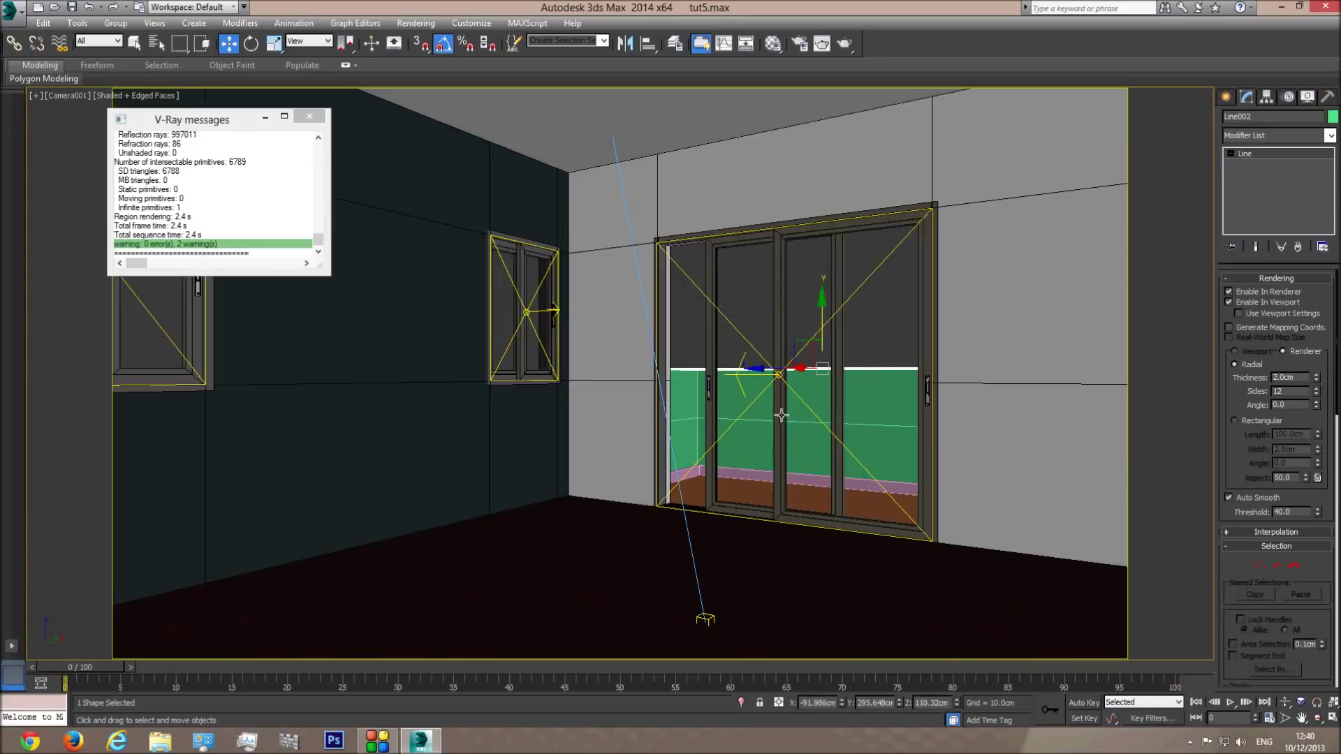
{"action": "left_click", "coordinate": [691, 320]}
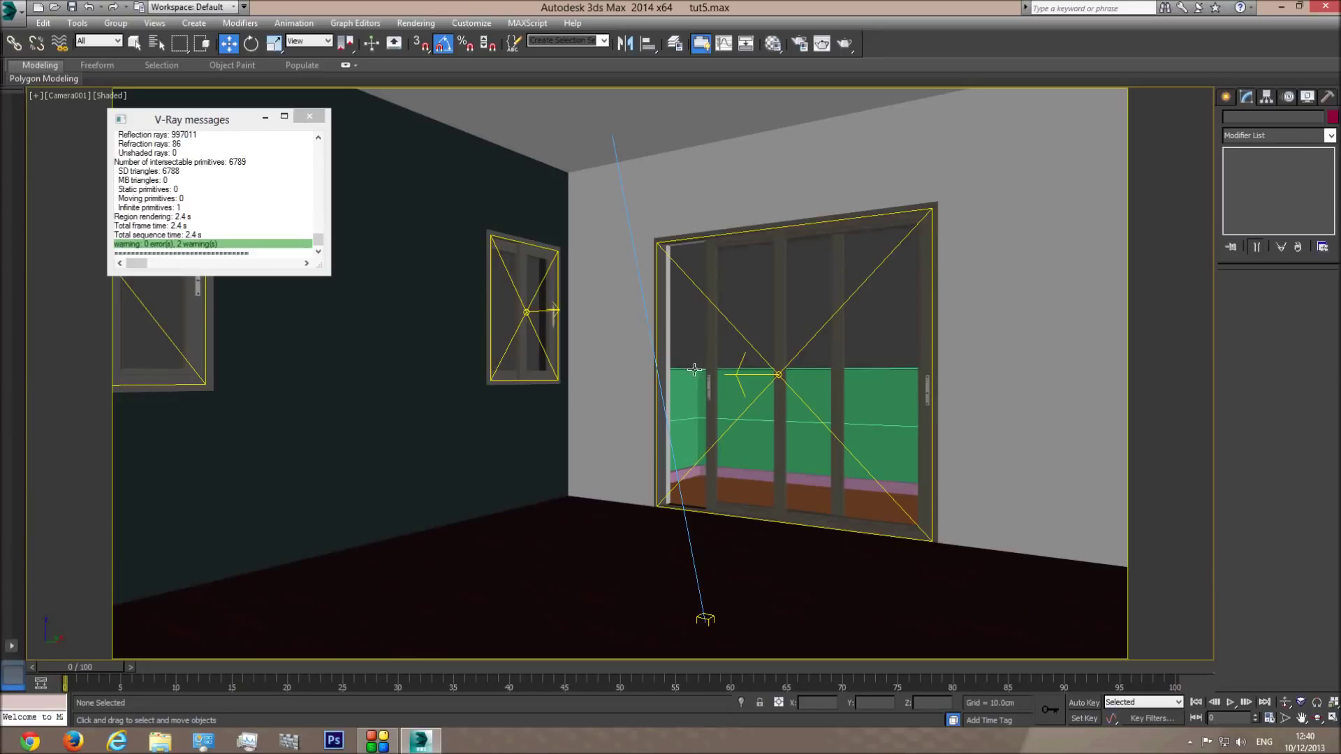
Step: Apply the existing glass material to the balcony's railing panel
{"action": "key", "text": "p"}
{"action": "left_click", "coordinate": [1317, 719]}
{"action": "left_click_drag", "start_coordinate": [531, 405], "coordinate": [658, 428]}
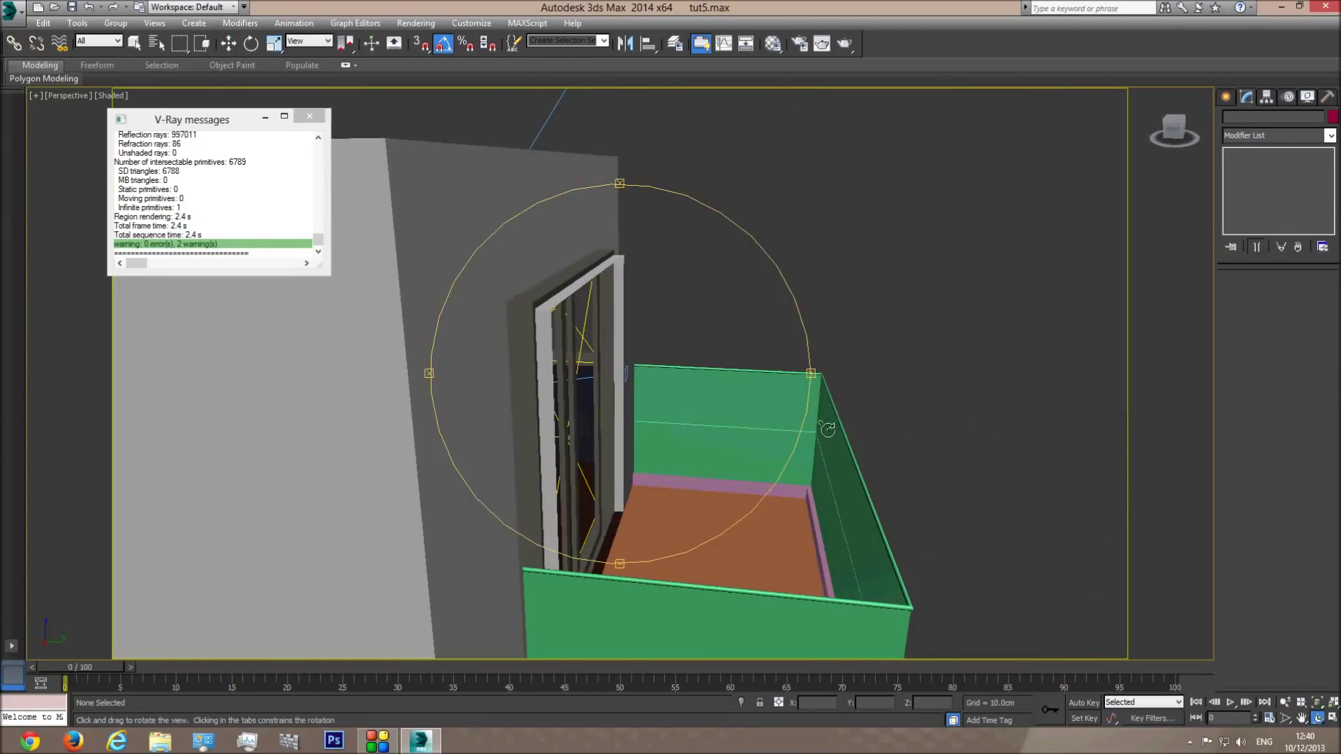
{"action": "right_click", "coordinate": [770, 242]}
{"action": "left_click", "coordinate": [773, 43]}
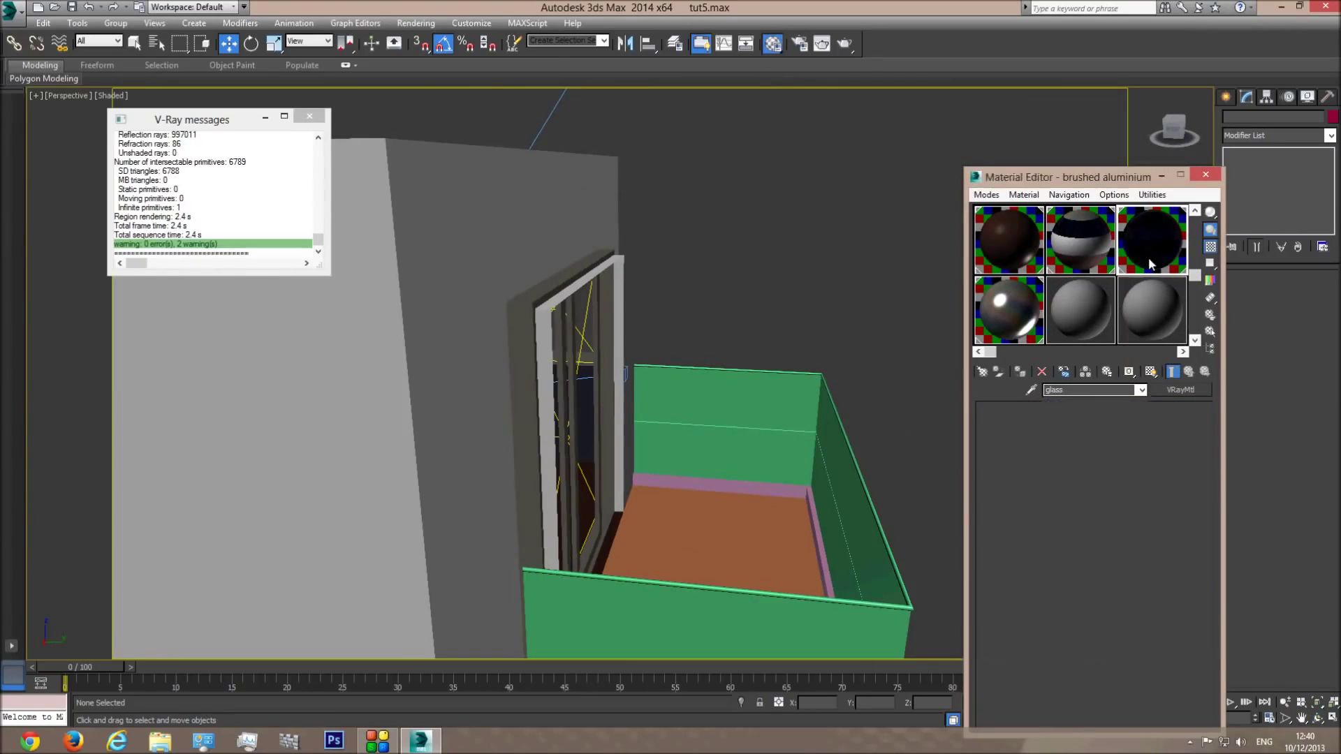
{"action": "left_click", "coordinate": [1149, 263]}
{"action": "left_click_drag", "start_coordinate": [1078, 255], "coordinate": [770, 429]}
Step: Assign the White walls material to the low border around the balcony floor
{"action": "middle_click_drag", "start_coordinate": [865, 421], "coordinate": [845, 632], "text": "alt"}
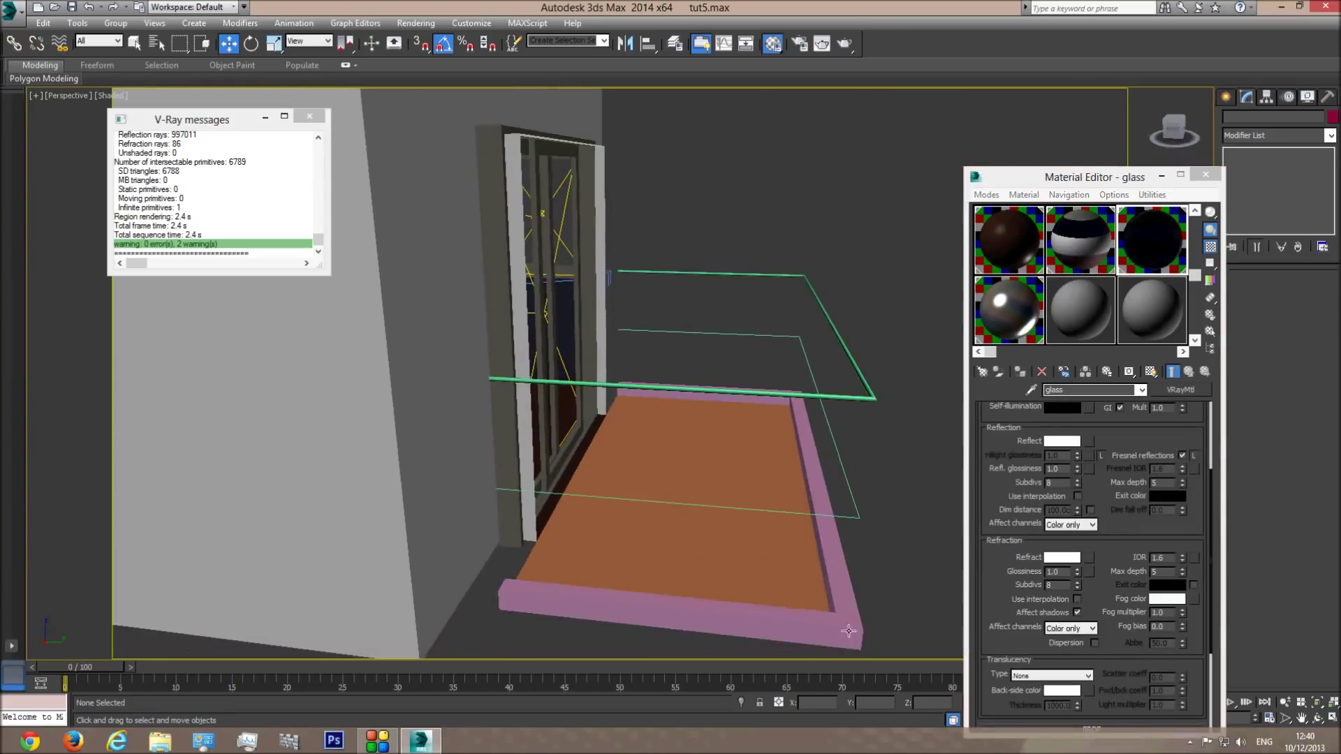
{"action": "left_click", "coordinate": [843, 641]}
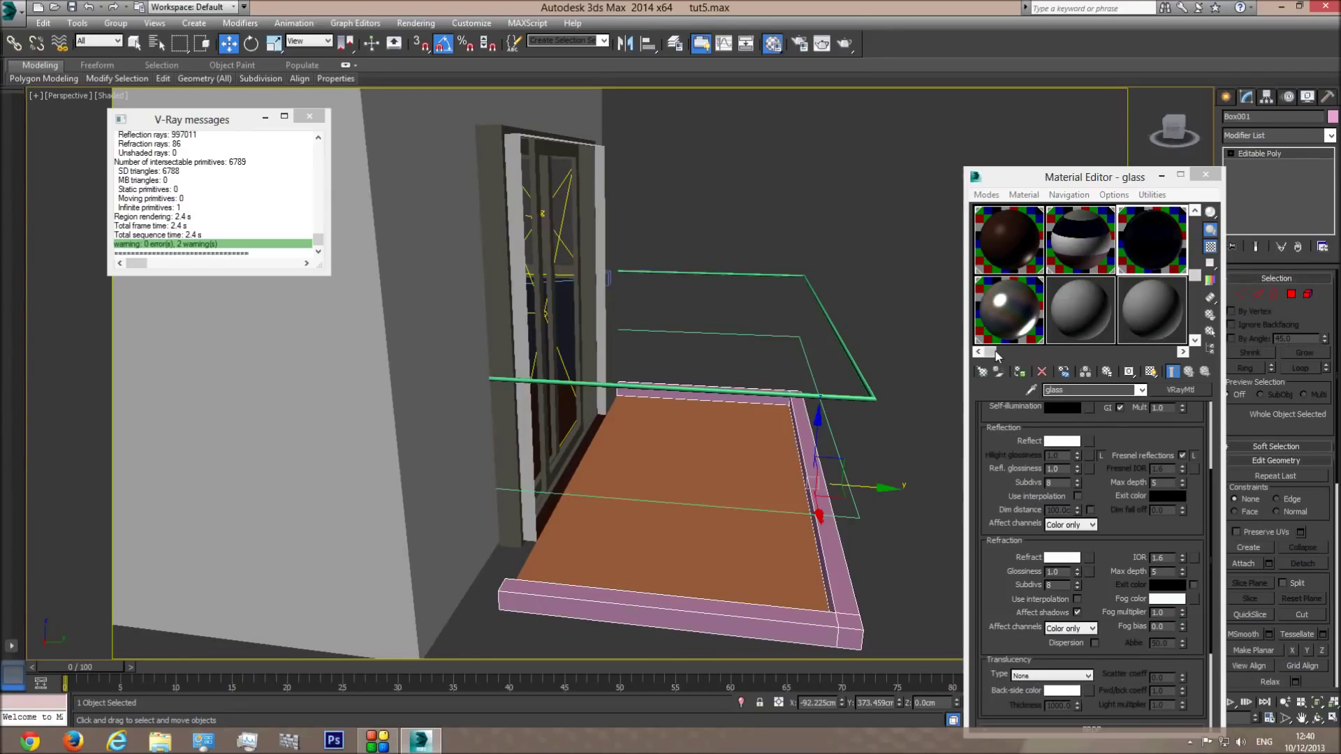
{"action": "left_click_drag", "start_coordinate": [1195, 276], "coordinate": [1196, 222]}
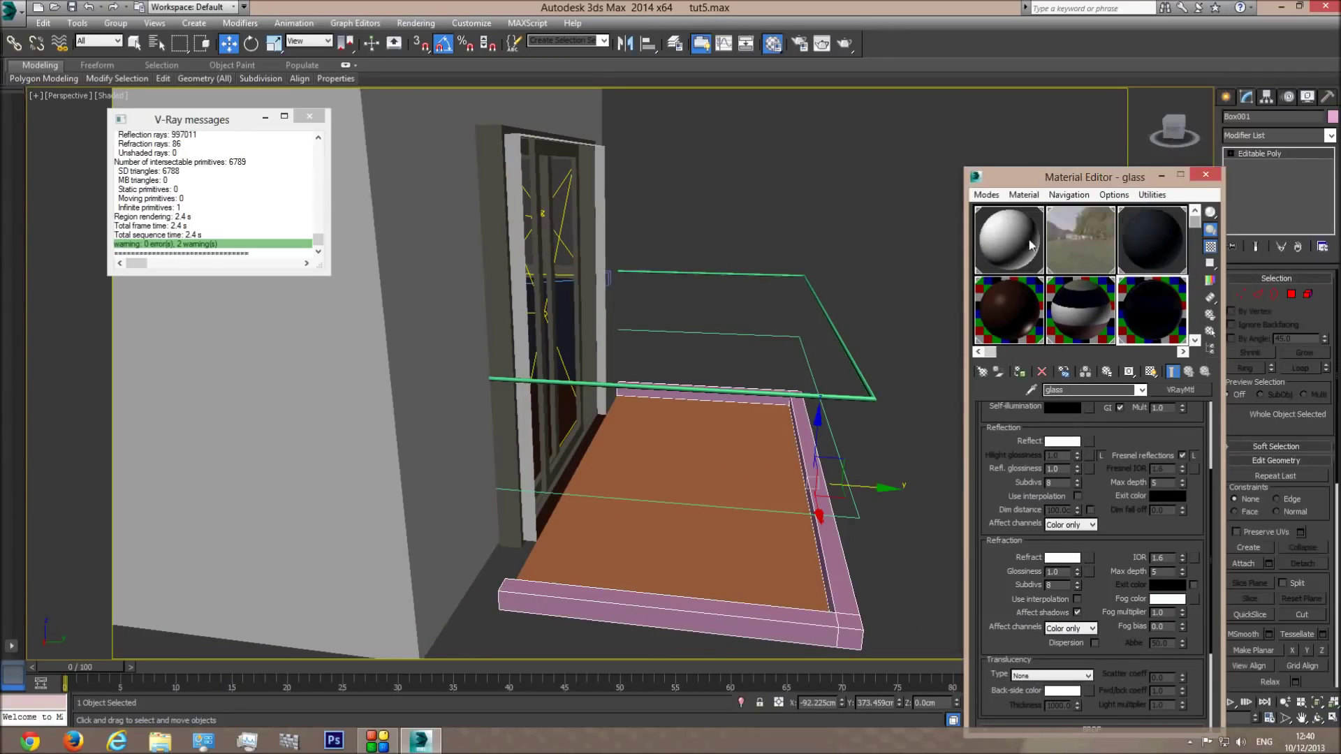
{"action": "left_click", "coordinate": [1011, 246]}
{"action": "left_click", "coordinate": [1020, 372]}
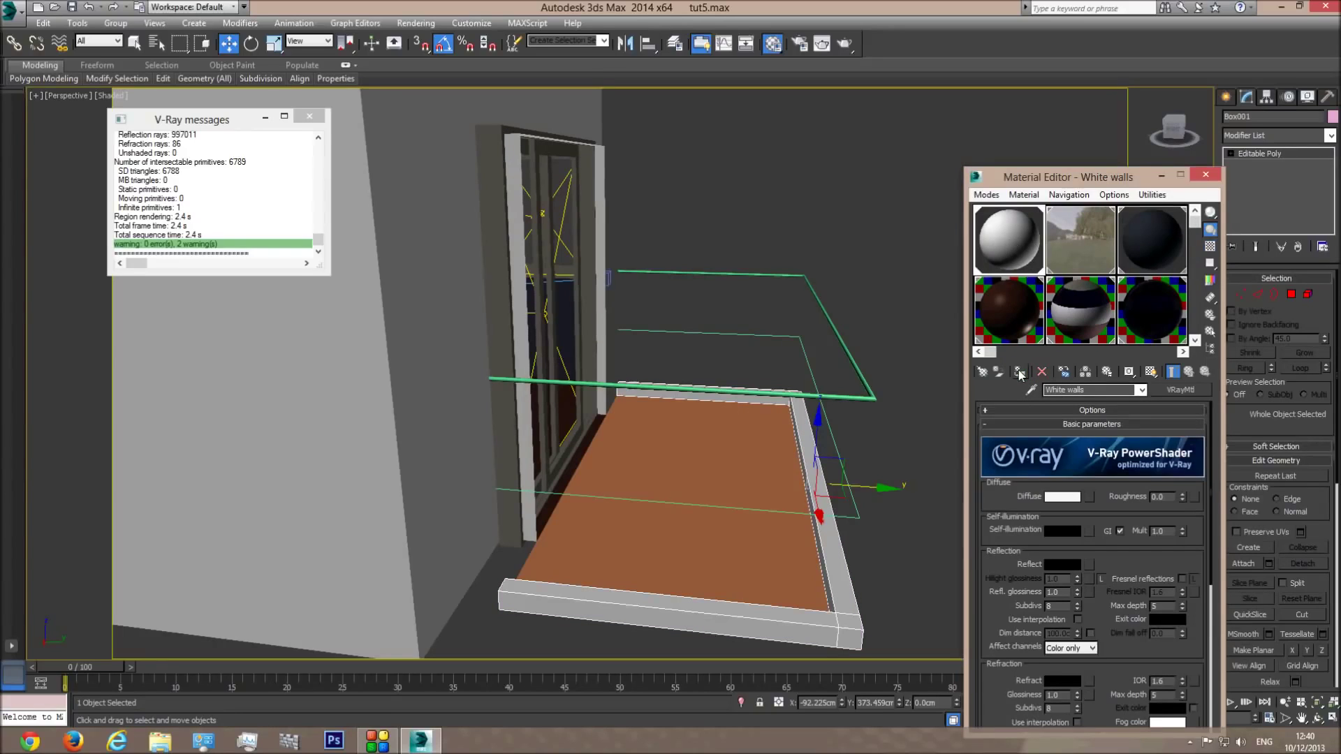
Step: Select the handrail and name an unused material sample Crome
{"action": "left_click", "coordinate": [798, 274]}
{"action": "left_click_drag", "start_coordinate": [1197, 229], "coordinate": [1194, 305]}
{"action": "left_click", "coordinate": [1108, 336]}
{"action": "double_click", "coordinate": [1089, 390]}
{"action": "type", "text": "Crome"}
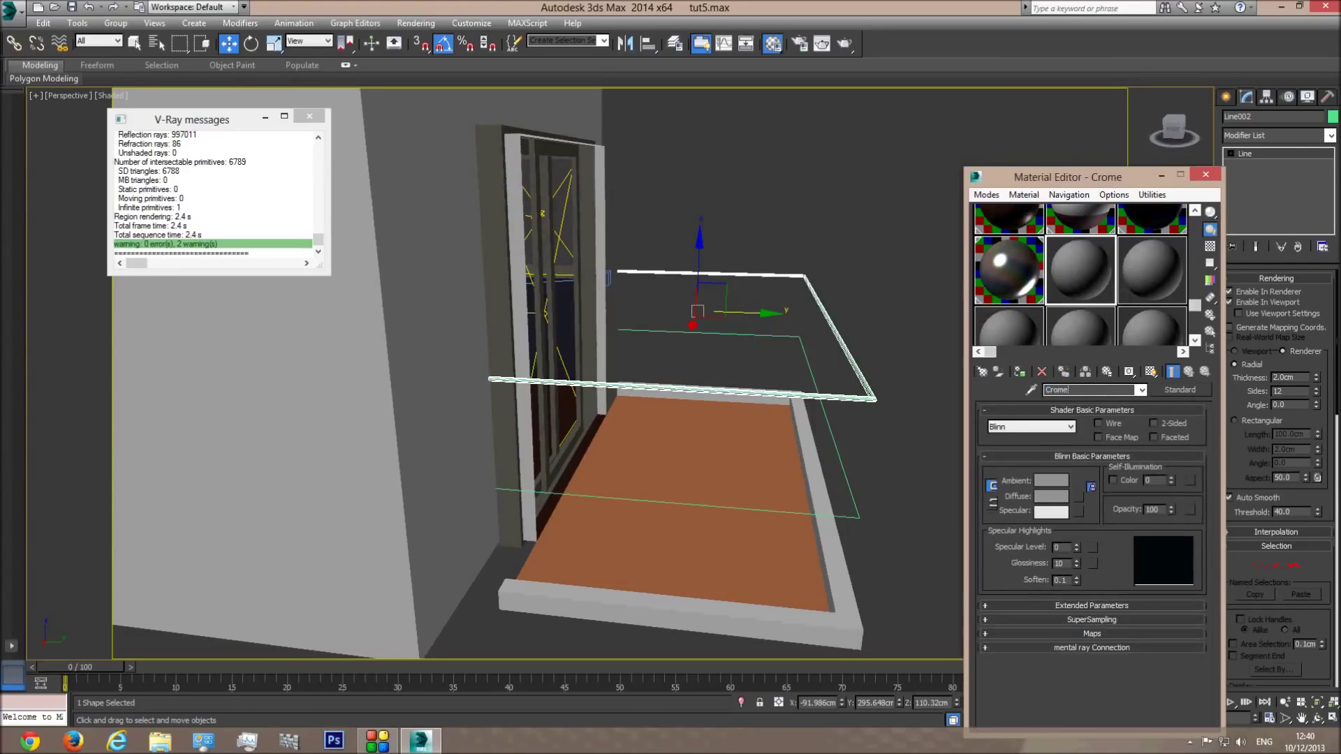
Step: Change the Crome material's type from Standard to VRayMtl
{"action": "left_click", "coordinate": [1181, 389]}
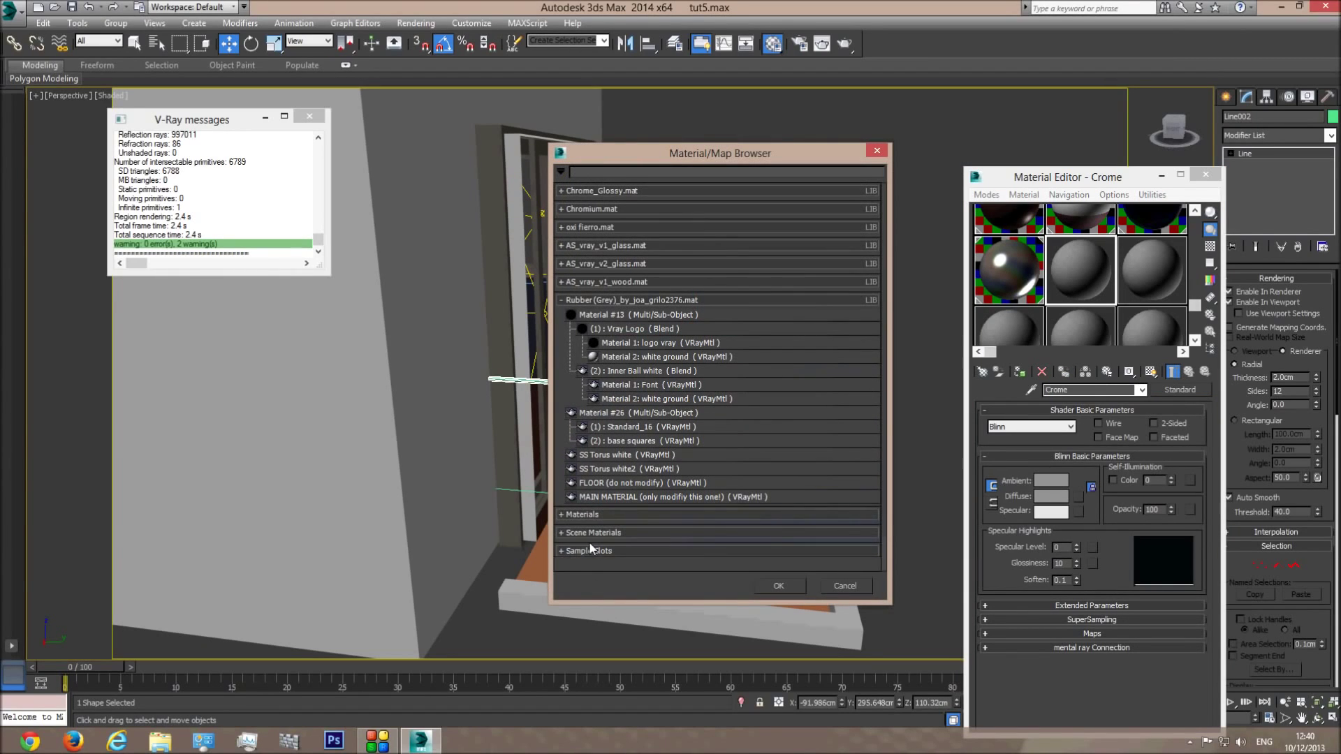
{"action": "scroll", "coordinate": [624, 495], "scroll_direction": "down", "scroll_amount": 2}
{"action": "scroll", "coordinate": [625, 494], "scroll_direction": "down", "scroll_amount": 5}
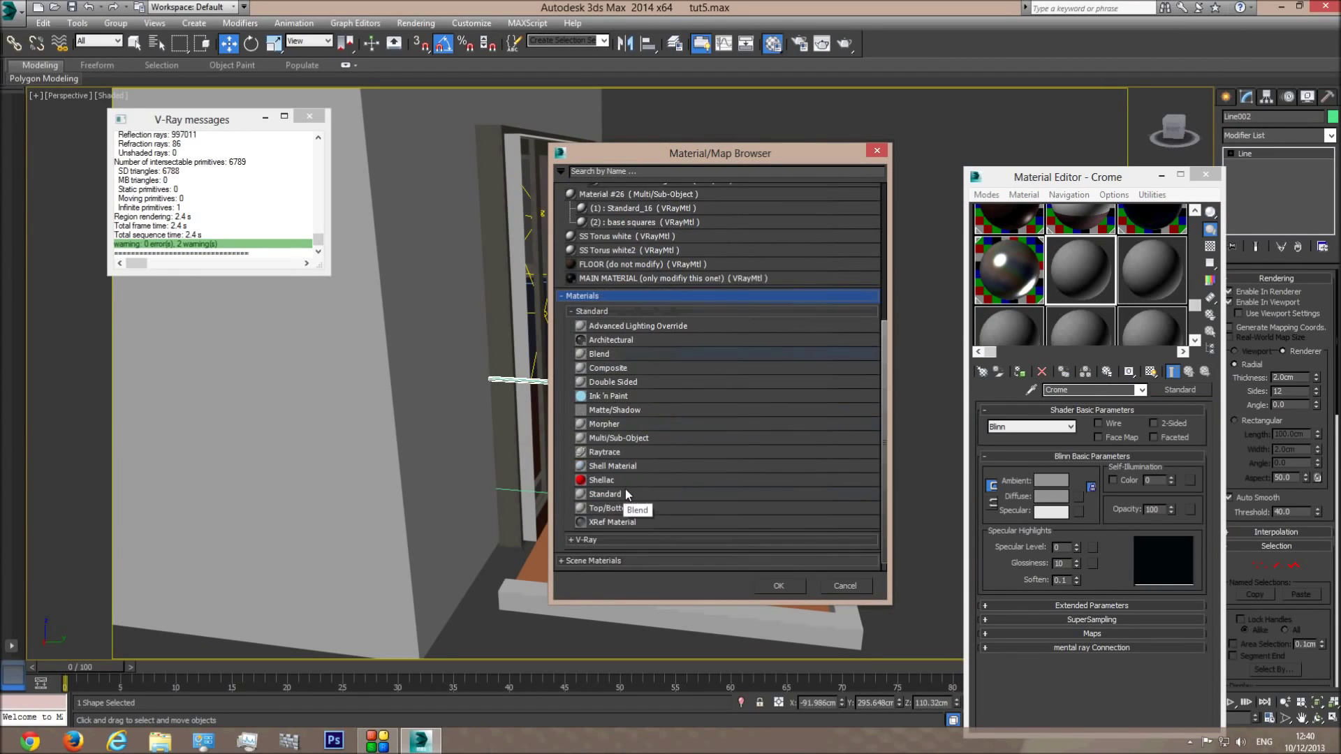
{"action": "left_click", "coordinate": [606, 526]}
{"action": "scroll", "coordinate": [629, 502], "scroll_direction": "down", "scroll_amount": 4}
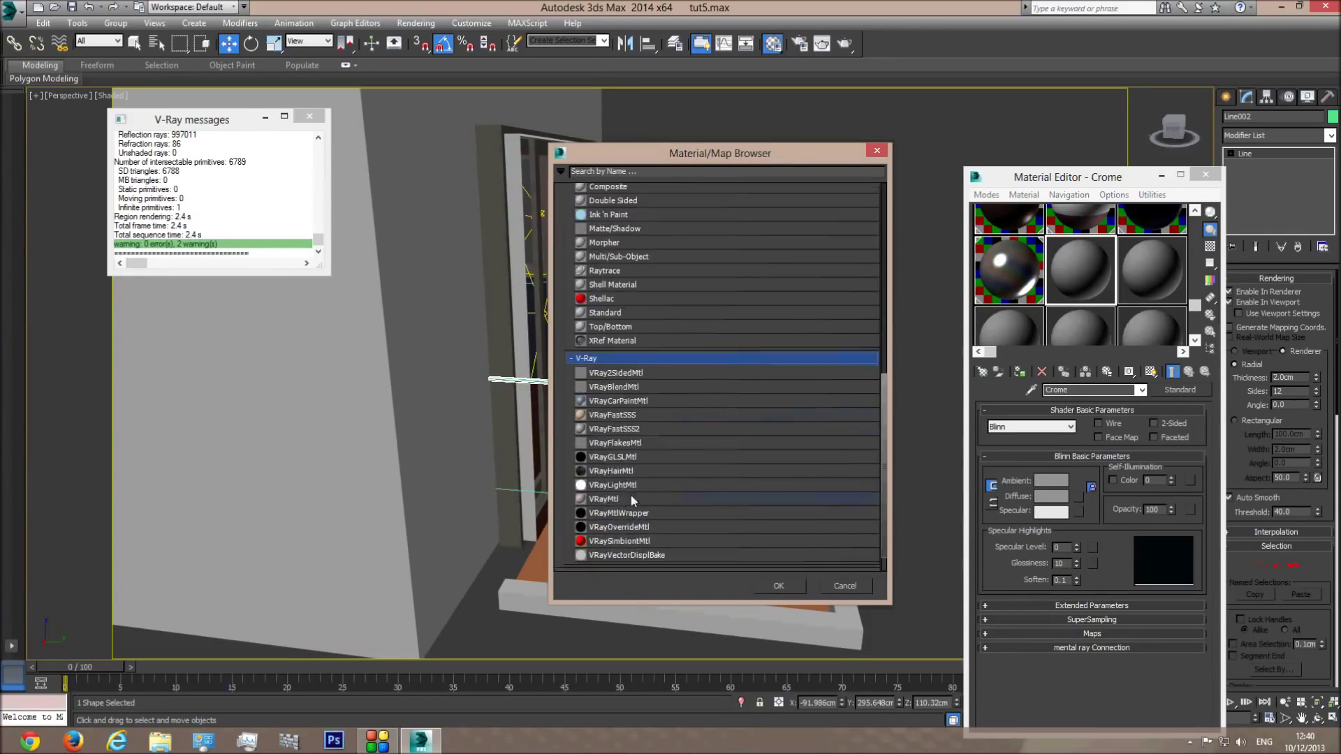
{"action": "double_click", "coordinate": [619, 500]}
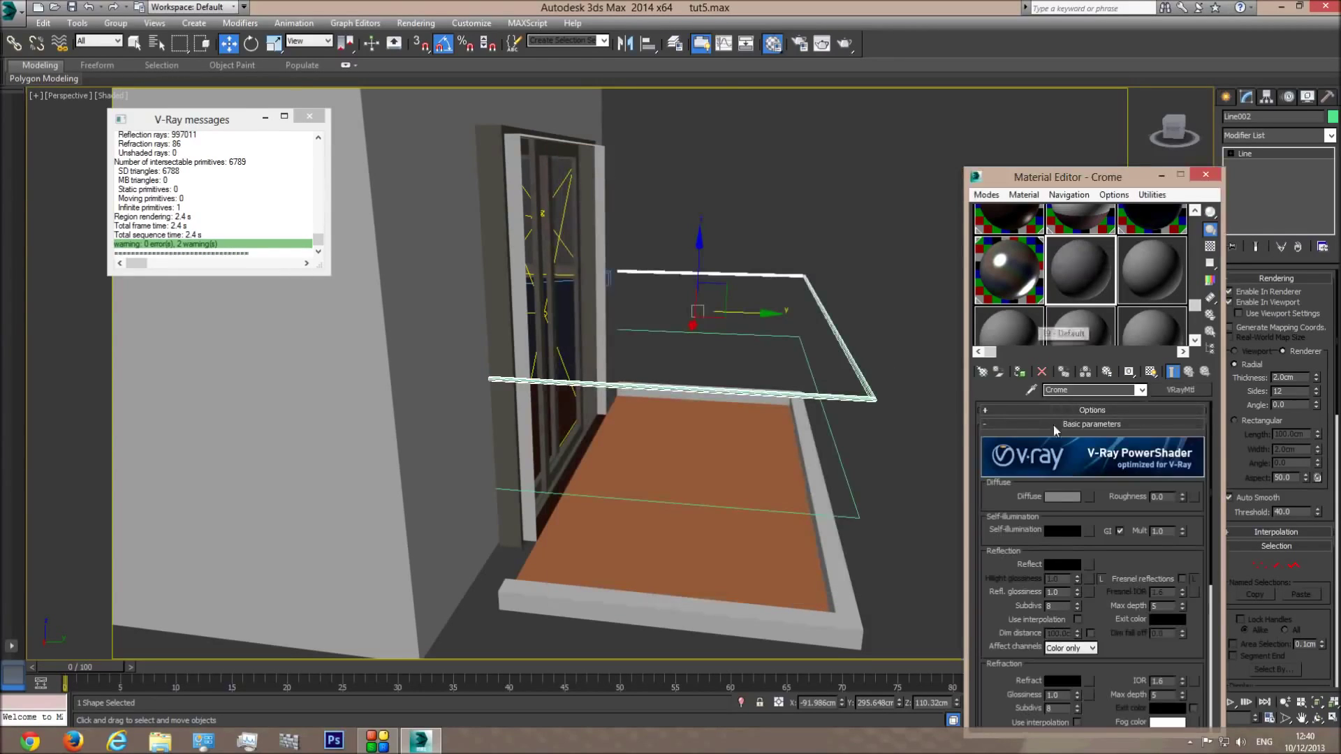
Step: Set the Crome material's diffuse colour to light grey 228 and its reflection colour to near-white 245
{"action": "left_click", "coordinate": [1062, 497]}
{"action": "left_click_drag", "start_coordinate": [409, 143], "coordinate": [410, 183]}
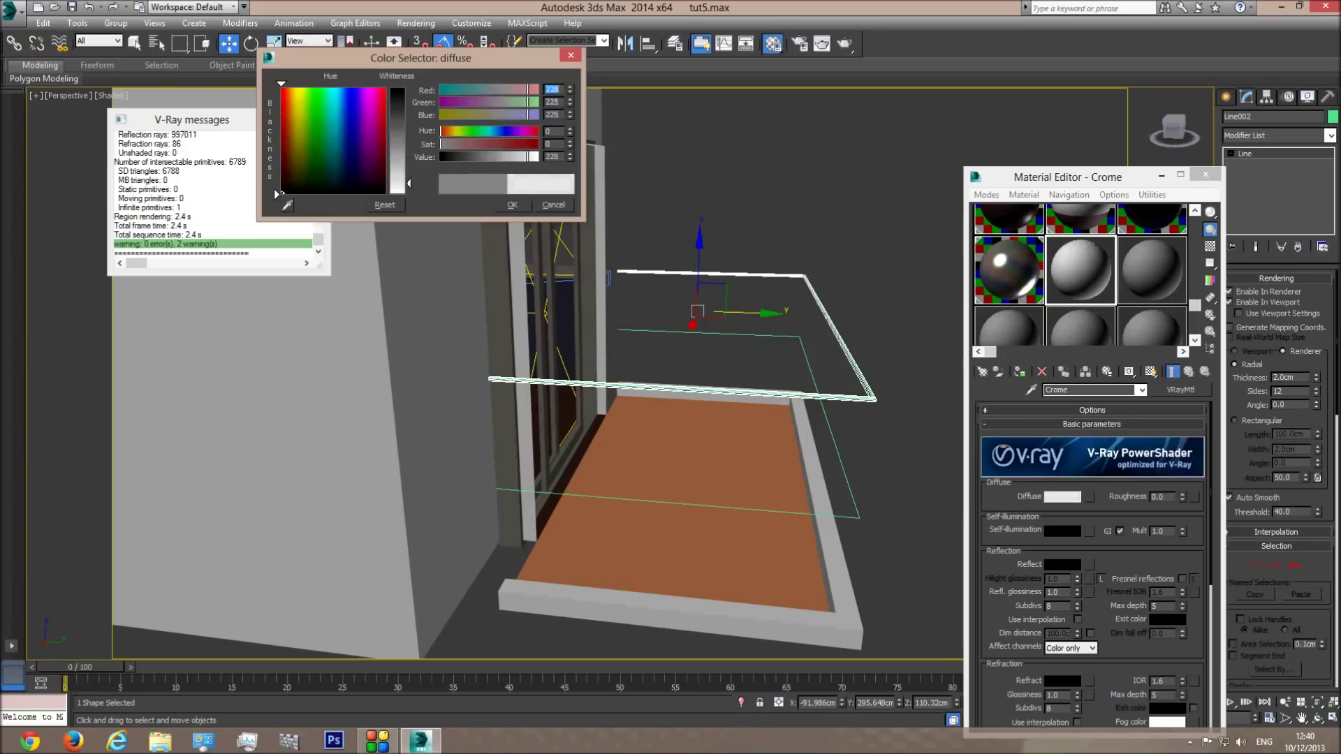
{"action": "left_click", "coordinate": [513, 206]}
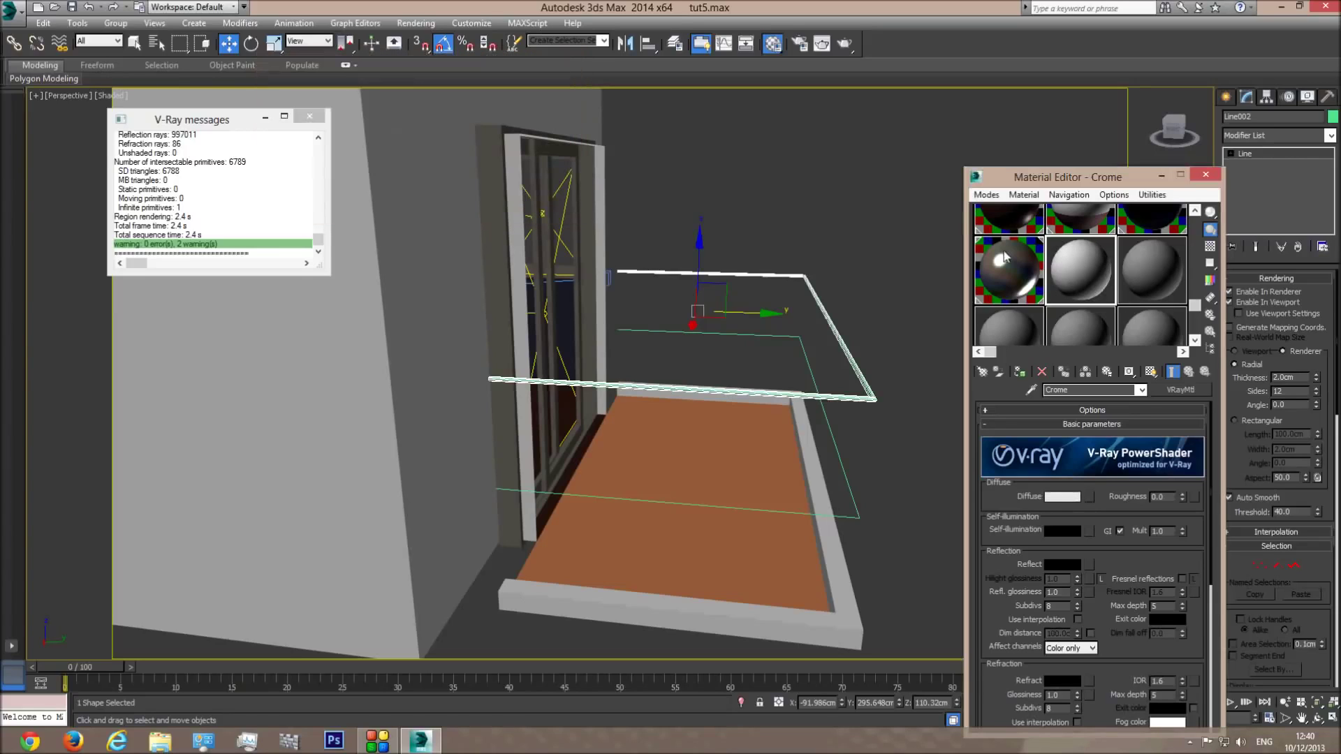
{"action": "left_click", "coordinate": [1061, 565]}
{"action": "left_click_drag", "start_coordinate": [412, 89], "coordinate": [409, 196]}
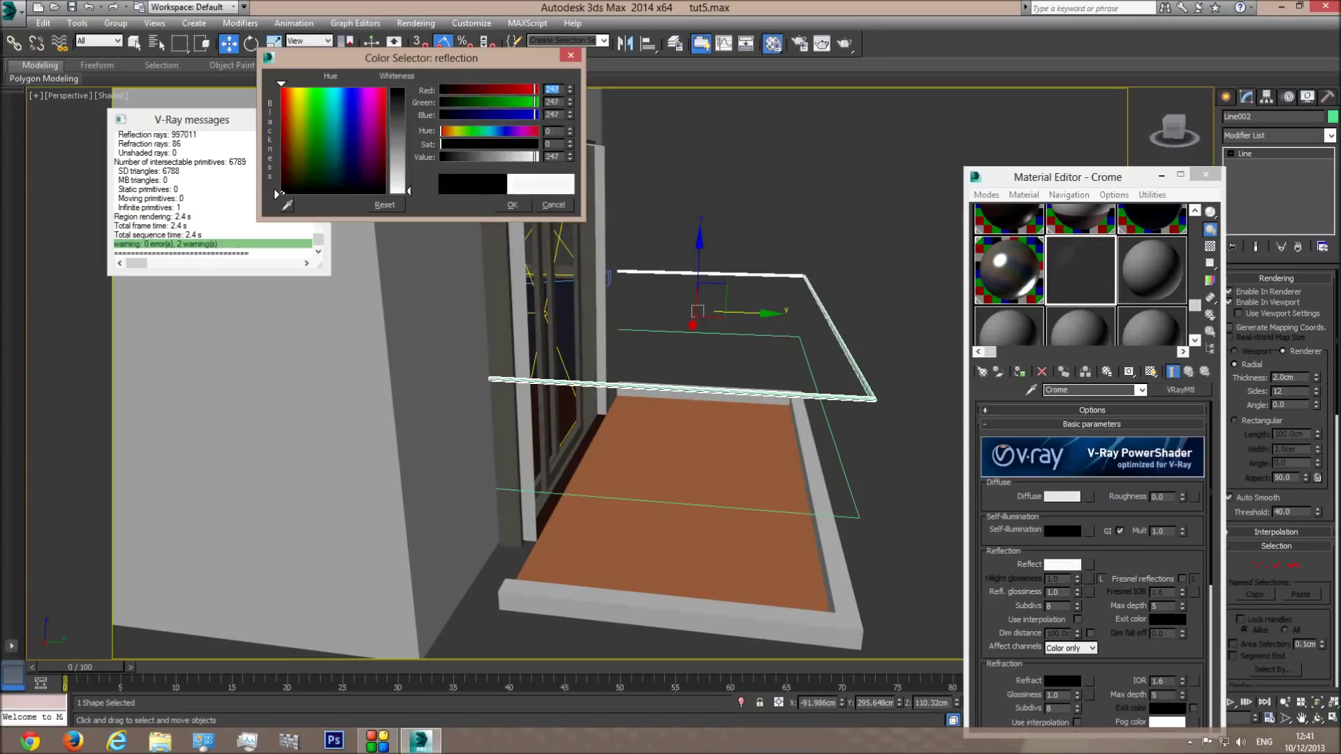
{"action": "left_click", "coordinate": [523, 202]}
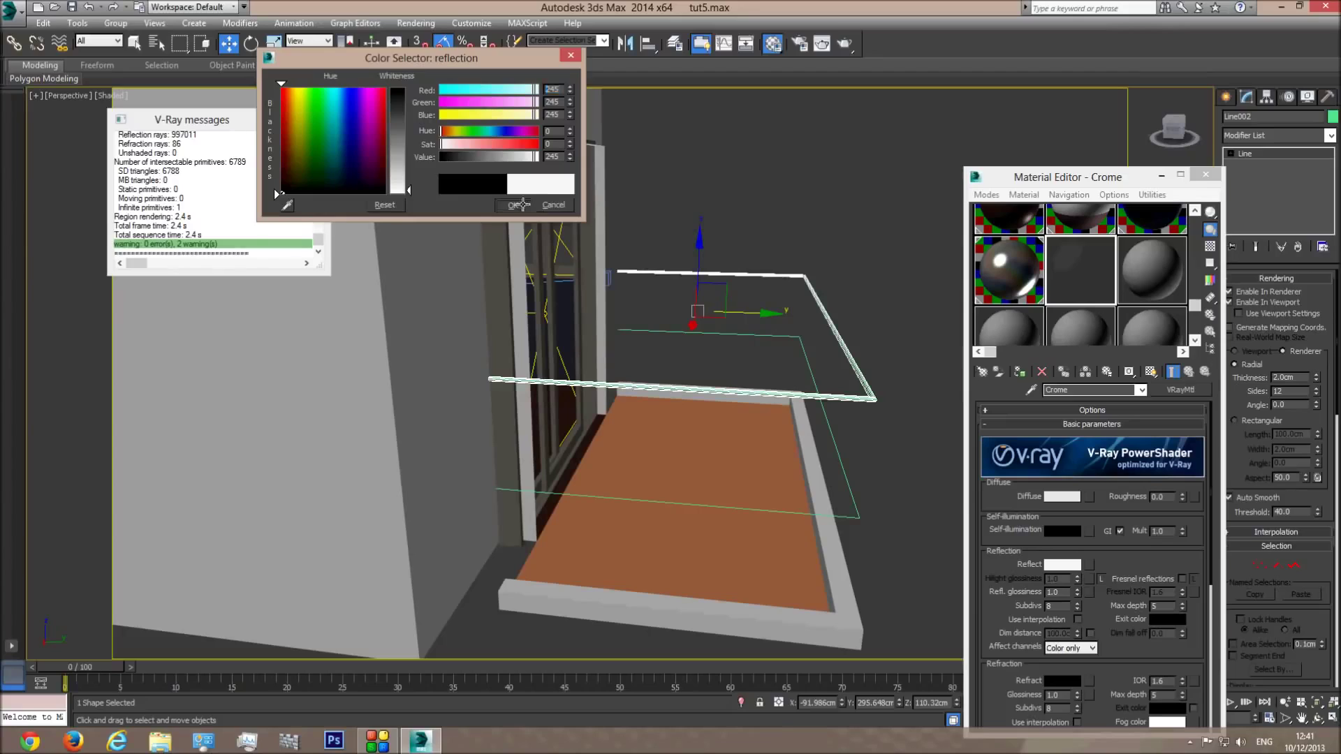
Step: Show the checkered background behind the Crome sample and set its reflection glossiness to 0.95, checking an enlarged preview
{"action": "left_click", "coordinate": [1210, 247]}
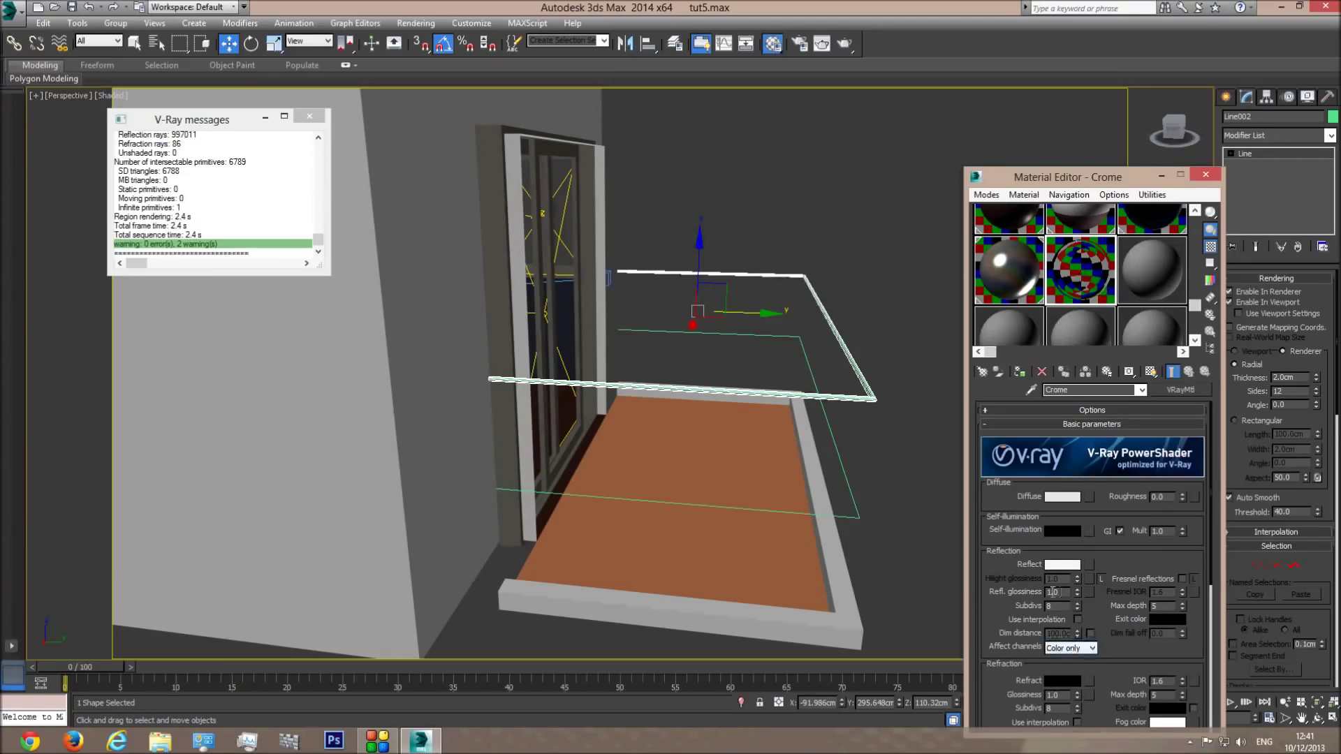
{"action": "double_click", "coordinate": [1061, 592]}
{"action": "type", "text": "0.98"}
{"action": "key", "text": "Return"}
{"action": "double_click", "coordinate": [1088, 282]}
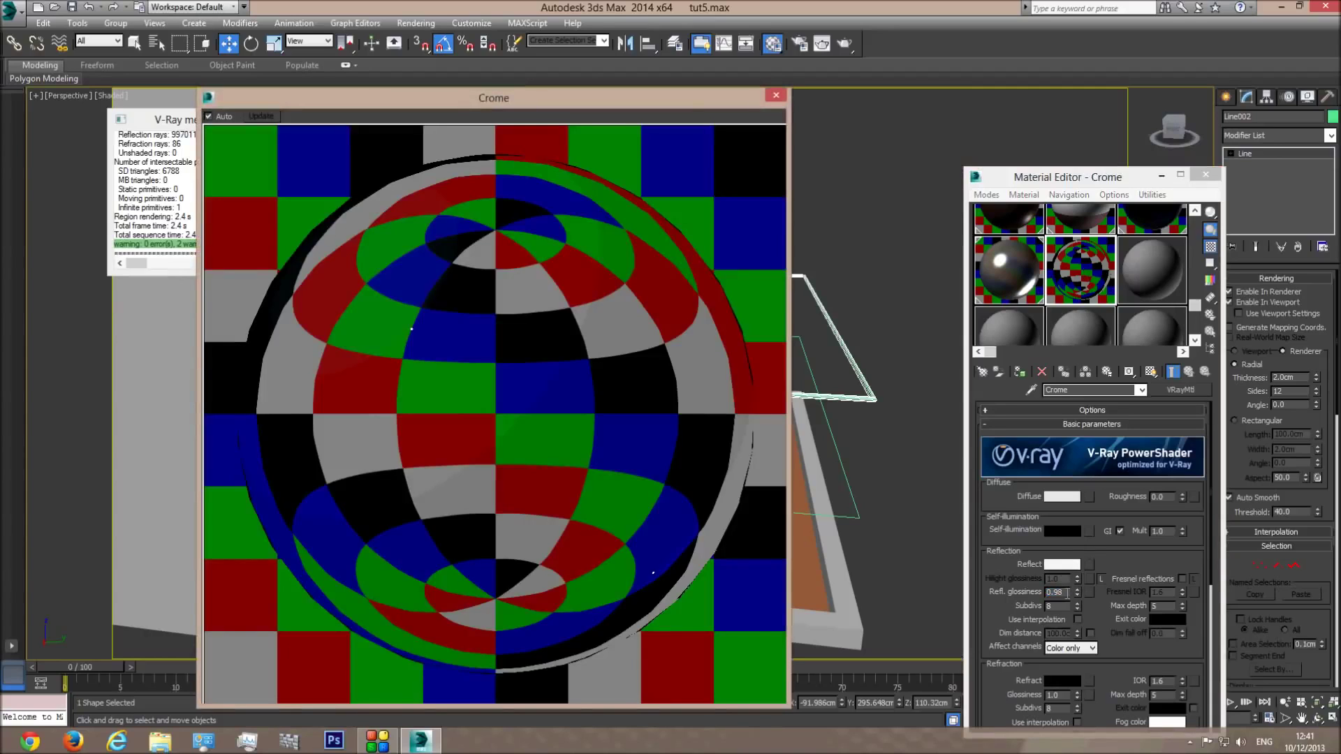
{"action": "double_click", "coordinate": [1056, 592]}
{"action": "type", "text": "0.95"}
{"action": "key", "text": "Return"}
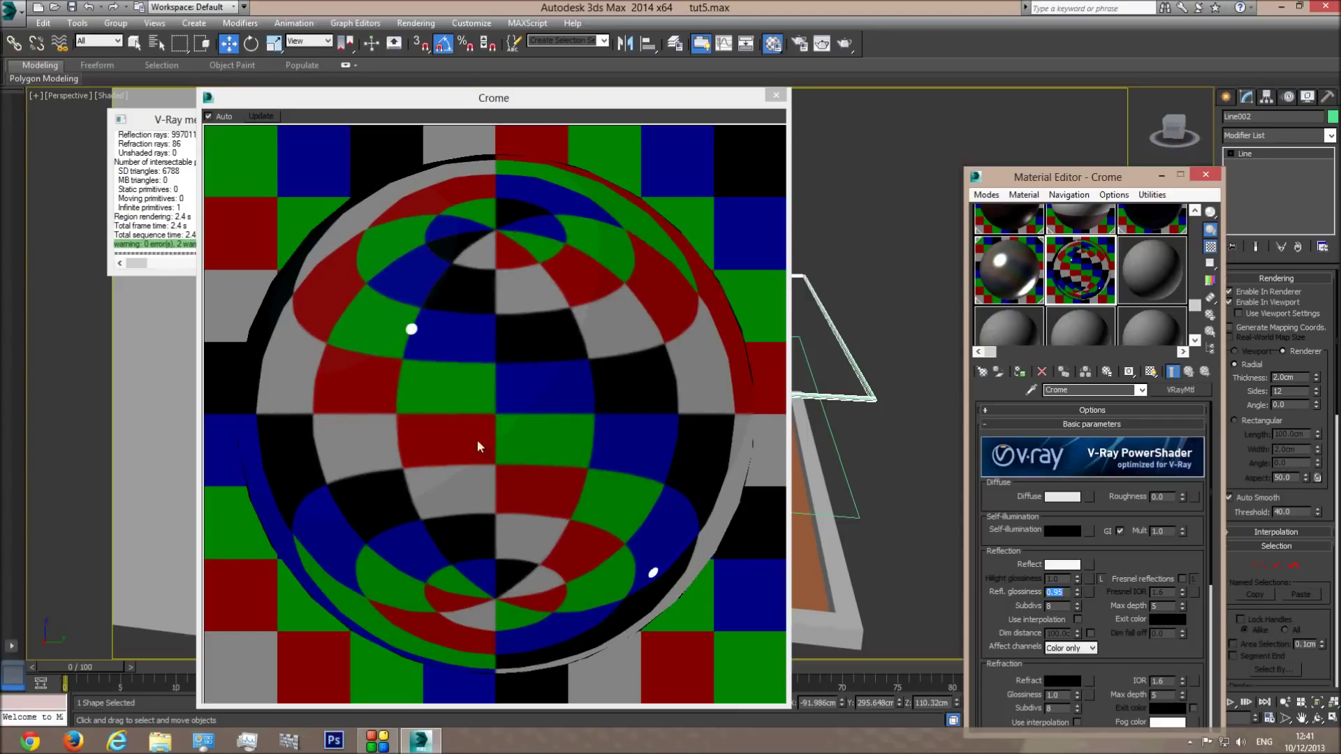
{"action": "left_click", "coordinate": [775, 95]}
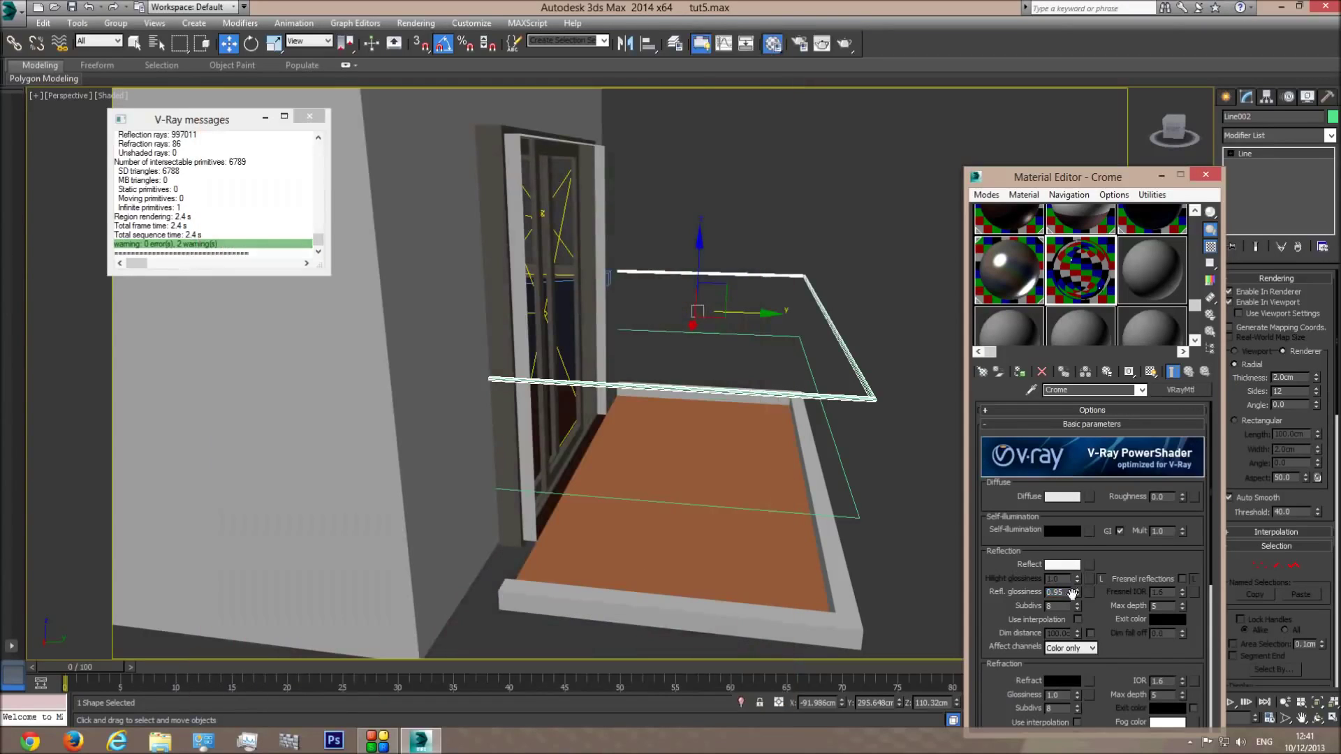
Step: Set the Crome material's reflection subdivisions to 16 and assign it to the handrail
{"action": "scroll", "coordinate": [1061, 565], "scroll_direction": "down", "scroll_amount": 2}
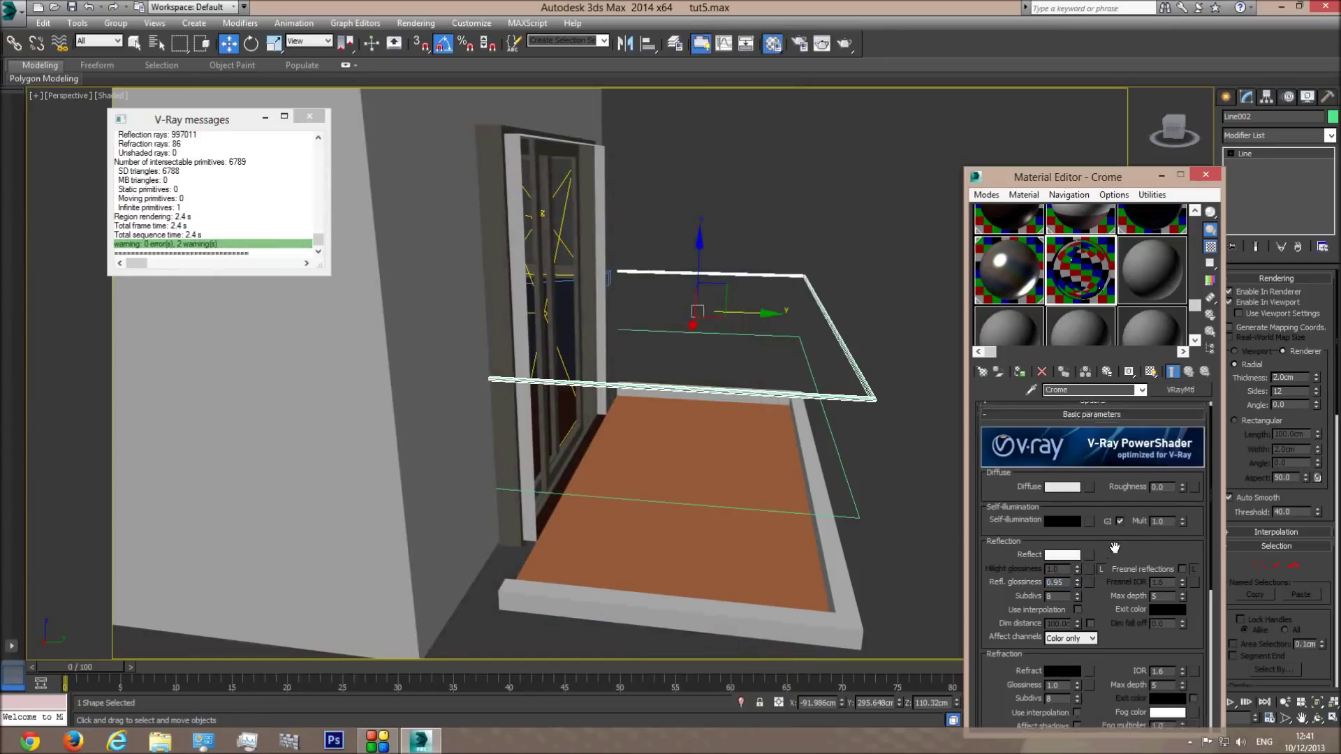
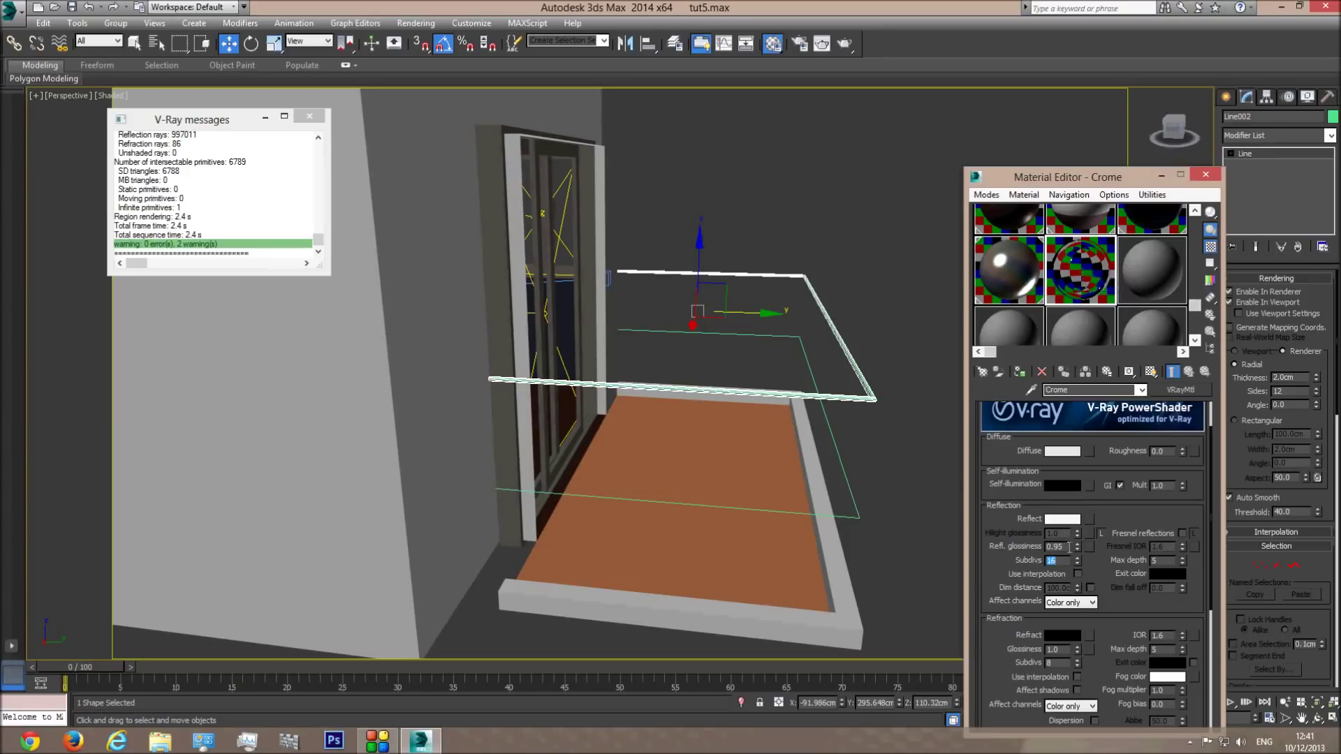
{"action": "double_click", "coordinate": [1050, 559]}
{"action": "left_click", "coordinate": [1019, 372]}
{"action": "left_click", "coordinate": [863, 269]}
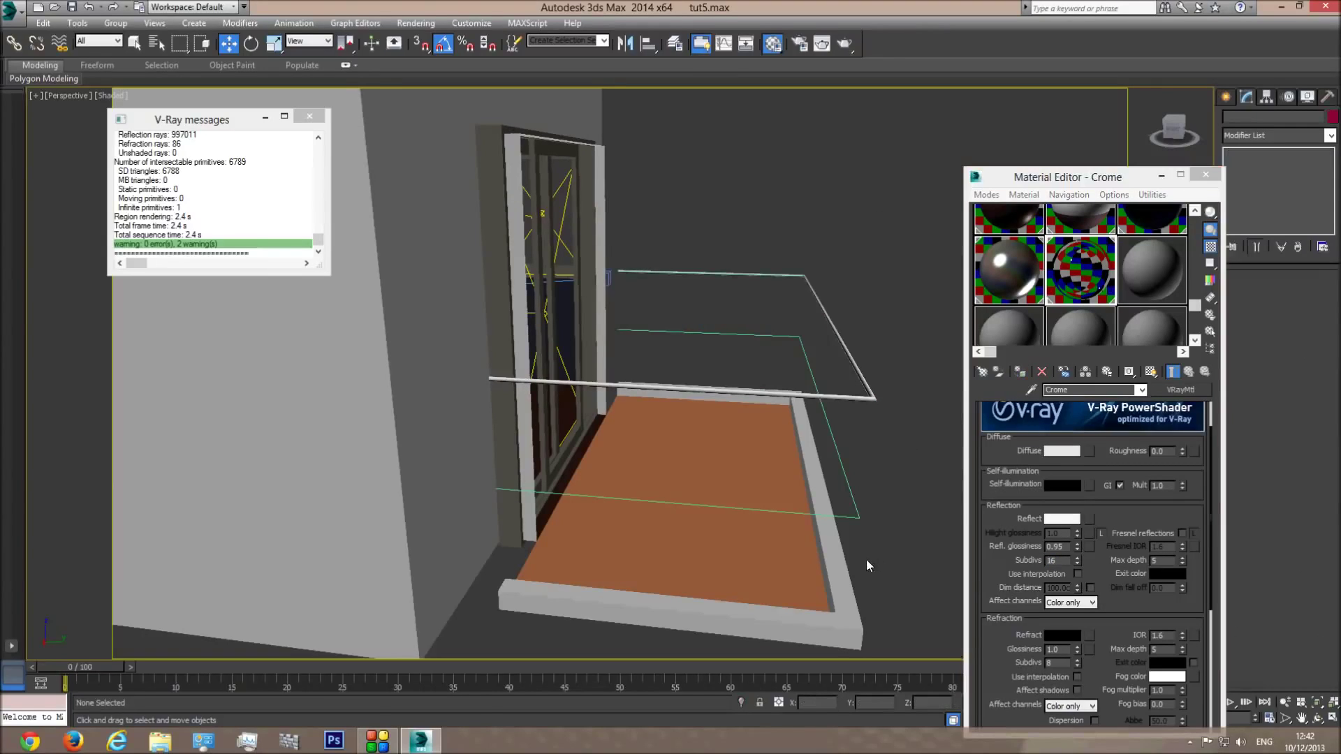
Step: Group the handrail, railing panel and low border under the name Rail
{"action": "left_click_drag", "start_coordinate": [795, 369], "coordinate": [805, 377]}
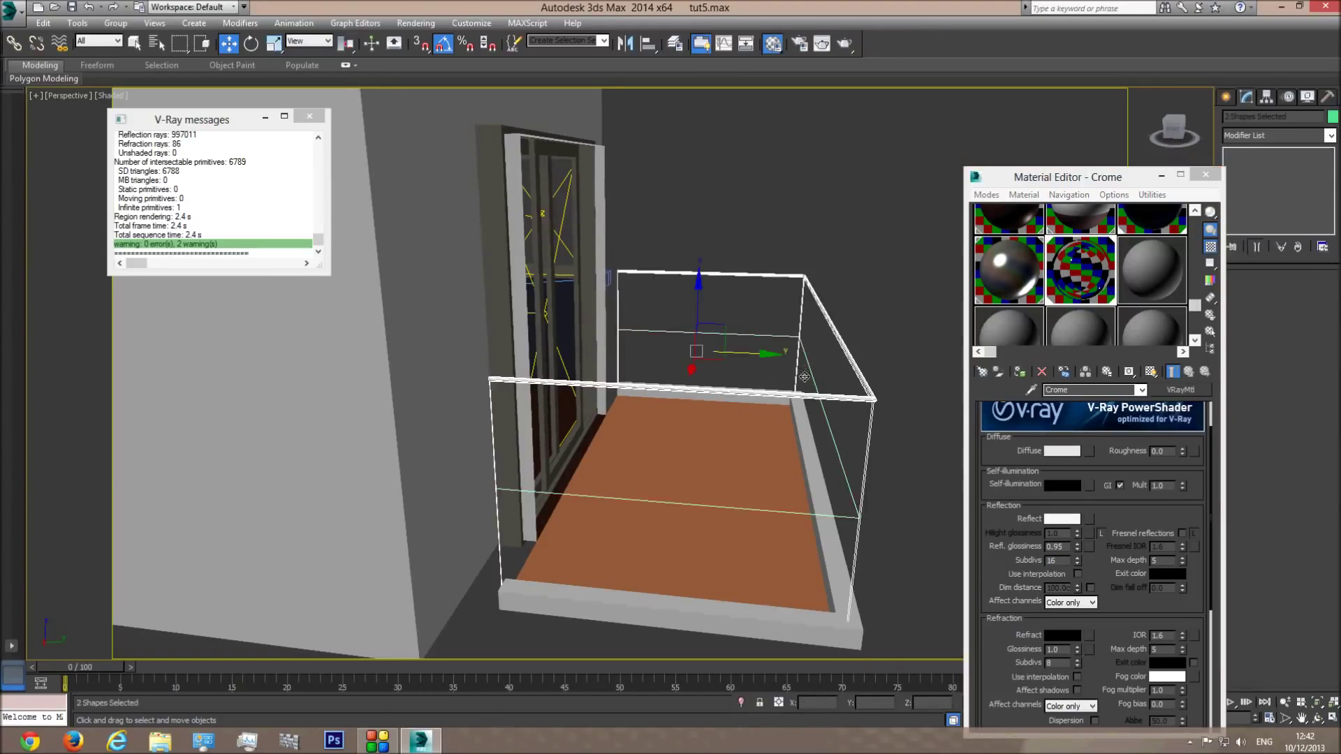
{"action": "left_click", "coordinate": [854, 648], "text": "ctrl"}
{"action": "left_click", "coordinate": [116, 23]}
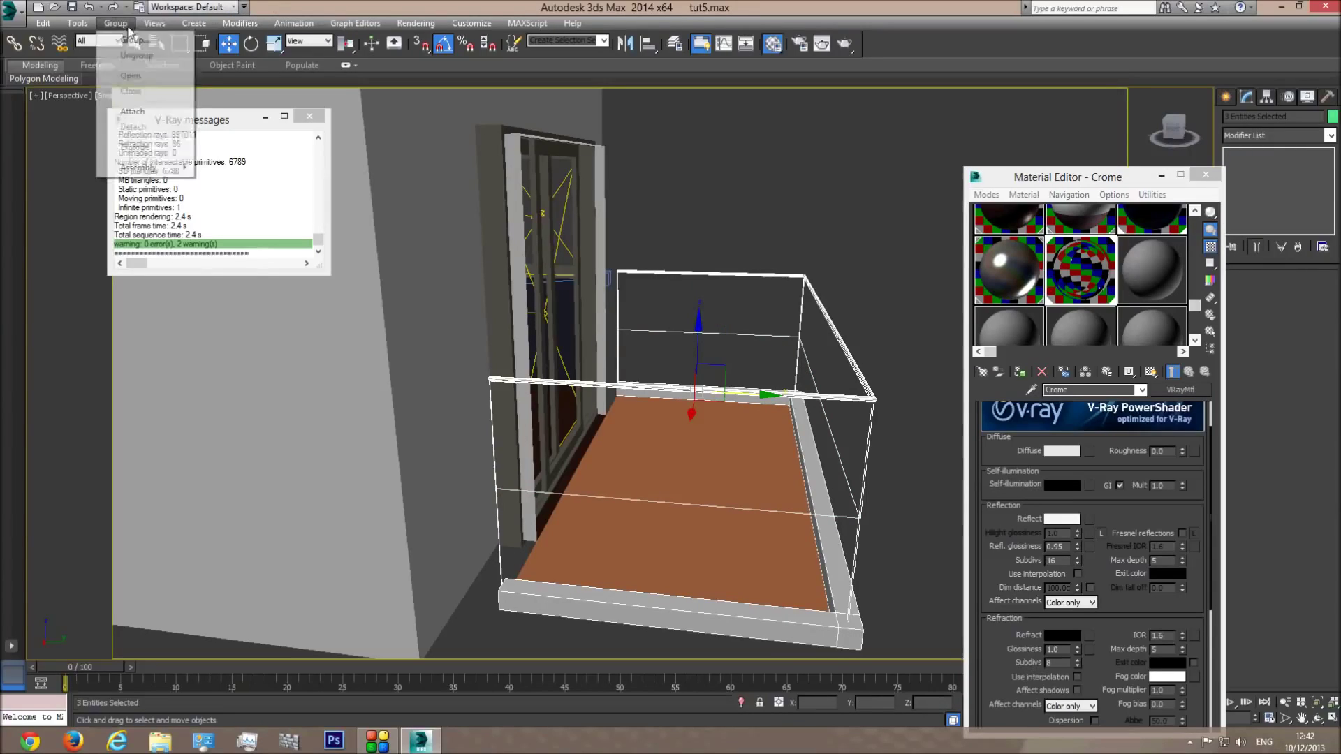
{"action": "left_click", "coordinate": [139, 40]}
{"action": "type", "text": "Rail"}
{"action": "key", "text": "Return"}
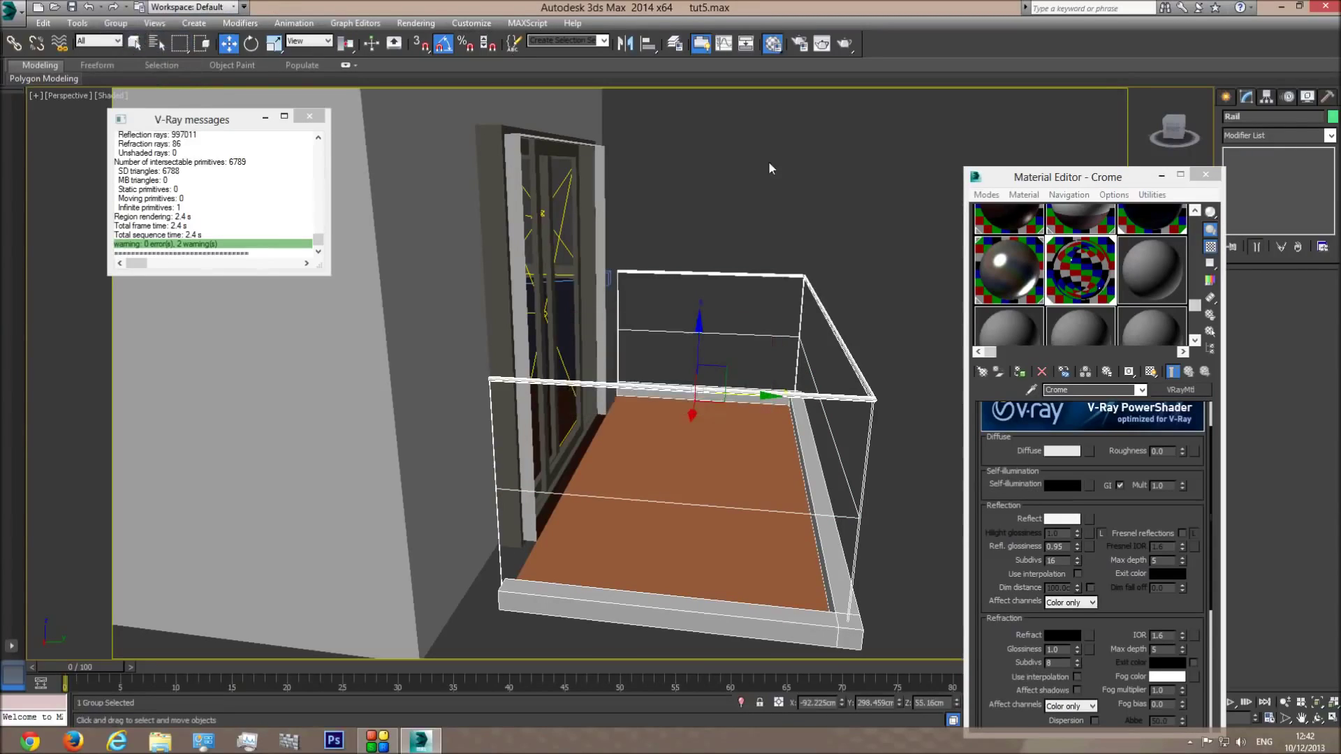
{"action": "left_click", "coordinate": [768, 160]}
Step: Render a region enclosing the whole sliding door, from its top frame down to the floor, in the camera view
{"action": "key", "text": "c"}
{"action": "left_click", "coordinate": [1206, 176]}
{"action": "left_click", "coordinate": [823, 43]}
{"action": "left_click", "coordinate": [364, 184]}
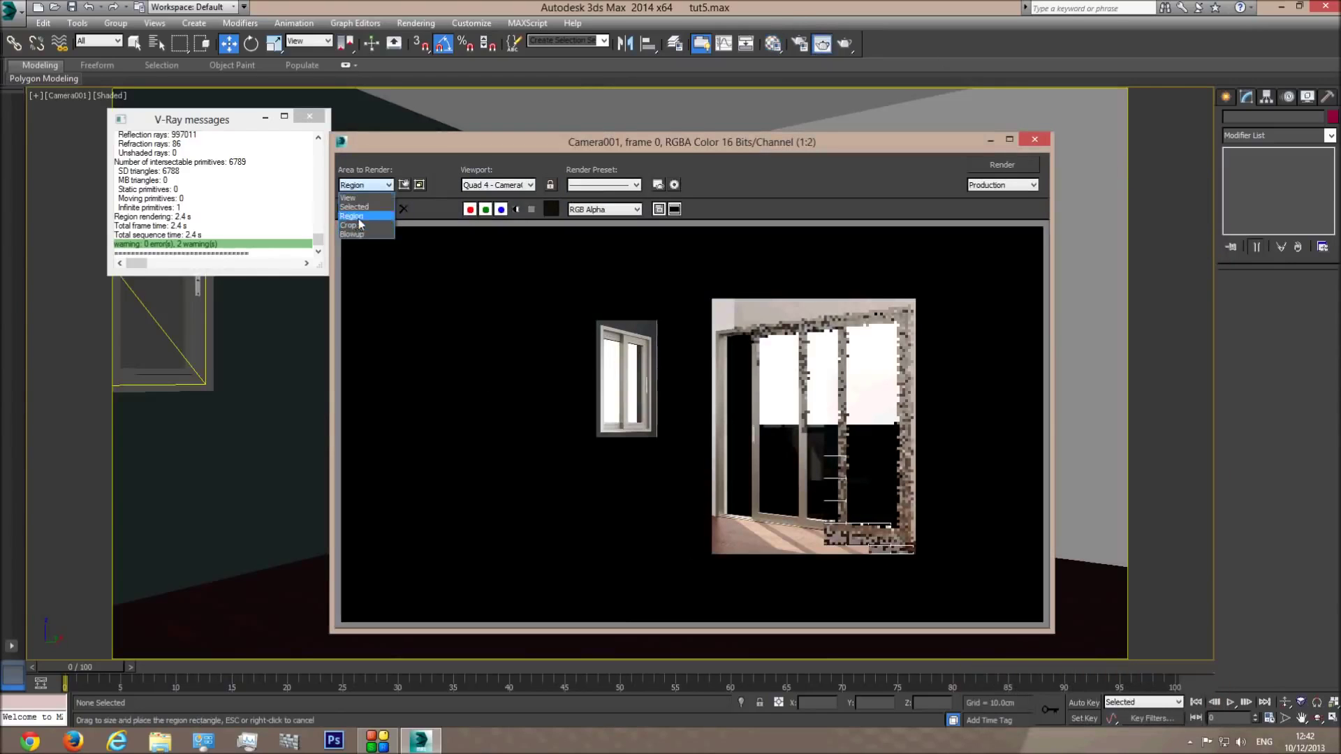
{"action": "left_click", "coordinate": [352, 216]}
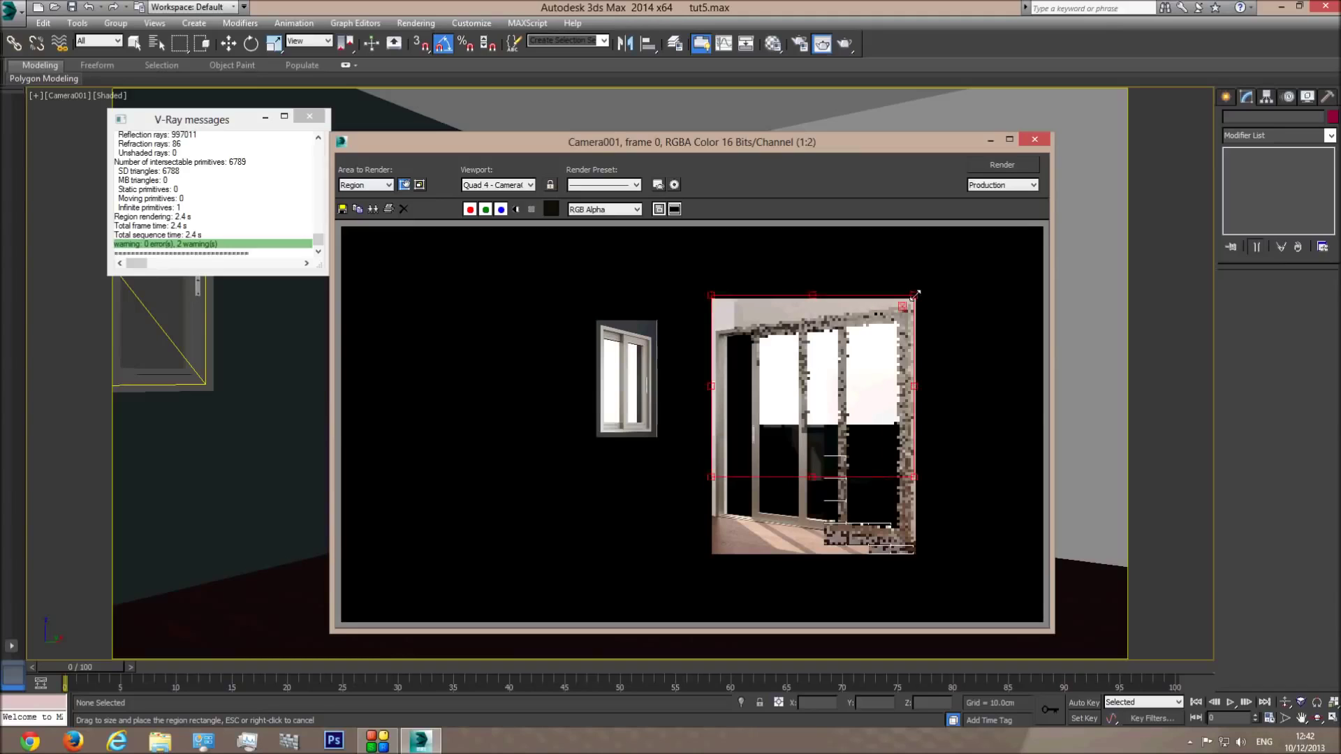
{"action": "left_click_drag", "start_coordinate": [914, 478], "coordinate": [918, 556]}
{"action": "scroll", "coordinate": [810, 532], "scroll_direction": "up", "scroll_amount": 1}
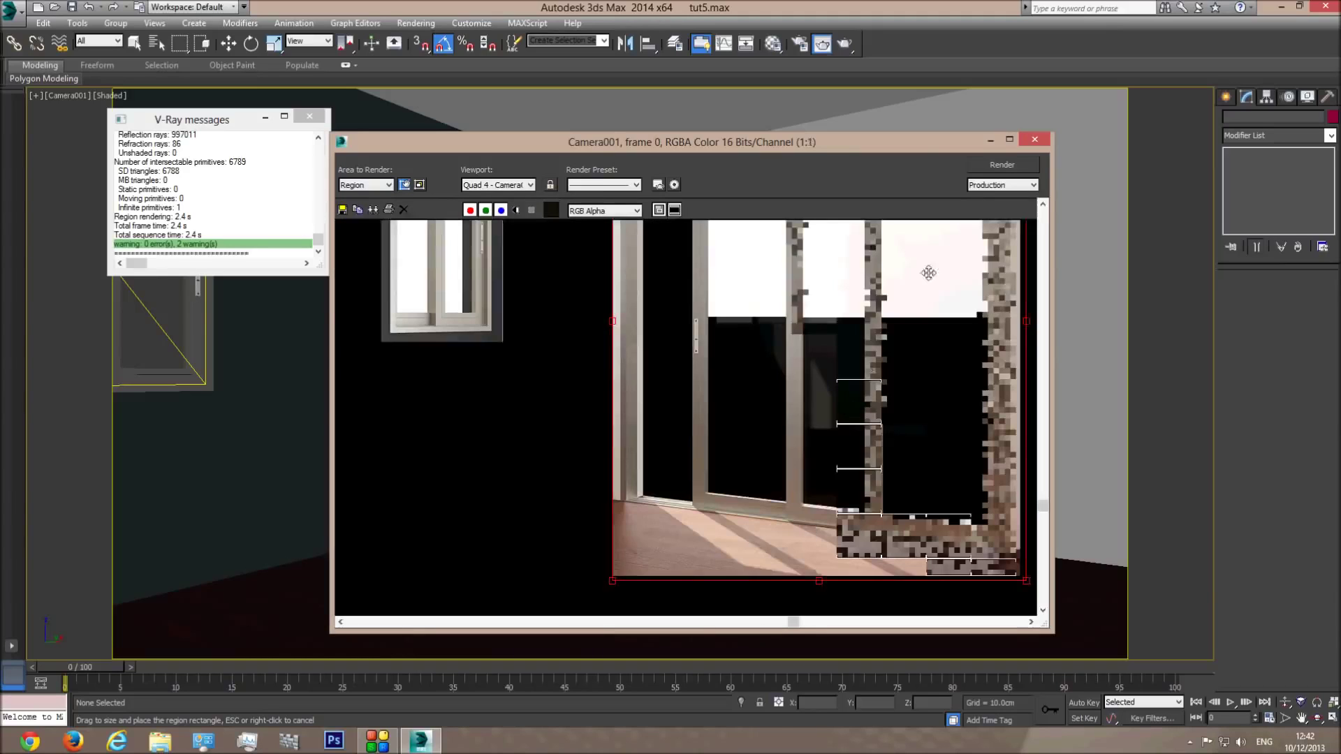
{"action": "left_click", "coordinate": [988, 165]}
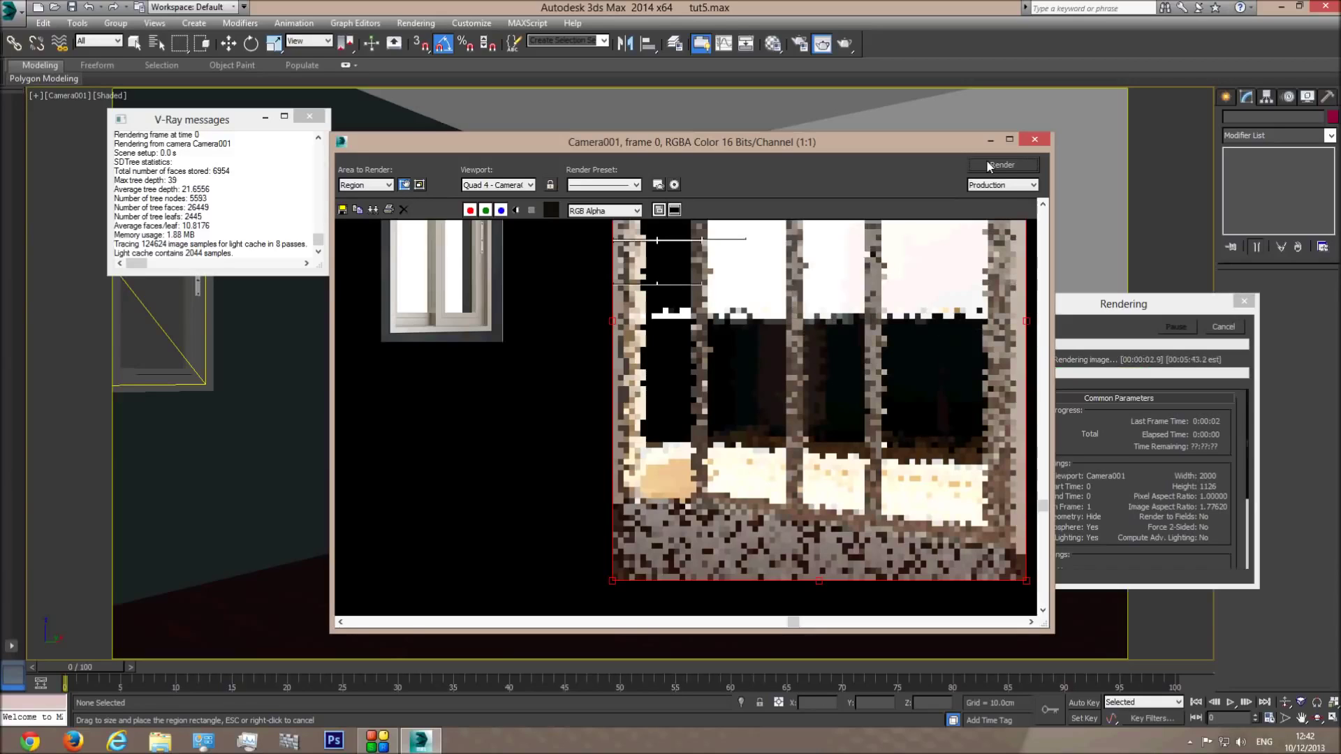
Step: Check the sliding door area in the running region render, then stop it and close the rendered frame
{"action": "left_click_drag", "start_coordinate": [842, 147], "coordinate": [490, 150]}
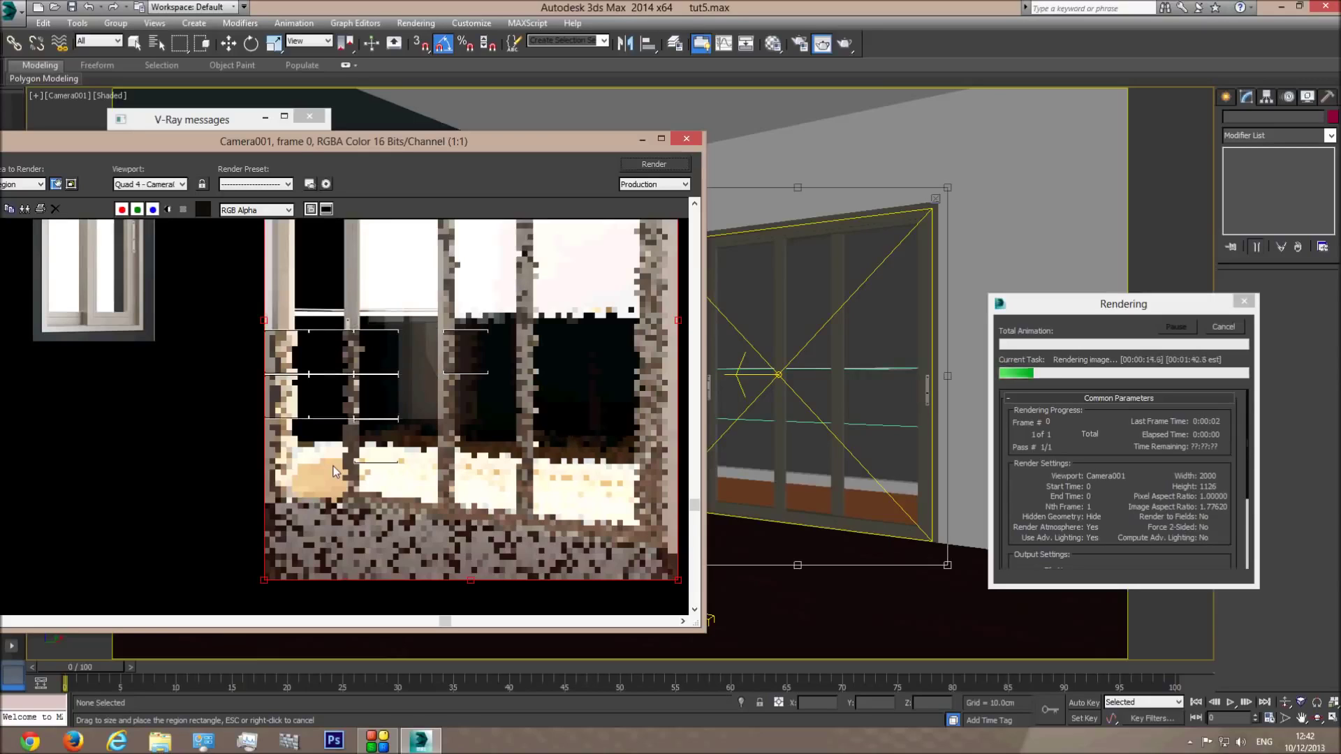
{"action": "left_click", "coordinate": [1223, 327]}
{"action": "left_click", "coordinate": [687, 138]}
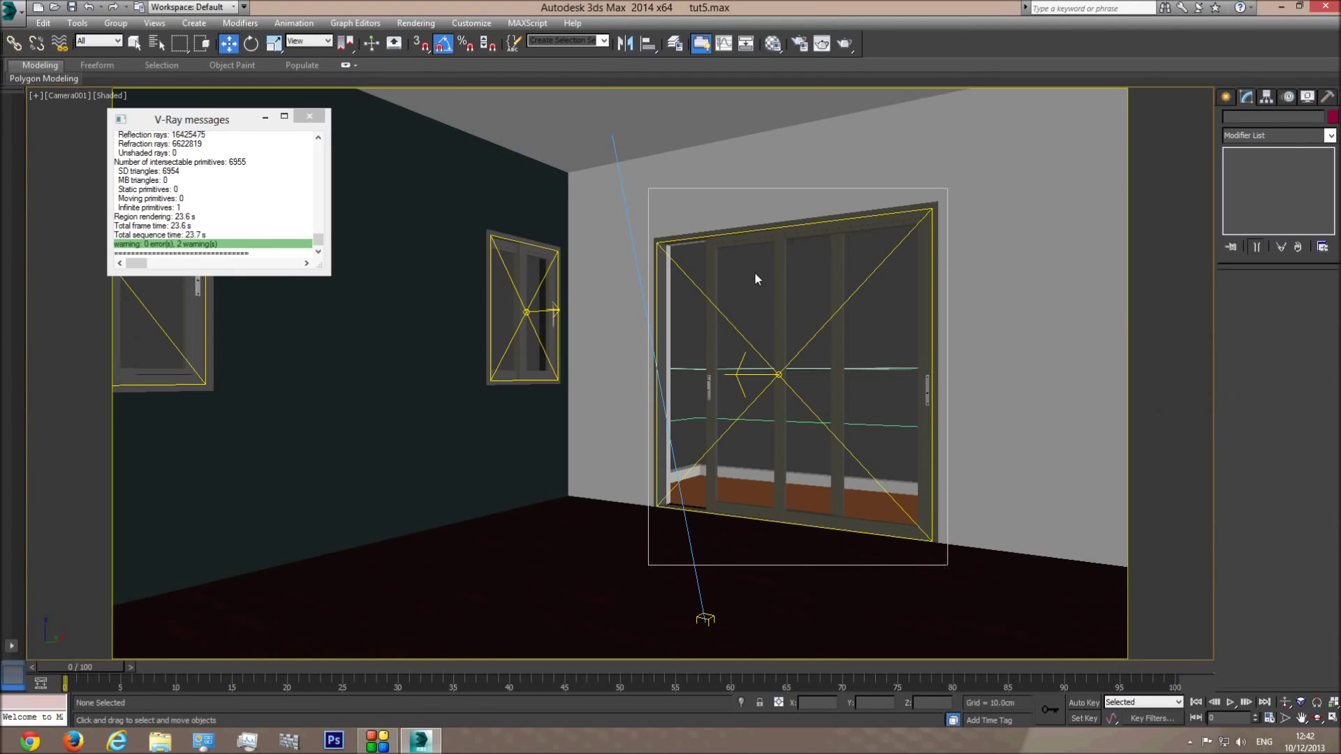
Step: Attach the orange balcony floor to the room's Floor object at its Editable Poly level, then return to its UVW Map modifier
{"action": "key", "text": "p"}
{"action": "key", "text": "ctrl+r"}
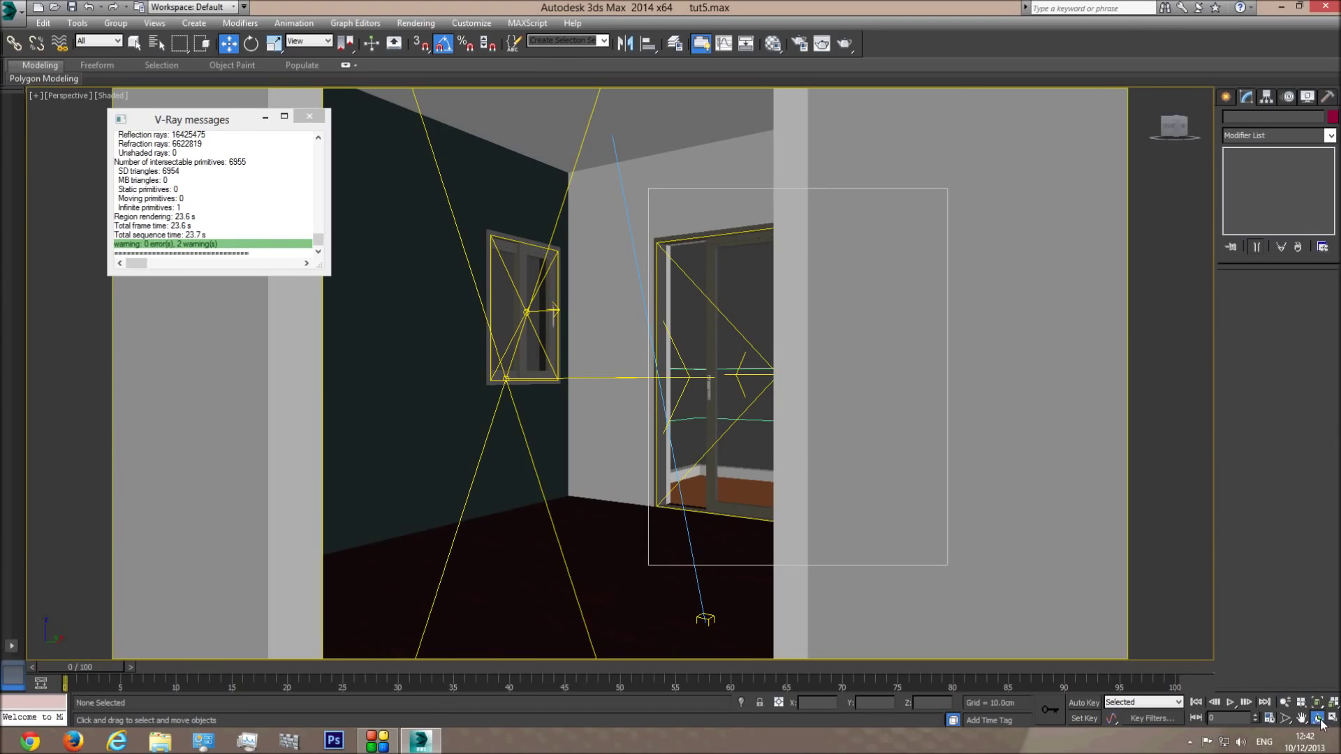
{"action": "left_click_drag", "start_coordinate": [720, 424], "coordinate": [583, 475]}
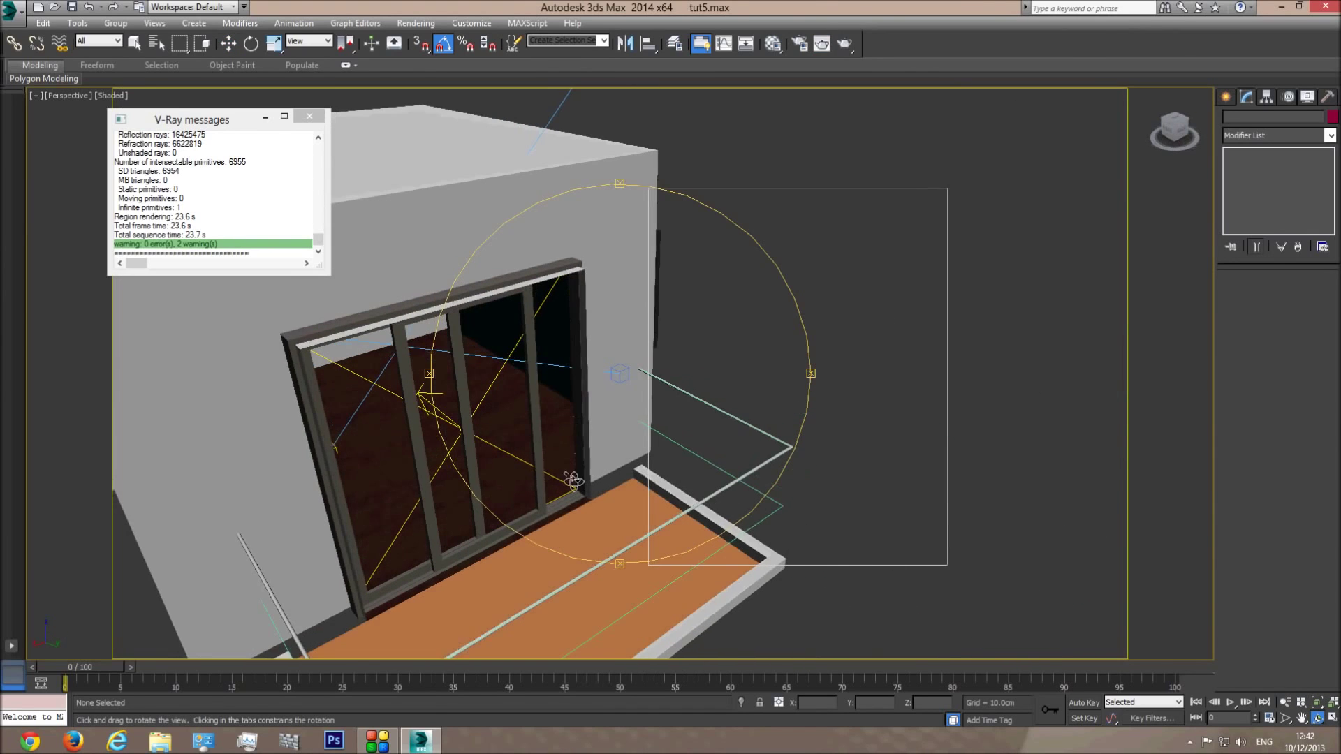
{"action": "key", "text": "w"}
{"action": "left_click", "coordinate": [564, 452]}
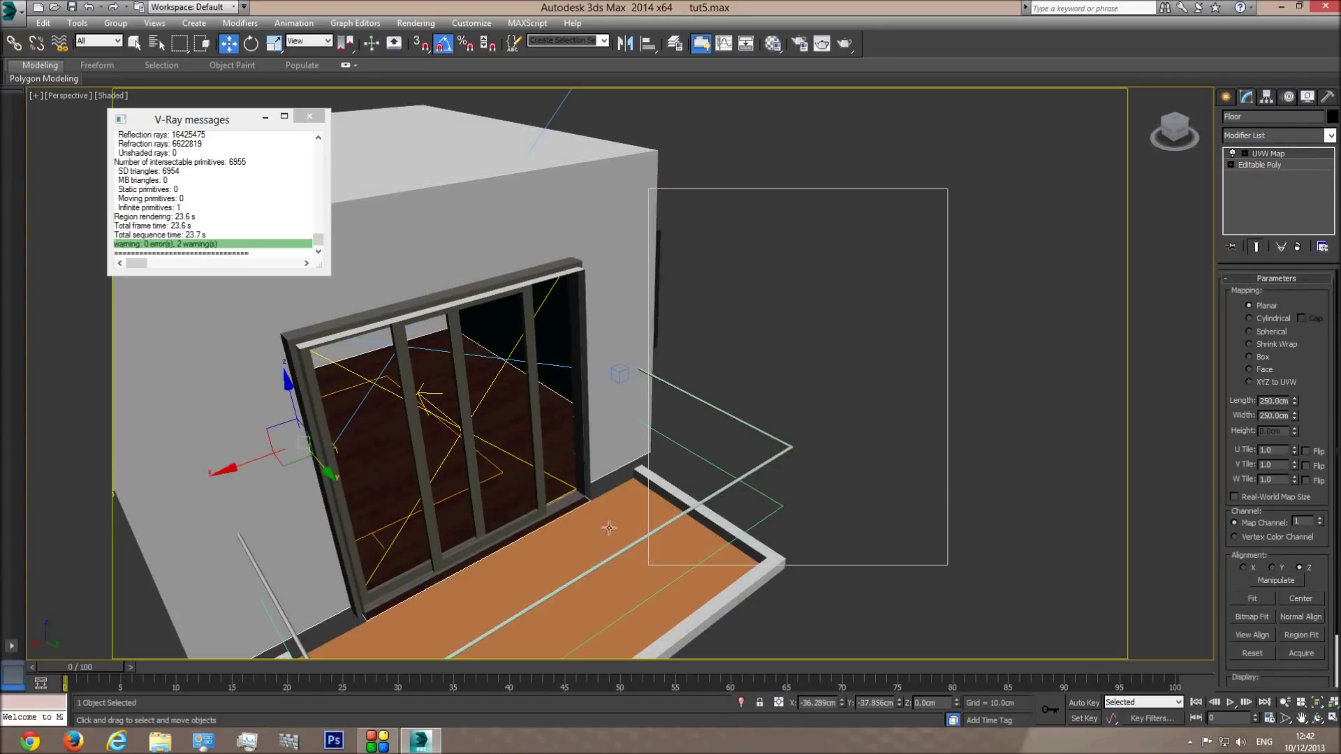
{"action": "left_click", "coordinate": [1268, 165]}
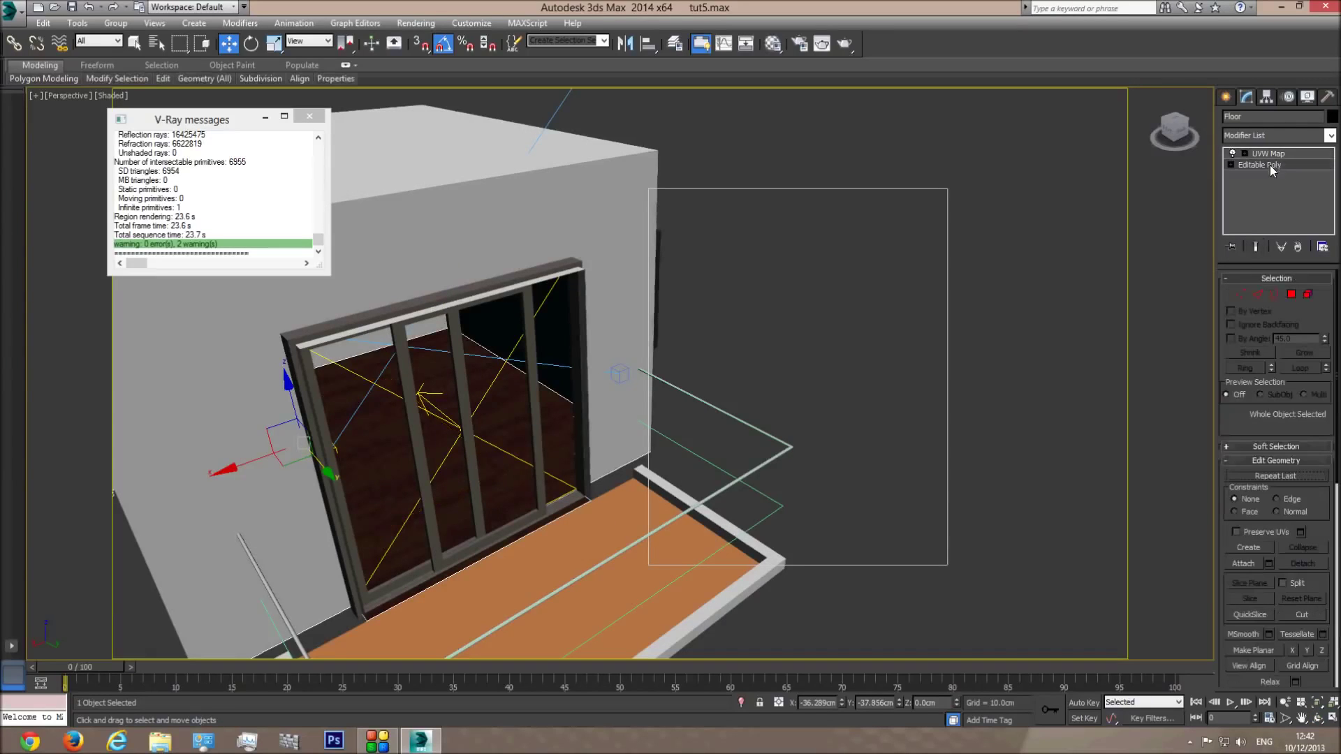
{"action": "left_click", "coordinate": [1242, 563]}
{"action": "left_click", "coordinate": [621, 507]}
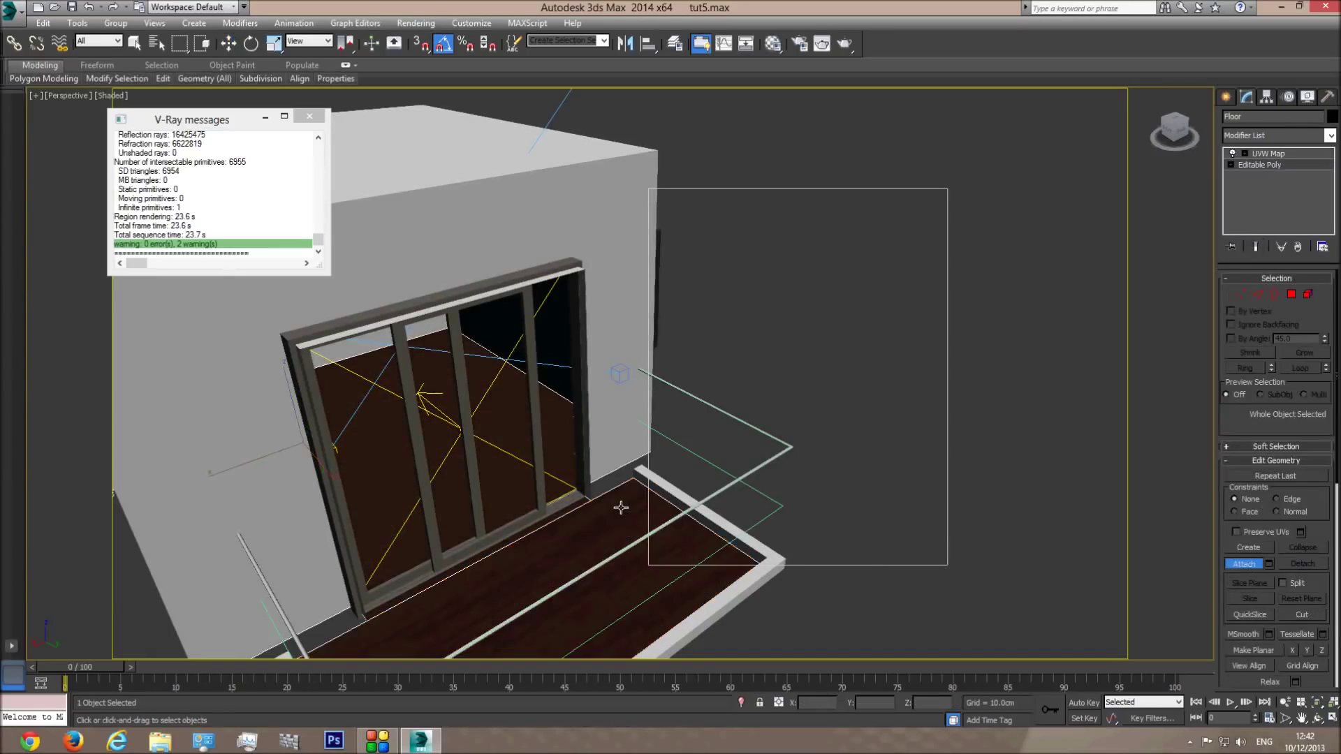
{"action": "right_click", "coordinate": [744, 377]}
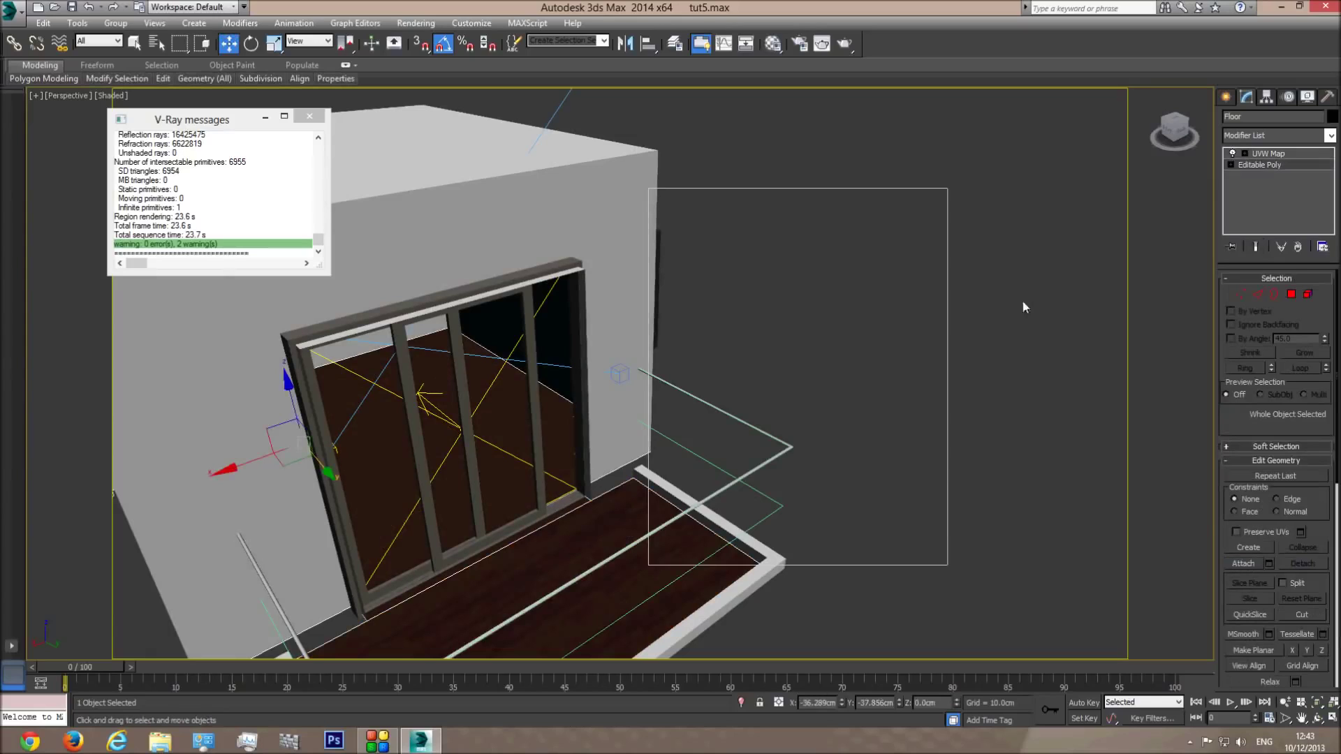
{"action": "left_click", "coordinate": [1263, 153]}
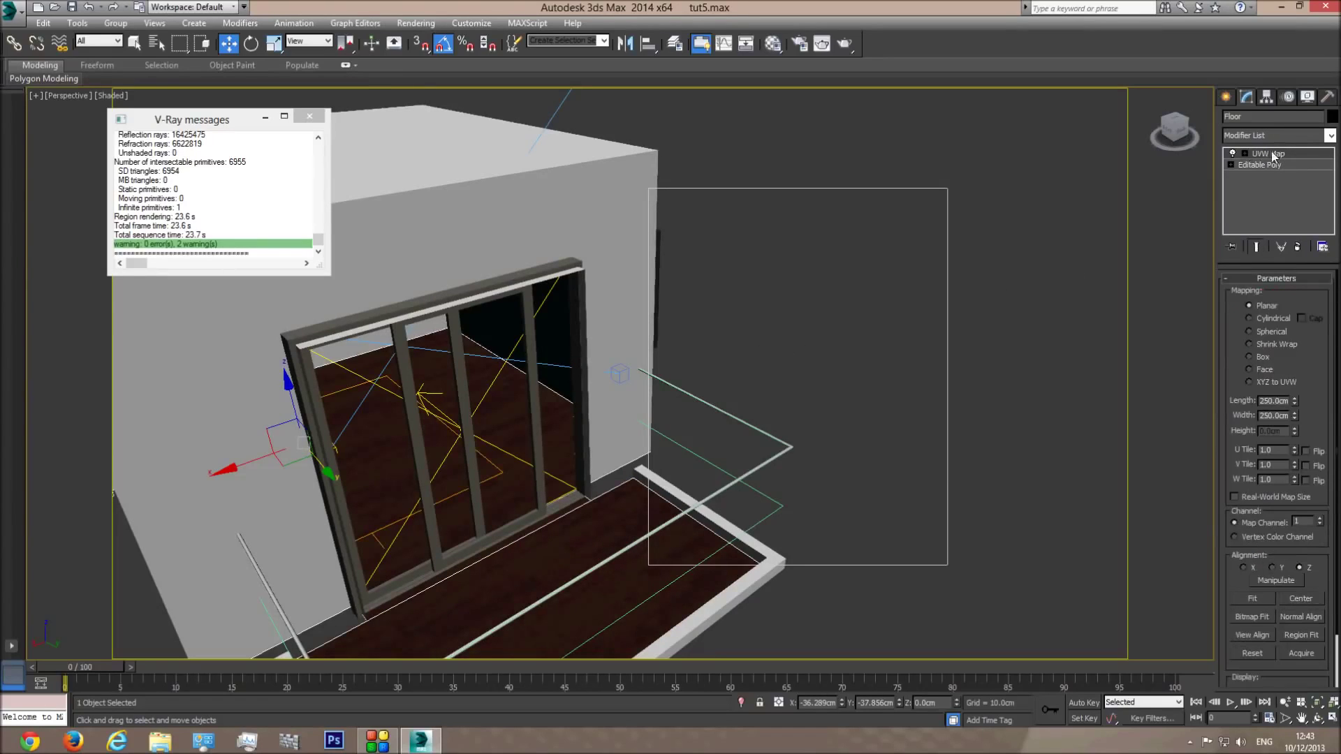
{"action": "left_click", "coordinate": [783, 357]}
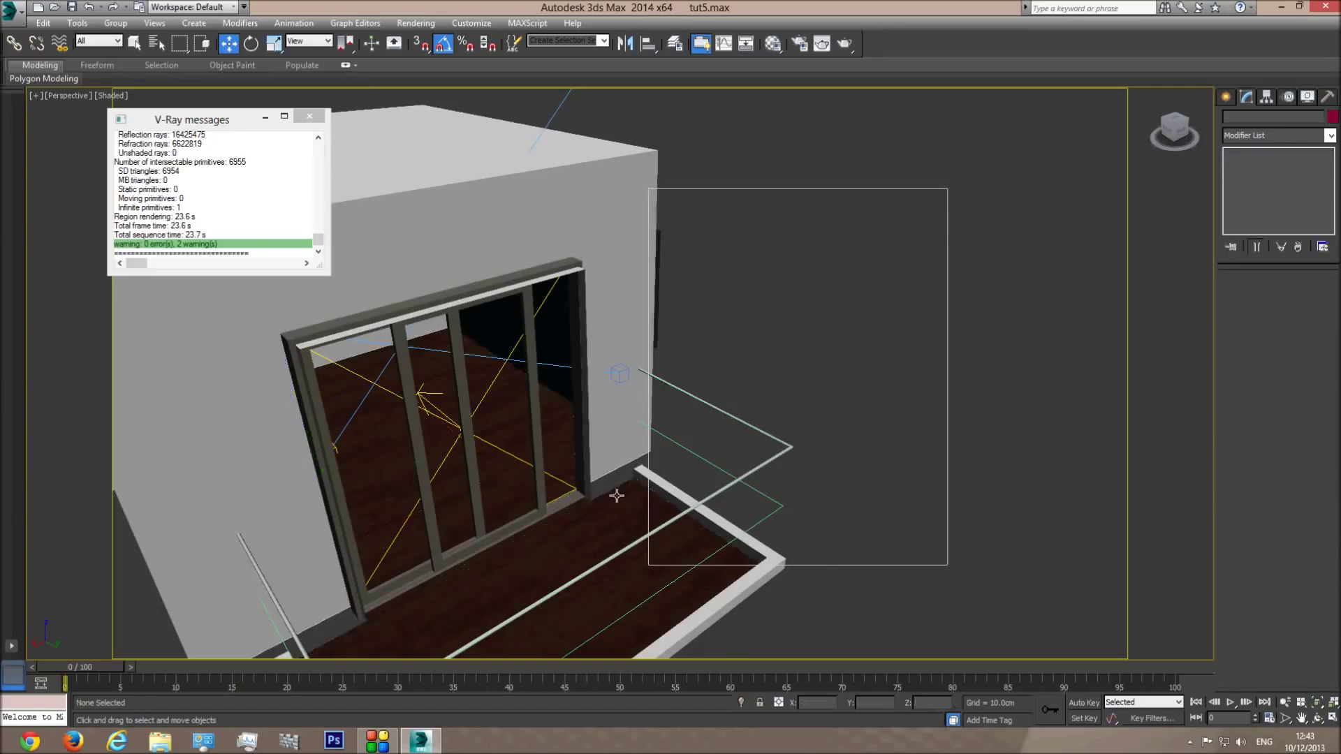
{"action": "scroll", "coordinate": [624, 498], "scroll_direction": "up", "scroll_amount": 5}
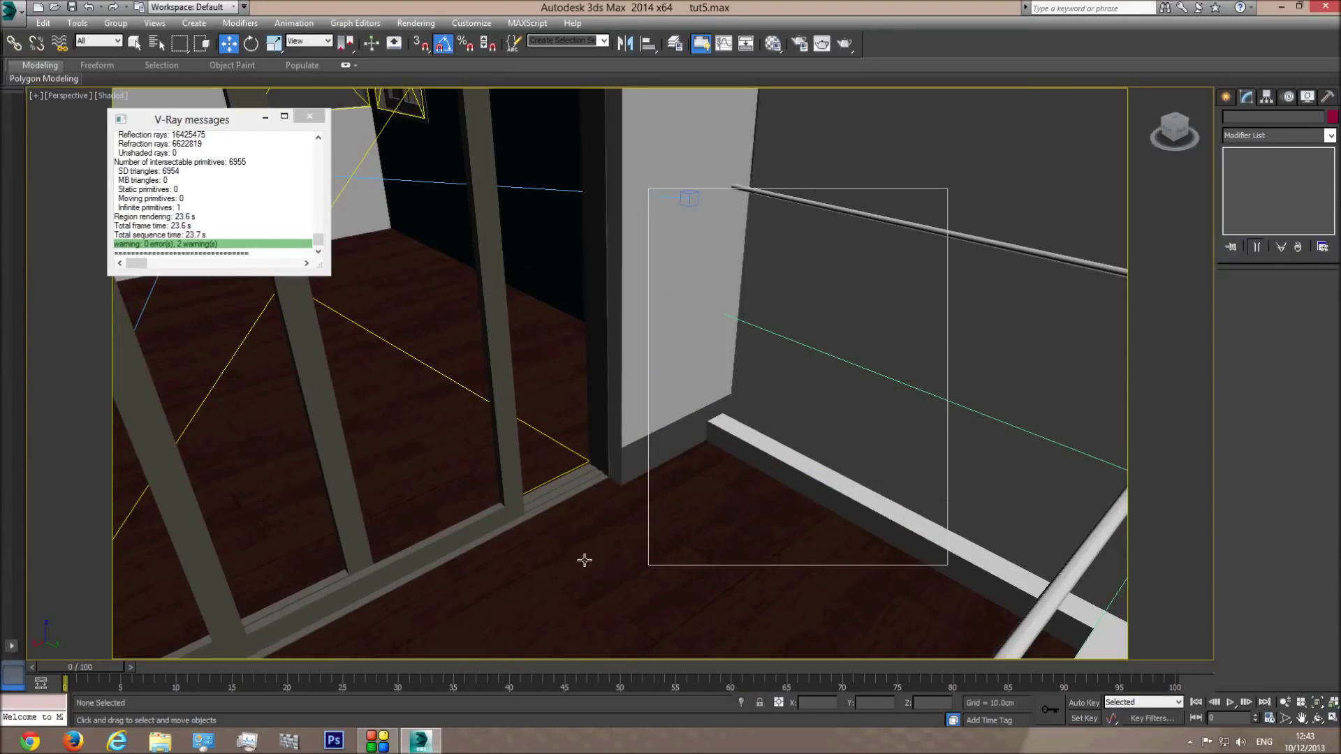
Step: Test-render the sliding door region from the camera view with the attached balcony floor, then stop and close the render
{"action": "key", "text": "c"}
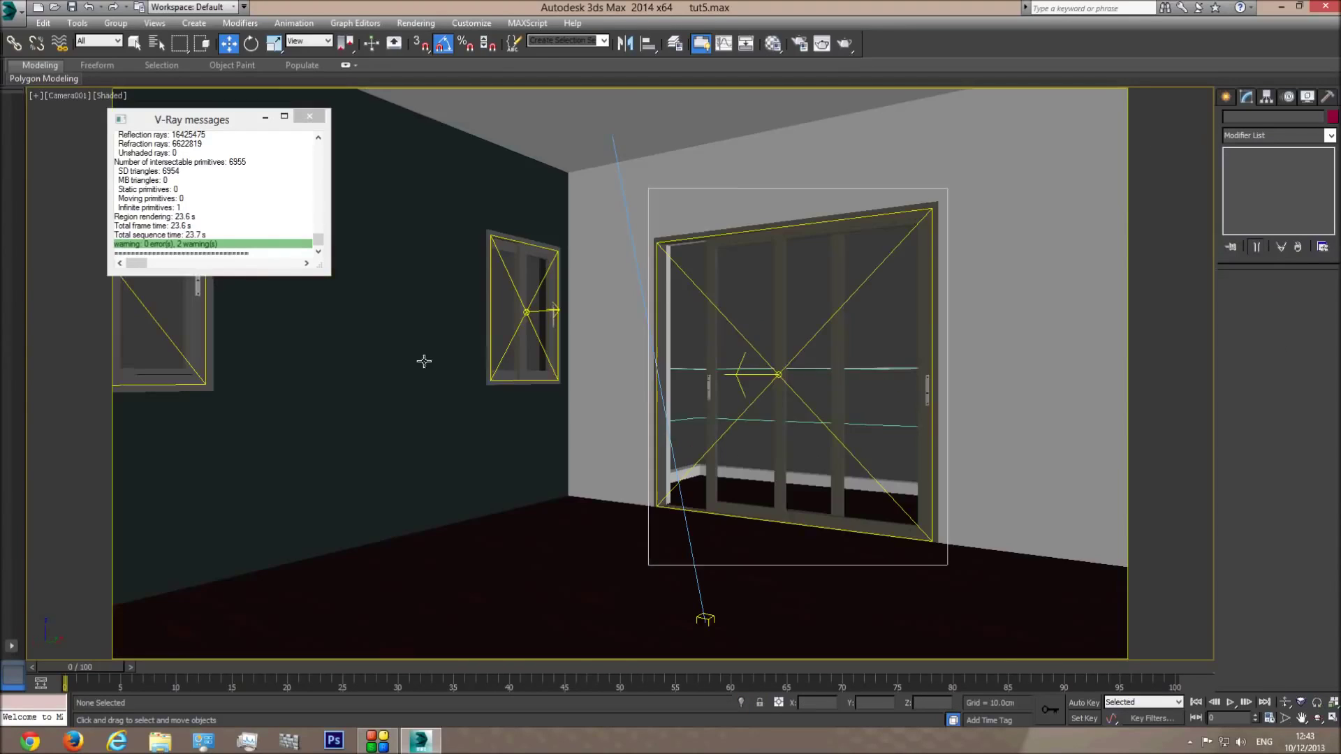
{"action": "left_click", "coordinate": [844, 44]}
{"action": "left_click_drag", "start_coordinate": [512, 140], "coordinate": [612, 111]}
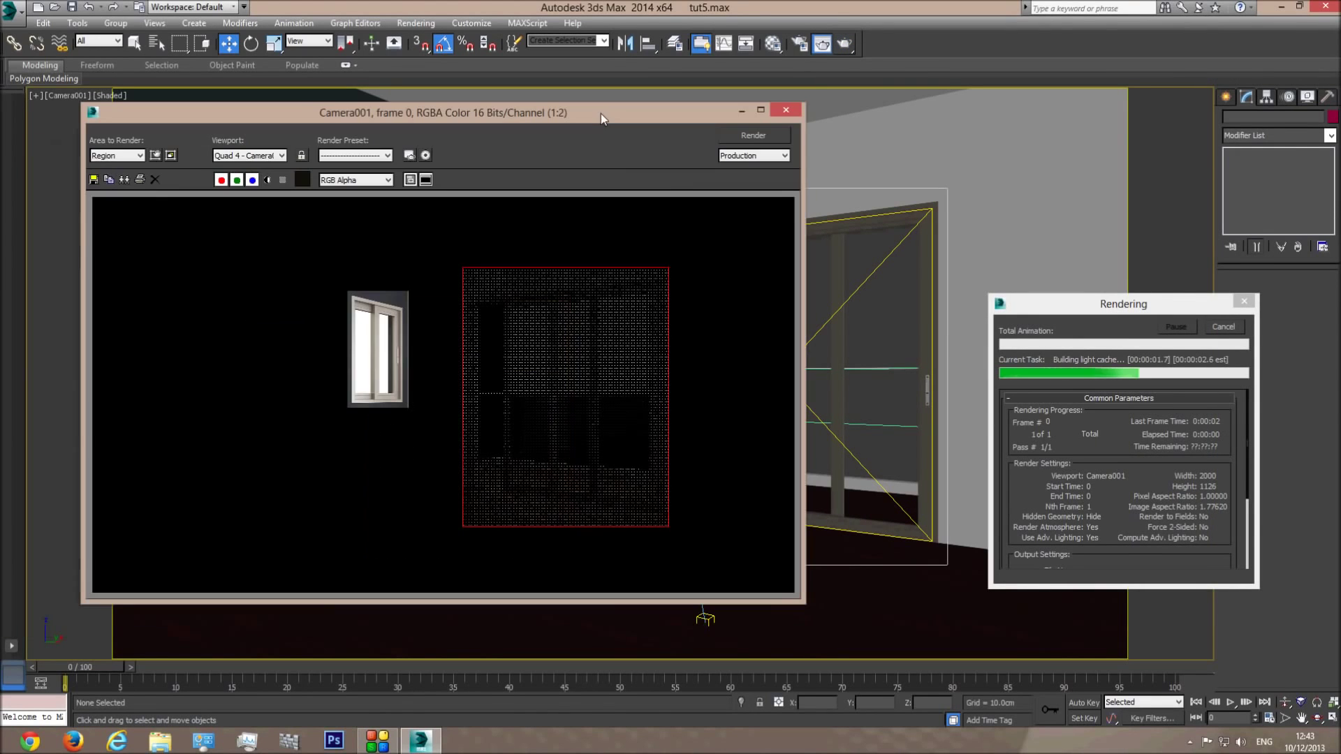
{"action": "scroll", "coordinate": [603, 365], "scroll_direction": "up", "scroll_amount": 1}
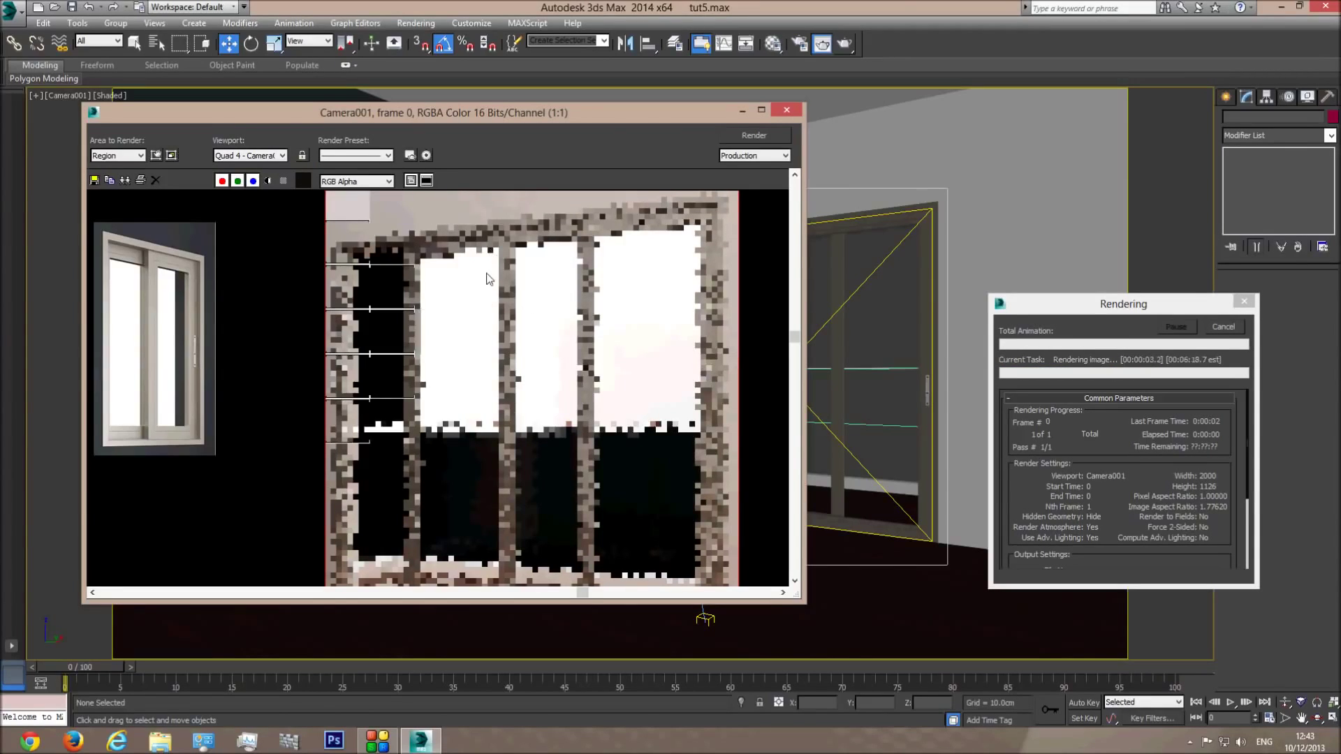
{"action": "left_click", "coordinate": [1223, 327]}
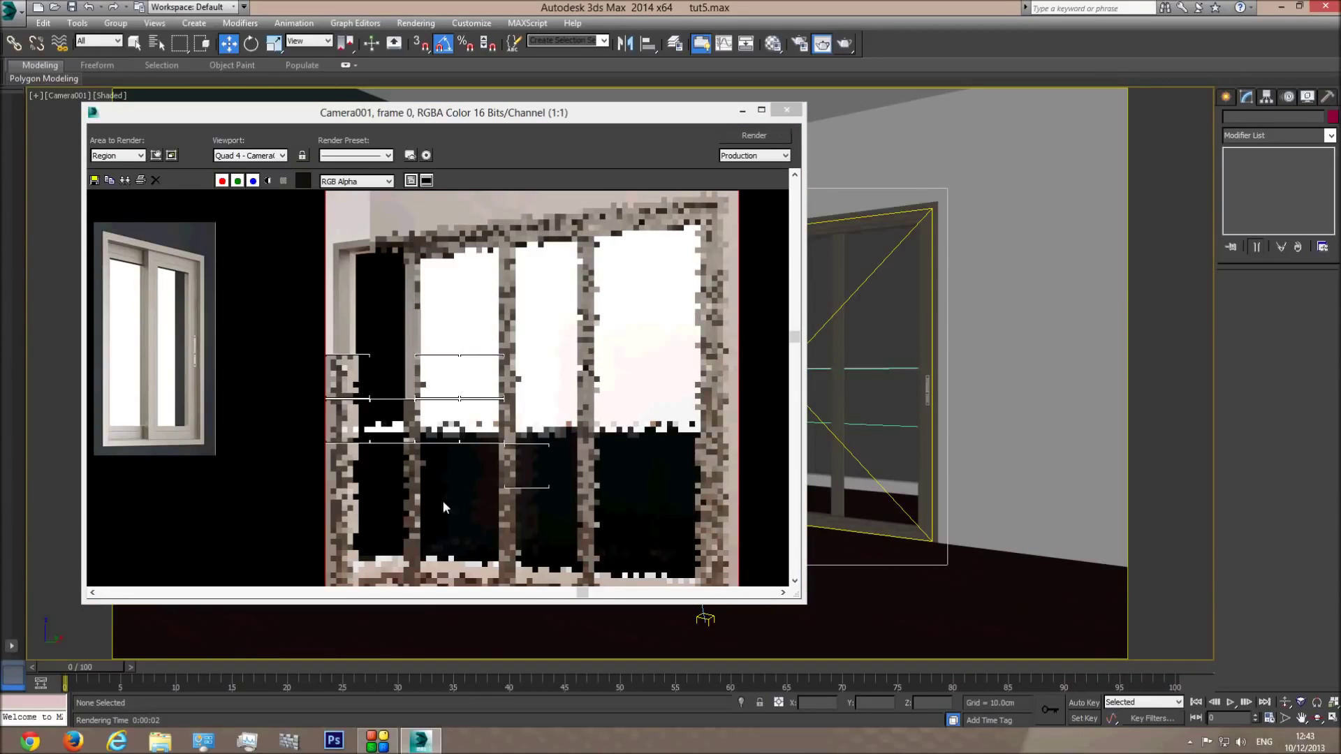
{"action": "left_click", "coordinate": [786, 109]}
Step: Make the dome light above the building invisible and set its texture resolution to 1024
{"action": "key", "text": "p"}
{"action": "scroll", "coordinate": [905, 377], "scroll_direction": "down", "scroll_amount": 5}
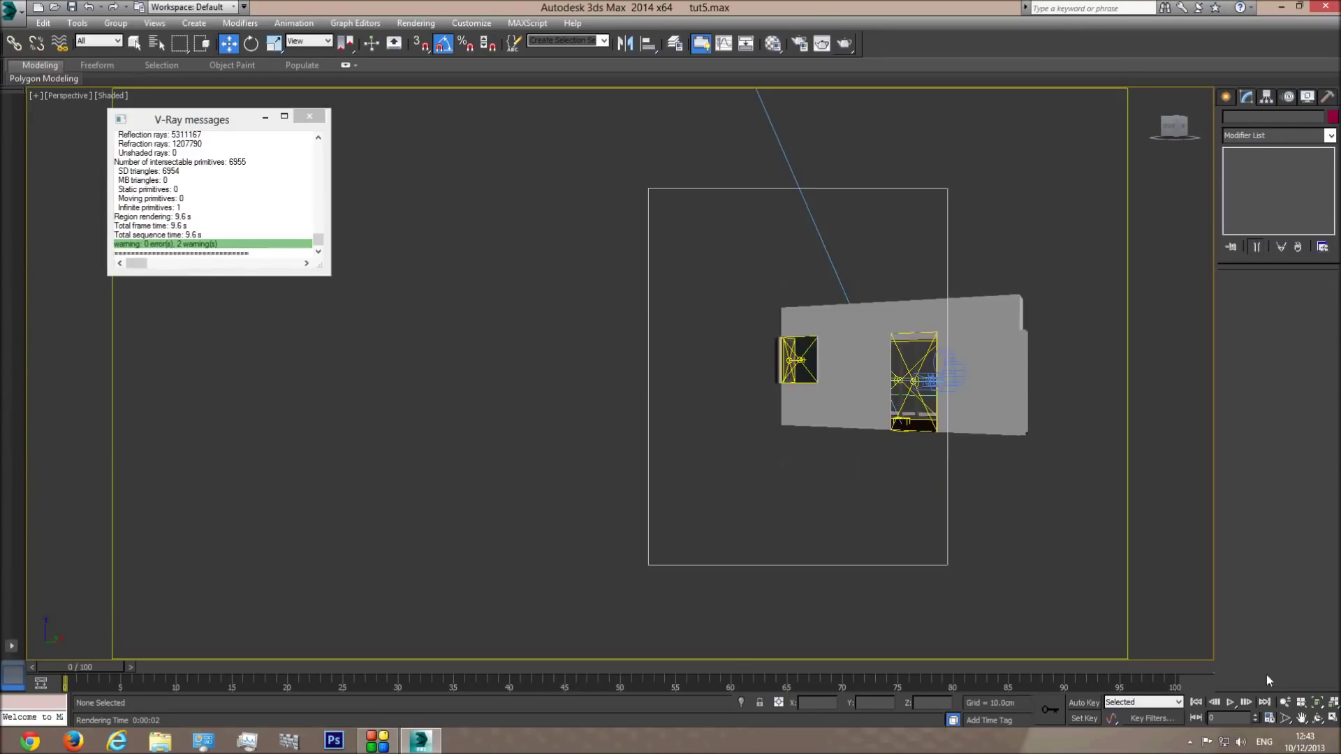
{"action": "left_click", "coordinate": [1317, 719]}
{"action": "left_click_drag", "start_coordinate": [661, 347], "coordinate": [772, 300]}
{"action": "right_click", "coordinate": [772, 300]}
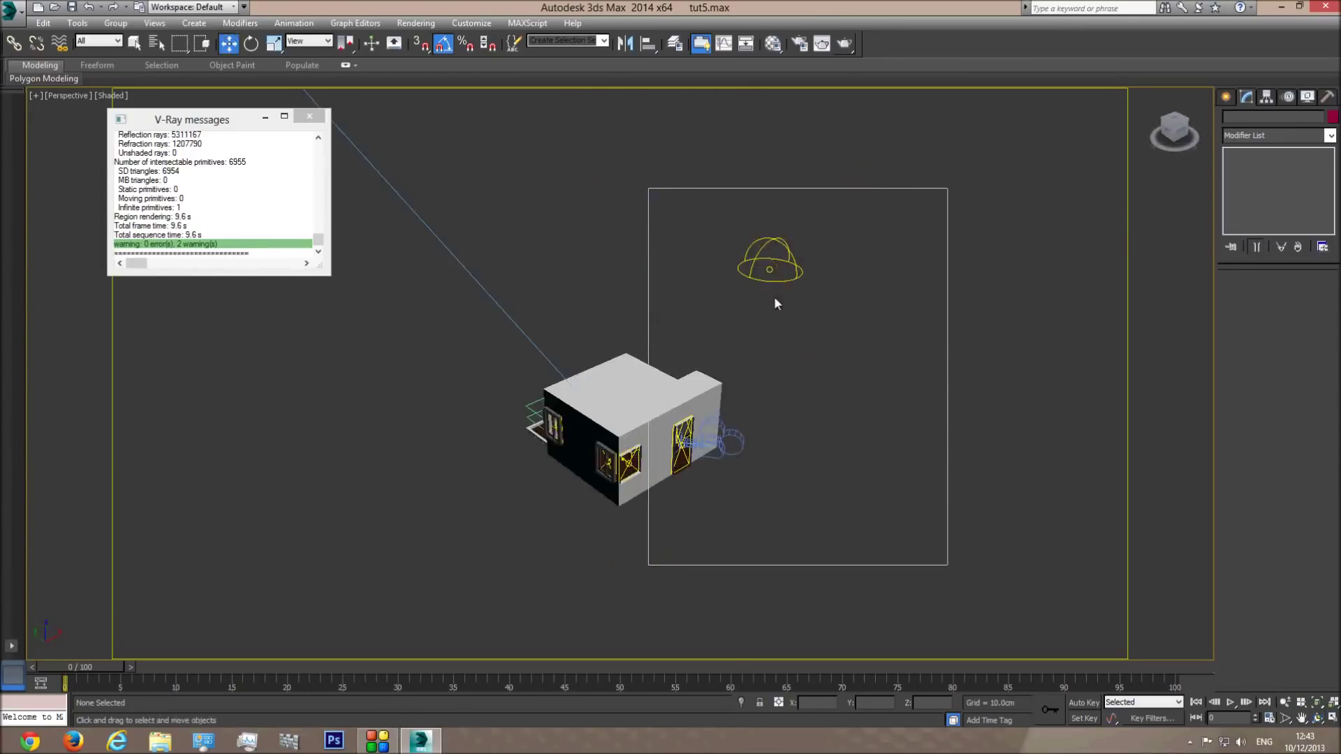
{"action": "left_click", "coordinate": [773, 280]}
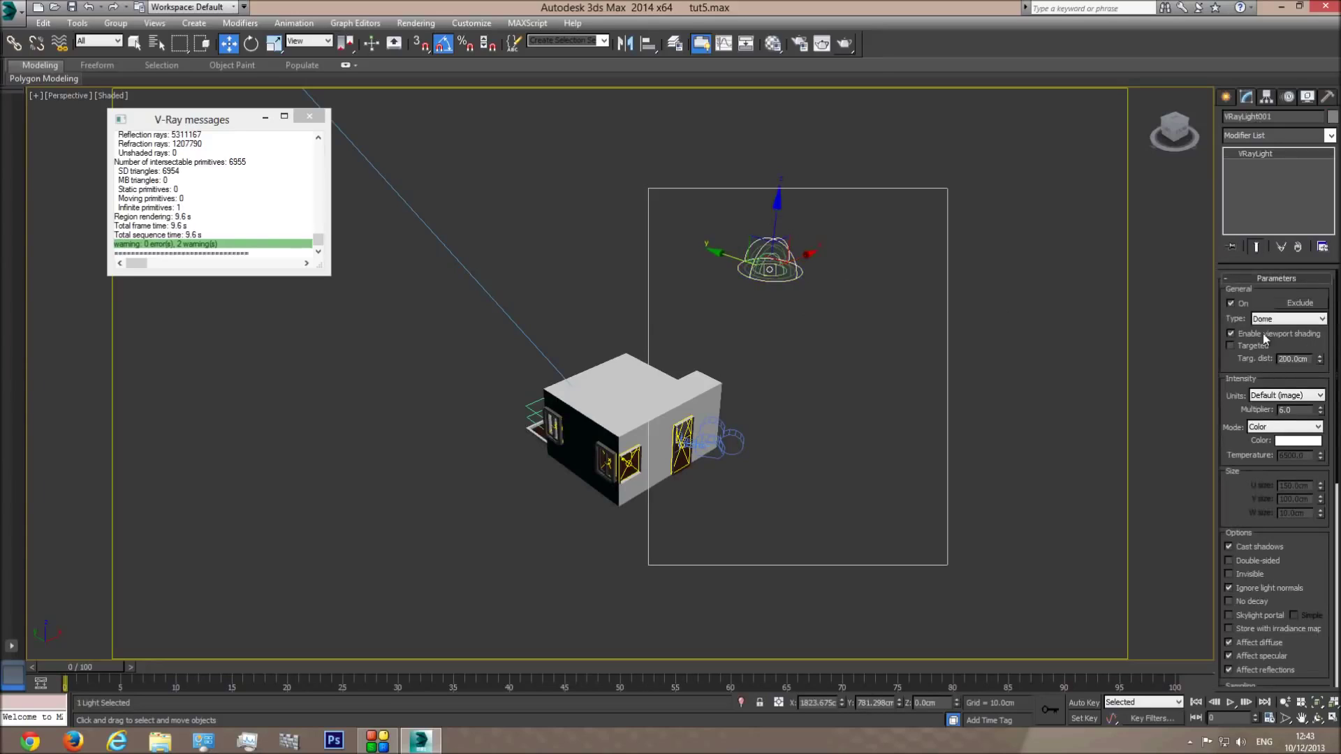
{"action": "left_click_drag", "start_coordinate": [1291, 557], "coordinate": [1289, 370]}
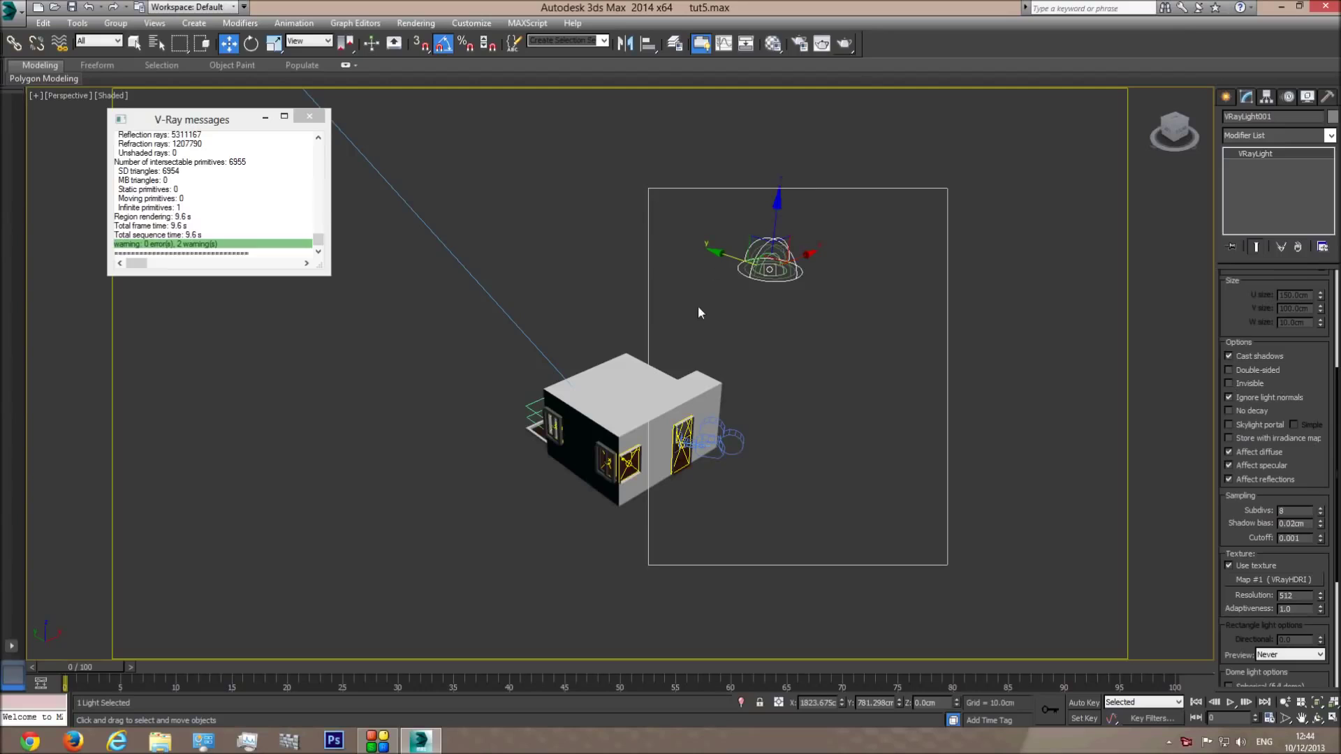
{"action": "left_click", "coordinate": [822, 43]}
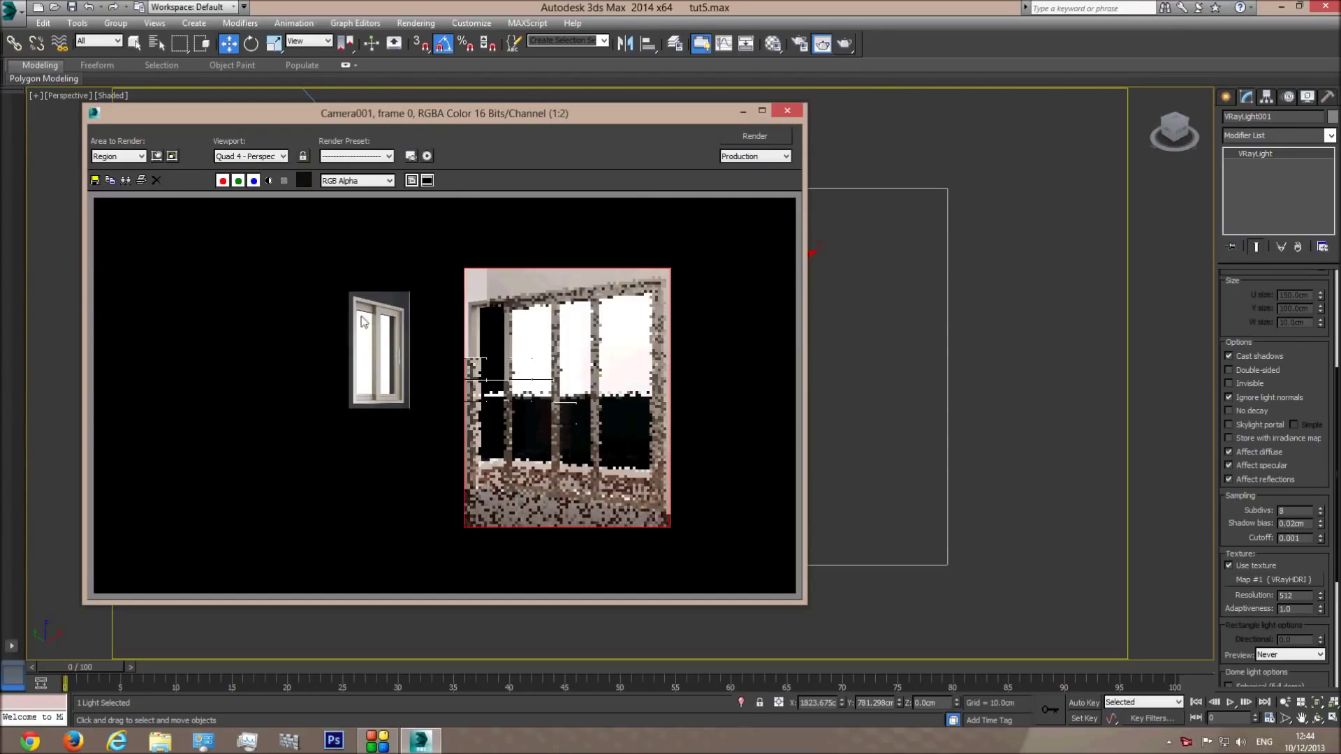
{"action": "left_click", "coordinate": [786, 112]}
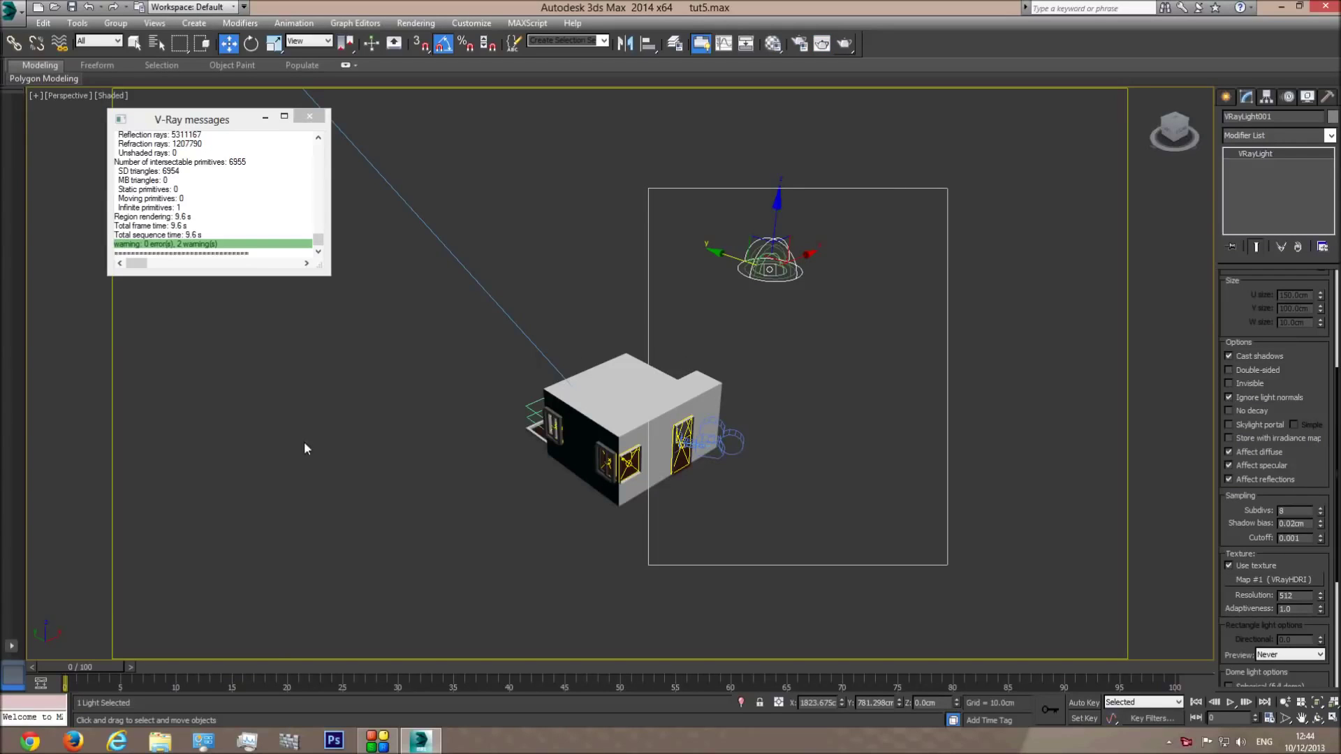
{"action": "left_click", "coordinate": [1238, 385]}
{"action": "double_click", "coordinate": [1286, 511]}
{"action": "double_click", "coordinate": [1300, 596]}
{"action": "type", "text": "1024"}
{"action": "key", "text": "Return"}
{"action": "left_click", "coordinate": [832, 359]}
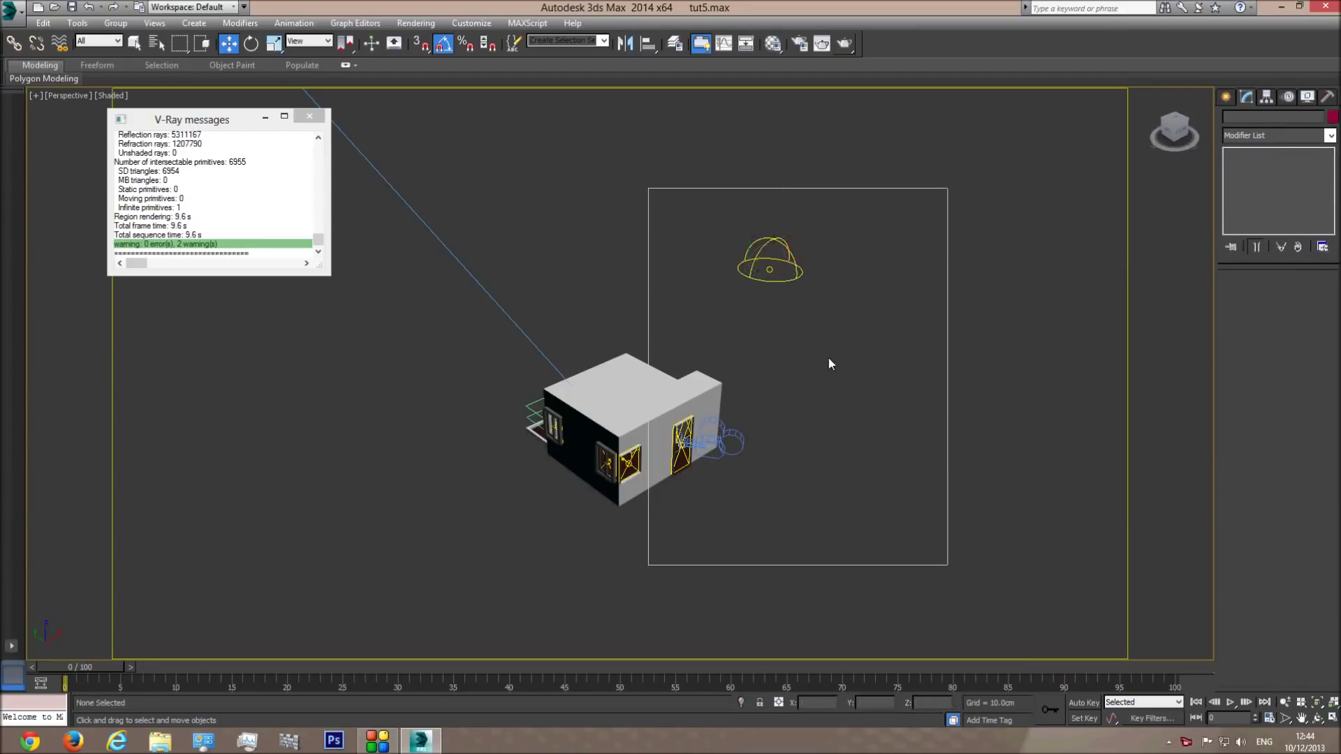
Step: Render the sliding door region again from the camera view with the changed dome light
{"action": "key", "text": "c"}
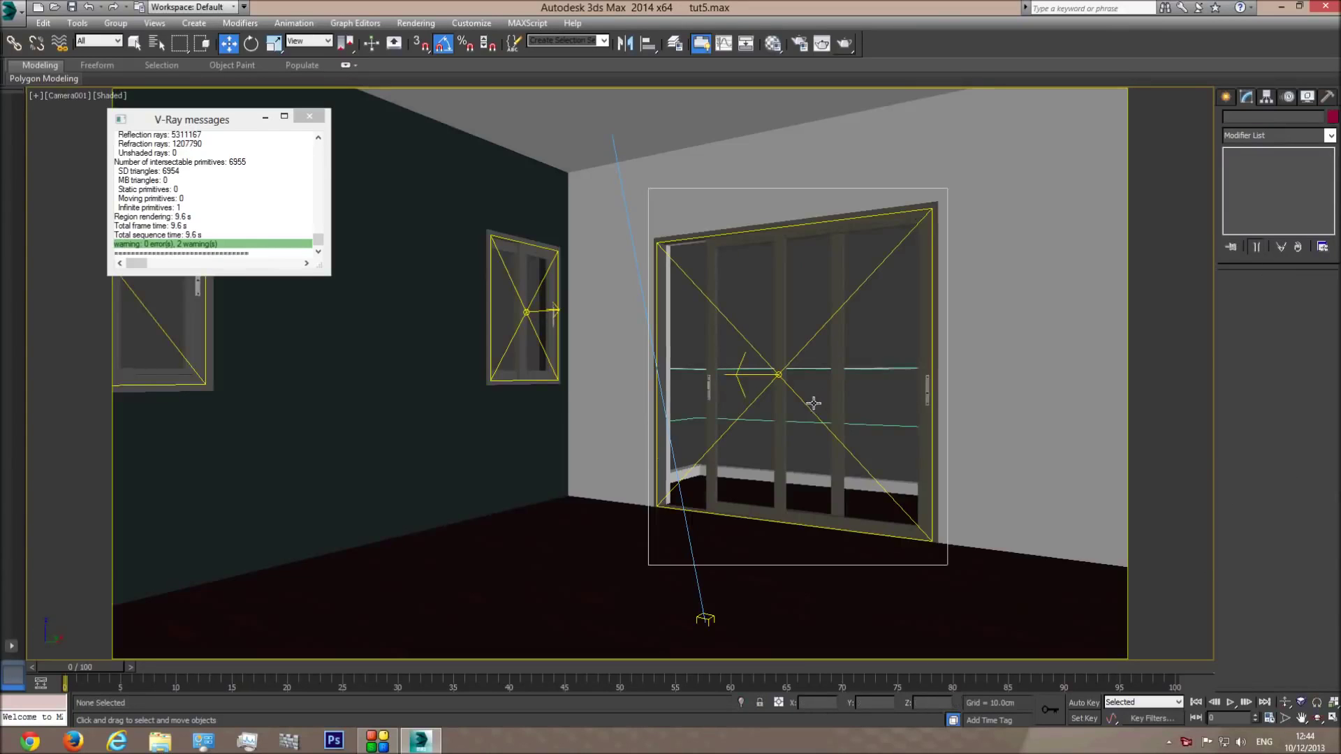
{"action": "left_click", "coordinate": [820, 44]}
{"action": "scroll", "coordinate": [389, 338], "scroll_direction": "up", "scroll_amount": 1}
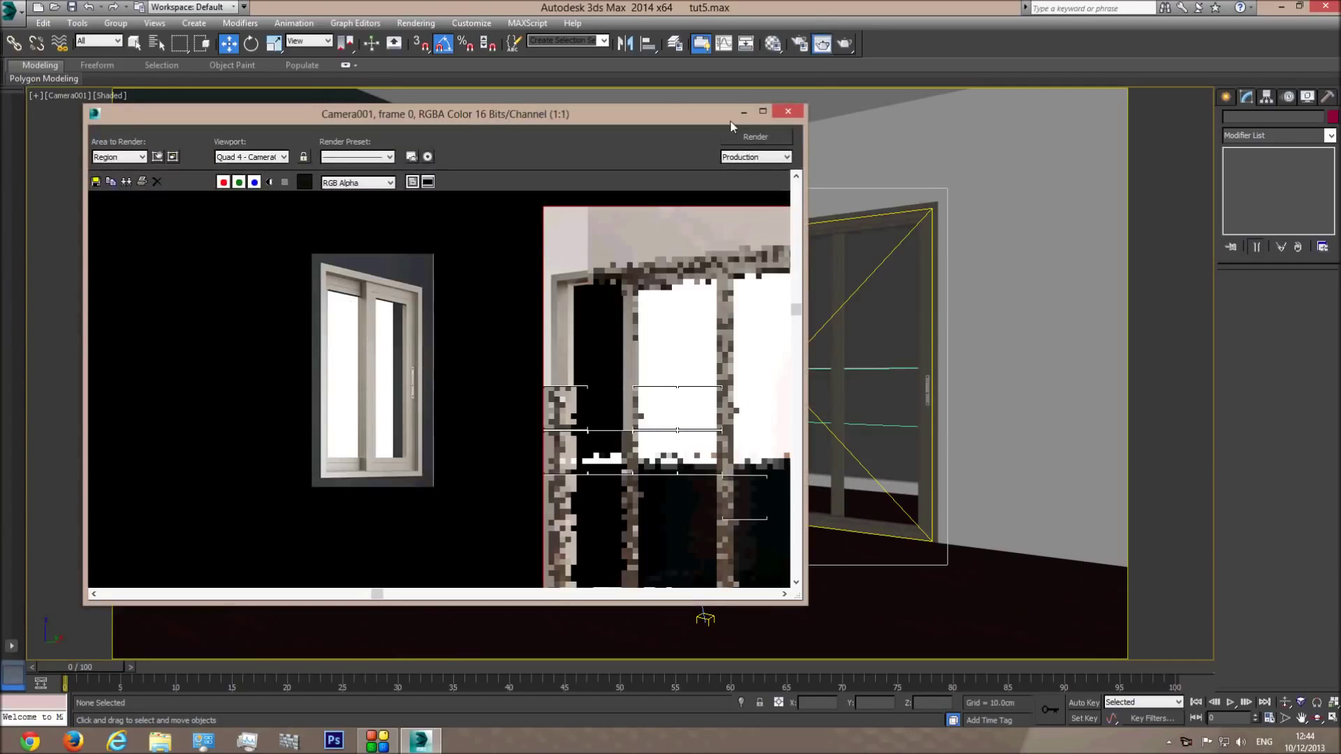
{"action": "left_click", "coordinate": [787, 112]}
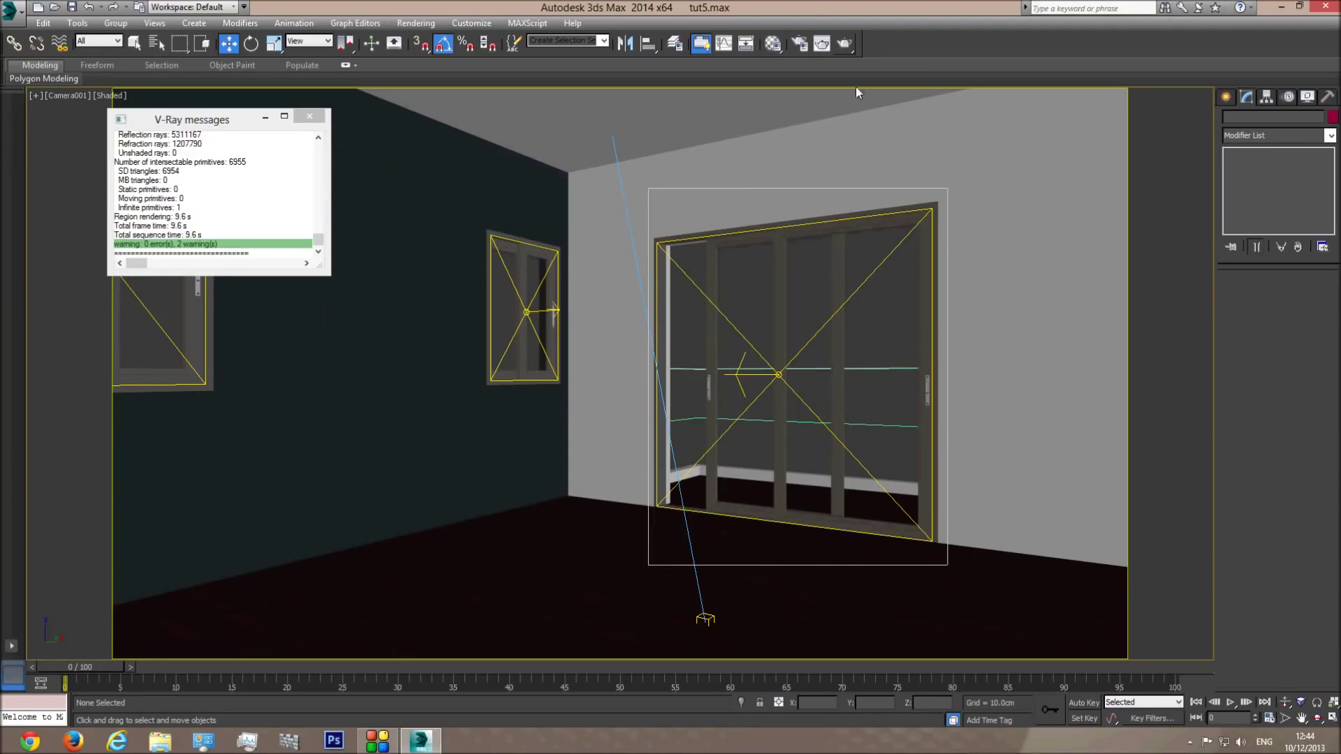
{"action": "left_click", "coordinate": [821, 44]}
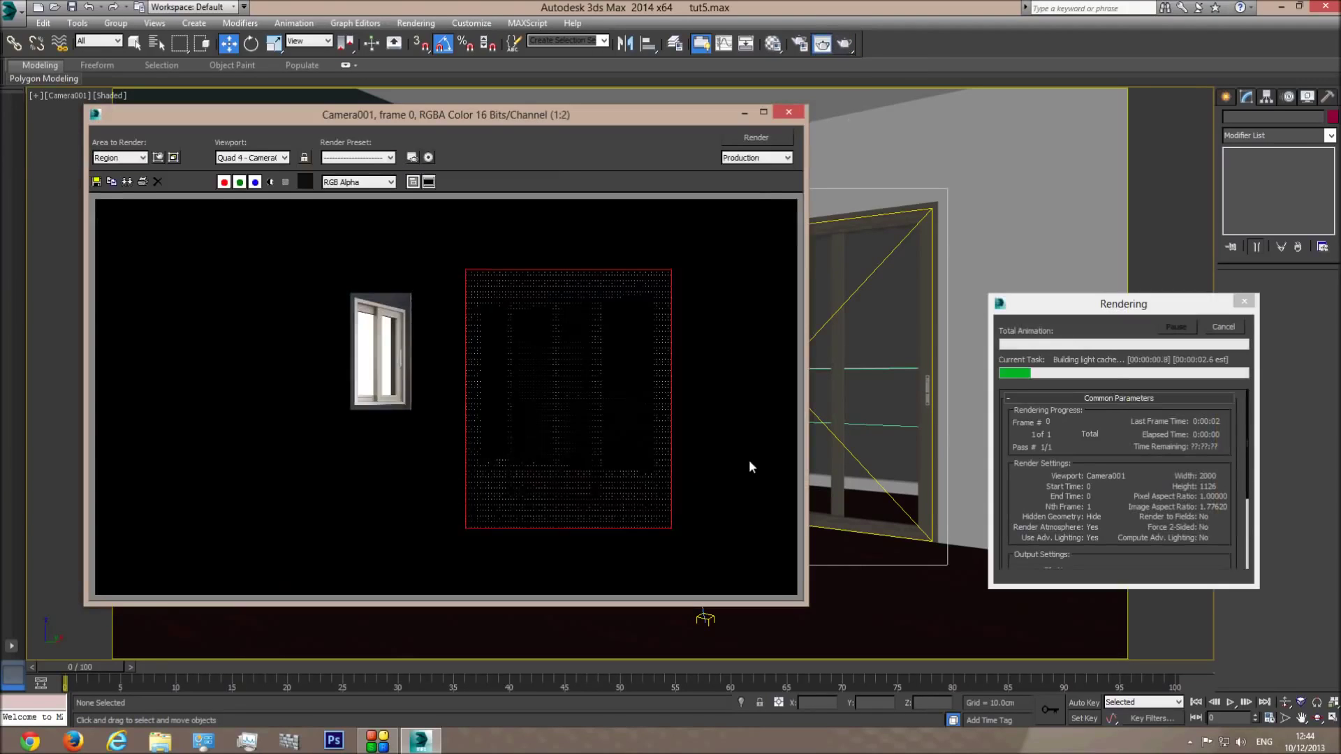
Step: Examine the door glass, railing and balcony floor in the developing render at 1:1 and 1:2, stopping the render
{"action": "scroll", "coordinate": [581, 349], "scroll_direction": "up", "scroll_amount": 1}
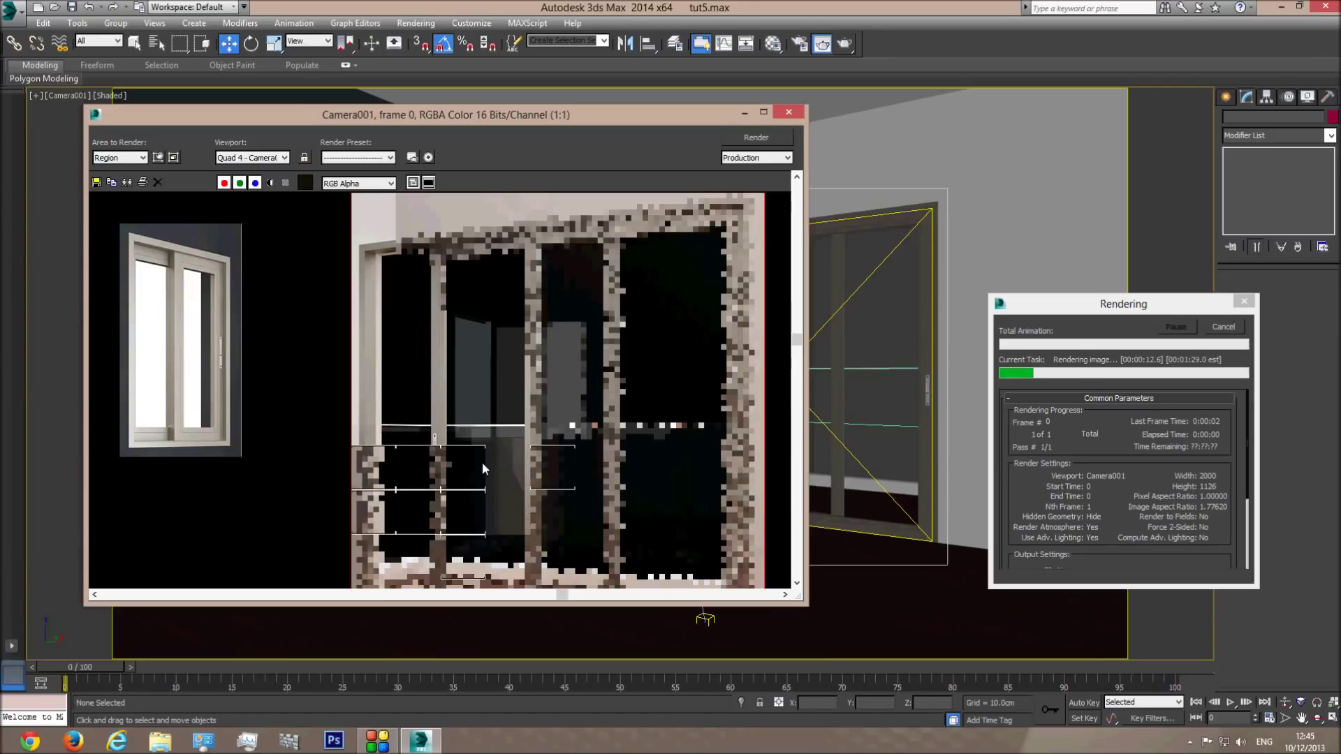
{"action": "scroll", "coordinate": [481, 462], "scroll_direction": "down", "scroll_amount": 1}
{"action": "scroll", "coordinate": [507, 510], "scroll_direction": "up", "scroll_amount": 1}
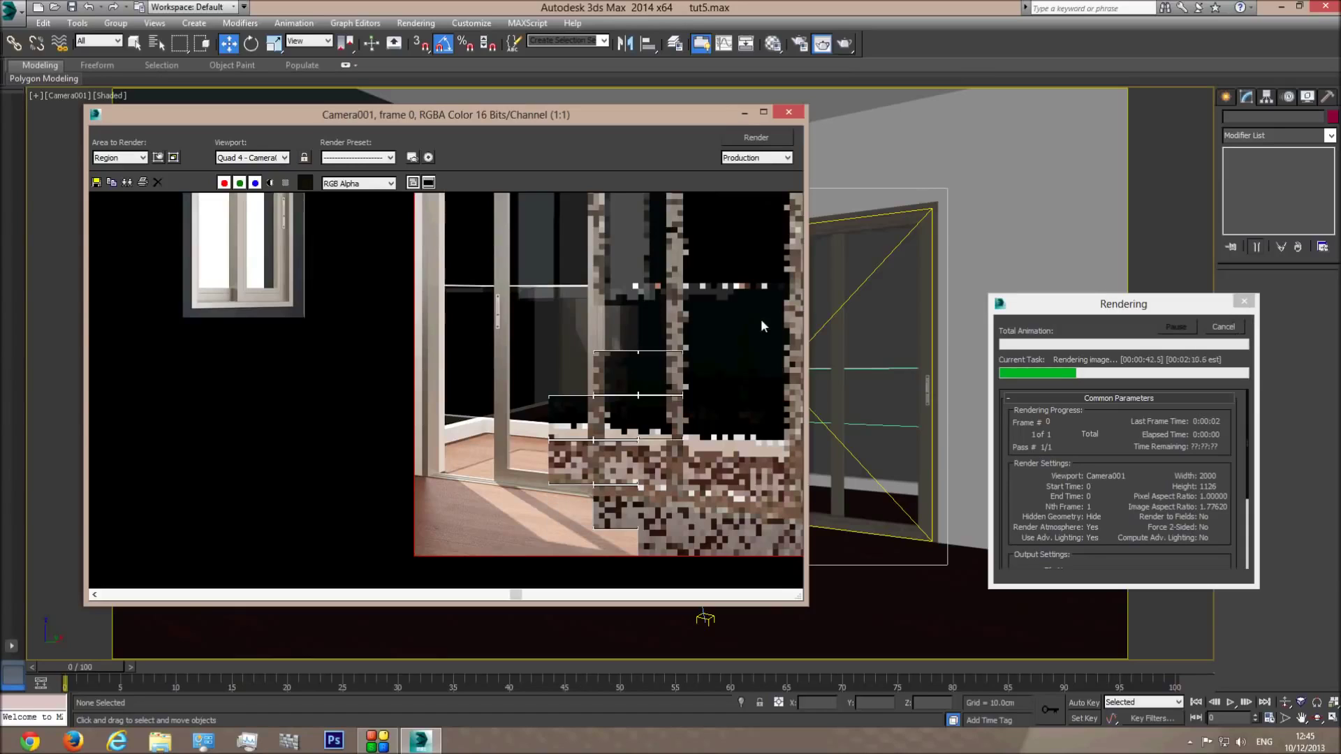
{"action": "scroll", "coordinate": [761, 319], "scroll_direction": "down", "scroll_amount": 1}
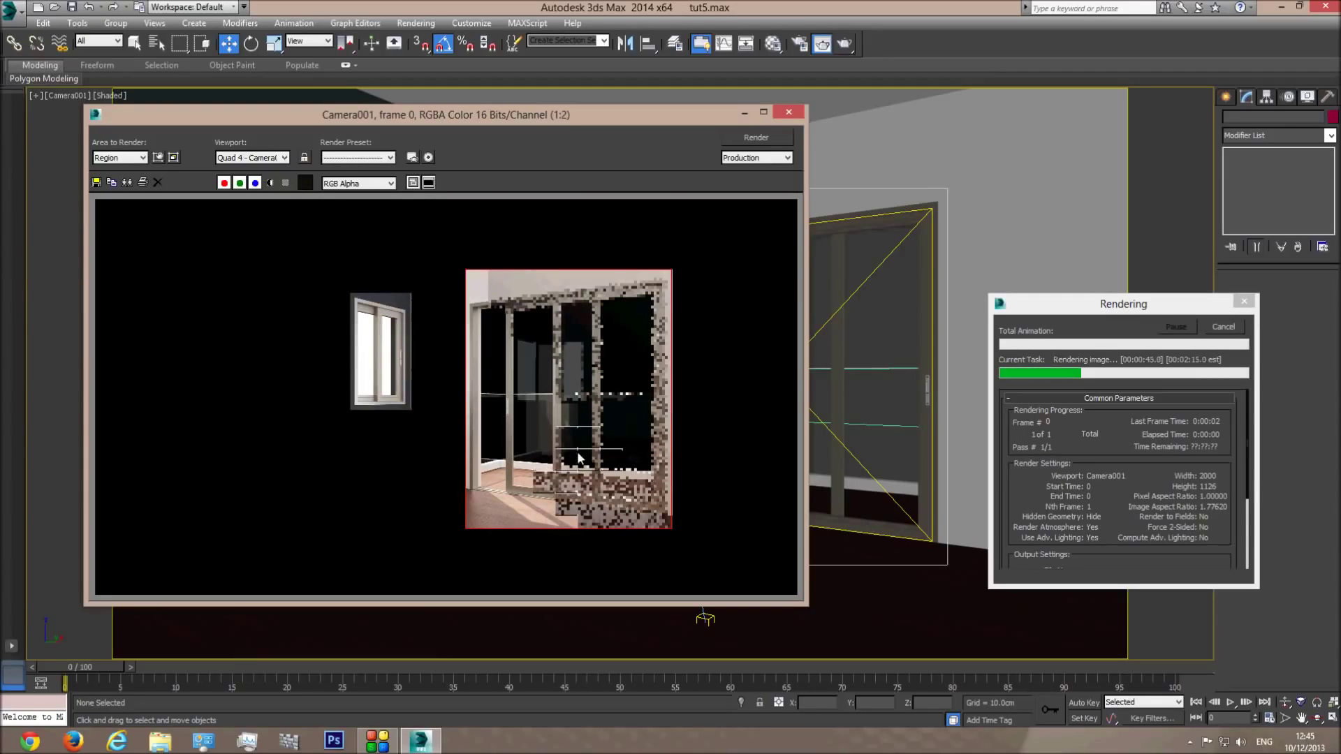
{"action": "scroll", "coordinate": [572, 448], "scroll_direction": "up", "scroll_amount": 1}
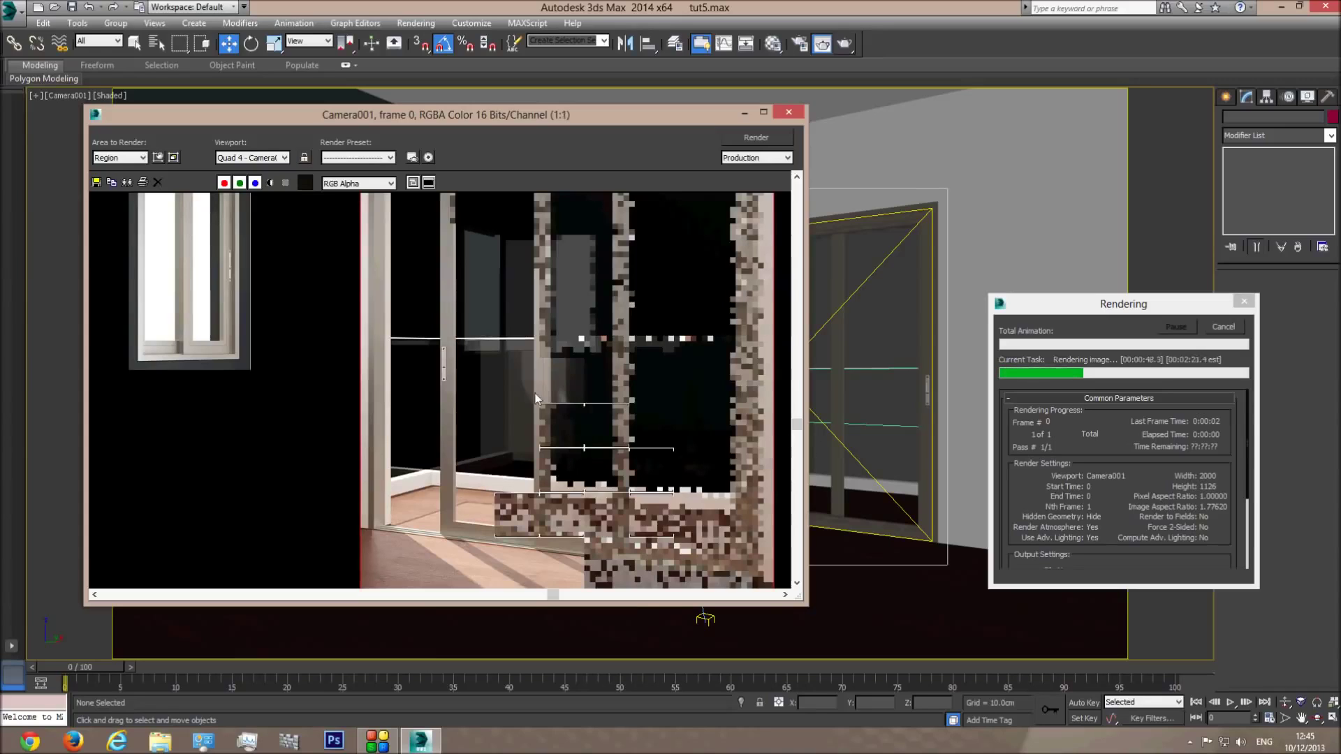
{"action": "scroll", "coordinate": [524, 285], "scroll_direction": "down", "scroll_amount": 1}
{"action": "scroll", "coordinate": [547, 345], "scroll_direction": "up", "scroll_amount": 1}
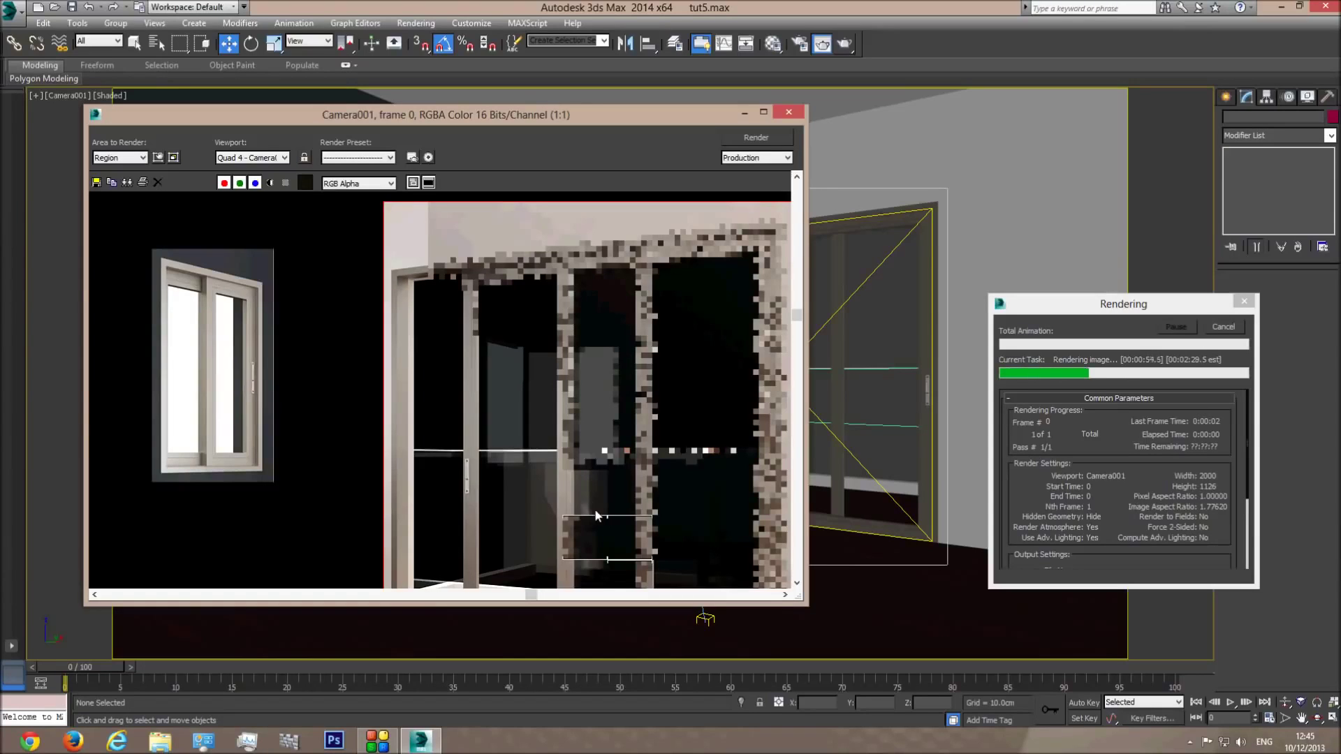
{"action": "scroll", "coordinate": [599, 520], "scroll_direction": "down", "scroll_amount": 1}
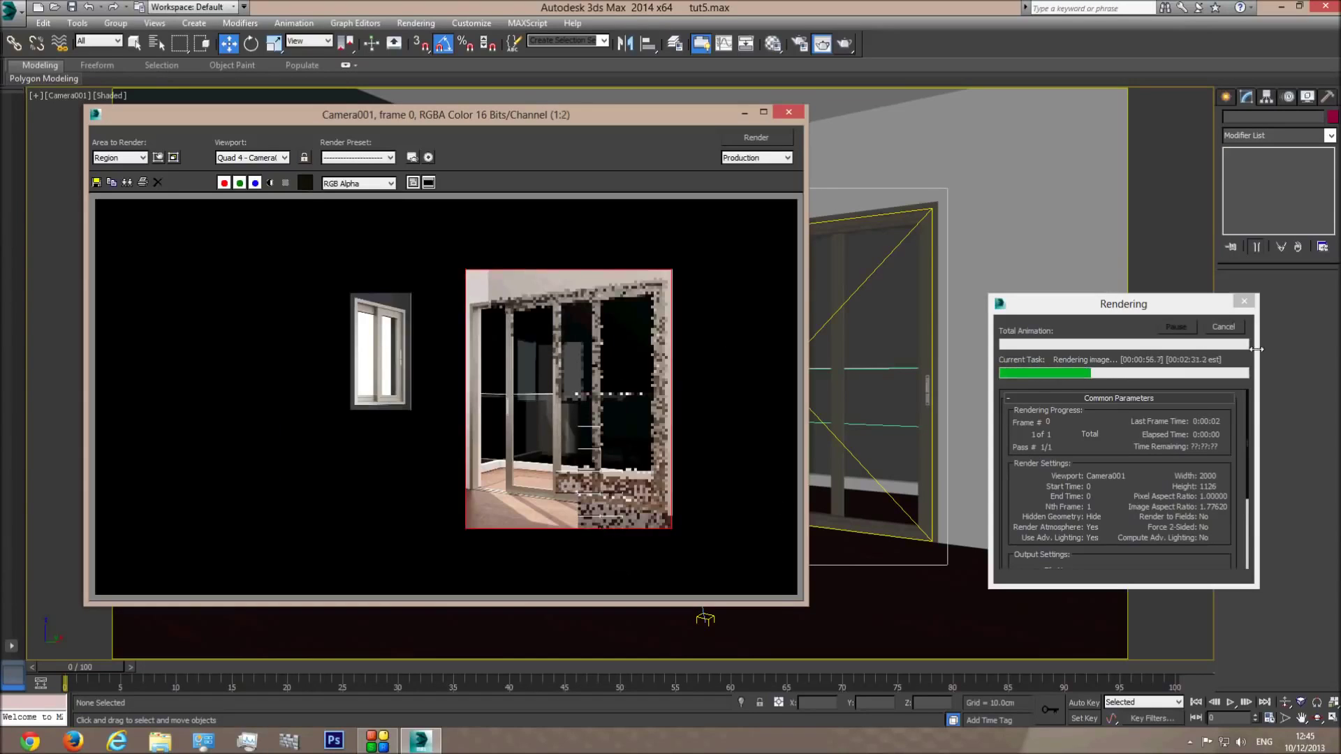
{"action": "left_click", "coordinate": [1222, 326]}
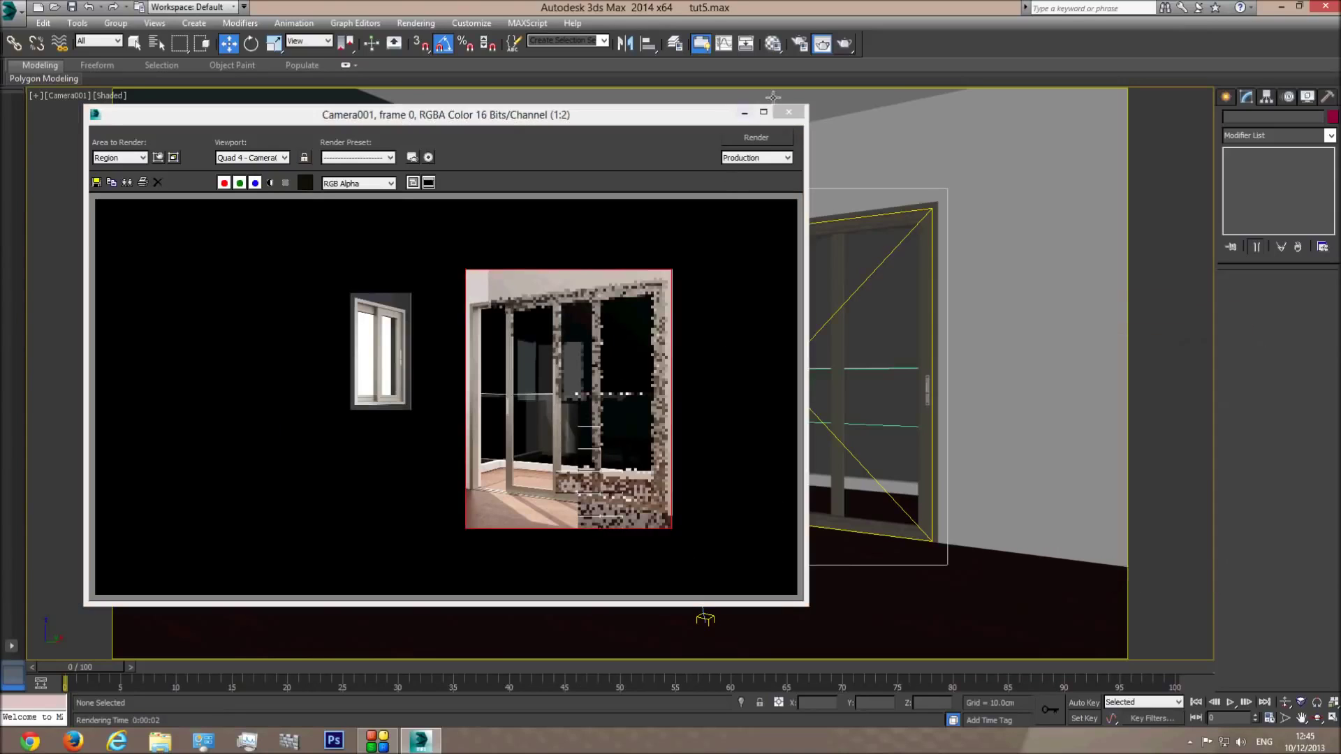
{"action": "scroll", "coordinate": [504, 514], "scroll_direction": "up", "scroll_amount": 1}
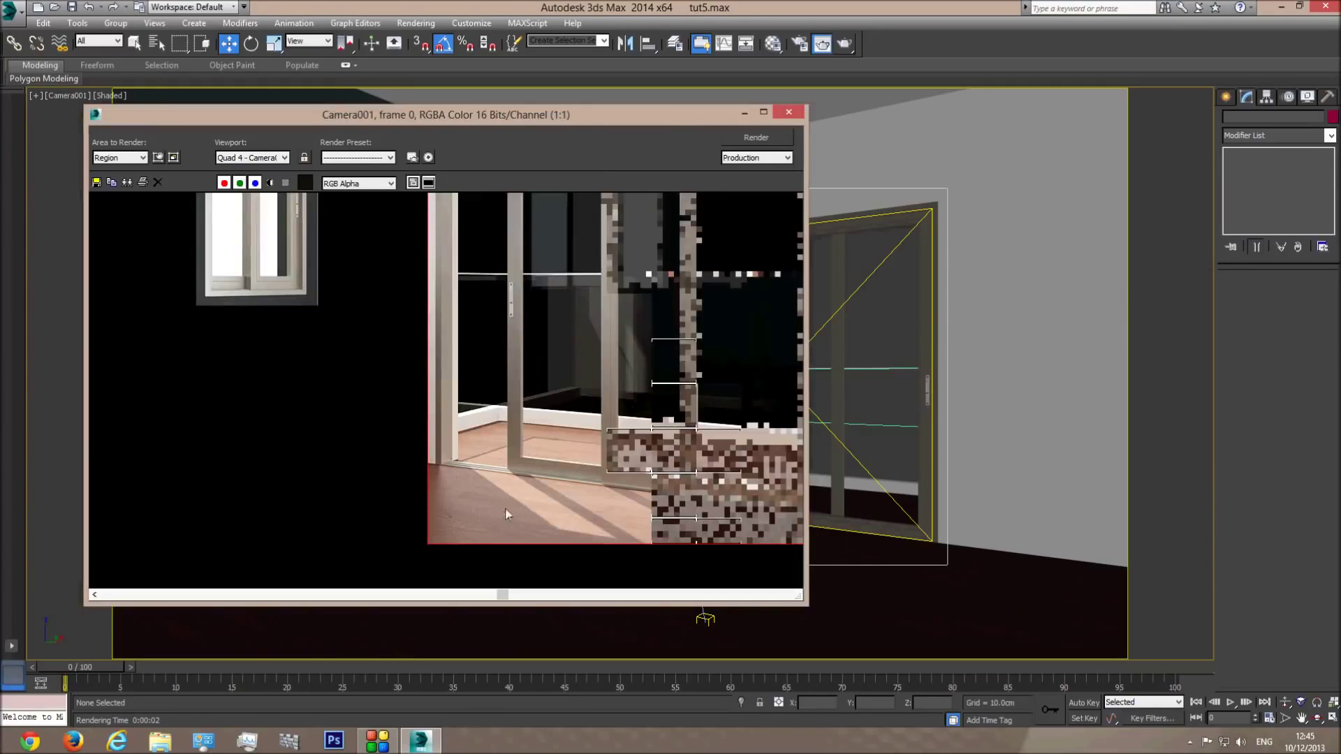
Step: Limit the render region to a small patch of the wood floor in front of the sliding door
{"action": "left_click", "coordinate": [120, 157]}
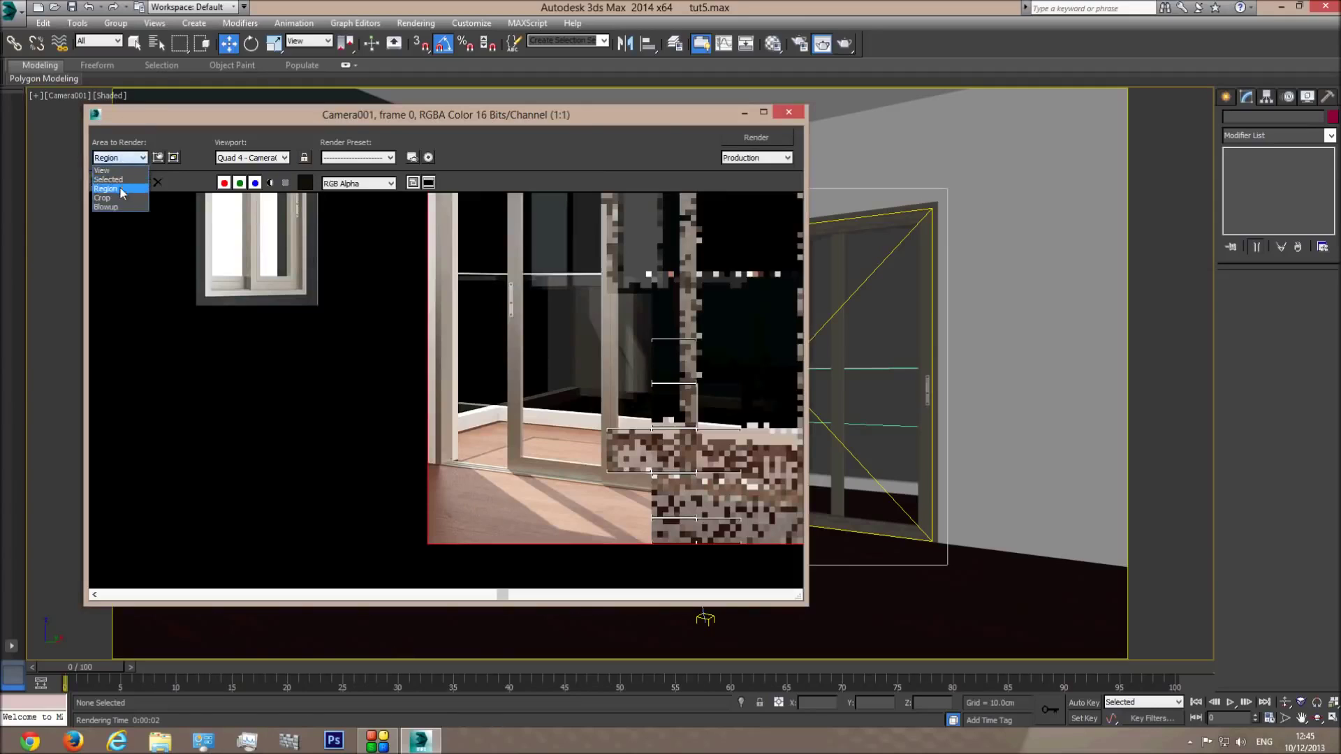
{"action": "left_click", "coordinate": [120, 191]}
{"action": "left_click_drag", "start_coordinate": [686, 273], "coordinate": [654, 338]}
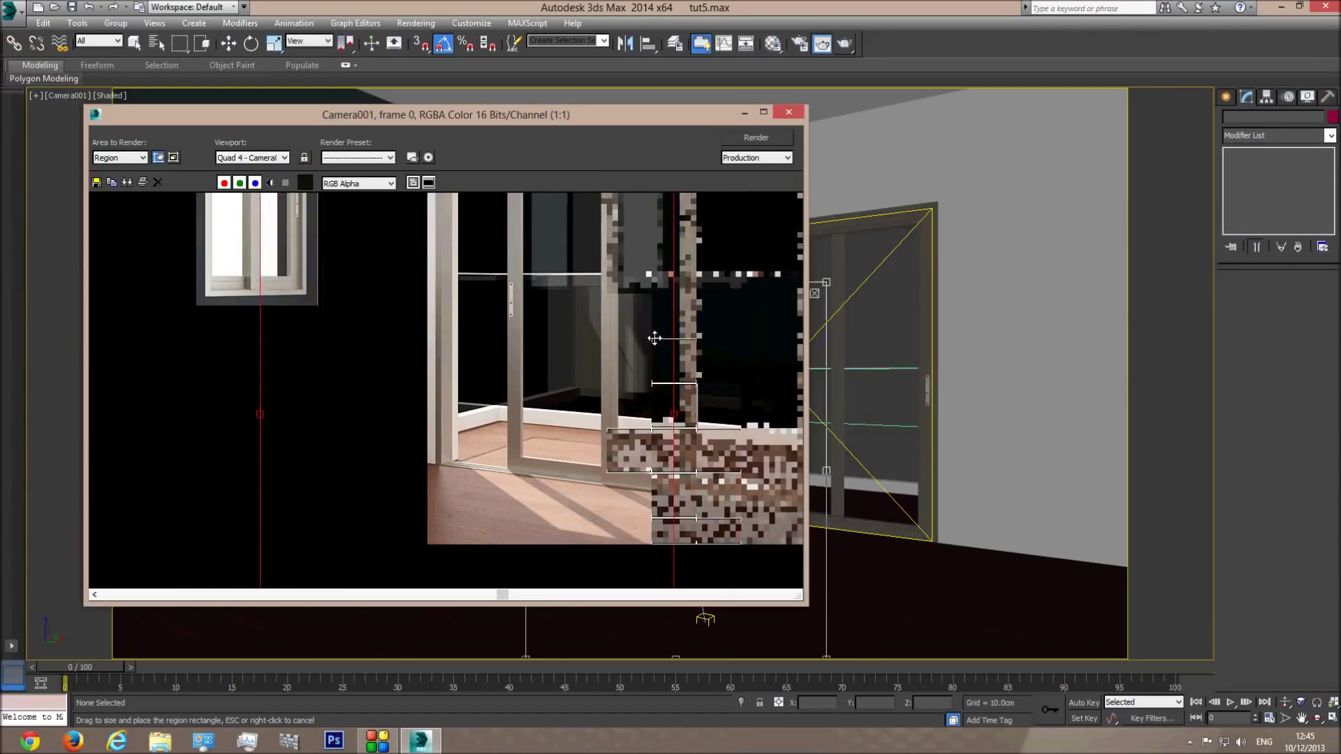
{"action": "scroll", "coordinate": [521, 324], "scroll_direction": "down", "scroll_amount": 3}
{"action": "scroll", "coordinate": [521, 324], "scroll_direction": "up", "scroll_amount": 1}
{"action": "mouse_move", "coordinate": [479, 442]}
{"action": "left_mouse_down"}
{"action": "mouse_move", "coordinate": [443, 476]}
{"action": "mouse_move", "coordinate": [459, 454]}
{"action": "left_mouse_up"}
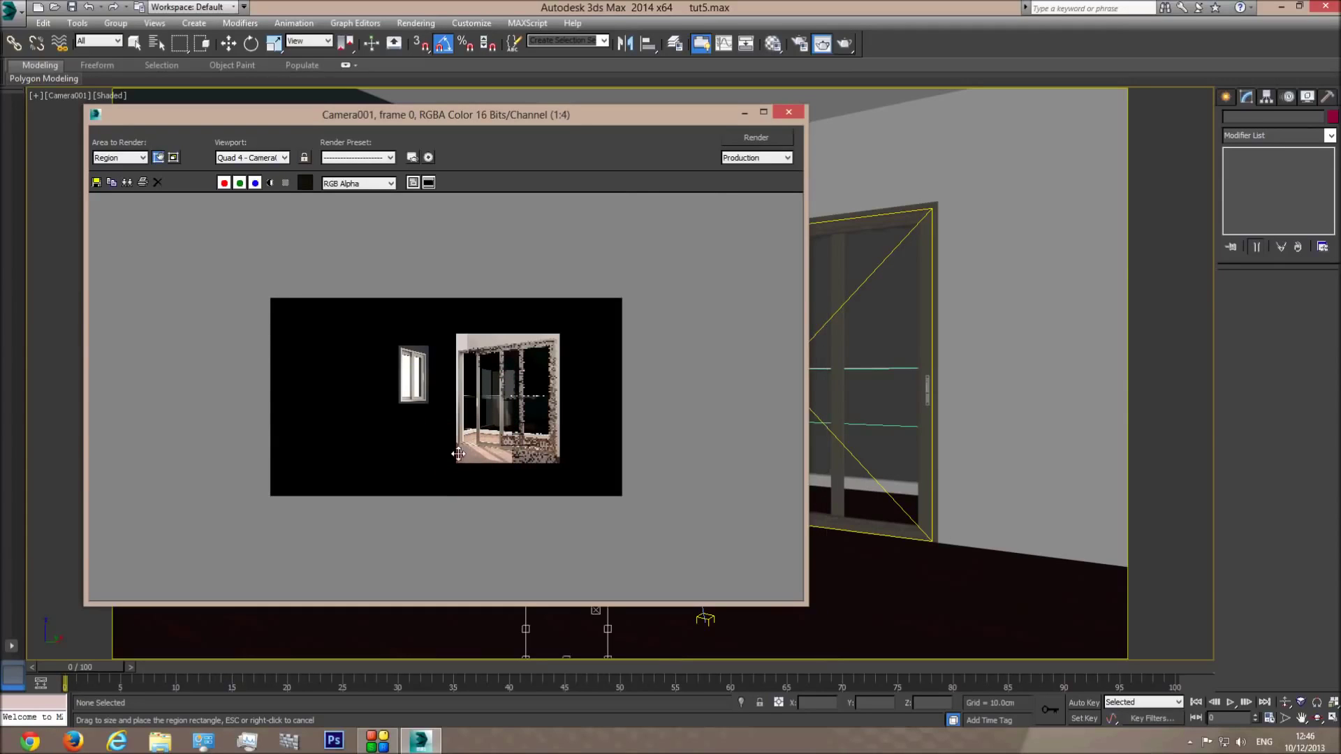
{"action": "scroll", "coordinate": [461, 454], "scroll_direction": "up", "scroll_amount": 2}
{"action": "left_click_drag", "start_coordinate": [569, 549], "coordinate": [507, 543]}
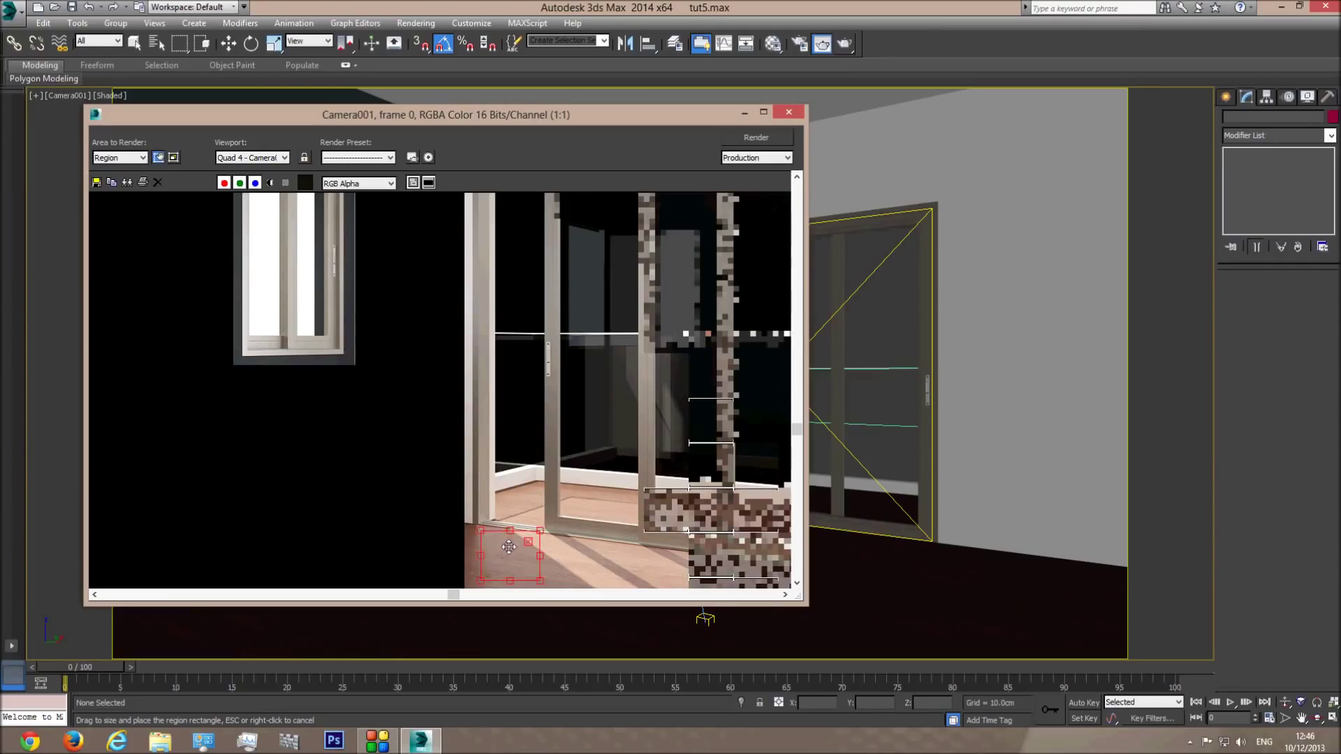
{"action": "right_click", "coordinate": [891, 417]}
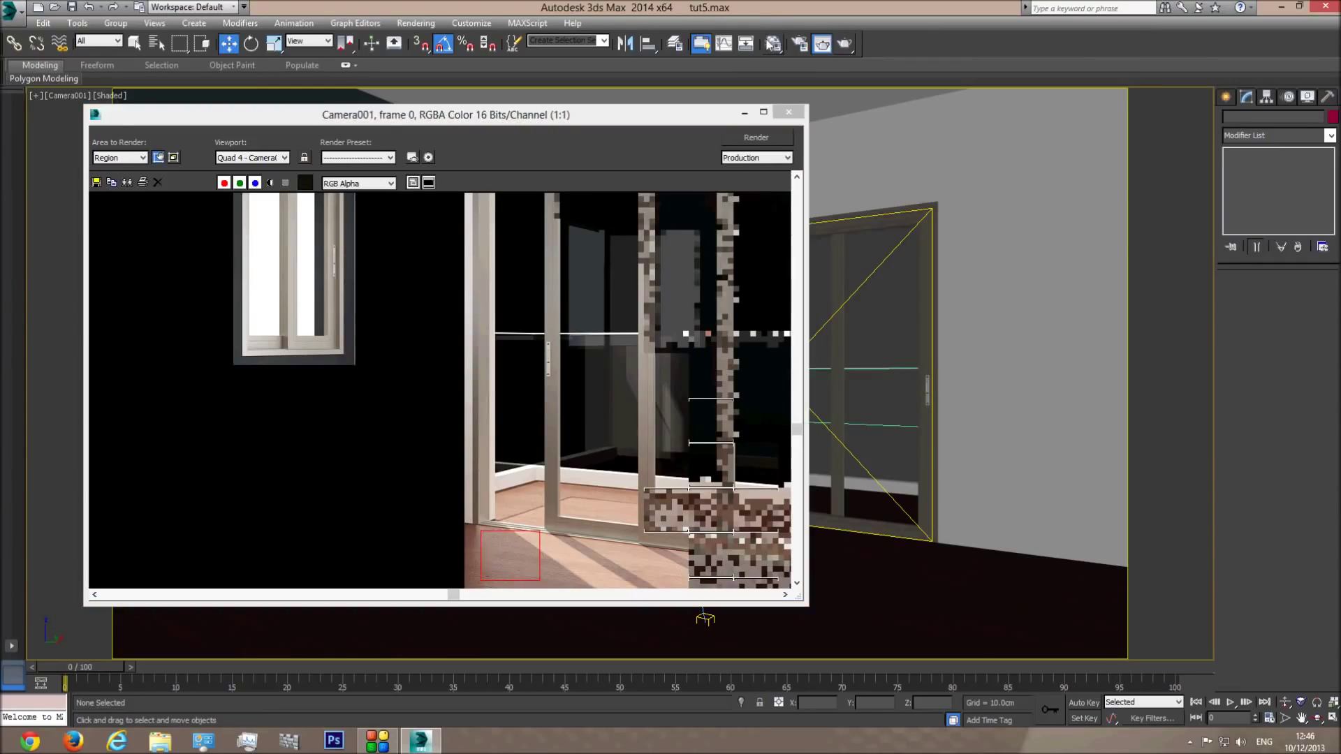
Step: Set the reflection subdivs of the wood floor material to 32 and render the small floor region
{"action": "key", "text": "m"}
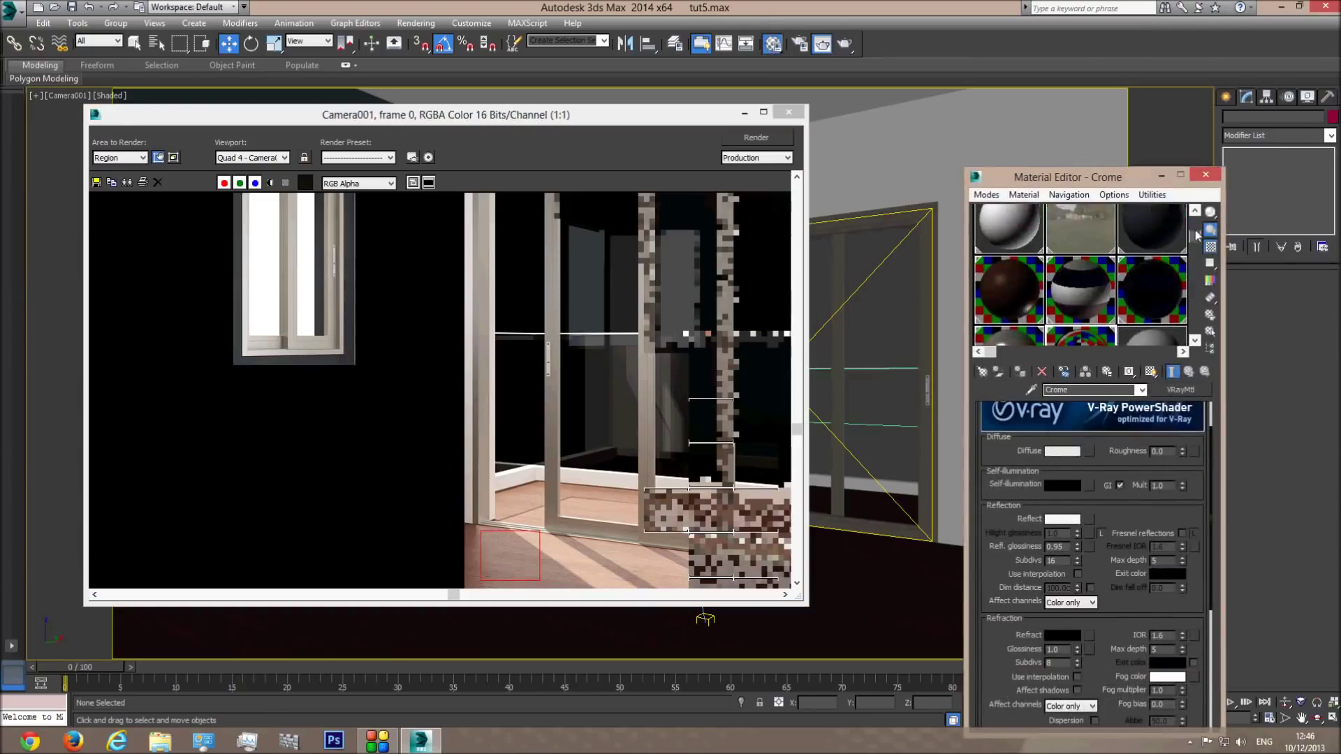
{"action": "left_click", "coordinate": [989, 316]}
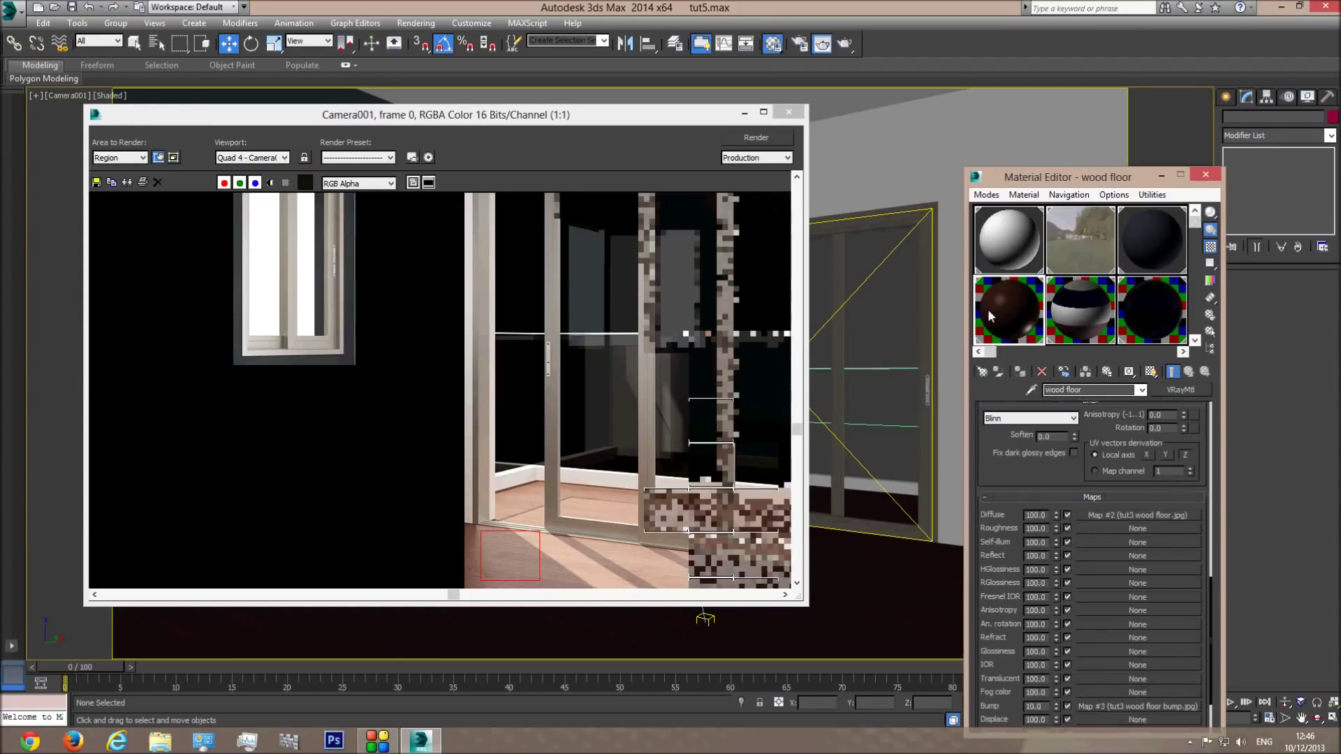
{"action": "scroll", "coordinate": [1064, 522], "scroll_direction": "up", "scroll_amount": 5}
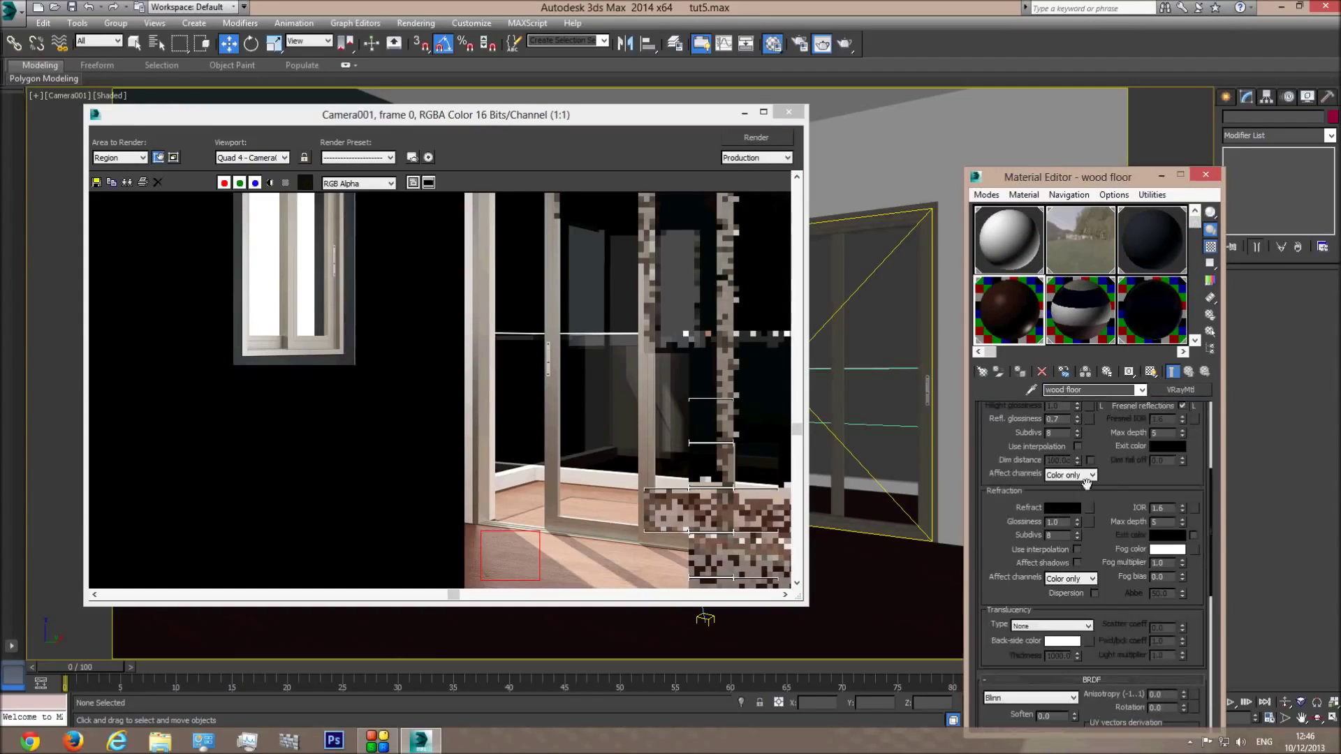
{"action": "scroll", "coordinate": [1109, 478], "scroll_direction": "up", "scroll_amount": 3}
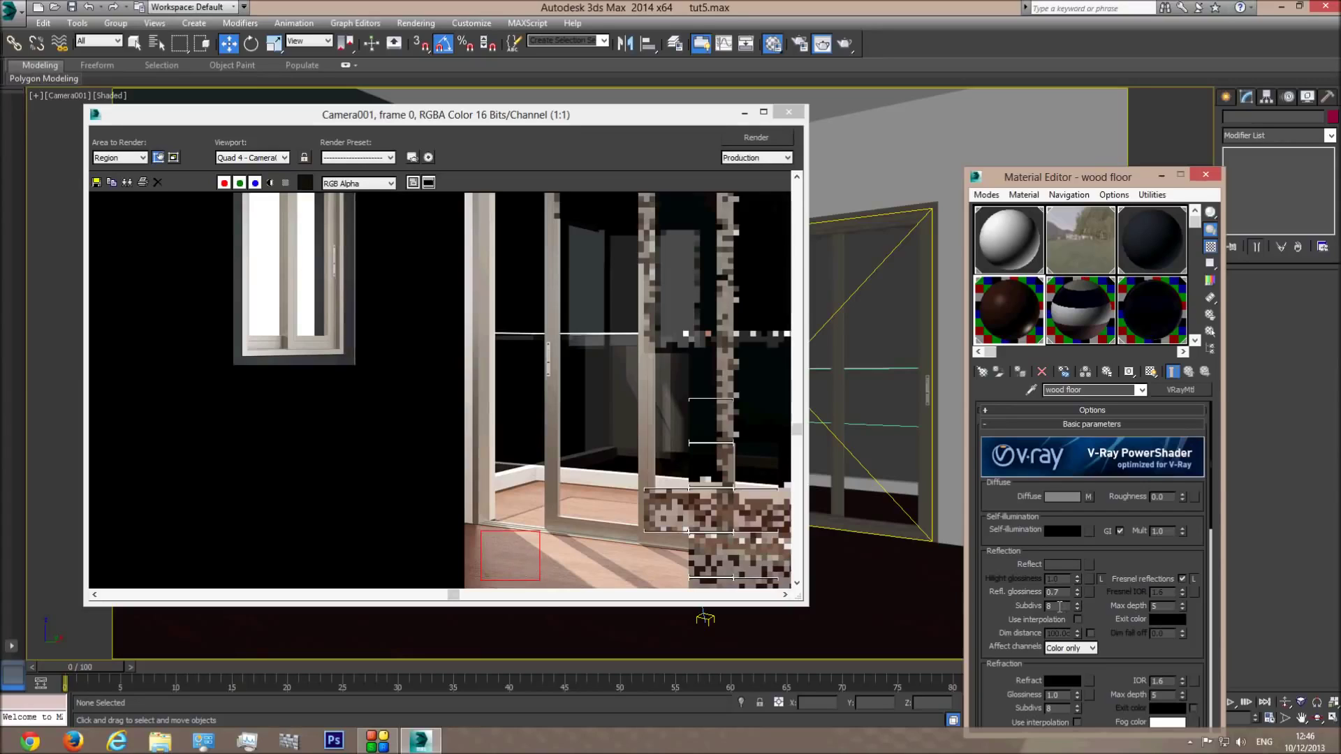
{"action": "double_click", "coordinate": [1050, 605]}
{"action": "left_click", "coordinate": [755, 138]}
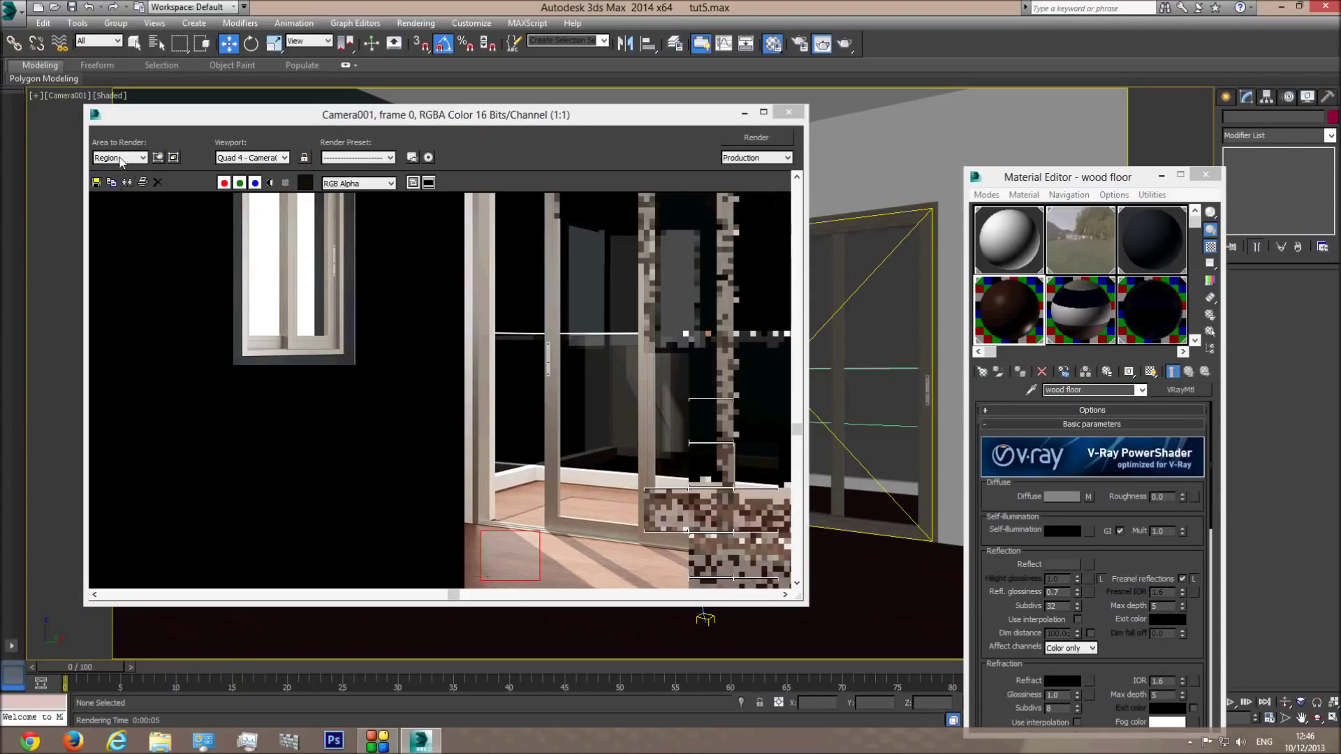
Step: Set the area to render to View and check the floor in the rendered image at 1:1 and 1:2
{"action": "left_click", "coordinate": [120, 157]}
{"action": "left_click", "coordinate": [120, 171]}
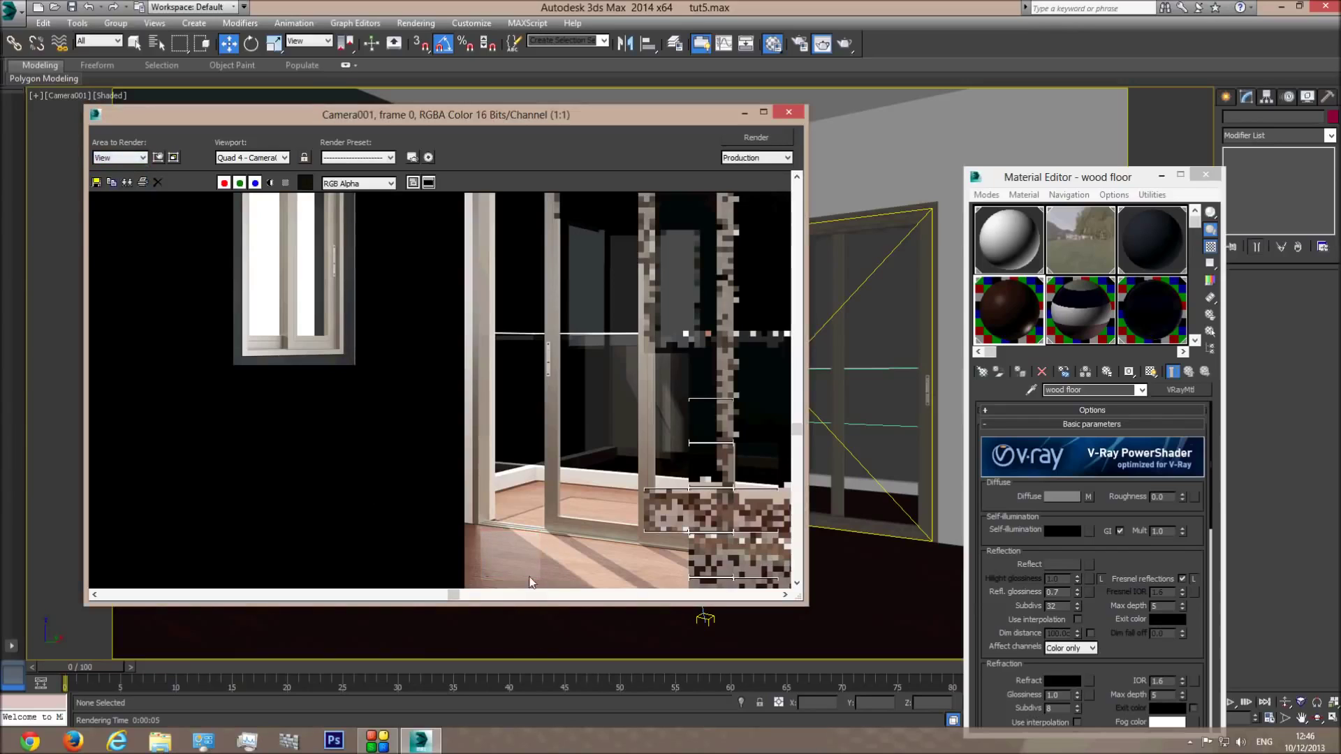
{"action": "left_click", "coordinate": [797, 582]}
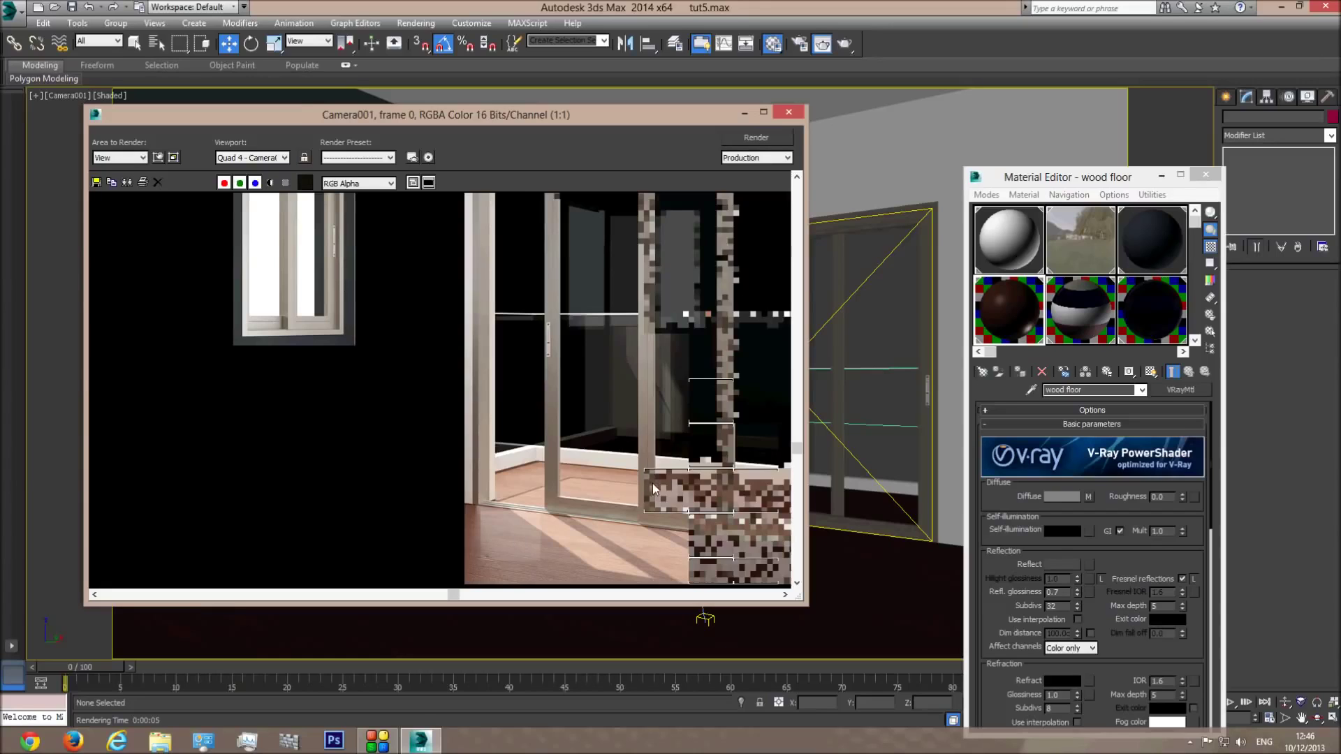
{"action": "scroll", "coordinate": [657, 489], "scroll_direction": "down", "scroll_amount": 1}
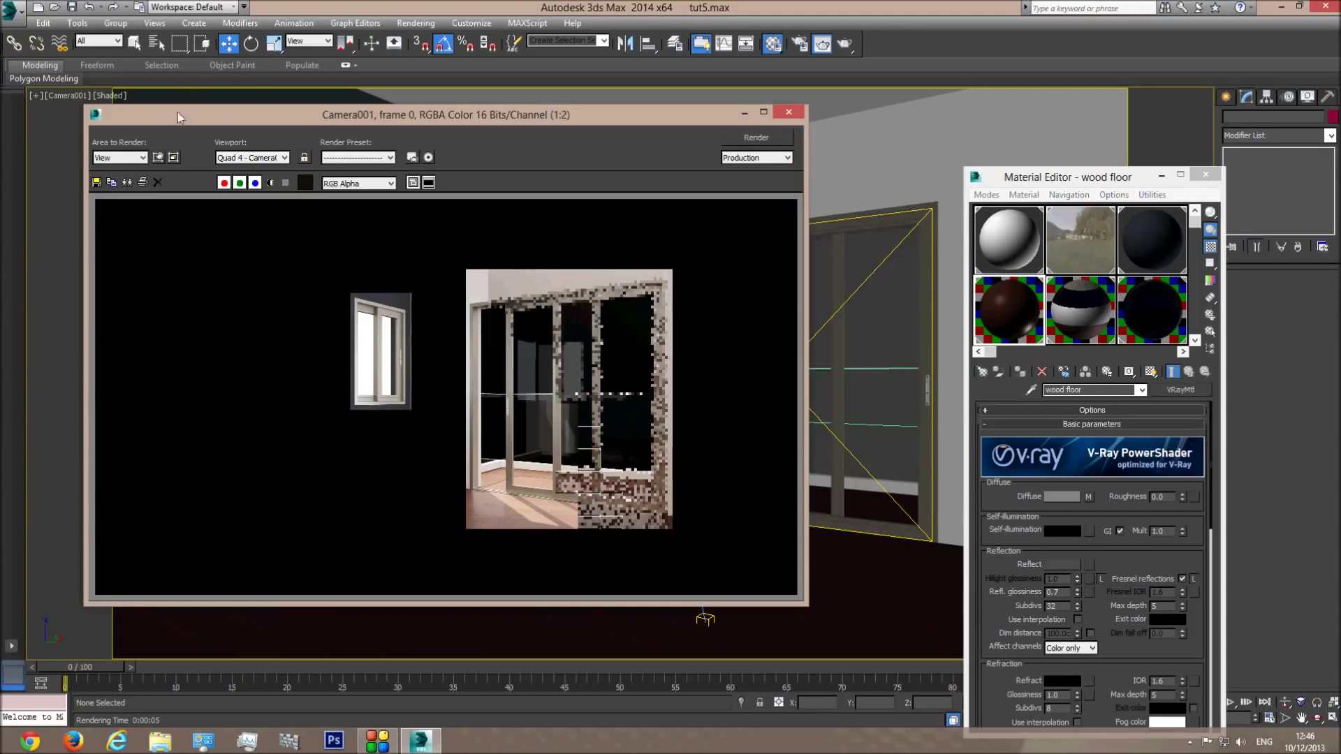
{"action": "left_click", "coordinate": [123, 158]}
{"action": "left_click", "coordinate": [115, 171]}
Step: Close the Material Editor, move the render window clear of the V-Ray messages, and render the full camera view
{"action": "left_click_drag", "start_coordinate": [422, 115], "coordinate": [485, 168]}
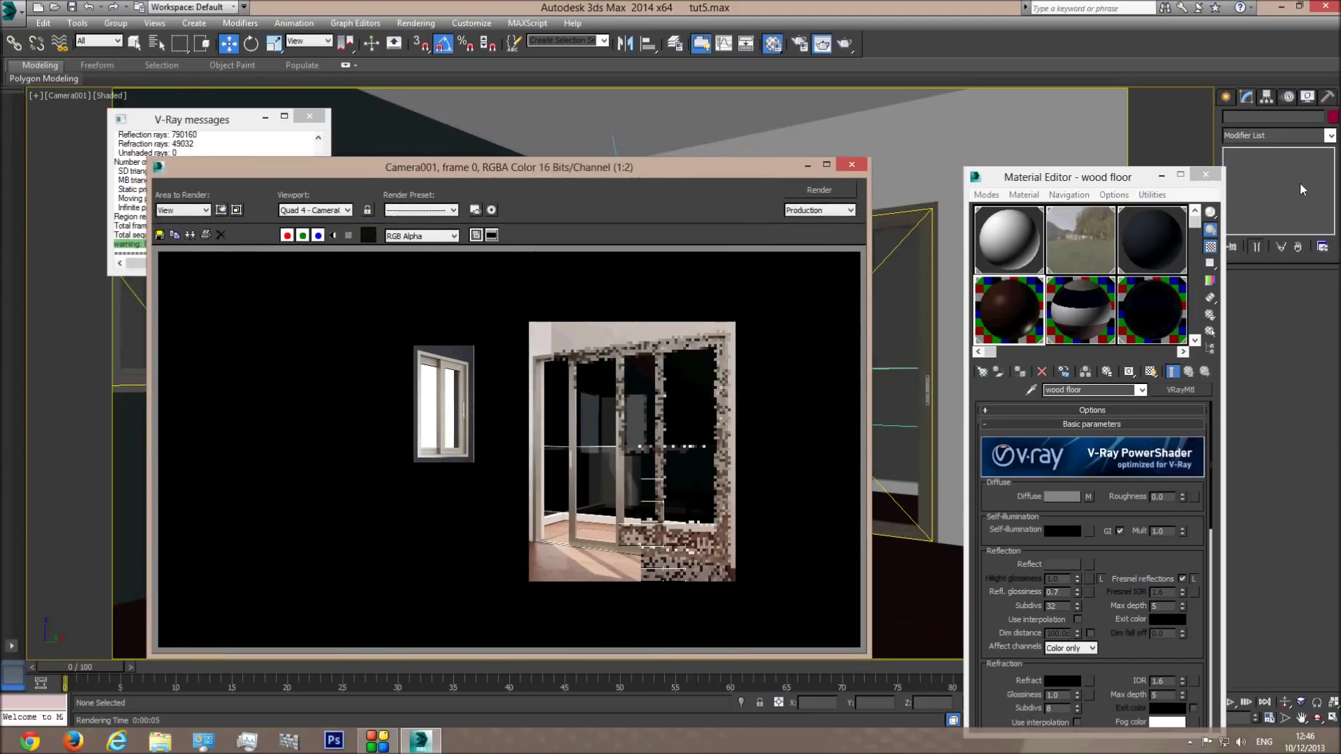
{"action": "left_click", "coordinate": [1206, 173]}
{"action": "left_click_drag", "start_coordinate": [670, 172], "coordinate": [881, 445]}
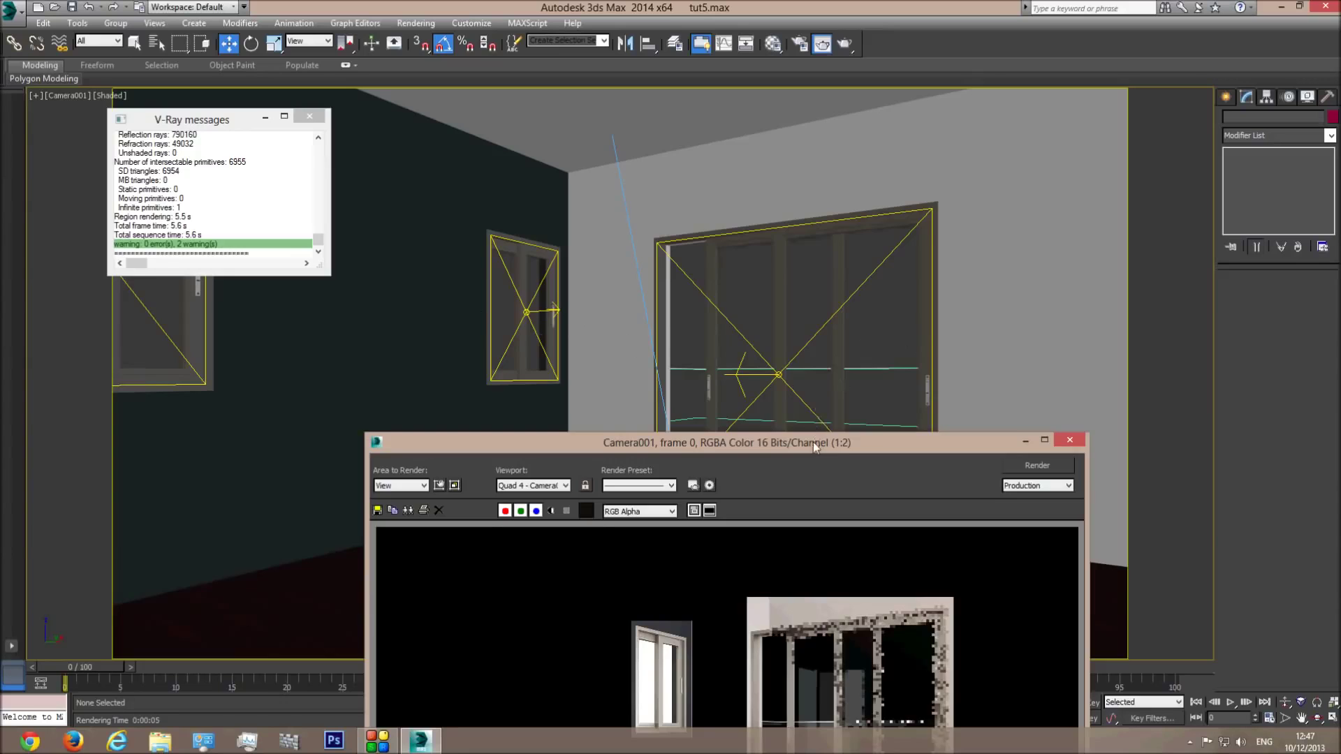
{"action": "left_click_drag", "start_coordinate": [812, 442], "coordinate": [811, 132]}
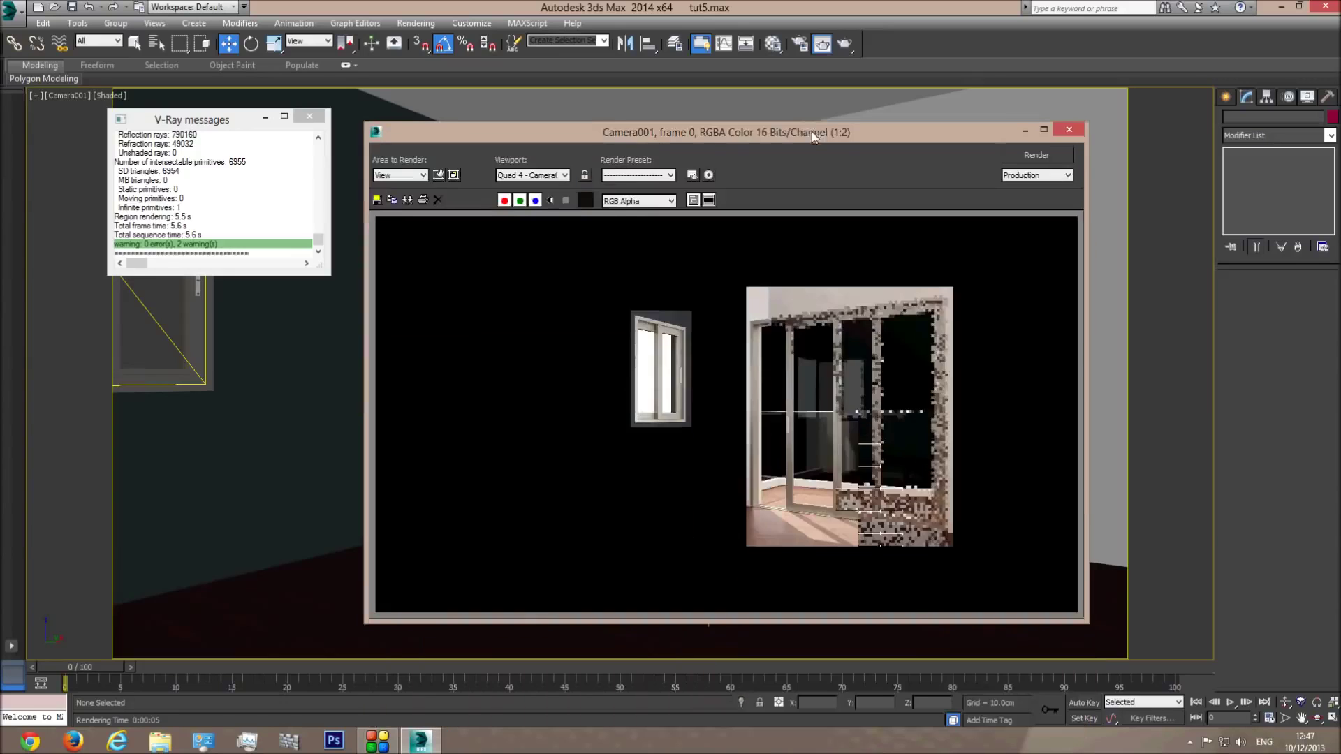
{"action": "left_click", "coordinate": [1030, 157]}
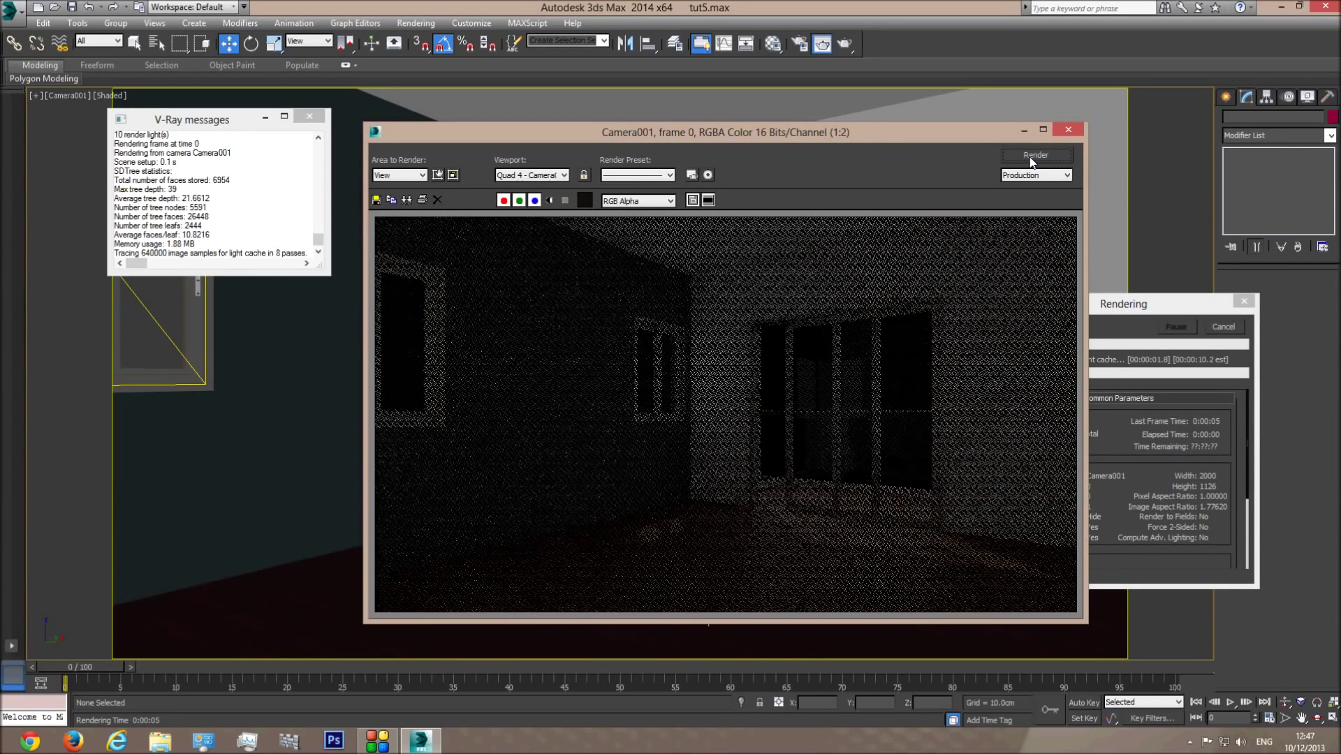